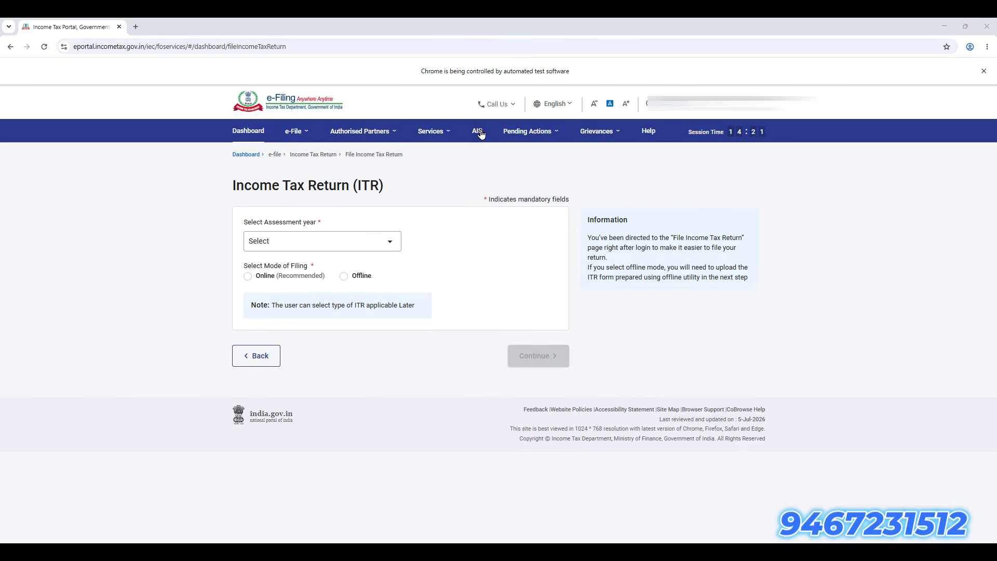
# Step: Open Form 26AS under the Income Tax Act 1961 on TRACES, accept the Form 16/16A usage terms and proceed to the tax credit view
pyautogui.click(301, 136)
pyautogui.moveTo(310, 156)
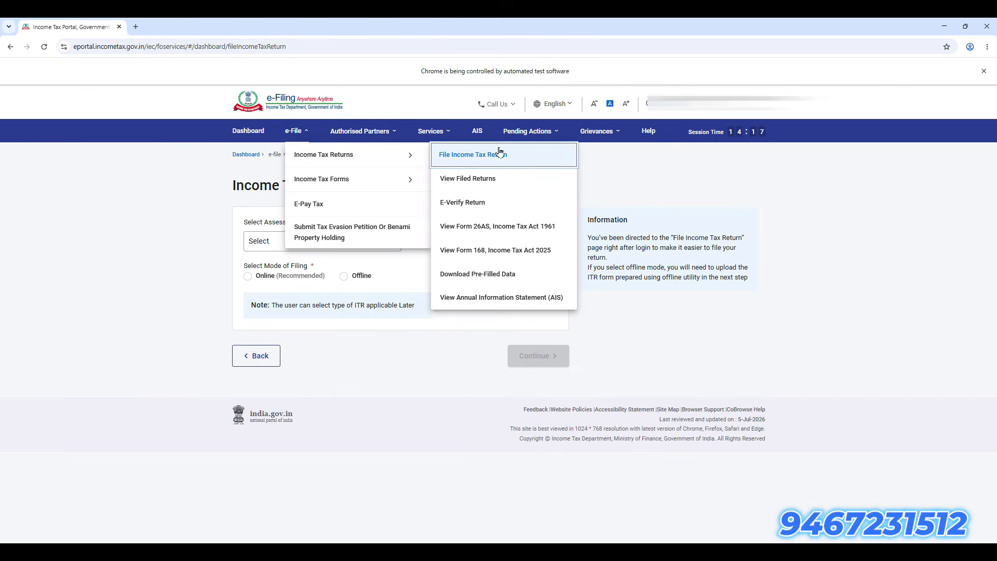
pyautogui.click(519, 231)
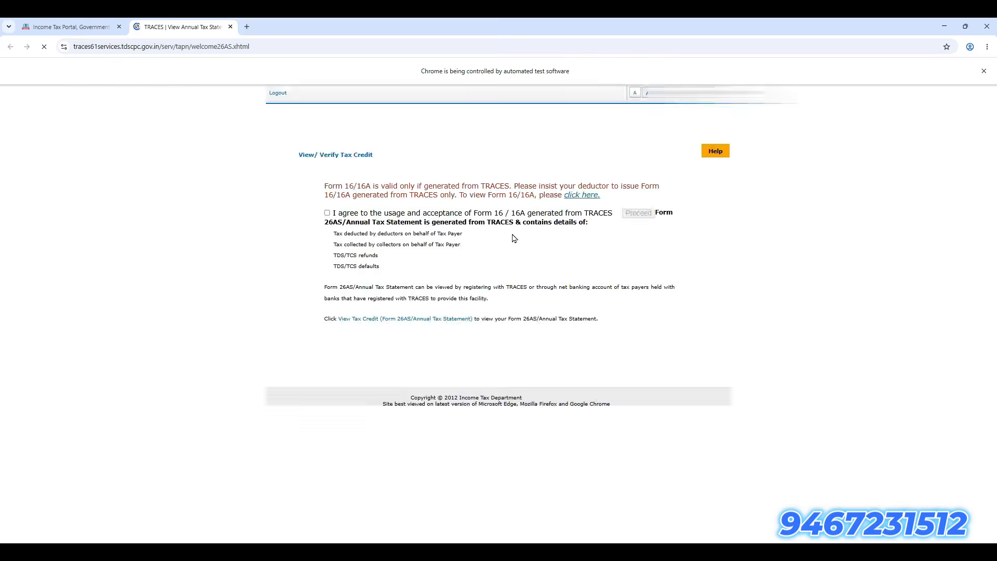
pyautogui.click(343, 326)
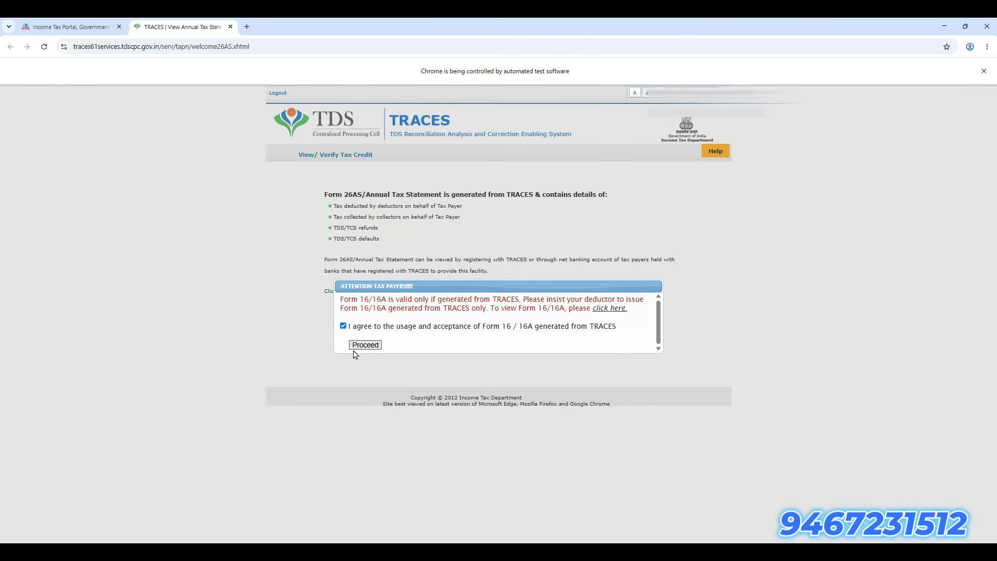
pyautogui.click(365, 345)
pyautogui.click(438, 292)
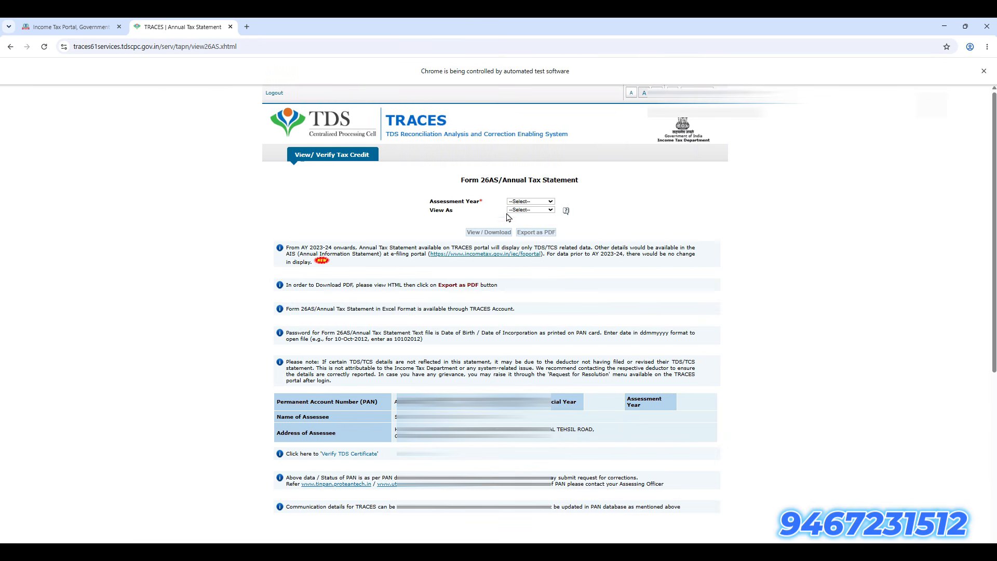
# Step: View the Form 26AS statement for assessment year 2026-27 as HTML and export it as a PDF
pyautogui.click(525, 203)
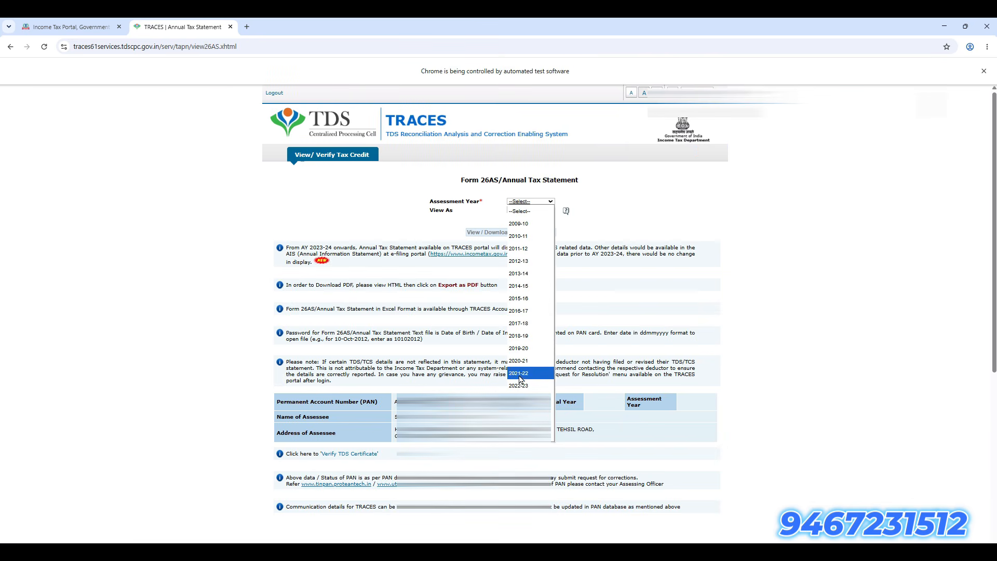
pyautogui.click(524, 436)
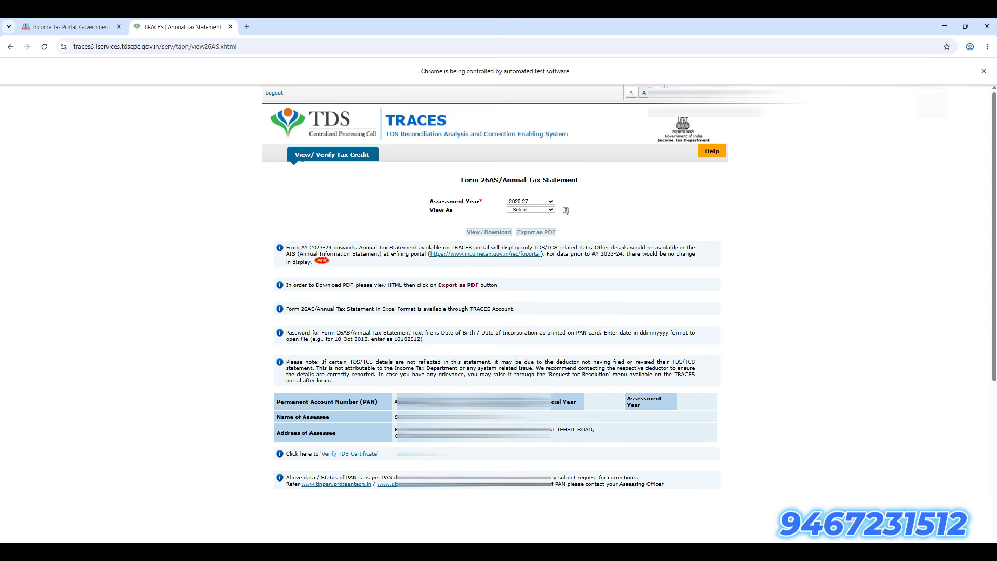
pyautogui.click(533, 211)
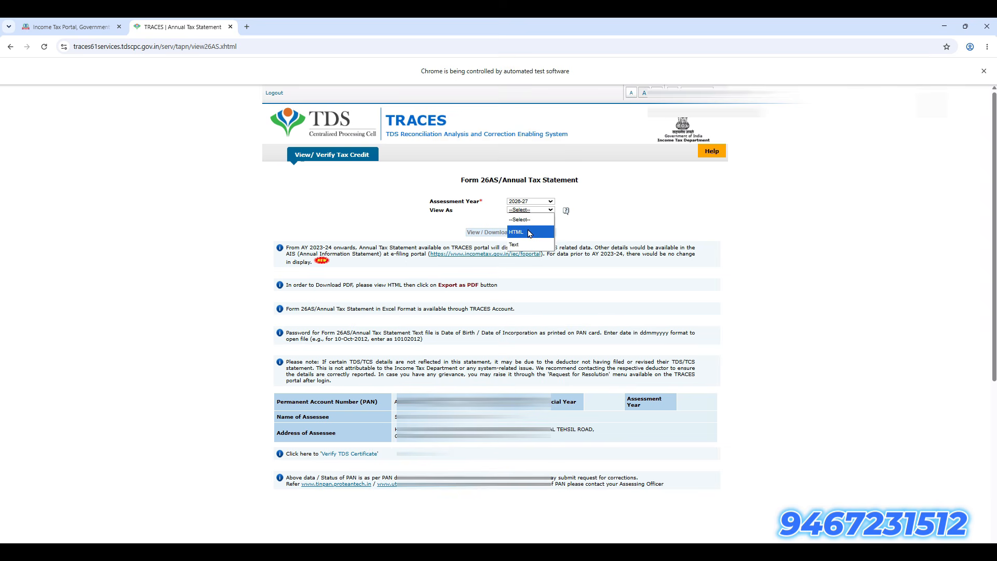
pyautogui.click(530, 234)
pyautogui.click(488, 233)
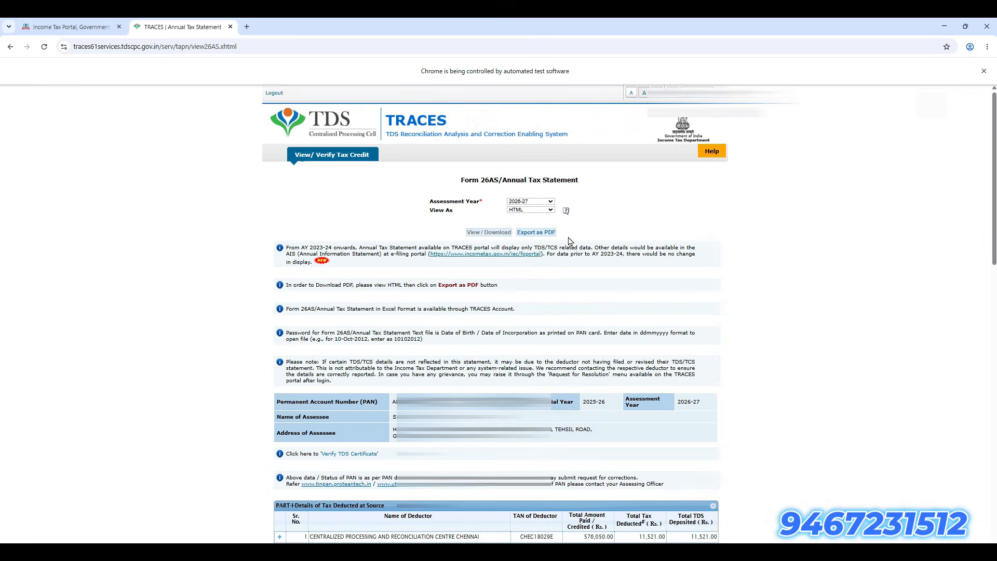
pyautogui.click(537, 233)
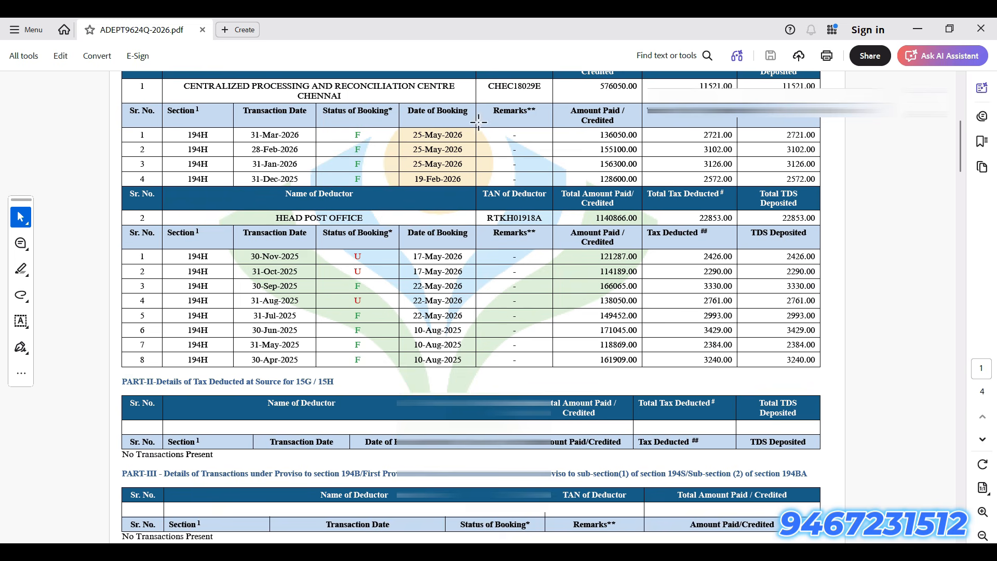
# Step: Examine the section 194H TDS entries for each deductor and the remaining parts of the Form 26AS PDF
pyautogui.moveTo(185, 88); pyautogui.dragTo(613, 223)
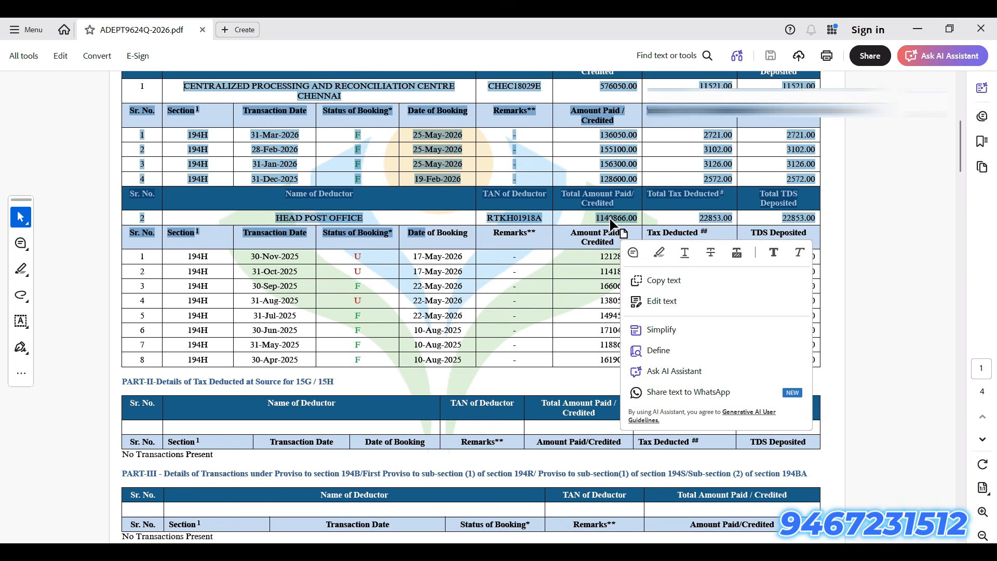
pyautogui.click(340, 340)
pyautogui.scroll(-5, 332, 345)
pyautogui.scroll(-2, 331, 345)
pyautogui.scroll(2, 332, 345)
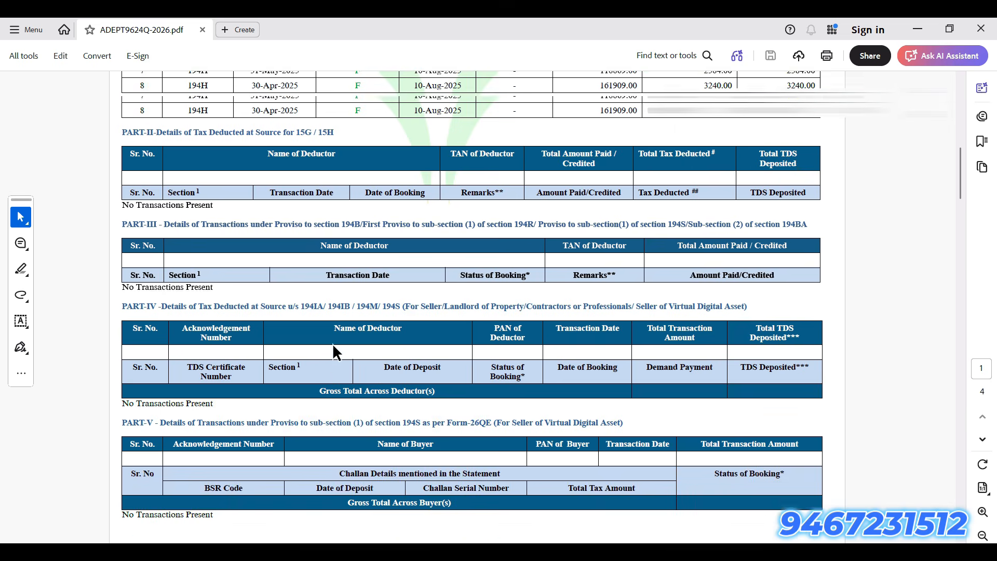
pyautogui.scroll(4, 332, 344)
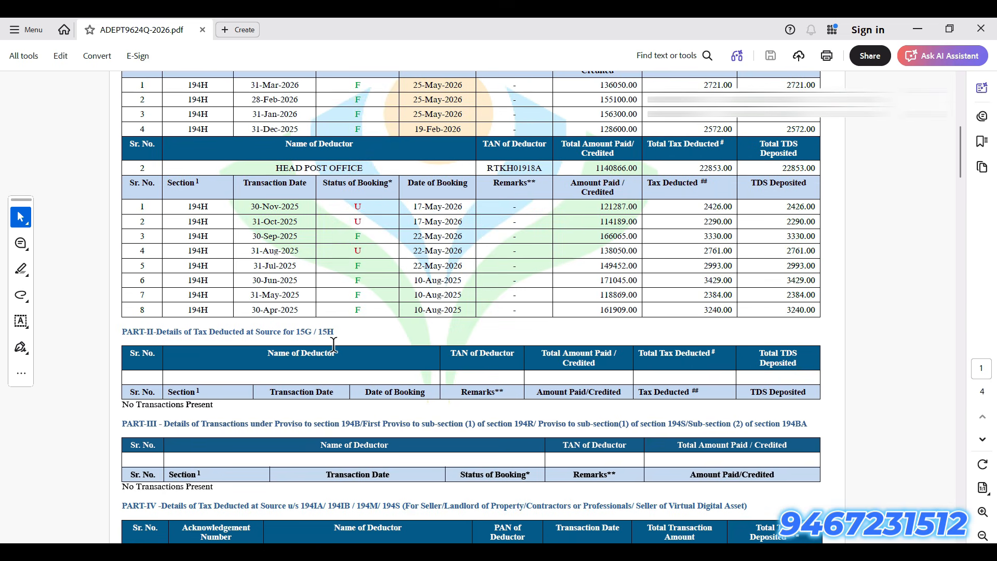
pyautogui.scroll(1, 334, 344)
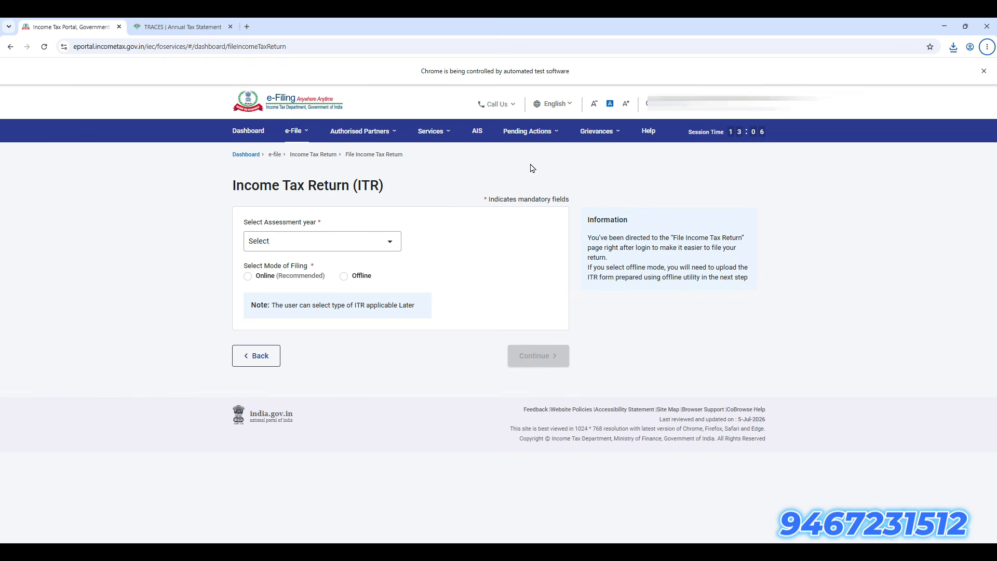
# Step: Open the Annual Information Statement for F.Y. 2025-26 and review its information sections and the Taxpayer Information Summary
pyautogui.click(476, 132)
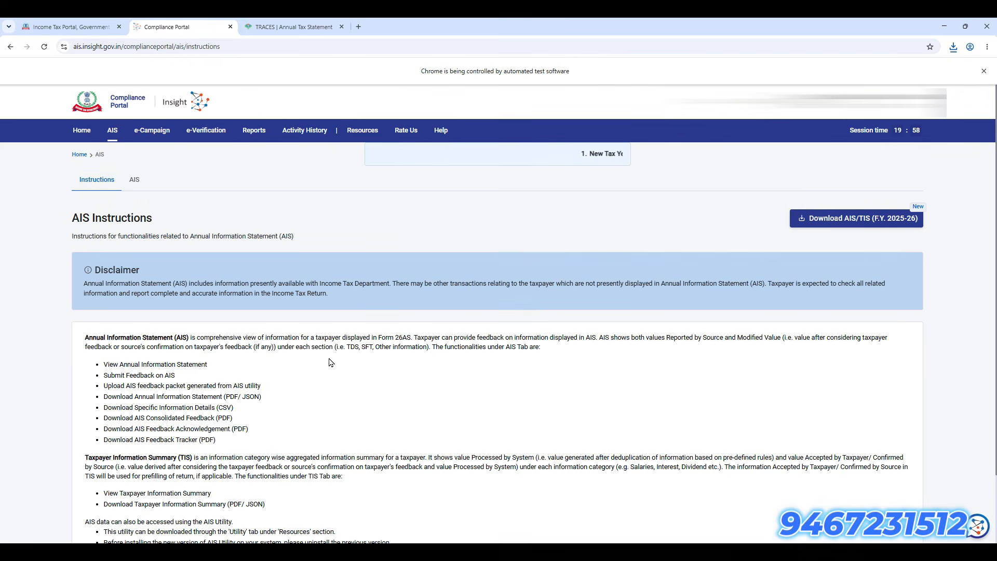
pyautogui.scroll(-2, 331, 362)
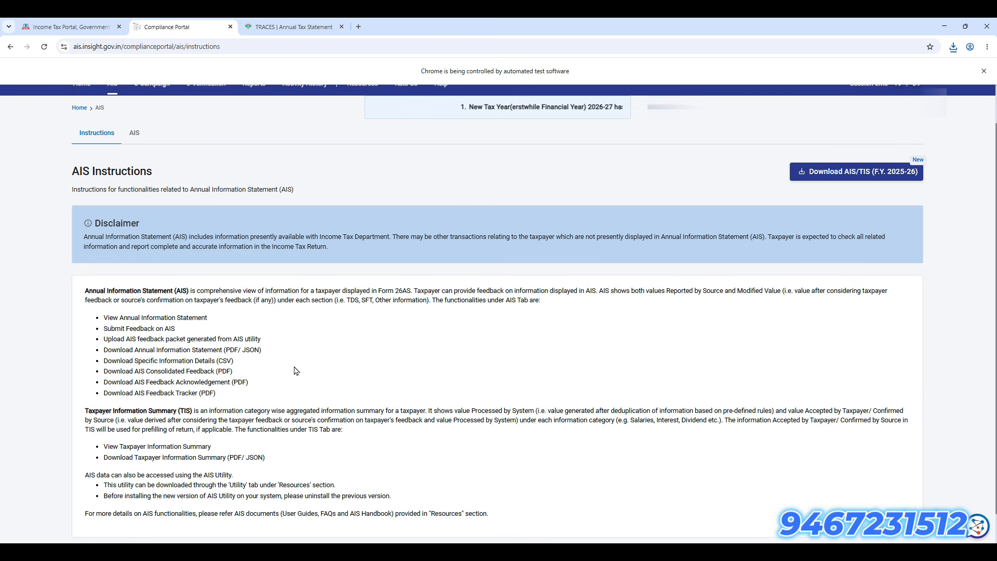
pyautogui.click(136, 138)
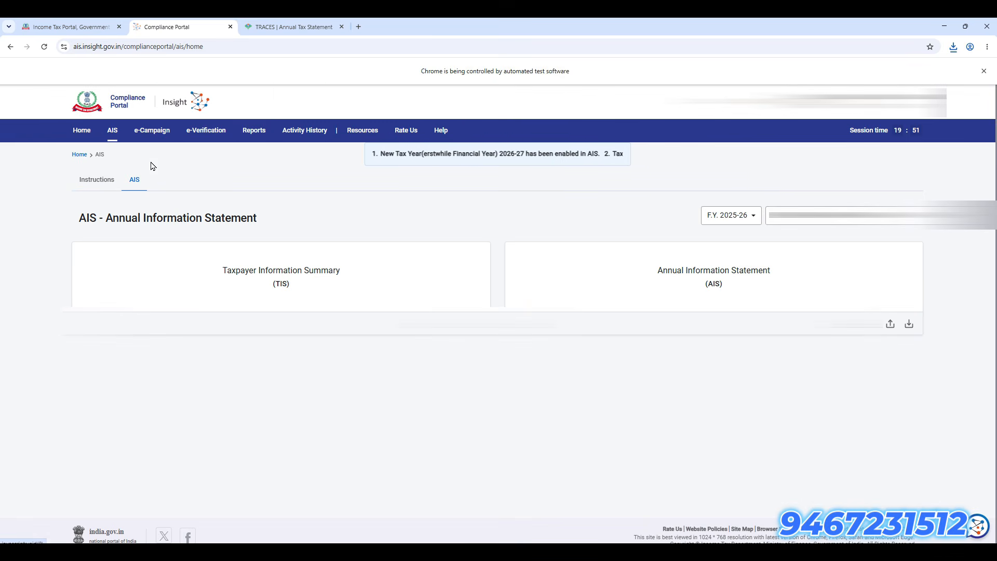
pyautogui.click(665, 288)
pyautogui.scroll(-2, 486, 435)
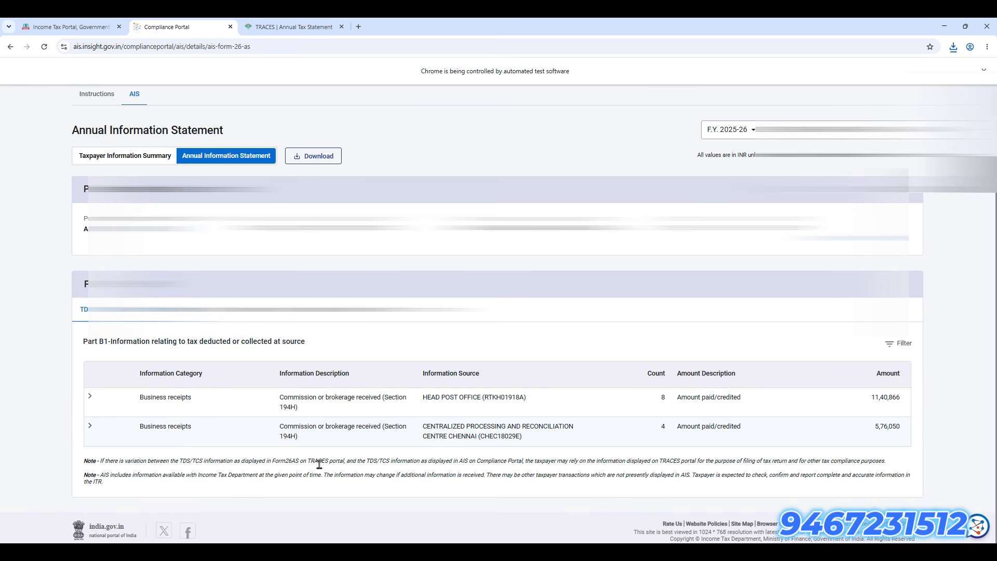
pyautogui.click(181, 310)
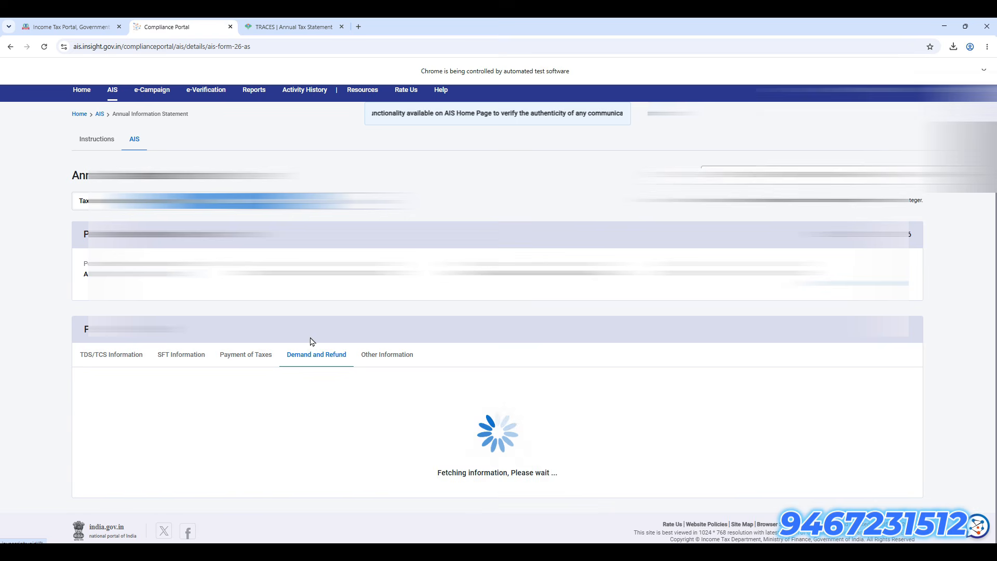
pyautogui.click(384, 355)
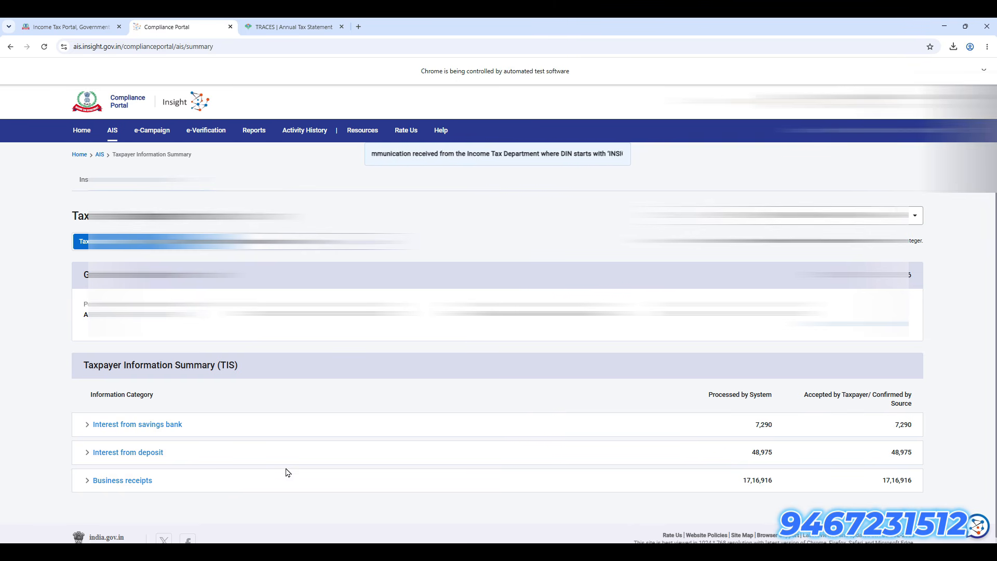
# Step: Back on the e-Filing portal, select assessment year 2026-27 (Current A.Y.) with online filing mode and continue
pyautogui.click(81, 24)
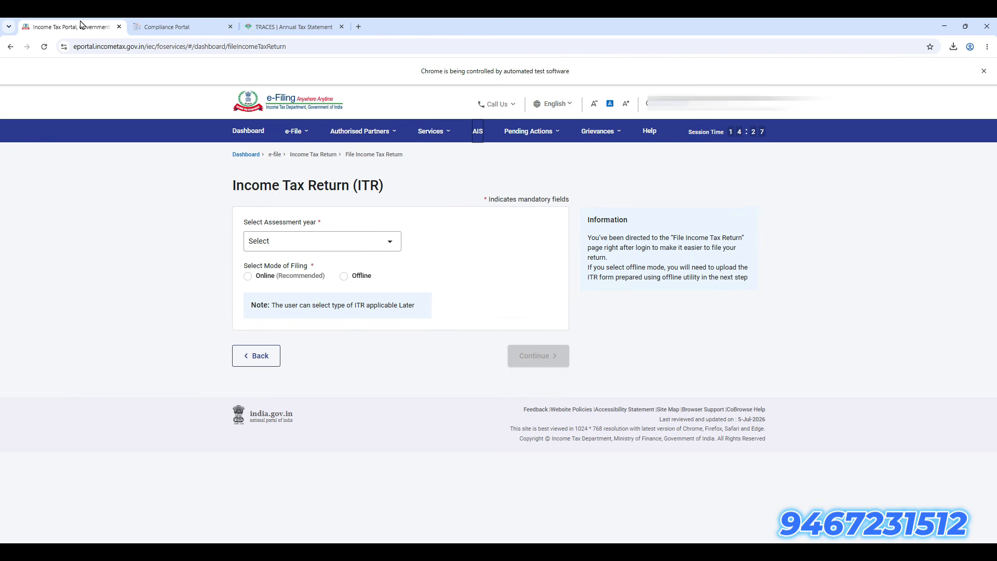
pyautogui.click(350, 247)
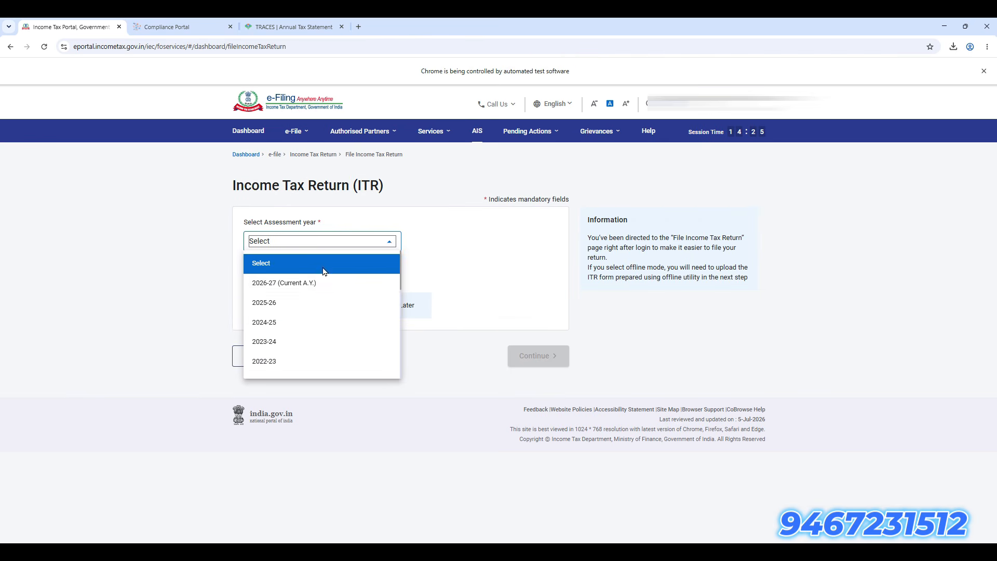
pyautogui.click(305, 287)
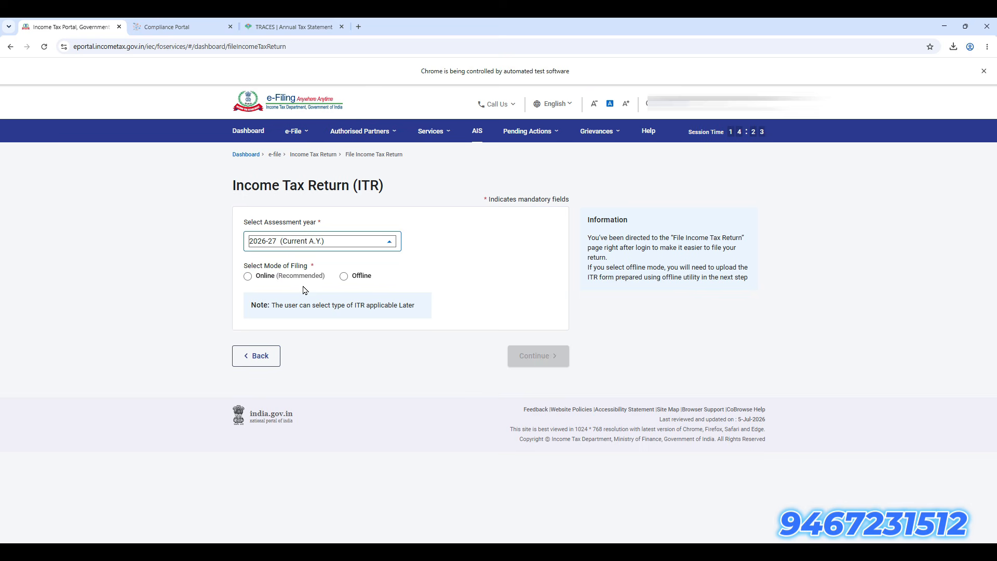
pyautogui.click(248, 276)
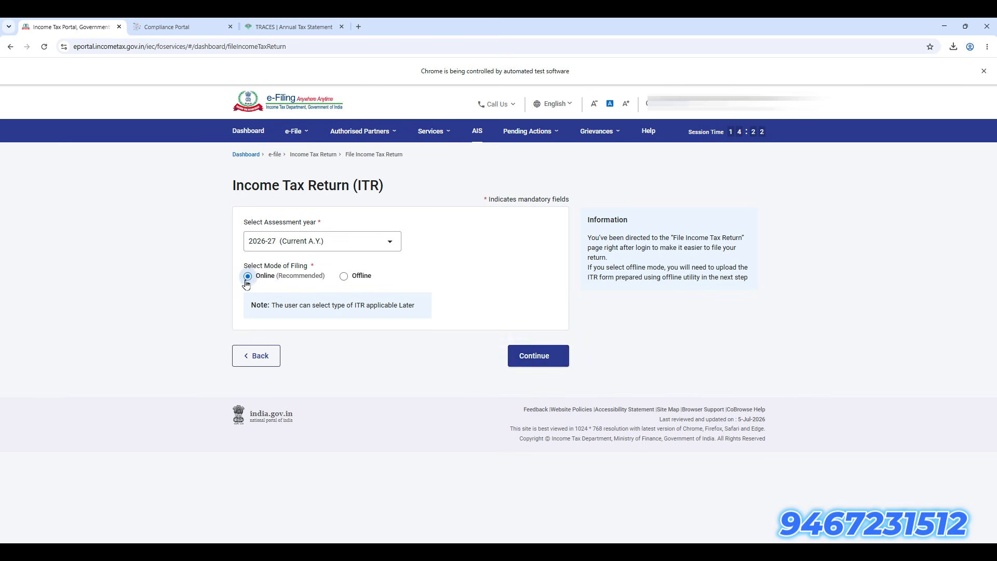
pyautogui.click(535, 366)
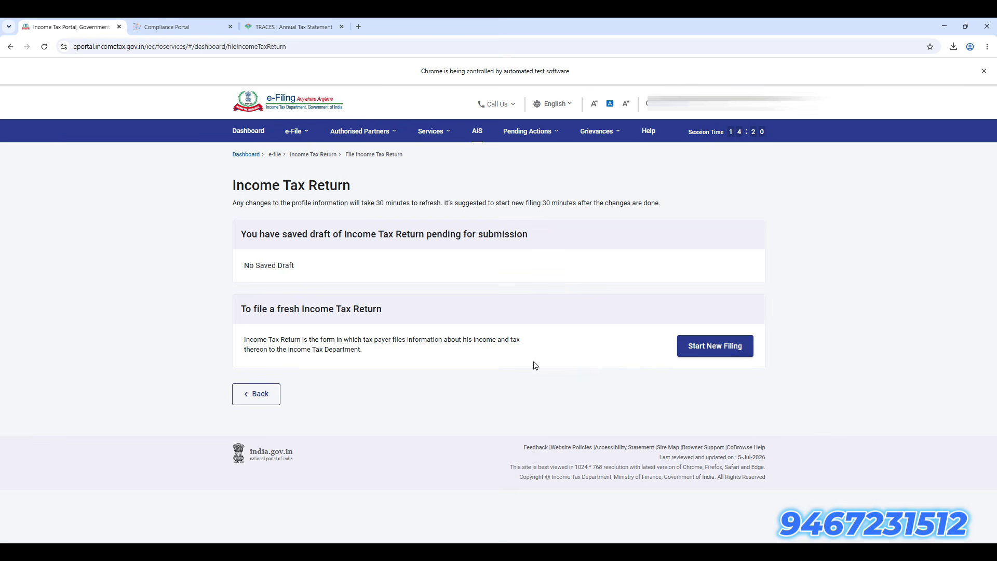
# Step: Start a new filing with Individual status, choose the ITR-3 form and acknowledge the new tax regime notice
pyautogui.click(701, 357)
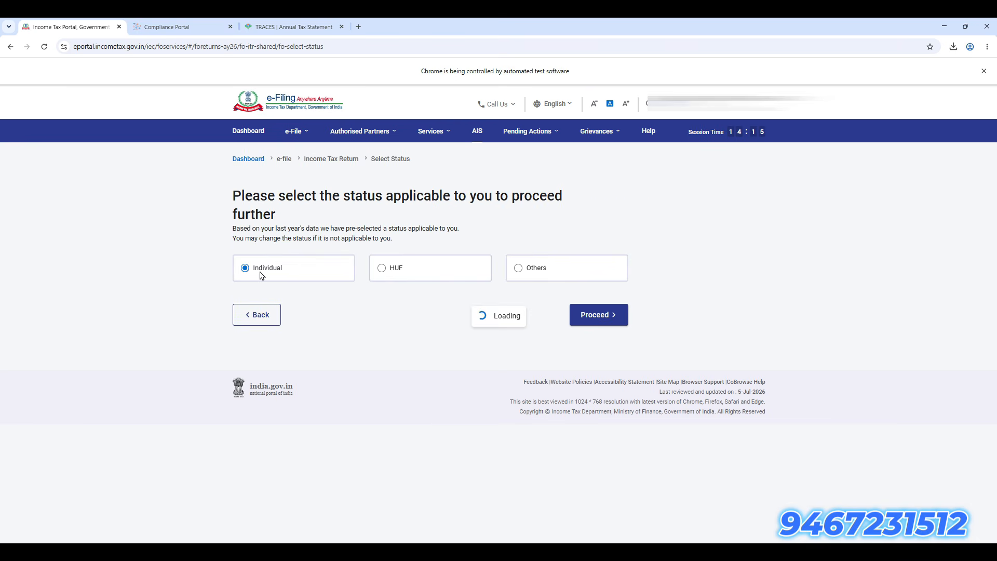
pyautogui.click(604, 317)
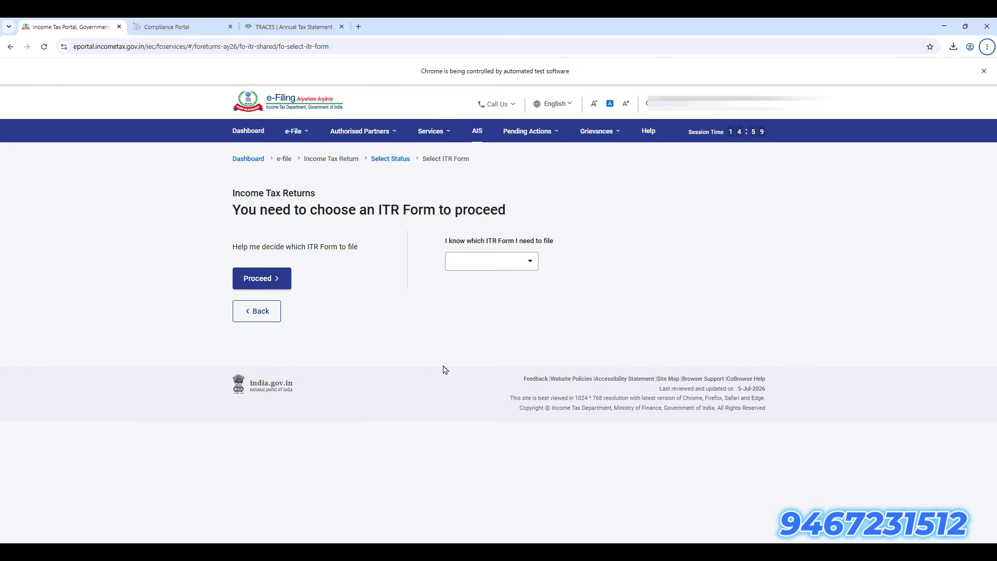
pyautogui.click(516, 263)
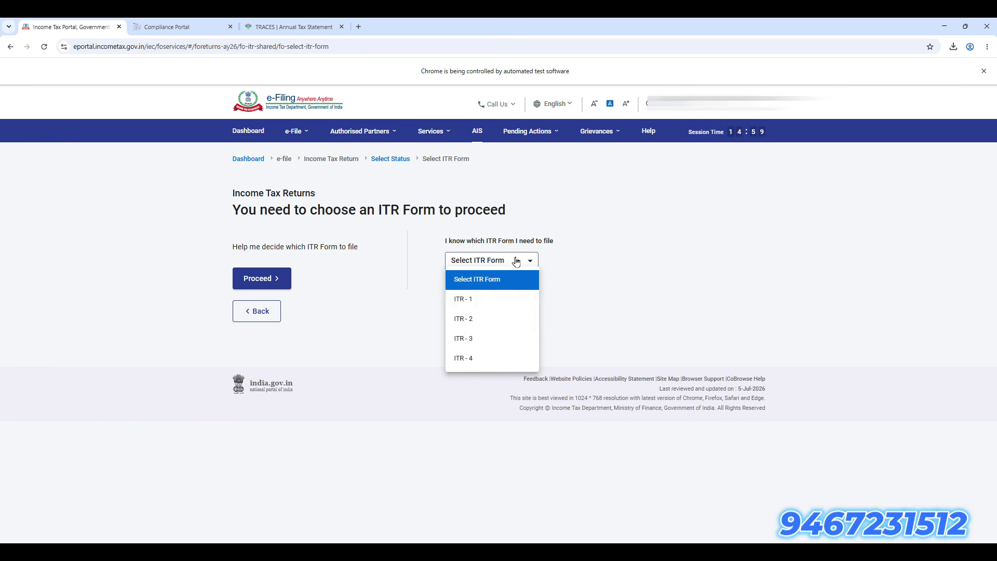
pyautogui.click(485, 338)
pyautogui.click(503, 306)
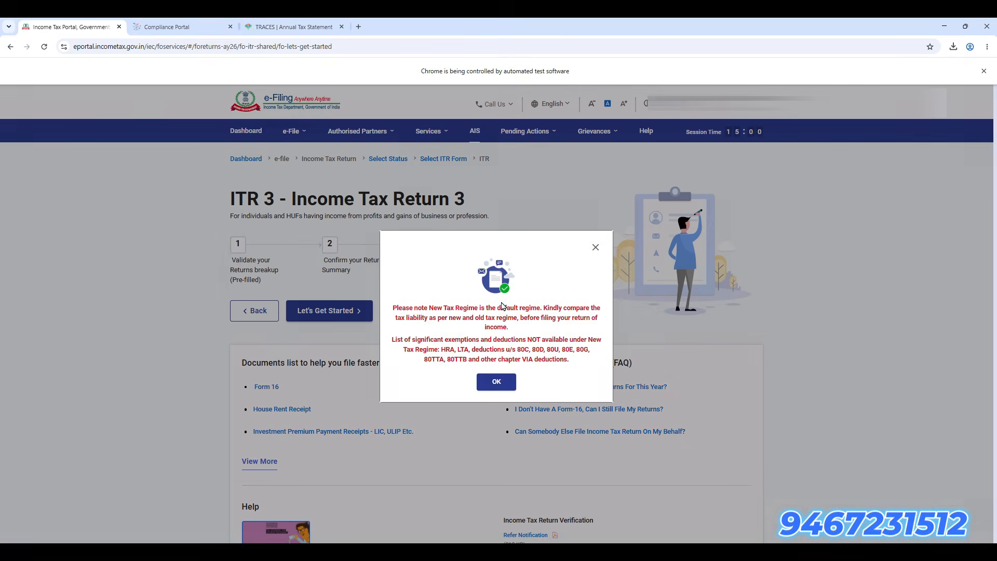
pyautogui.click(498, 386)
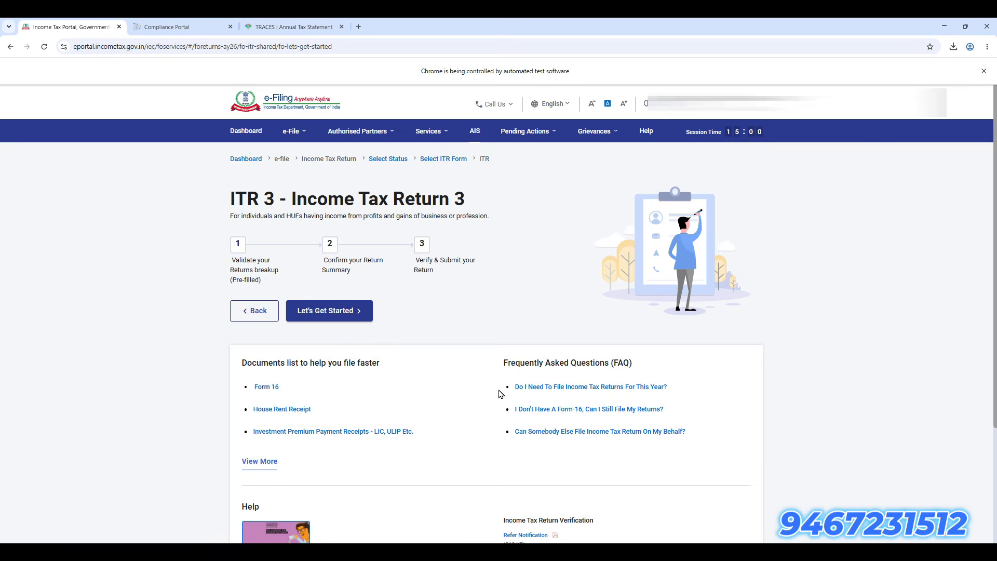
# Step: Begin the ITR-3 return and continue with taxable income above the basic exemption limit as the filing reason
pyautogui.scroll(-2, 444, 410)
pyautogui.click(347, 217)
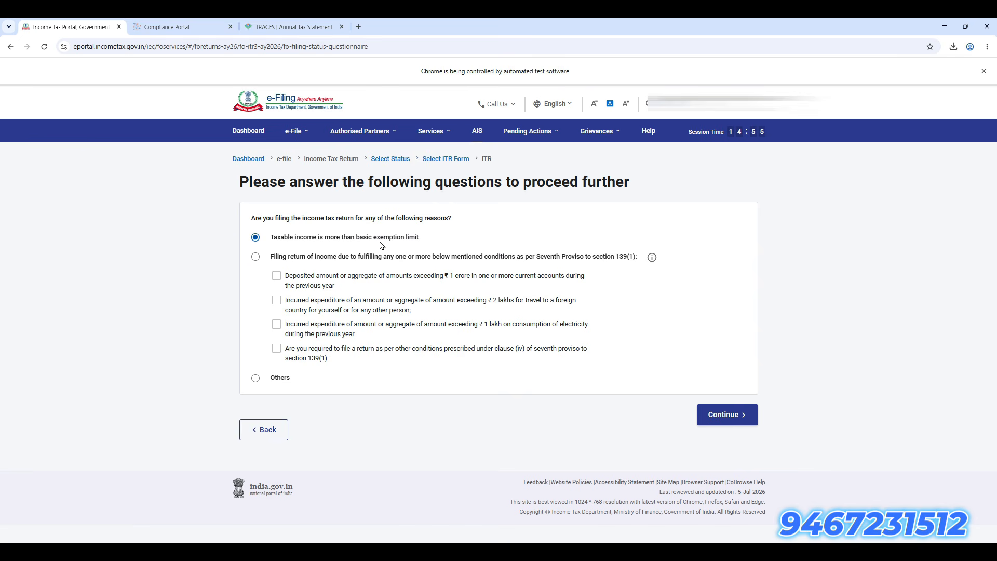
pyautogui.click(723, 416)
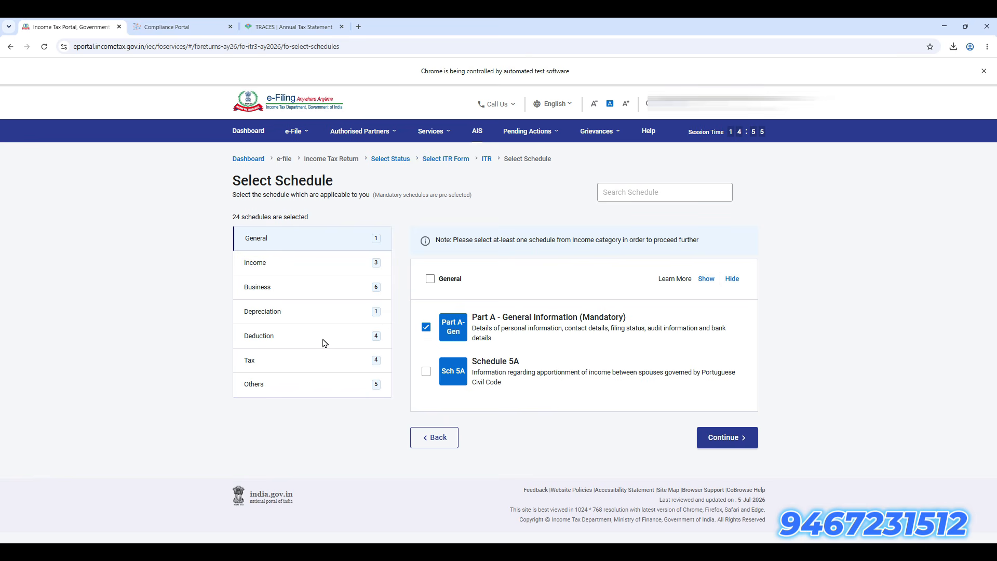
# Step: In the Income category of schedules, deselect Schedule SI and Schedule IF, keeping Schedule Other Sources selected
pyautogui.click(319, 265)
pyautogui.click(319, 249)
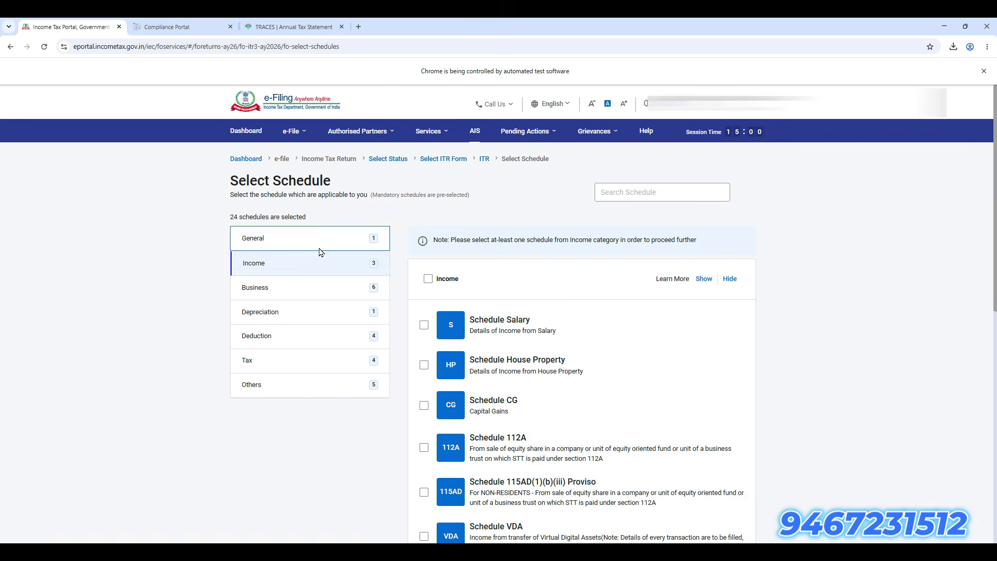
pyautogui.click(289, 272)
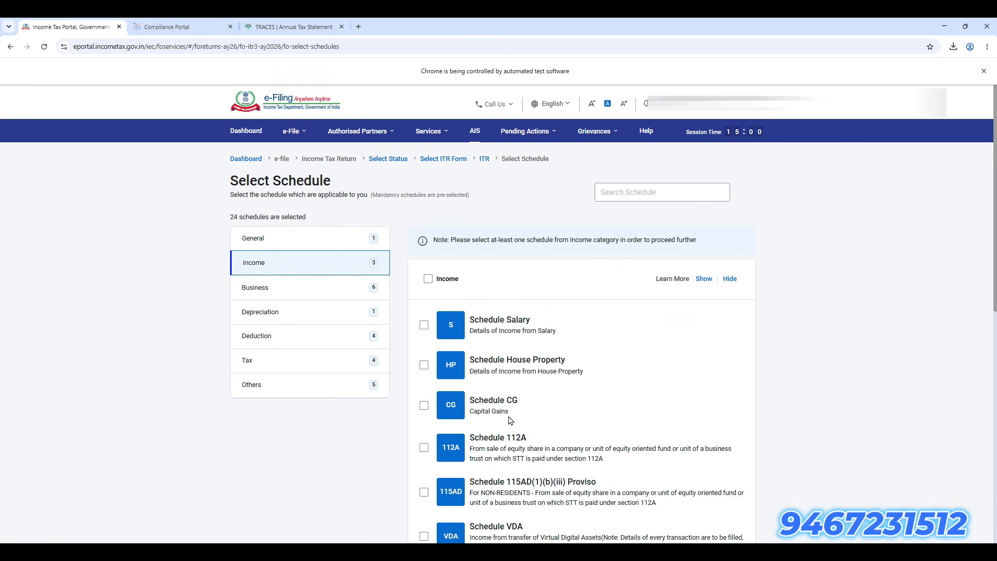
pyautogui.scroll(-3, 530, 424)
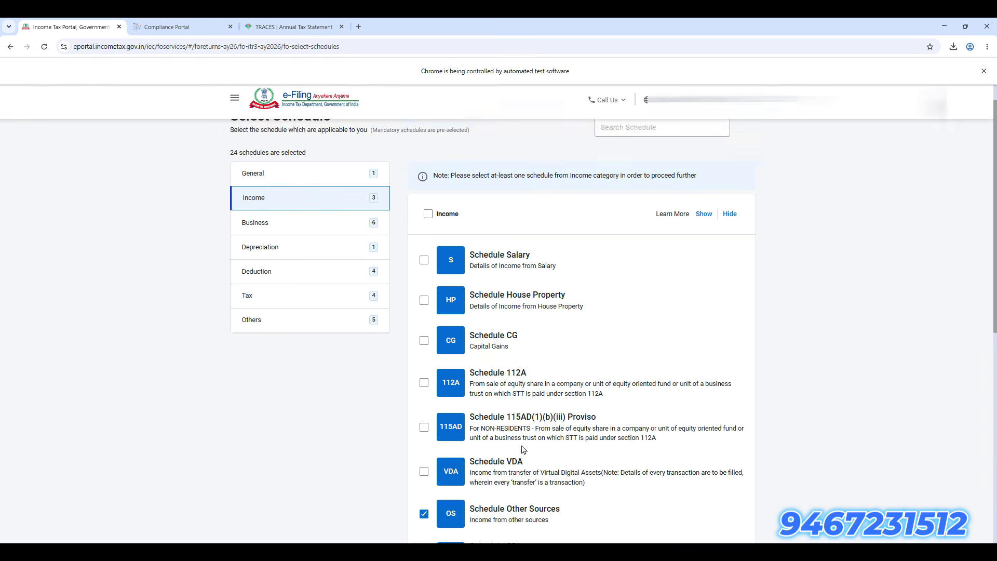
pyautogui.scroll(-3, 492, 508)
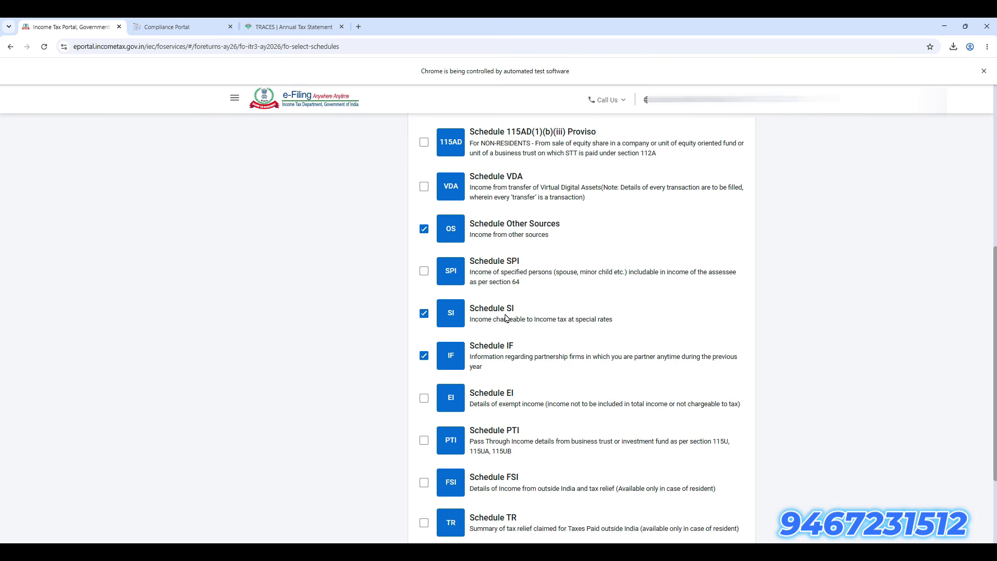
pyautogui.click(423, 314)
pyautogui.click(424, 356)
pyautogui.scroll(-2, 449, 479)
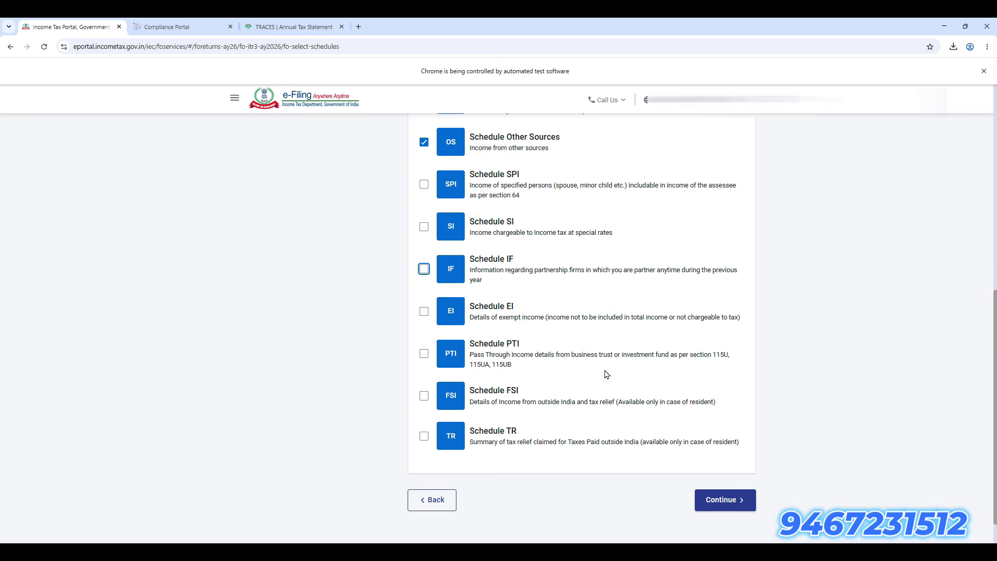
pyautogui.scroll(3, 606, 374)
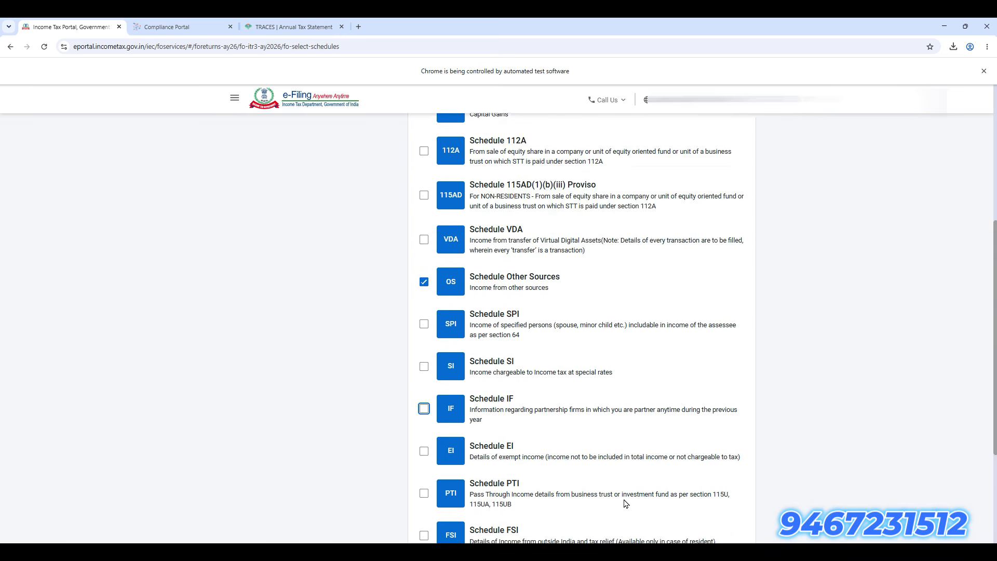
pyautogui.scroll(-4, 441, 448)
pyautogui.scroll(8, 200, 439)
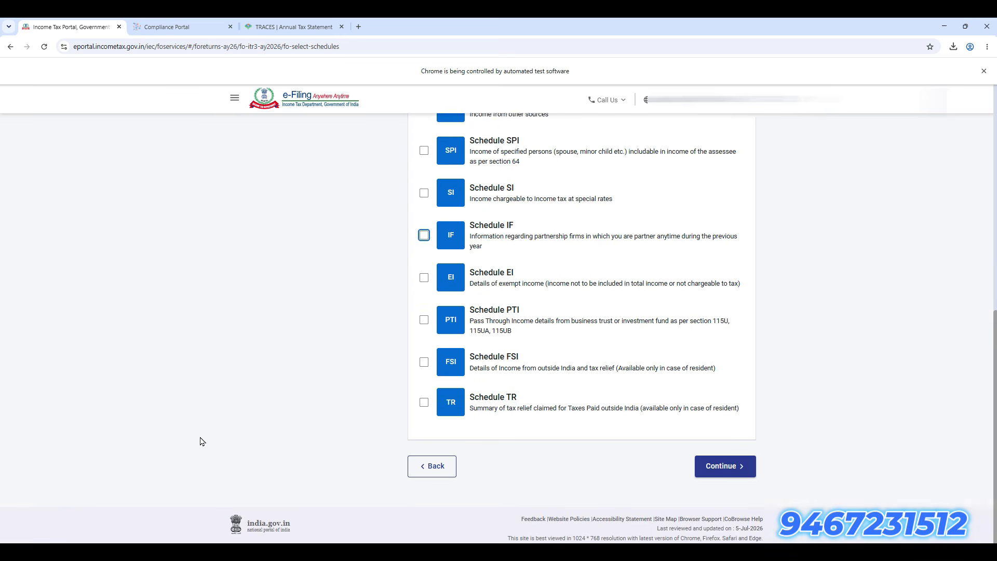
# Step: Review the Business schedules, and in the Depreciation category select Schedule DPM-DOA and Schedule DEP and deselect Schedule UD
pyautogui.click(297, 290)
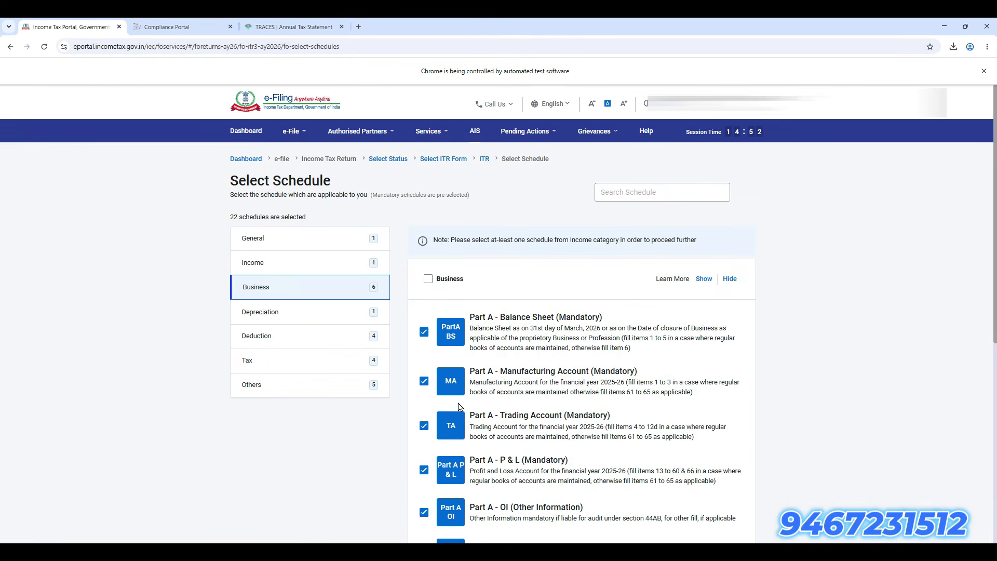
pyautogui.scroll(-2, 481, 436)
pyautogui.scroll(-2, 481, 435)
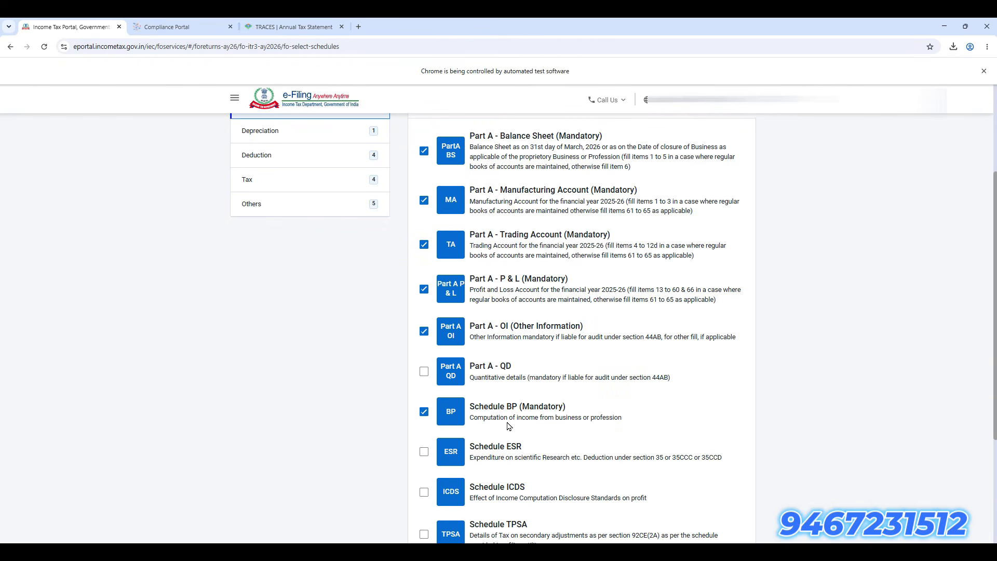
pyautogui.click(323, 137)
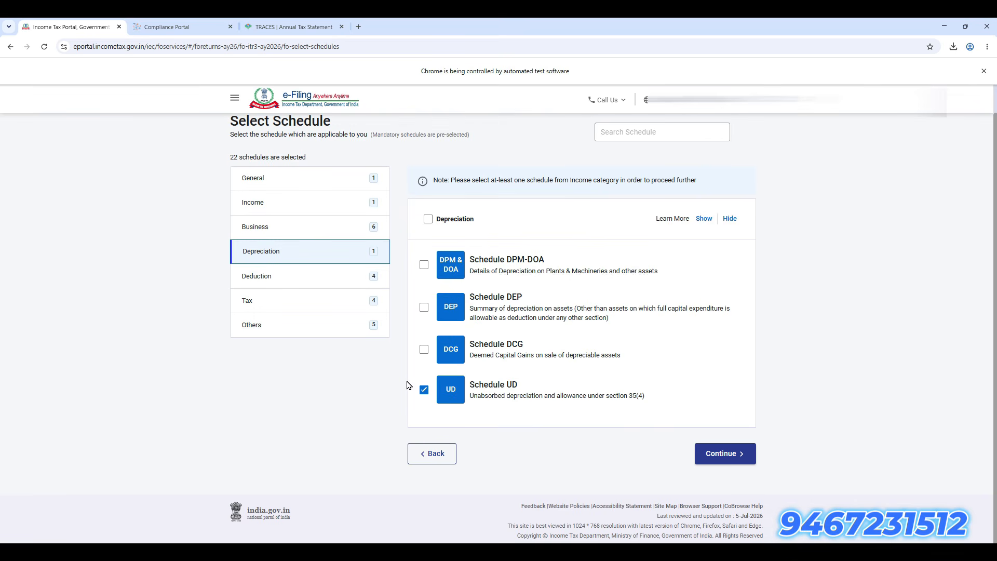
pyautogui.click(424, 265)
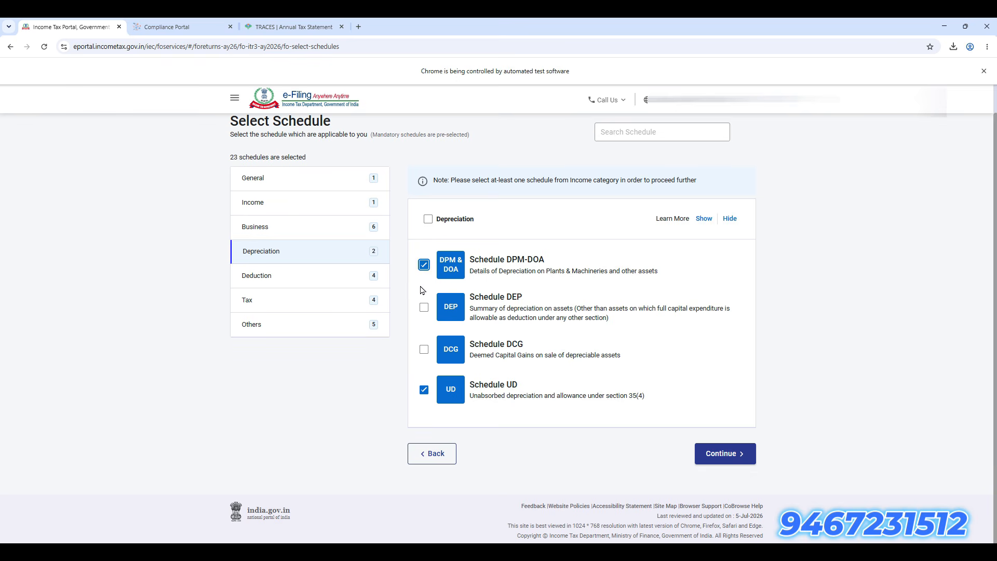
pyautogui.click(424, 307)
pyautogui.click(425, 395)
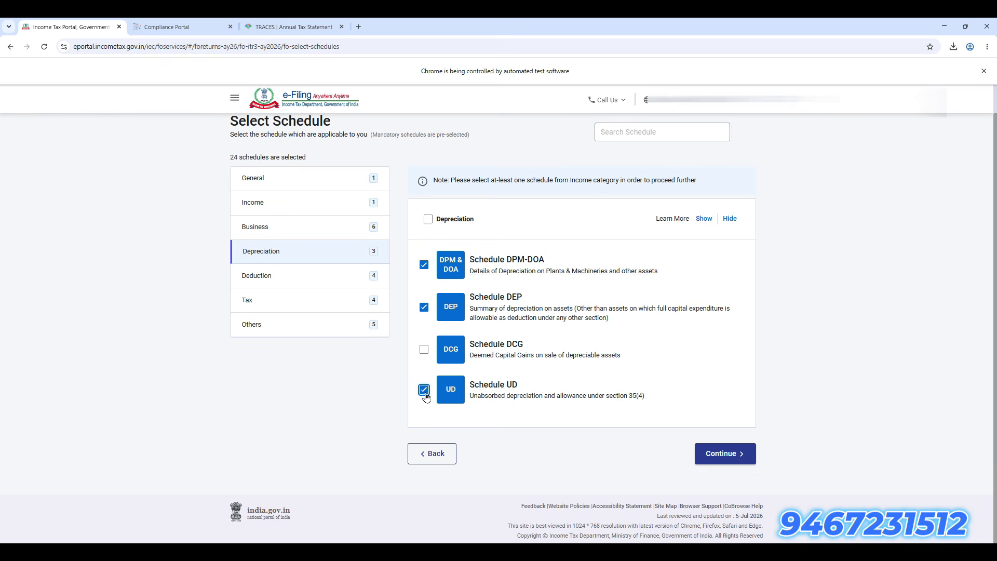
# Step: In the Deduction category, deselect Schedule 80-IE, Schedule 80-IB and Schedule 80-IA
pyautogui.click(306, 276)
pyautogui.scroll(-1, 454, 420)
pyautogui.scroll(-2, 454, 420)
pyautogui.click(423, 369)
pyautogui.click(424, 329)
pyautogui.click(424, 290)
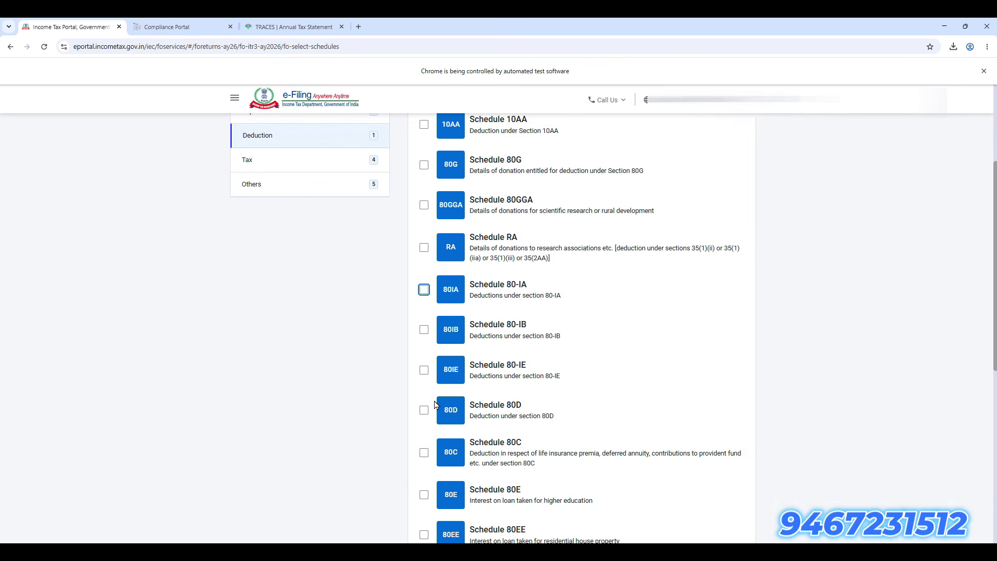
pyautogui.scroll(-3, 423, 295)
pyautogui.scroll(3, 343, 365)
pyautogui.scroll(1, 343, 365)
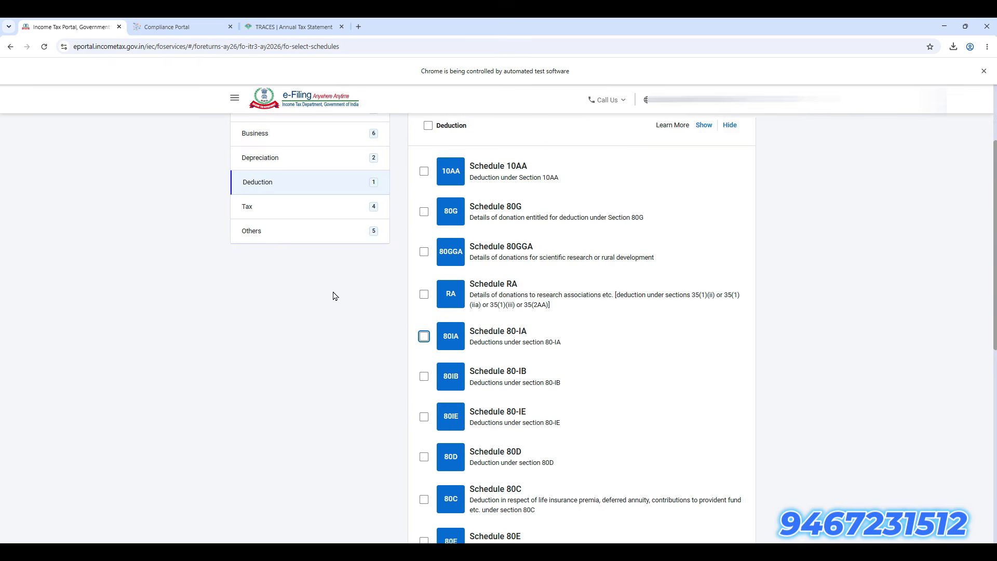
# Step: Deselect the Tax deferred on ESOP schedule under Tax and Schedule AMT under Others, and continue with the selected schedules
pyautogui.click(330, 213)
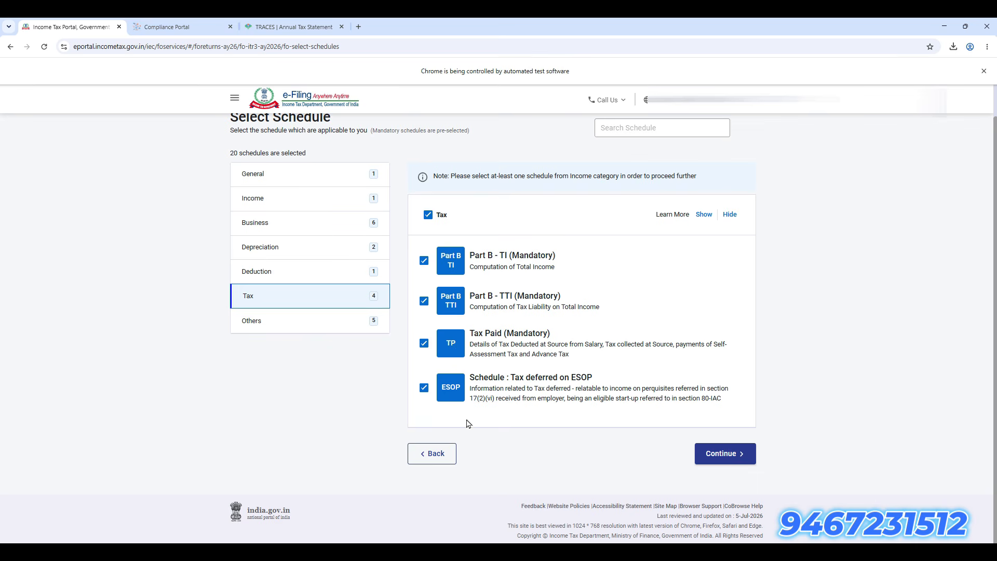
pyautogui.click(424, 388)
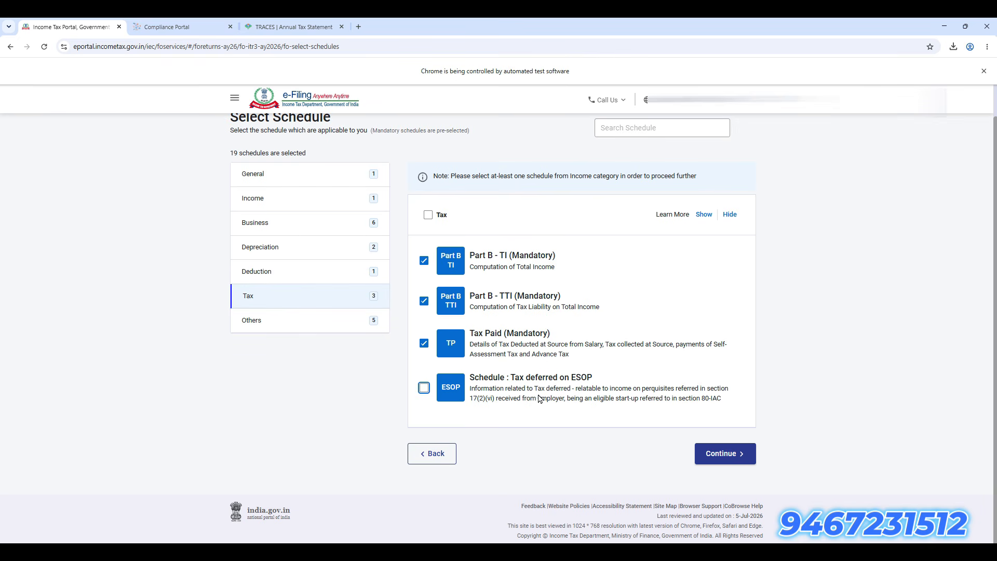
pyautogui.click(276, 321)
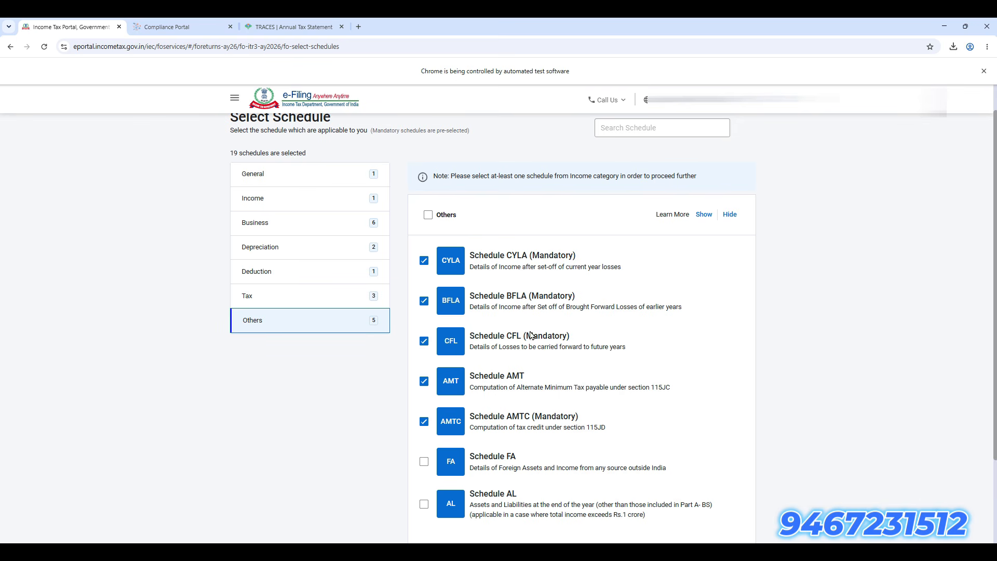
pyautogui.click(425, 262)
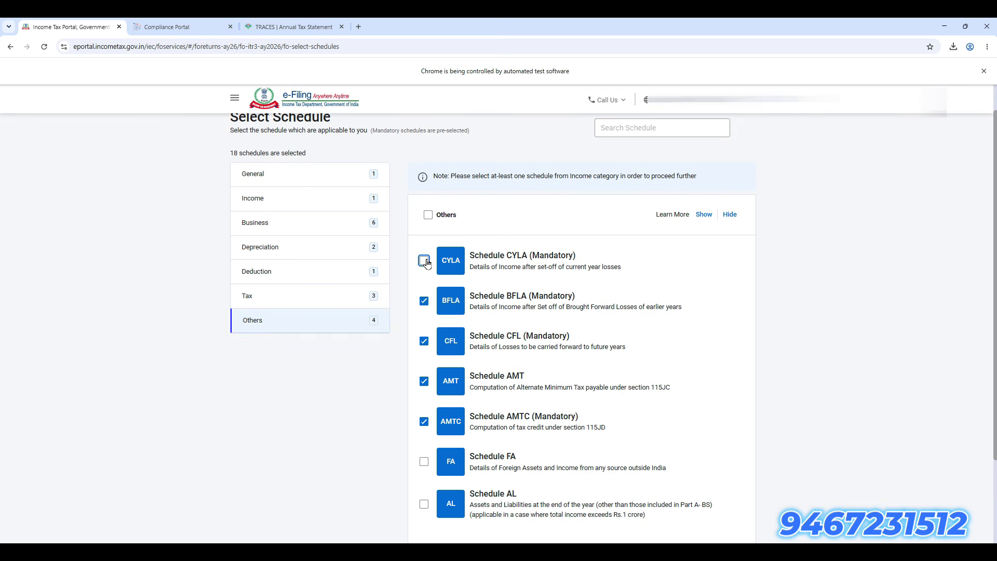
pyautogui.click(424, 302)
pyautogui.click(424, 301)
pyautogui.click(424, 261)
pyautogui.click(424, 383)
pyautogui.scroll(-3, 434, 469)
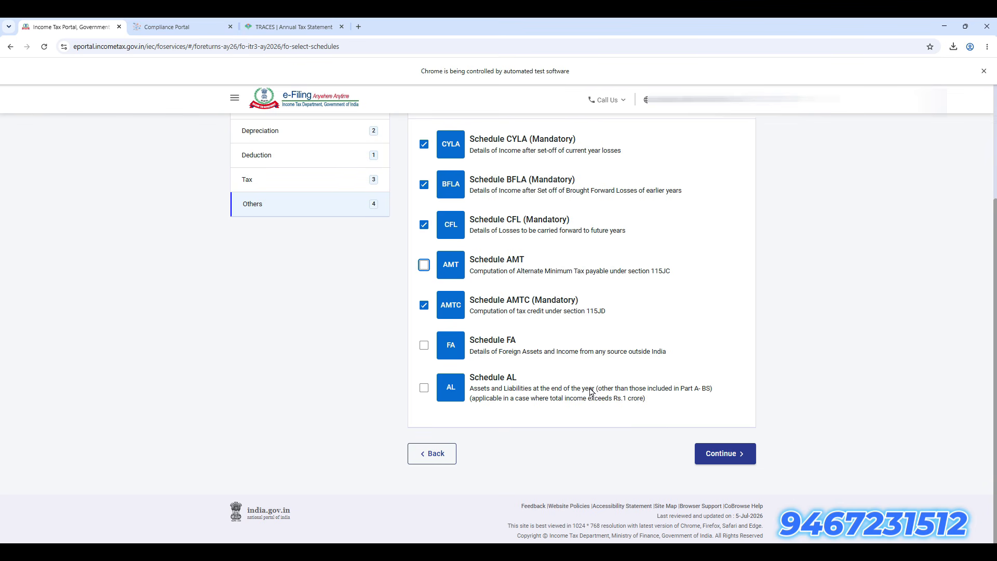
pyautogui.click(749, 461)
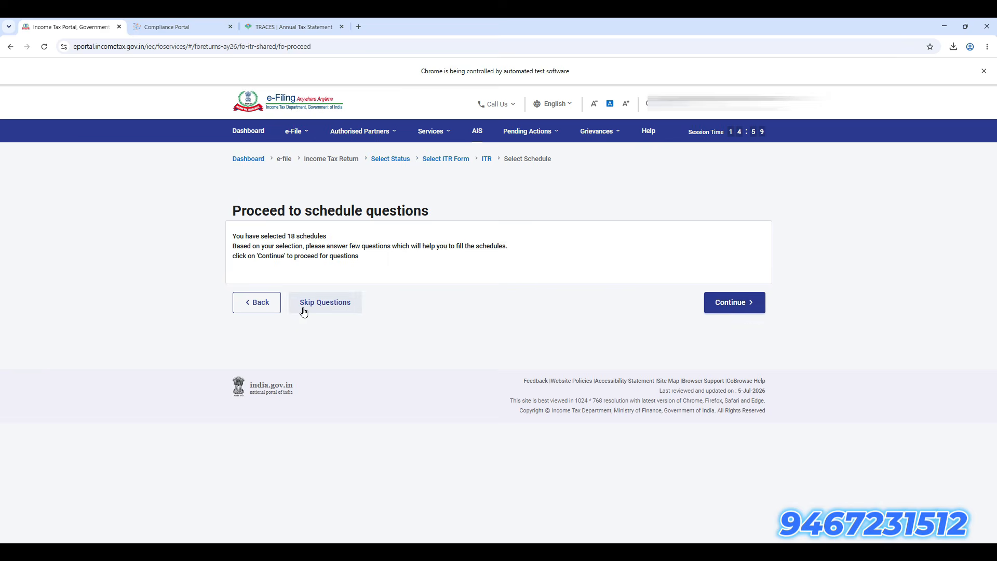
# Step: Skip the schedule questions and open Part A - General Information from the return summary
pyautogui.click(332, 302)
pyautogui.click(506, 393)
pyautogui.scroll(-1, 470, 370)
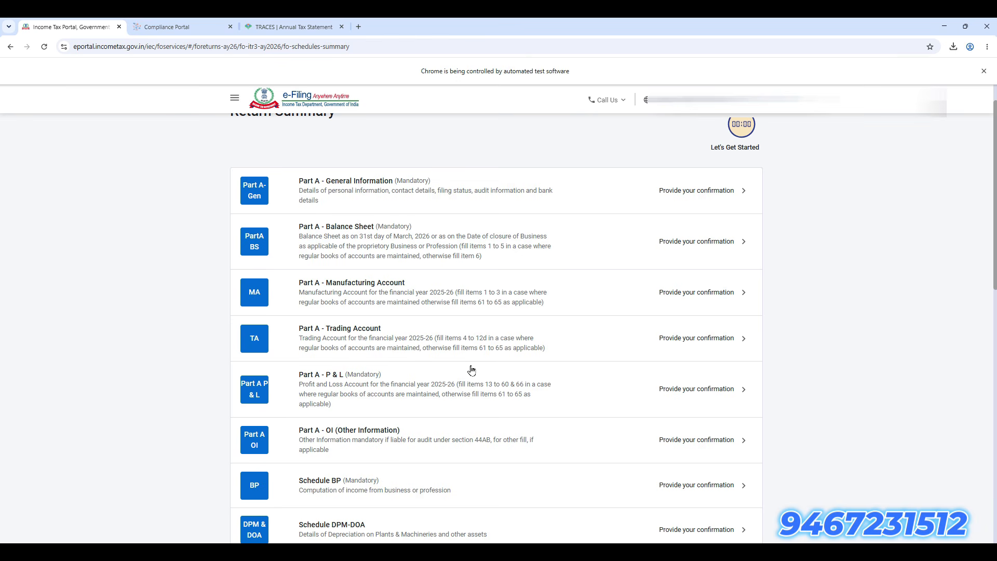
pyautogui.click(560, 204)
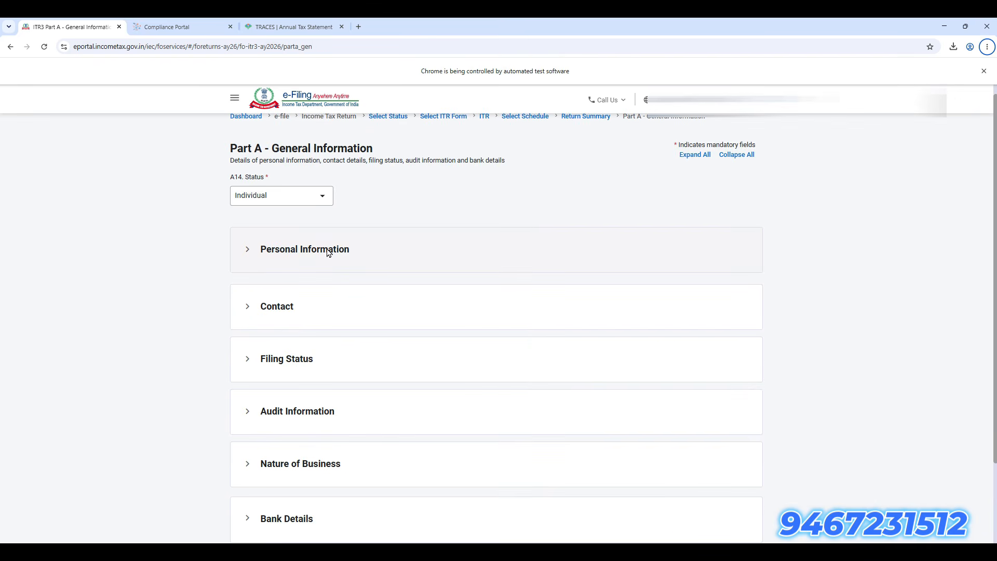
# Step: In the Filing Status section, set the due date for filing the return of income to 31st August
pyautogui.scroll(-1, 329, 253)
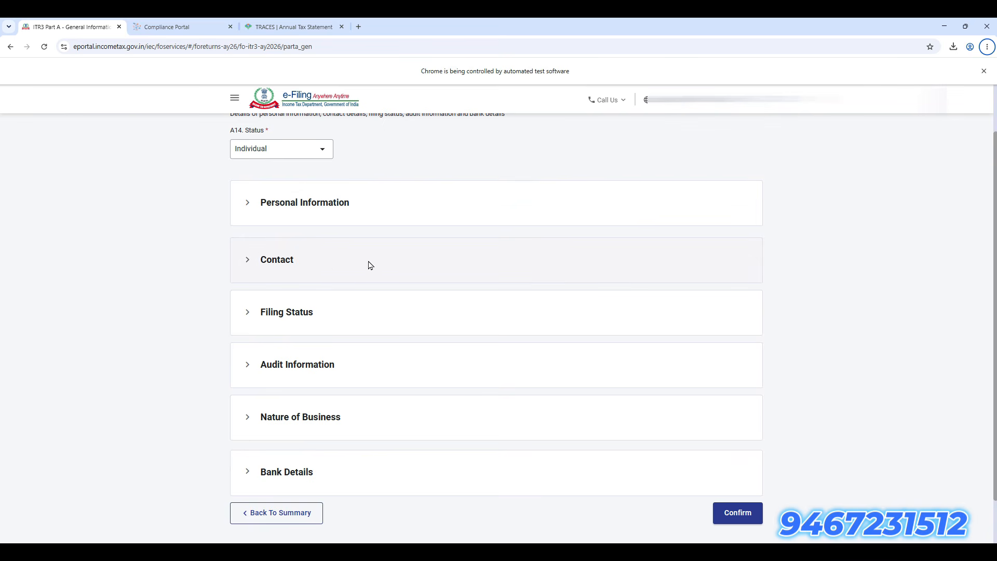
pyautogui.click(343, 312)
pyautogui.scroll(-1, 376, 423)
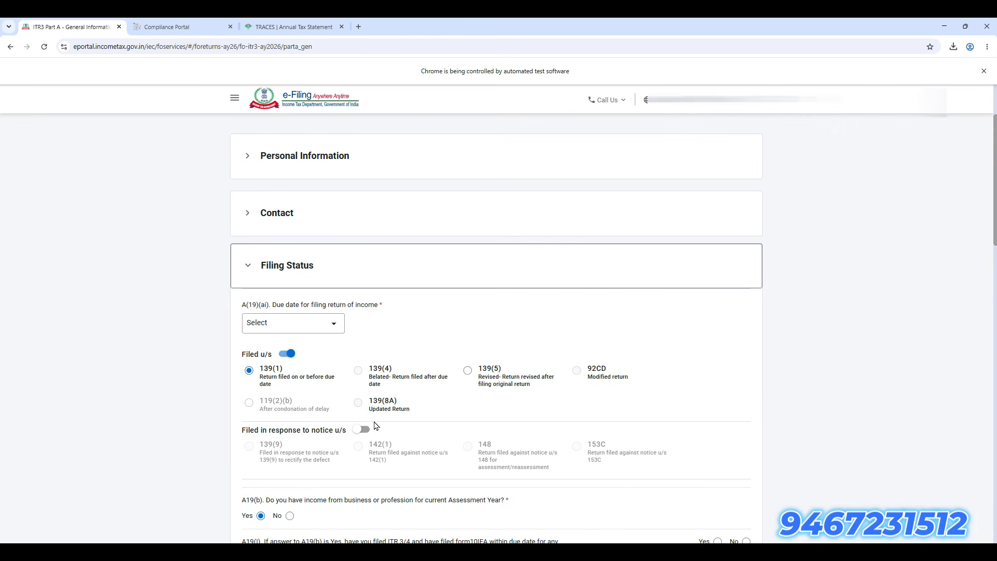
pyautogui.click(301, 323)
pyautogui.click(291, 365)
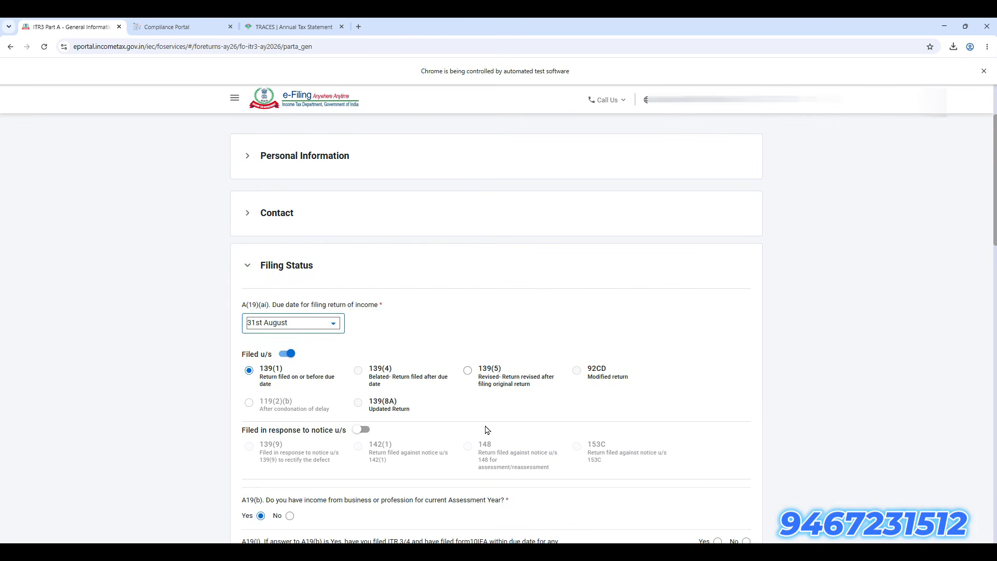
# Step: Answer No to having filed Form 10IEA for the old tax regime, for both earlier assessment years and the current one
pyautogui.scroll(-3, 488, 433)
pyautogui.scroll(-1, 488, 442)
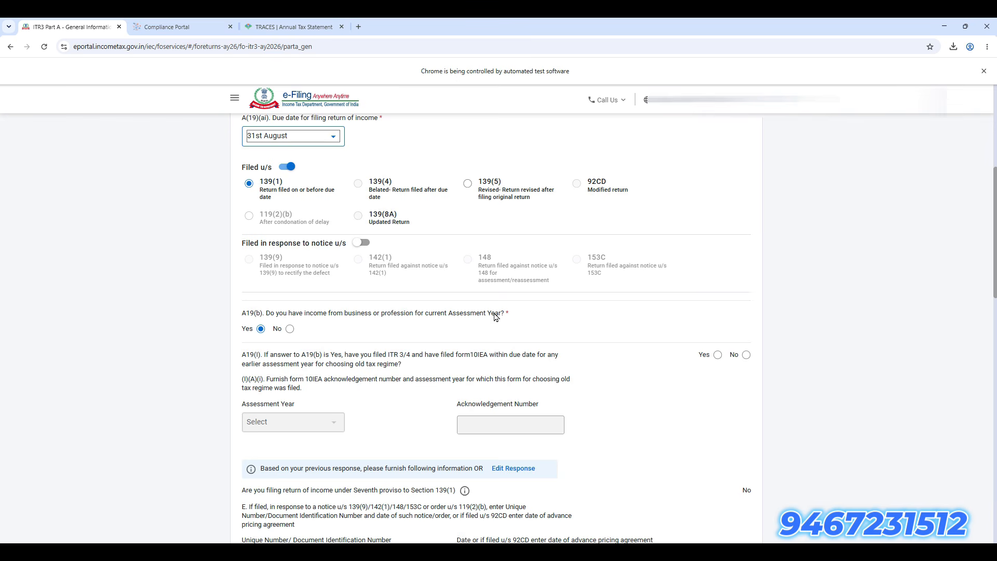
pyautogui.scroll(-1, 349, 473)
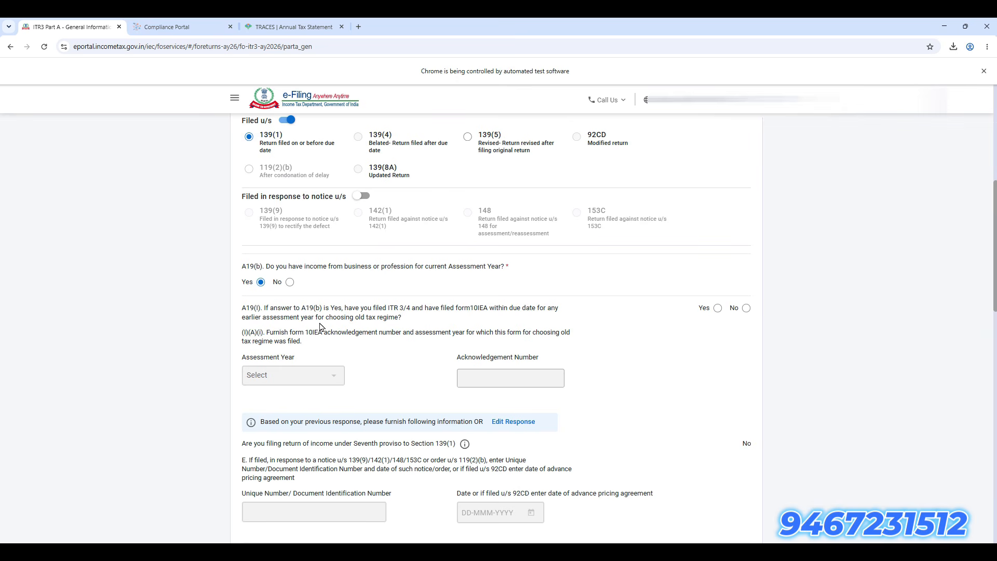
pyautogui.click(746, 308)
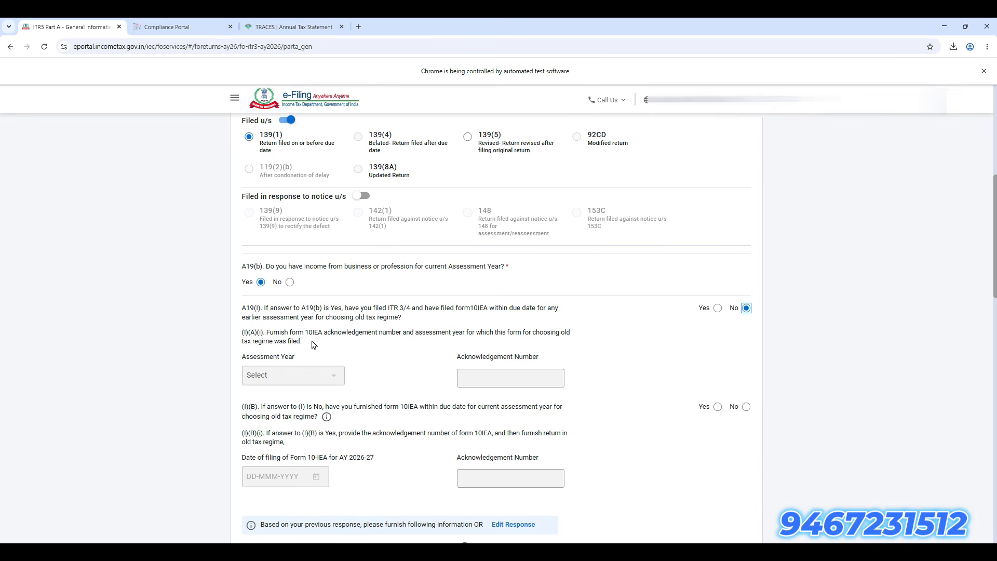
pyautogui.click(718, 309)
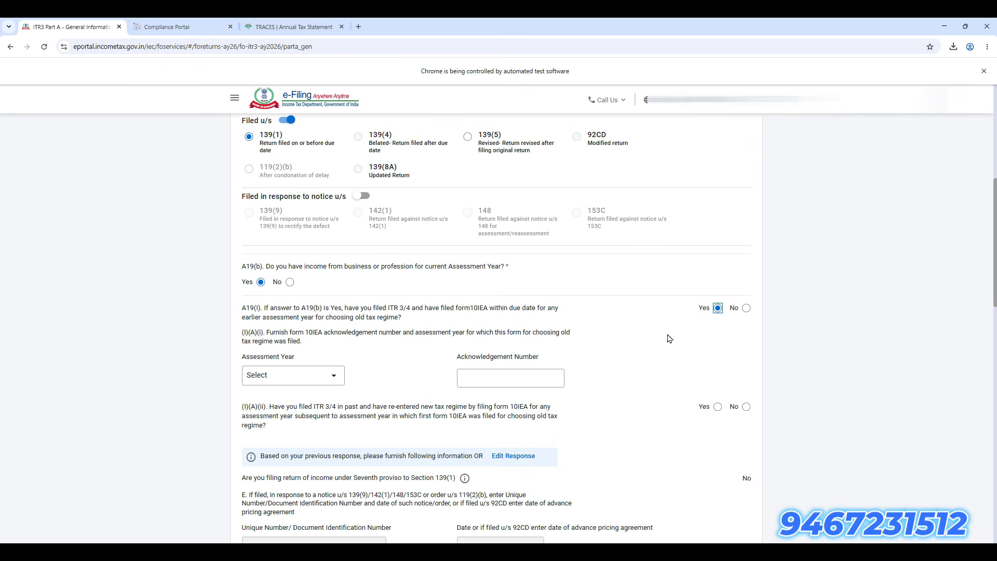
pyautogui.click(747, 309)
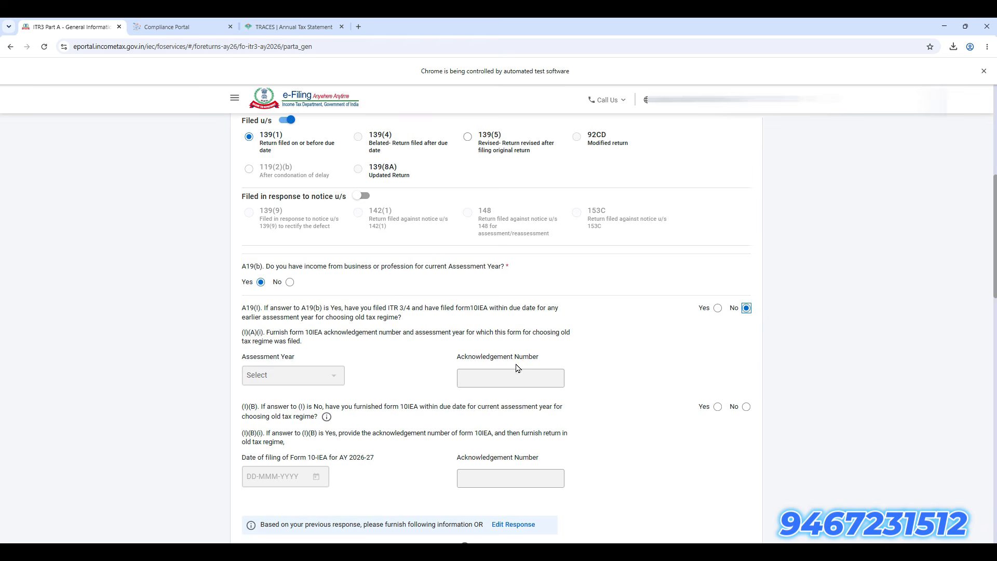
pyautogui.scroll(-3, 639, 439)
pyautogui.click(747, 267)
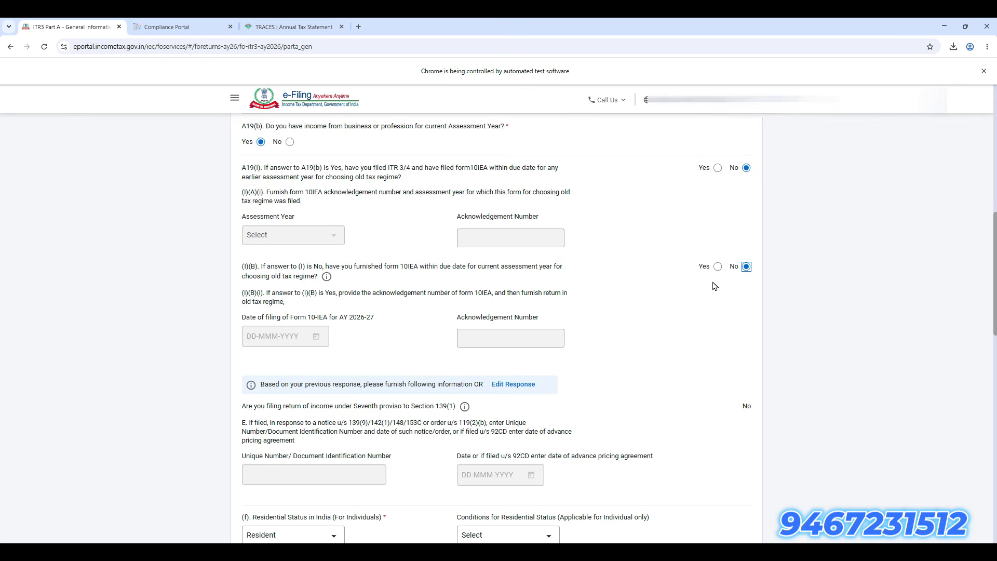
# Step: Keep the residential status as Resident and set its condition to being in India 182 days or more, section 6(1)(a)
pyautogui.scroll(-2, 592, 373)
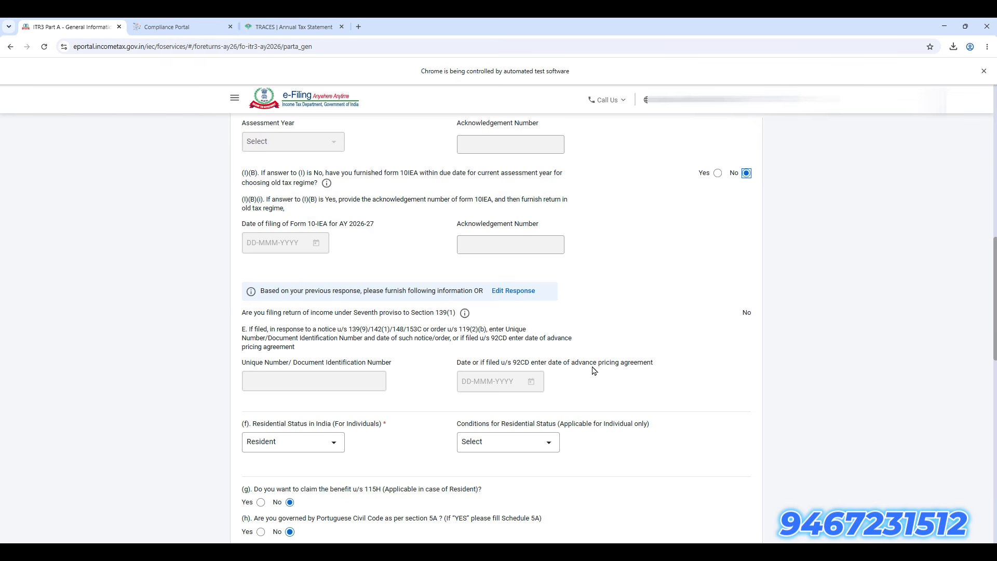
pyautogui.scroll(-2, 592, 371)
pyautogui.click(301, 352)
pyautogui.click(301, 354)
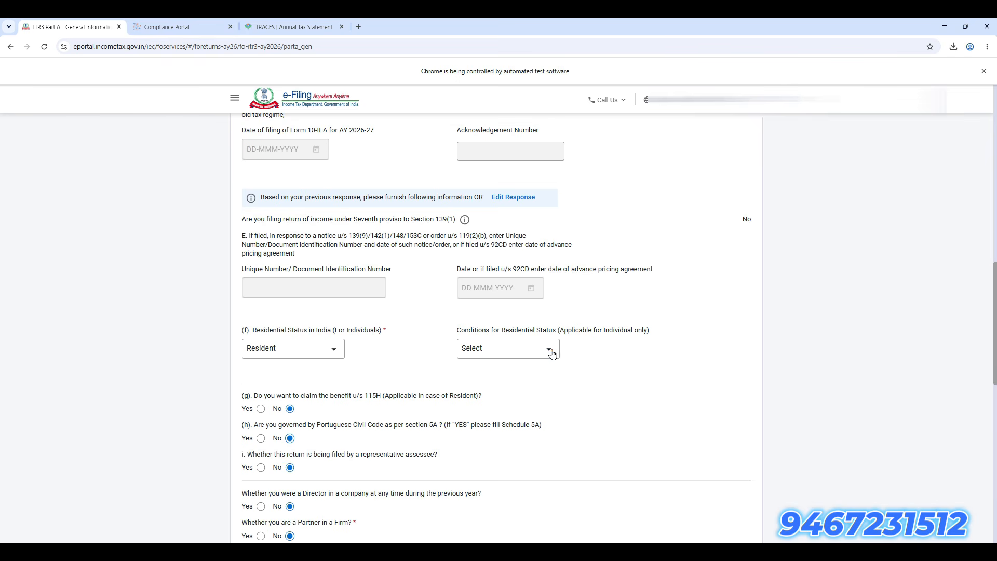
pyautogui.click(551, 352)
pyautogui.click(527, 403)
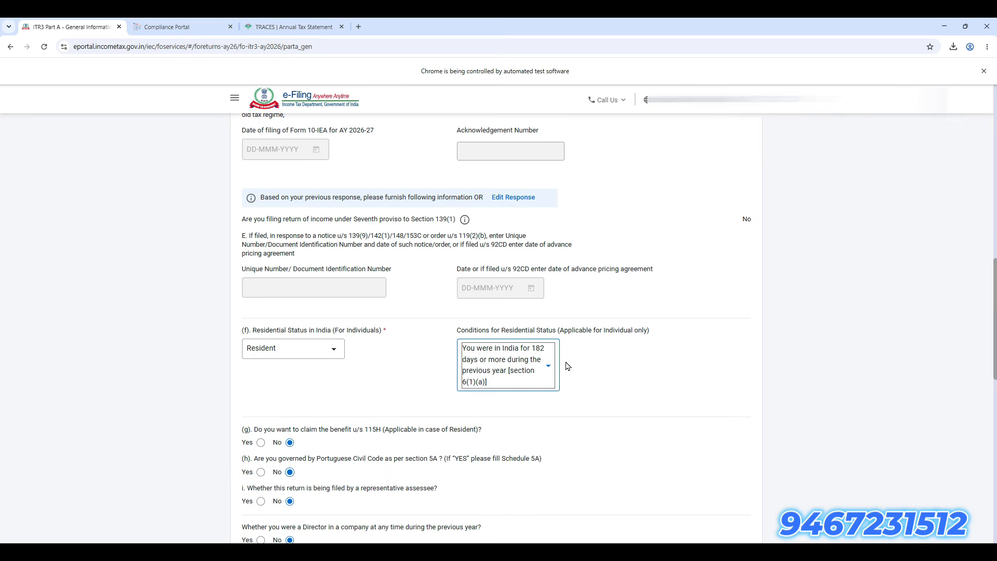
pyautogui.scroll(-2, 483, 484)
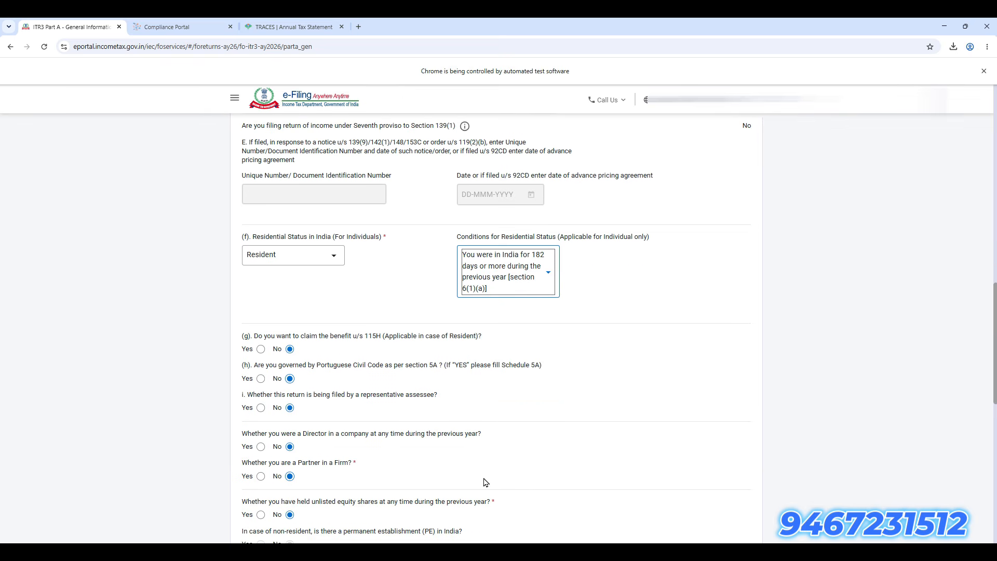
# Step: Review the remaining filing status answers and, under Audit Information, answer No to being liable for audit under section 44AB
pyautogui.scroll(-2, 485, 483)
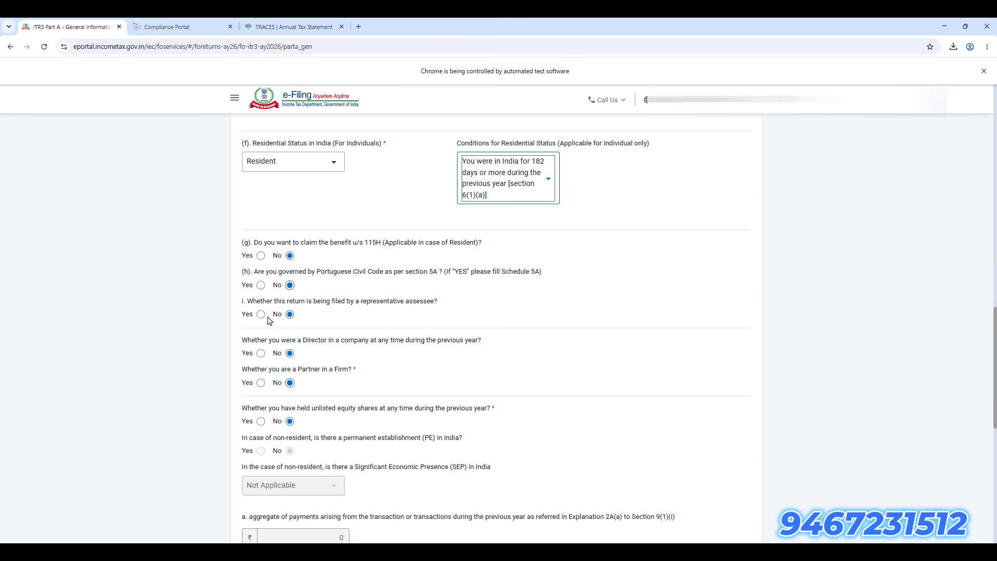
pyautogui.scroll(-7, 302, 469)
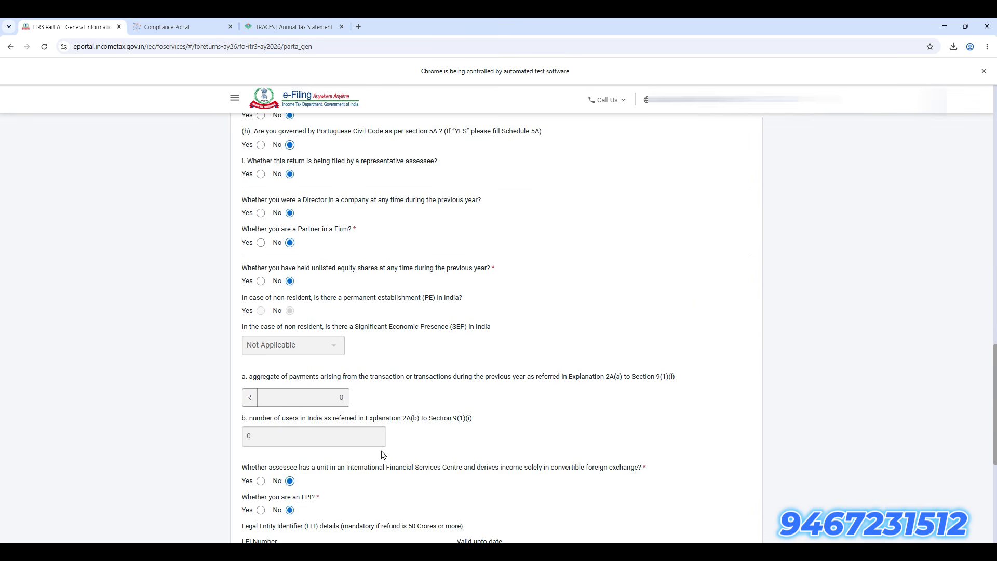
pyautogui.scroll(-2, 379, 470)
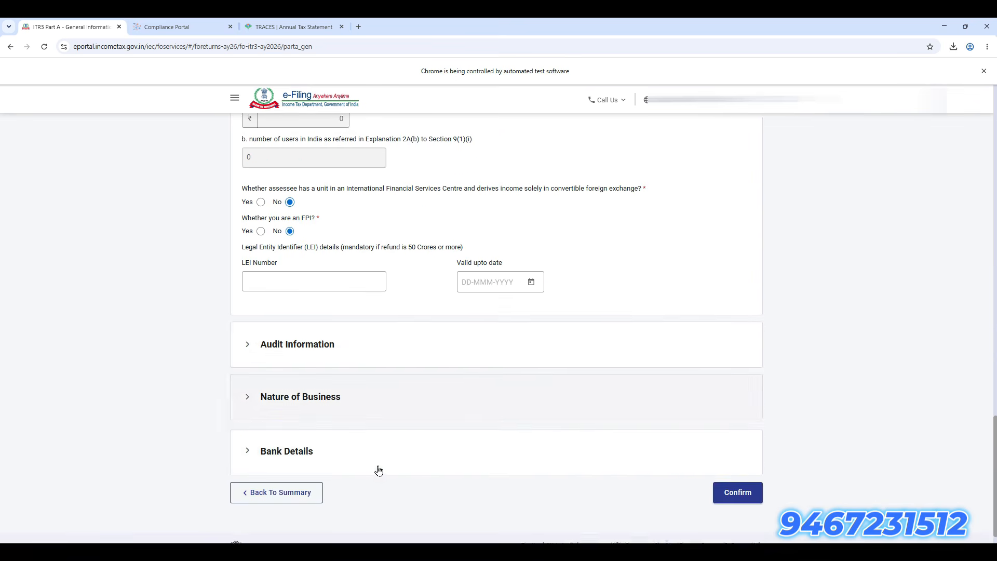
pyautogui.click(382, 350)
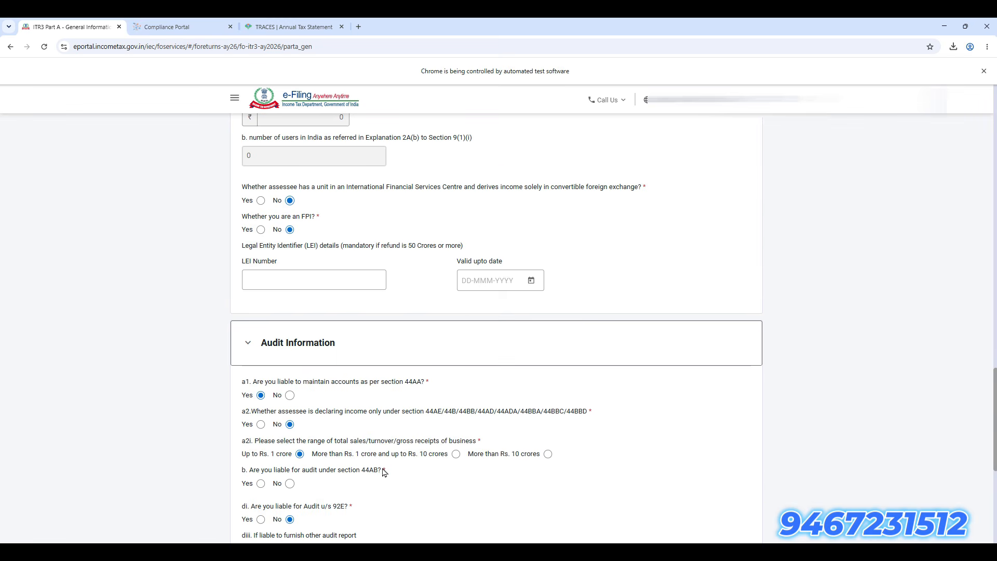
pyautogui.scroll(-2, 384, 471)
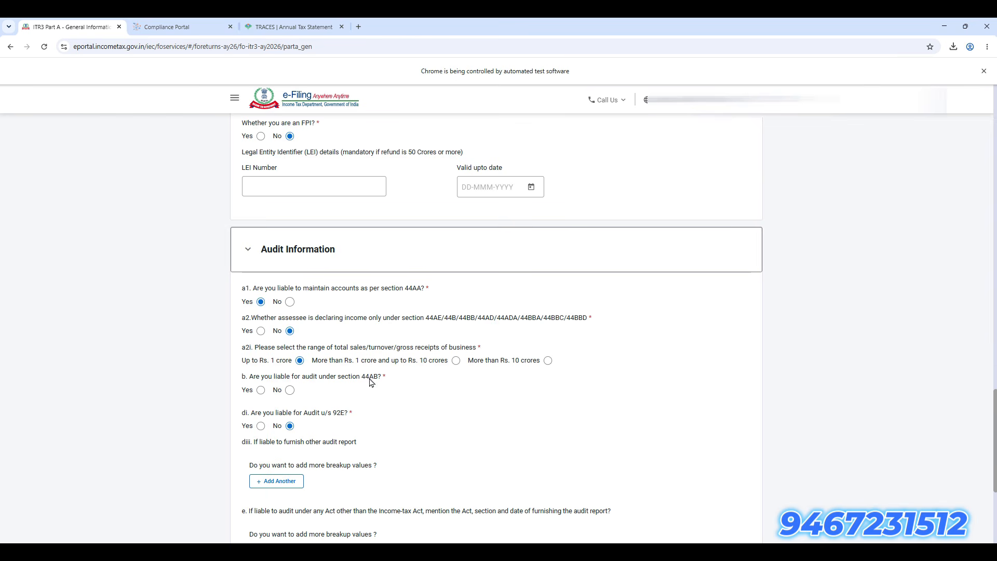
pyautogui.click(290, 391)
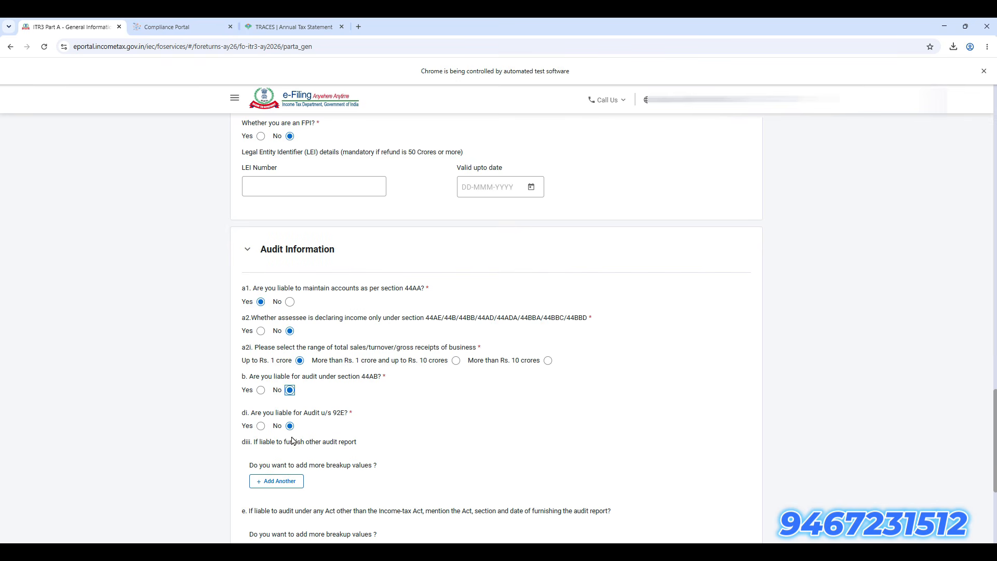
pyautogui.scroll(-3, 351, 501)
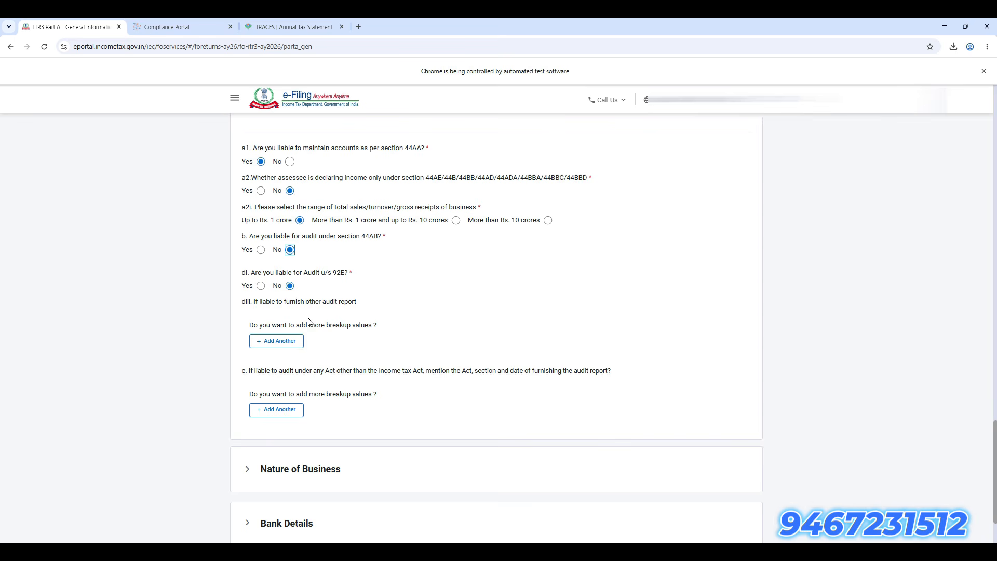
# Step: Open the 21008-Other services n.e.c. entry in the Nature of Business section for editing
pyautogui.scroll(-3, 343, 387)
pyautogui.click(407, 359)
pyautogui.scroll(-2, 390, 409)
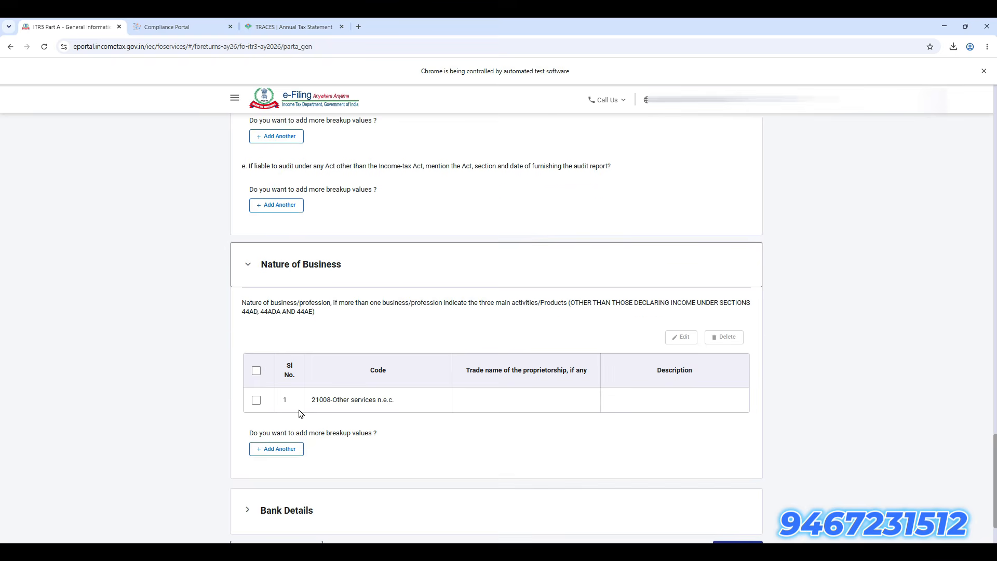
pyautogui.scroll(-2, 355, 422)
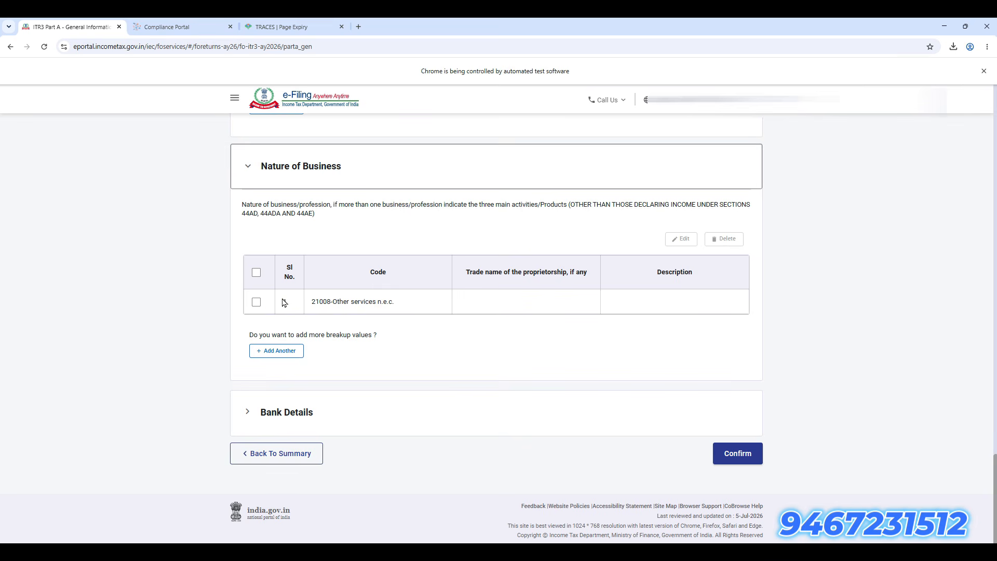
pyautogui.click(256, 302)
pyautogui.click(681, 238)
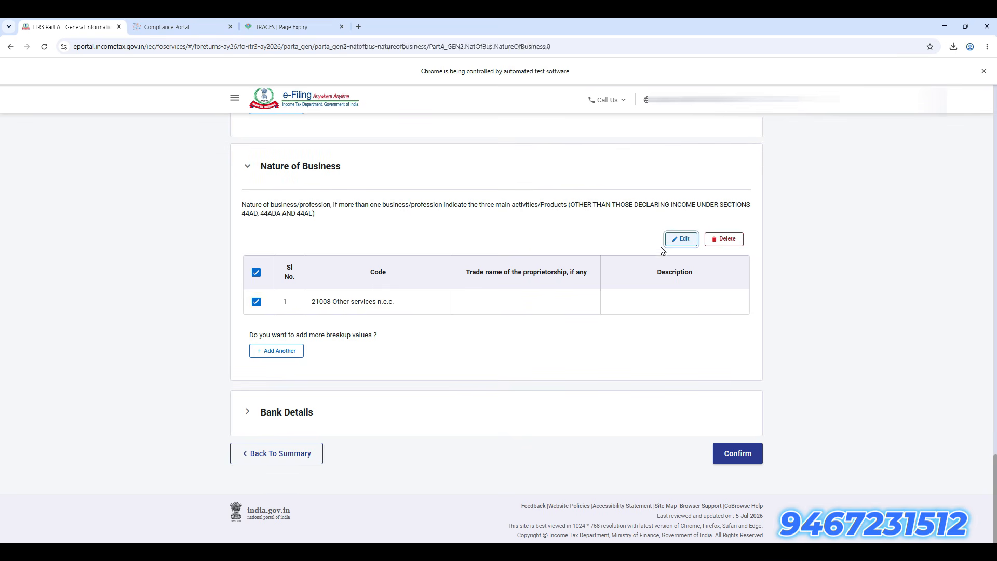
# Step: Change the business code to 09005-General commission agents, commodity brokers and auctioneers
pyautogui.click(336, 319)
pyautogui.scroll(15, 309, 405)
pyautogui.scroll(-20, 311, 404)
pyautogui.scroll(-20, 318, 400)
pyautogui.scroll(6, 319, 407)
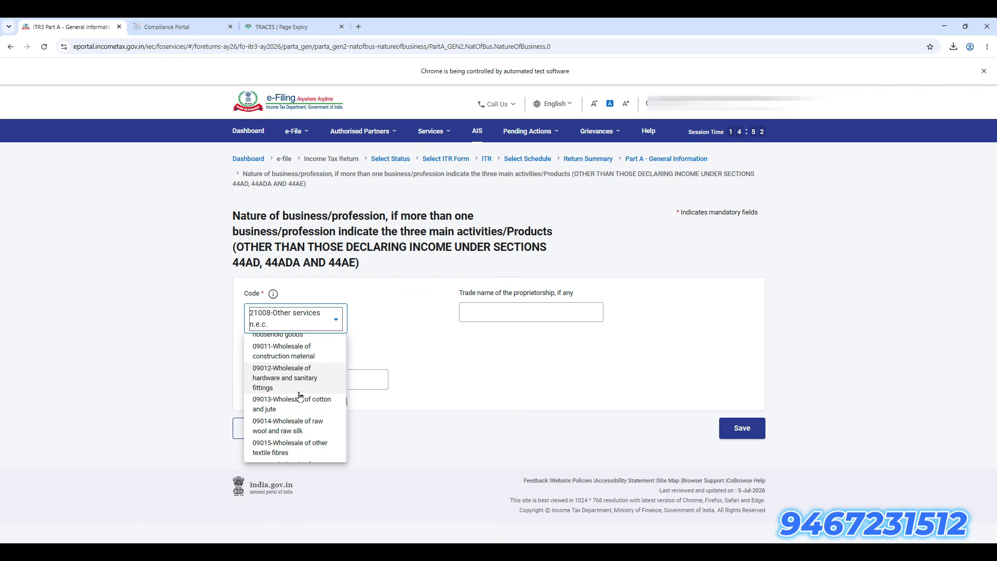
pyautogui.scroll(6, 299, 397)
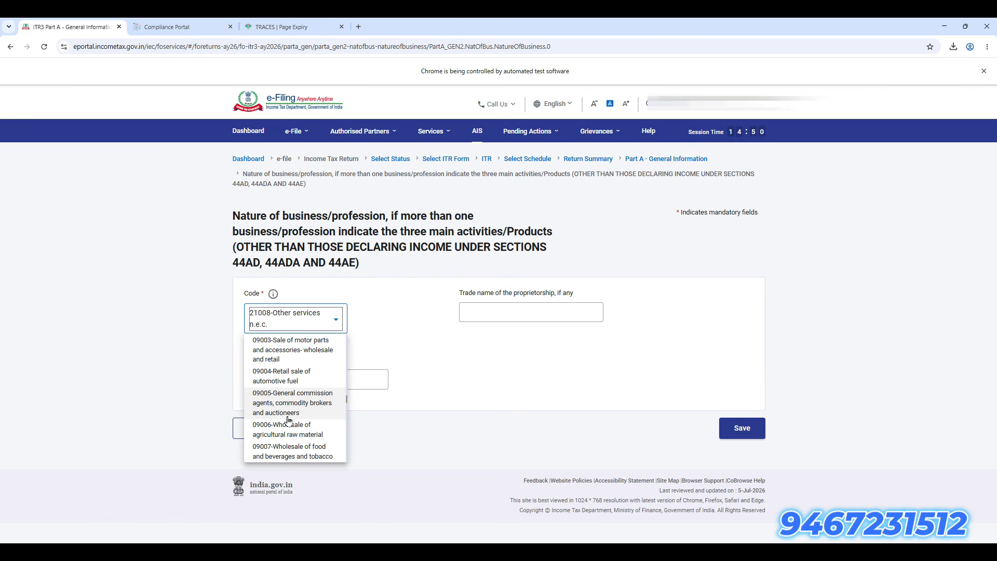
pyautogui.click(315, 398)
# Step: Enter the proprietorship's trade name and the description COMMISSION AGENT, and save the business entry
pyautogui.press('Tab')
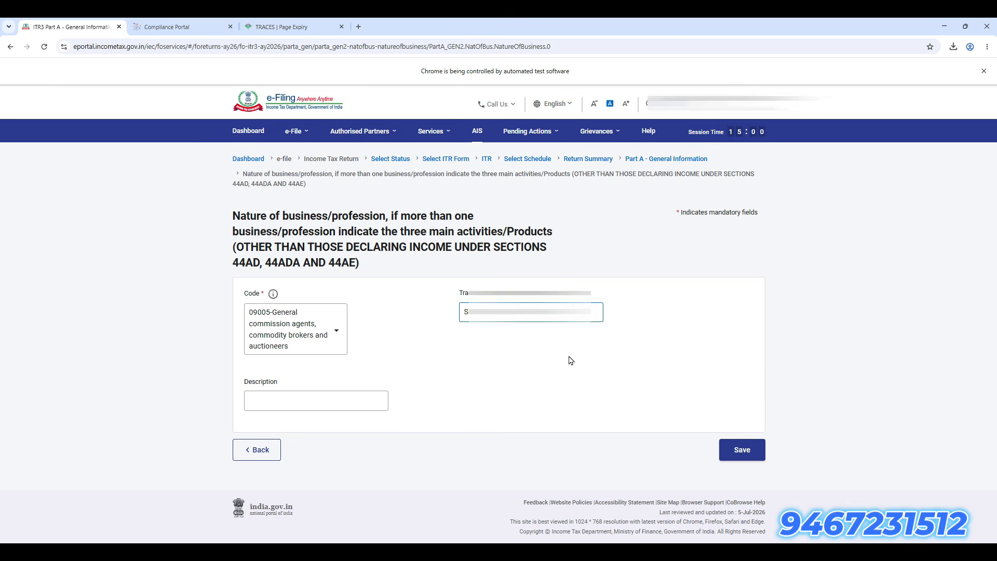
pyautogui.press('Tab')
pyautogui.write('COMM')
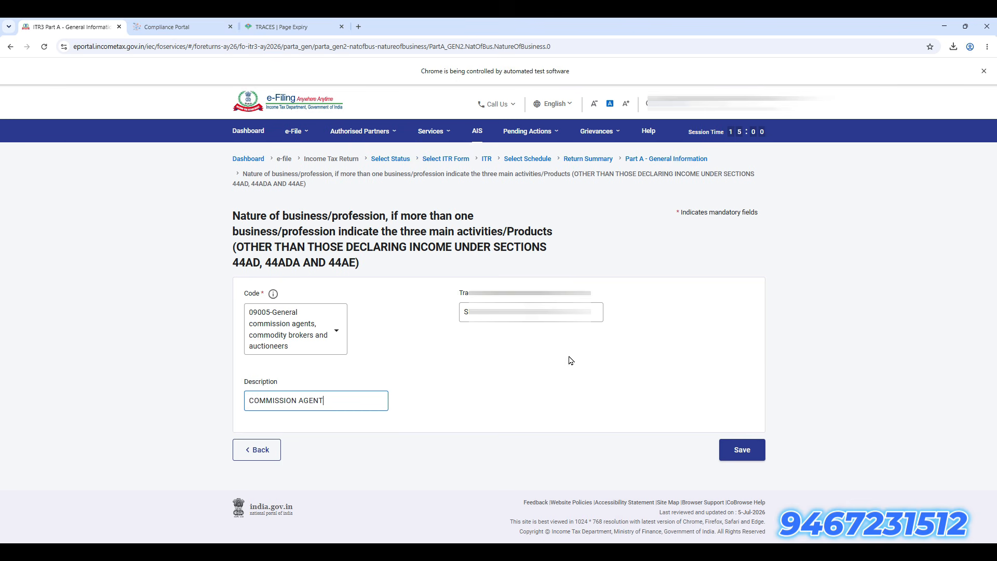
pyautogui.click(740, 448)
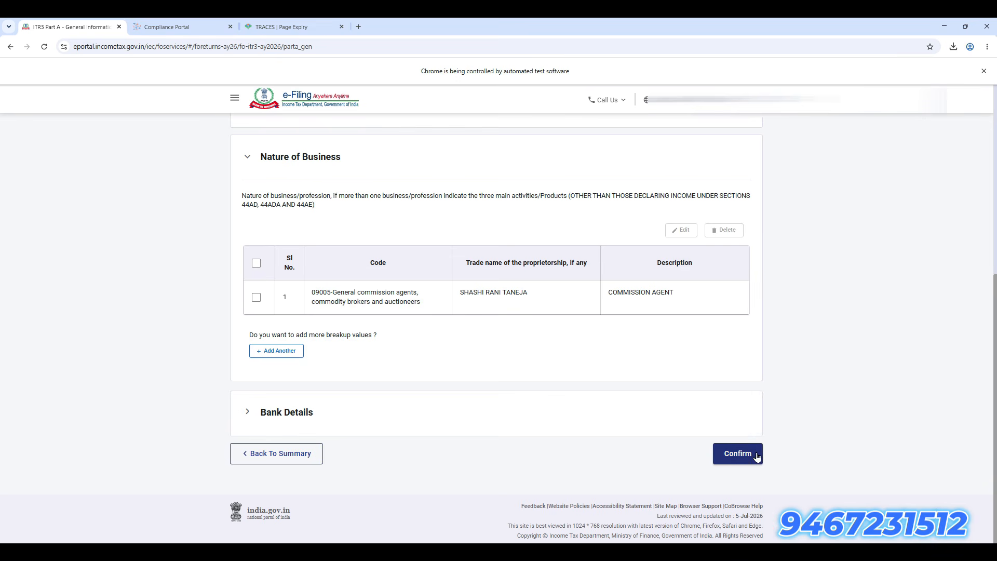
# Step: Confirm Part A - General Information and open Sources of Funds in Part A - Balance Sheet for editing
pyautogui.click(758, 458)
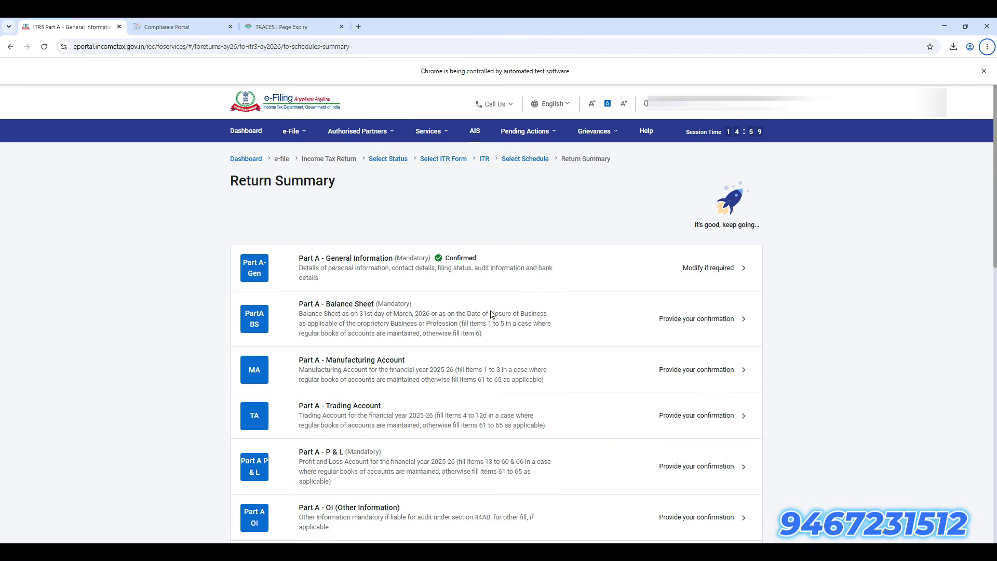
pyautogui.click(434, 332)
pyautogui.click(489, 360)
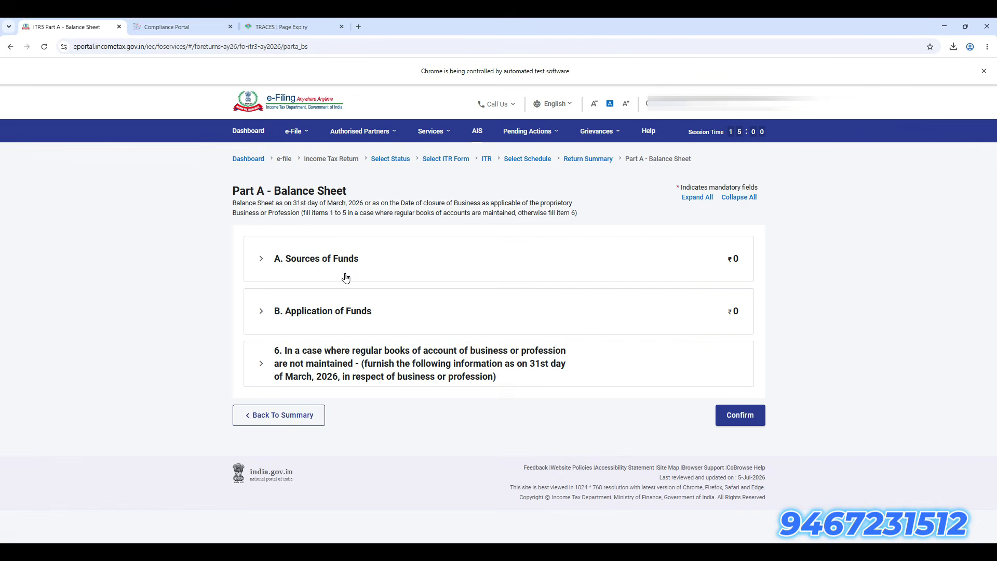
pyautogui.click(347, 278)
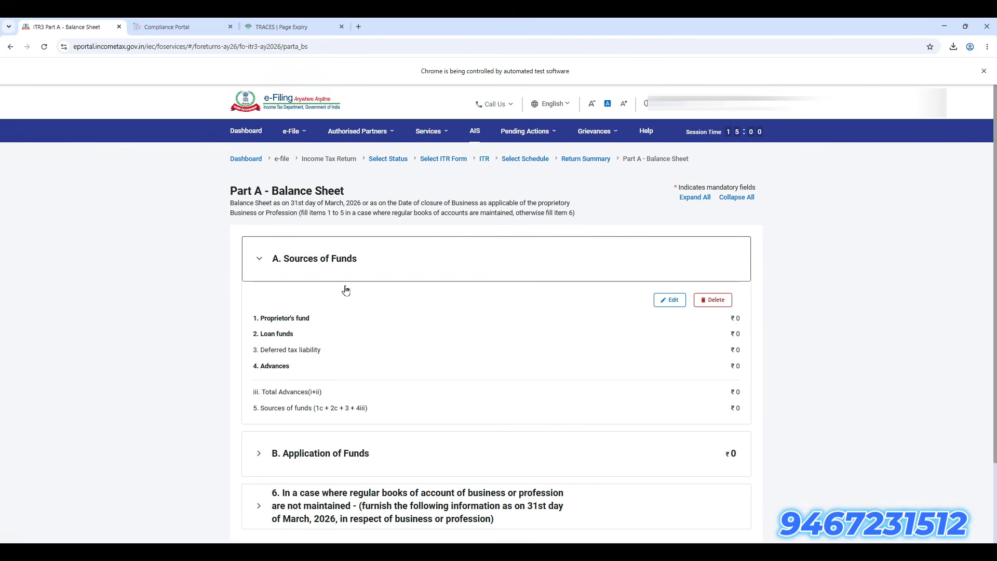
pyautogui.click(671, 301)
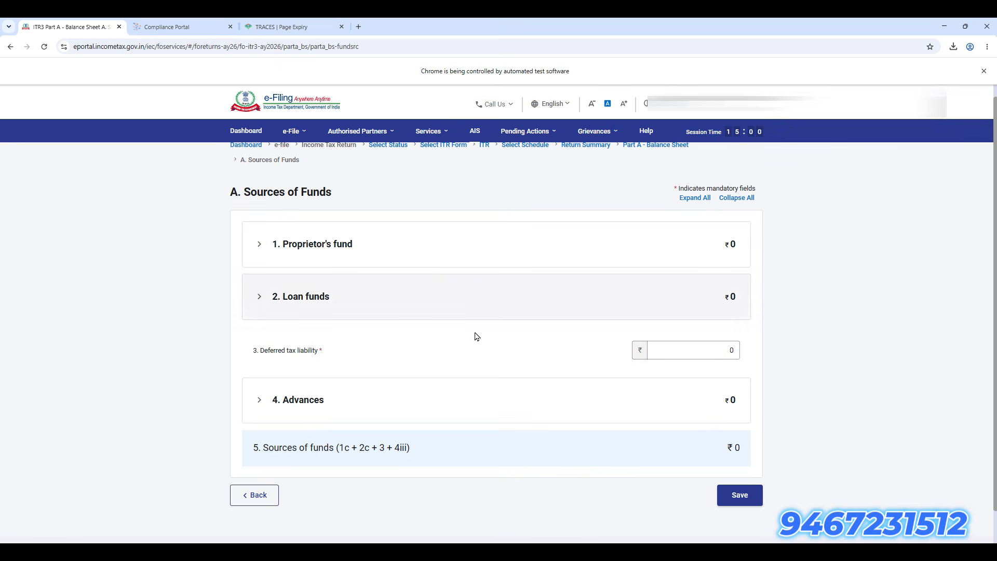
# Step: Switch to the Balance Sheet - 2025-26 workbook in Excel and examine the profit and loss, capital account and balance sheet figures
pyautogui.hotkey('alt', 'Tab')
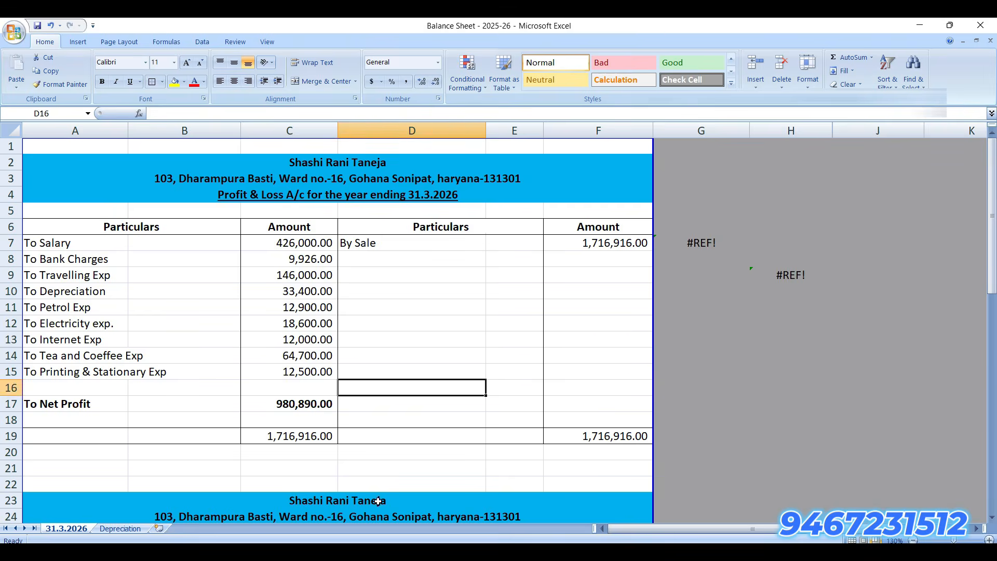
pyautogui.scroll(-7, 373, 499)
pyautogui.scroll(-4, 371, 499)
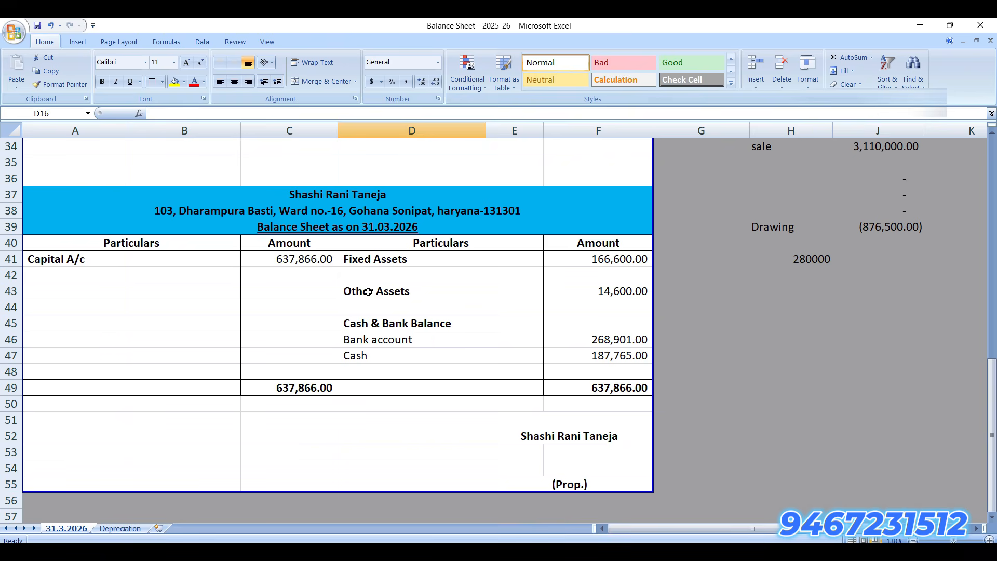
pyautogui.click(318, 263)
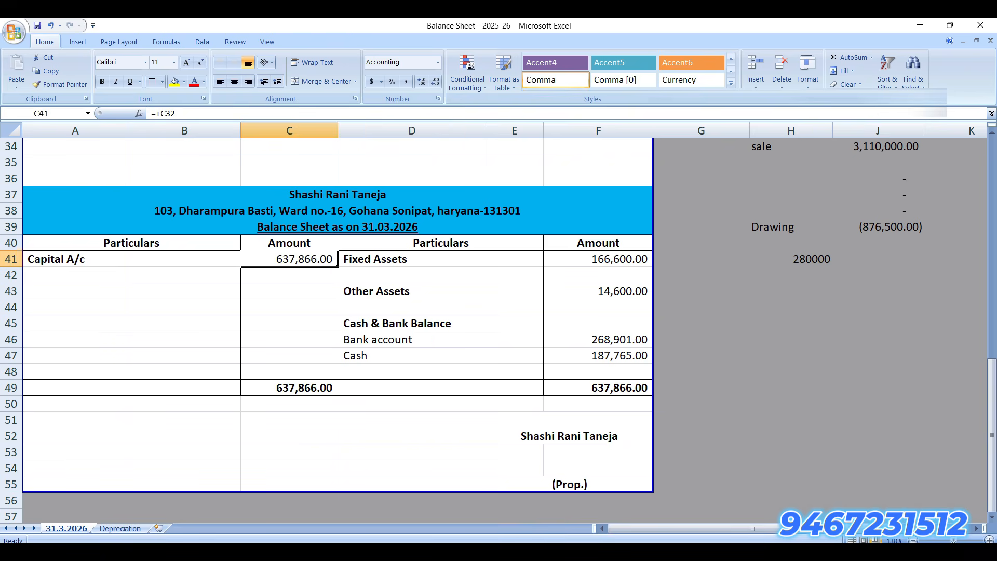
pyautogui.moveTo(765, 553)
pyautogui.scroll(6, 364, 404)
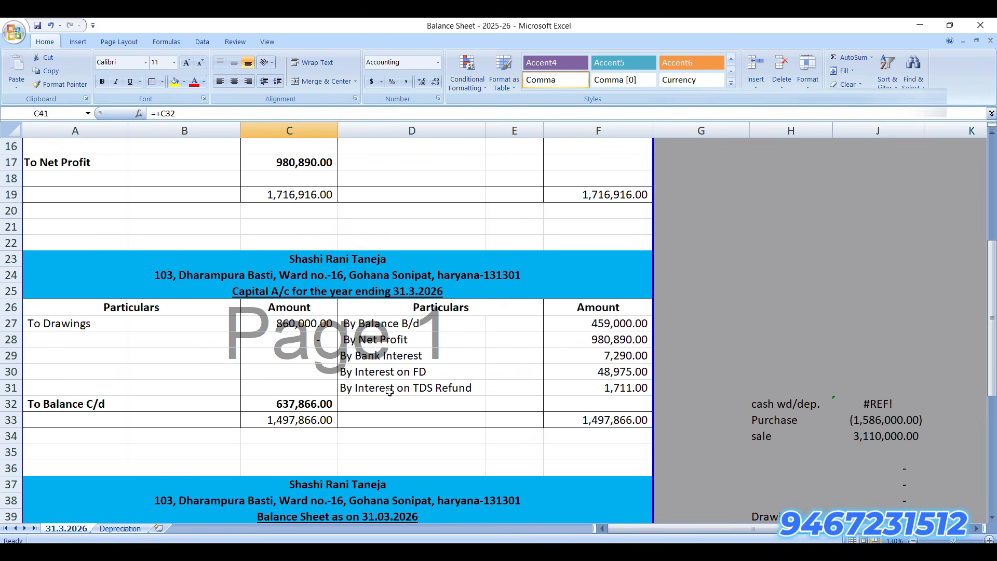
pyautogui.scroll(2, 266, 463)
pyautogui.scroll(3, 266, 463)
pyautogui.scroll(-7, 284, 451)
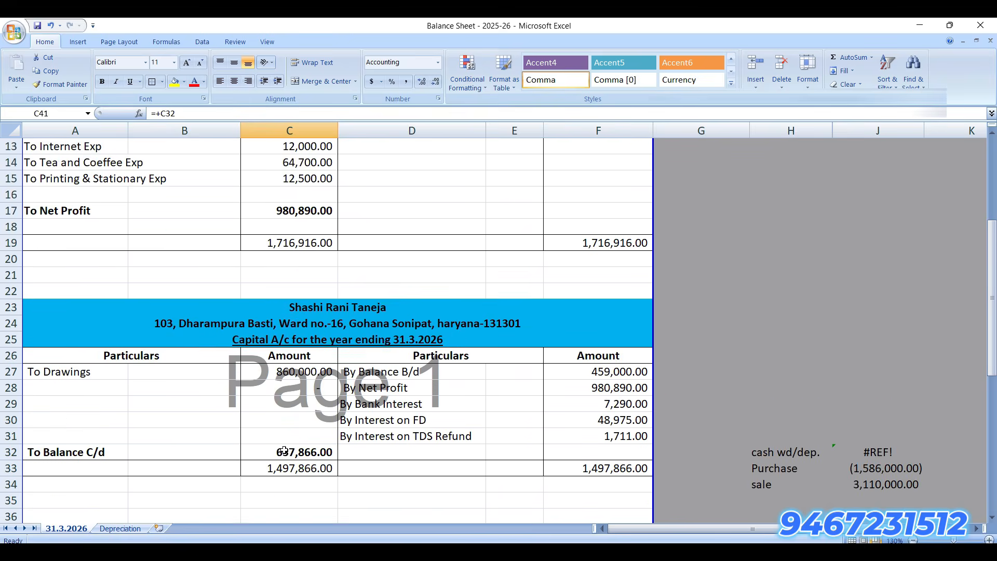
pyautogui.scroll(-2, 460, 410)
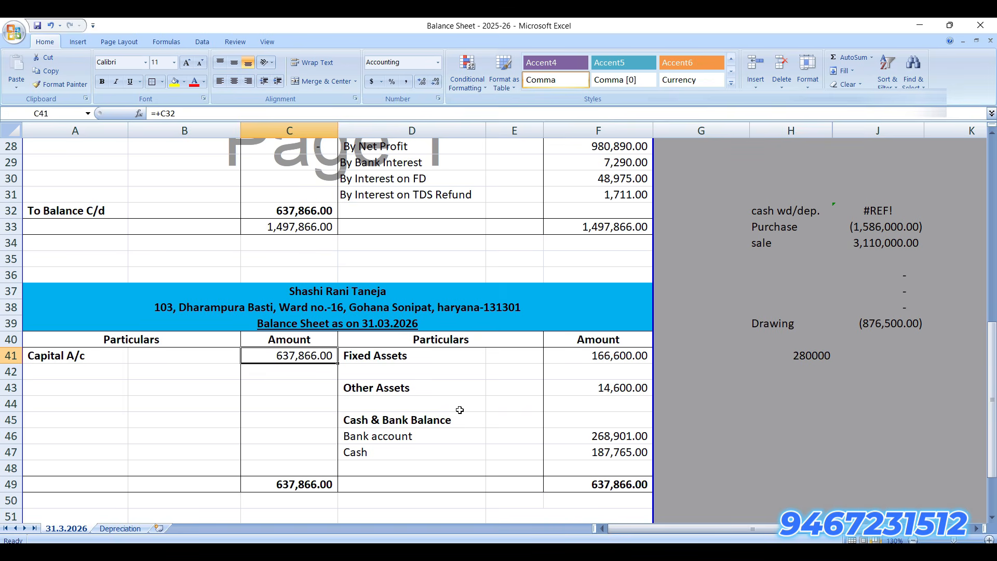
pyautogui.scroll(-1, 459, 410)
pyautogui.scroll(-1, 460, 410)
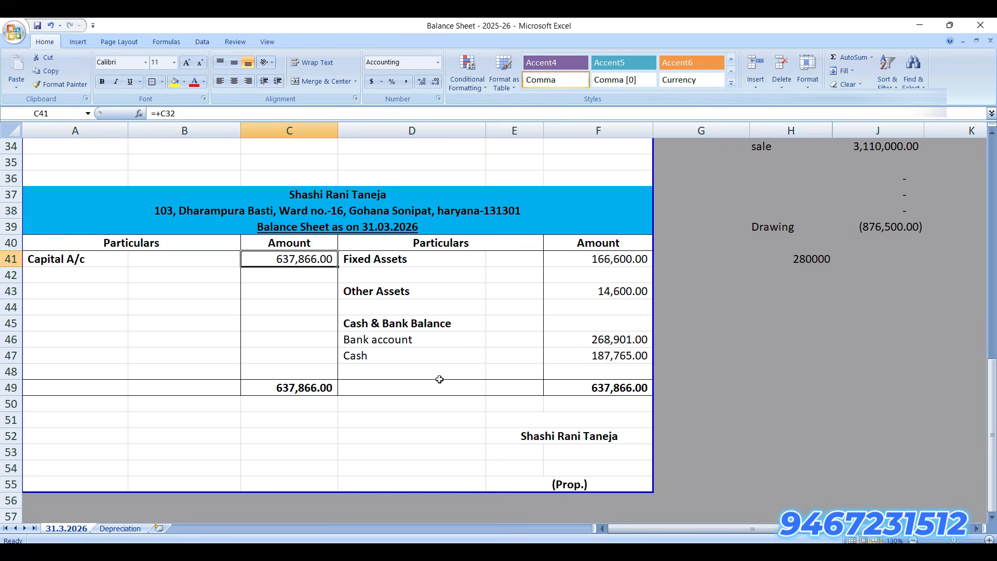
pyautogui.scroll(1, 437, 385)
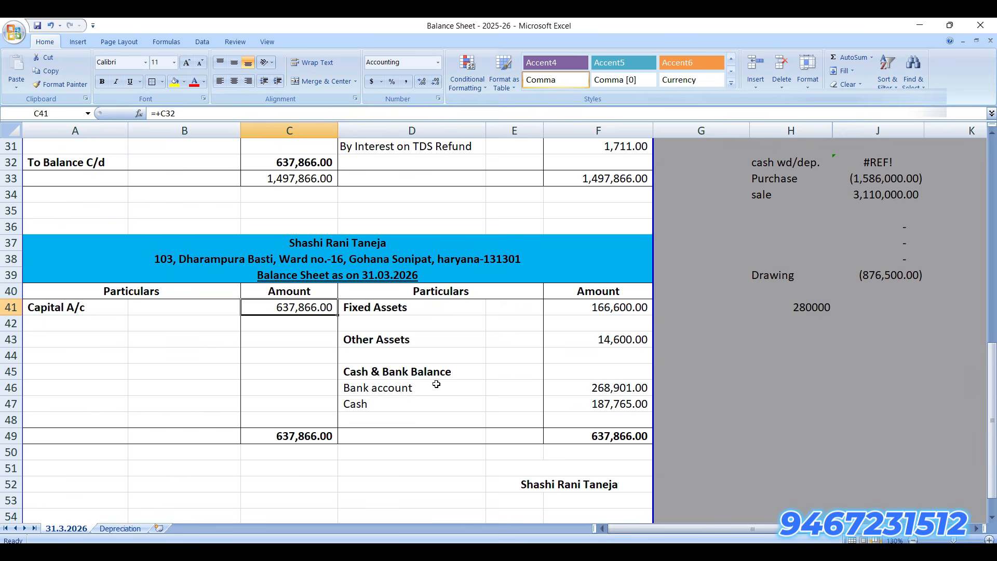
pyautogui.scroll(1, 468, 469)
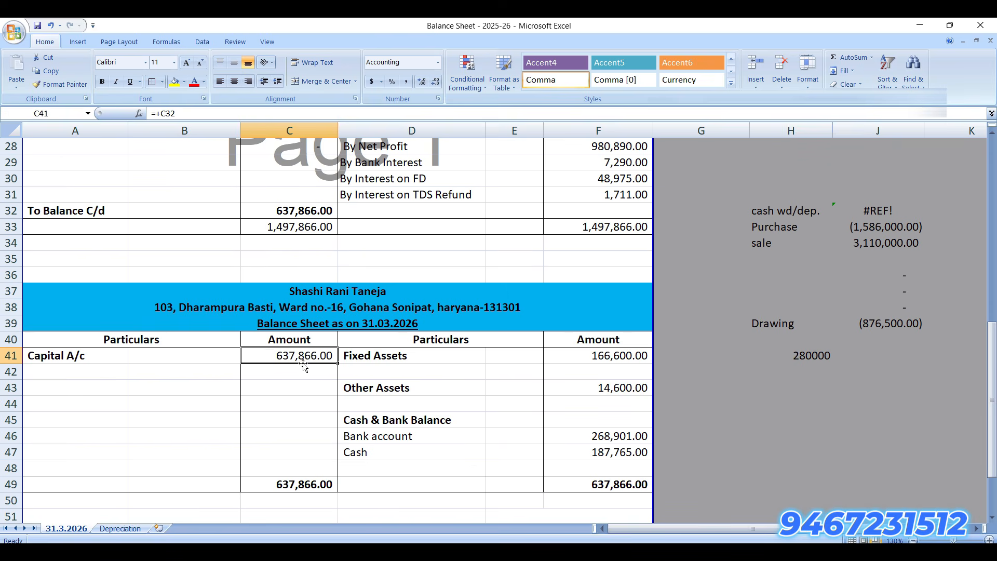
# Step: Return to the e-Filing portal in Chrome, set the proprietor's capital to 637866 under Proprietor's fund, and save Sources of Funds
pyautogui.hotkey('alt', 'Tab')
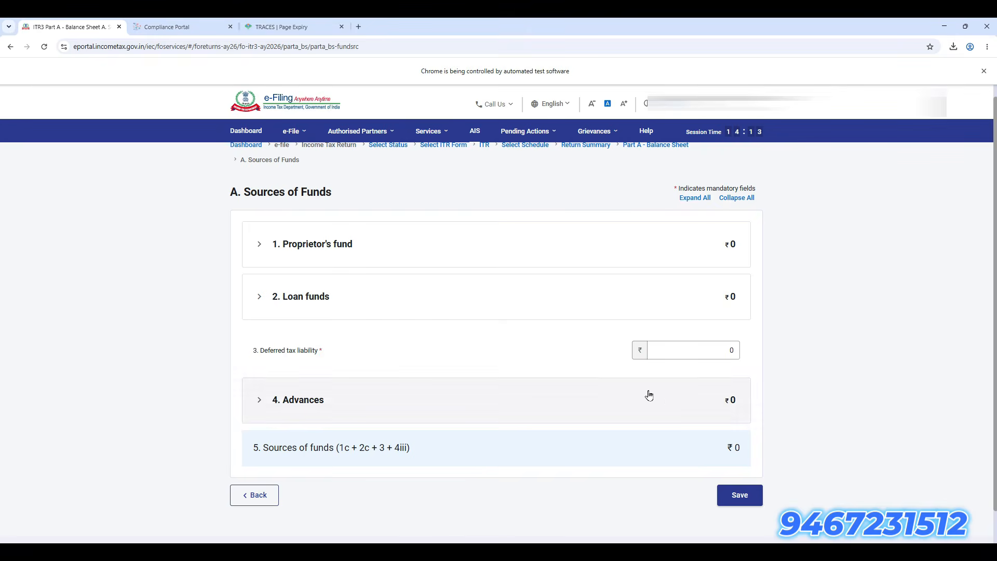
pyautogui.click(632, 265)
pyautogui.click(693, 300)
pyautogui.write('637866')
pyautogui.press('Tab')
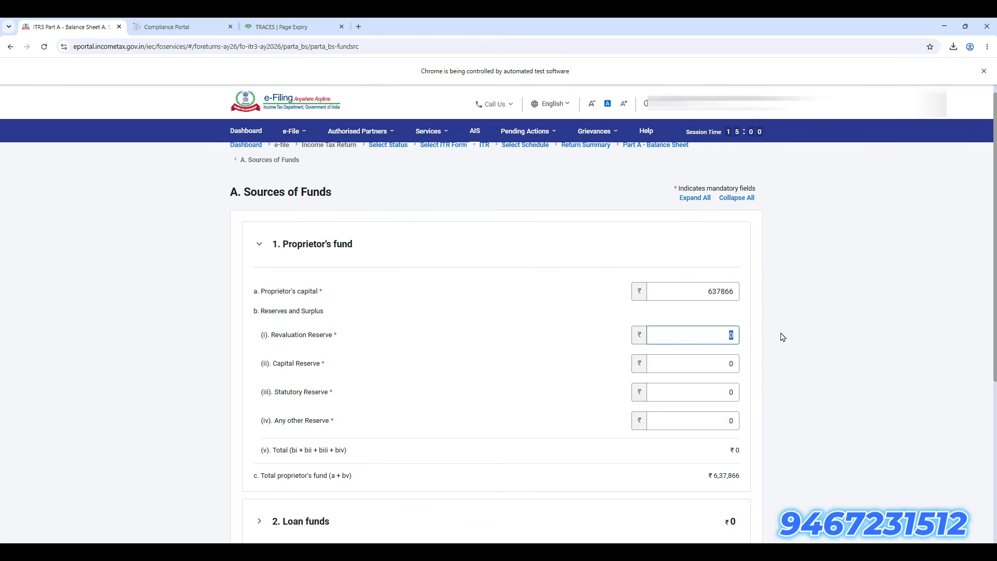
pyautogui.scroll(-5, 460, 470)
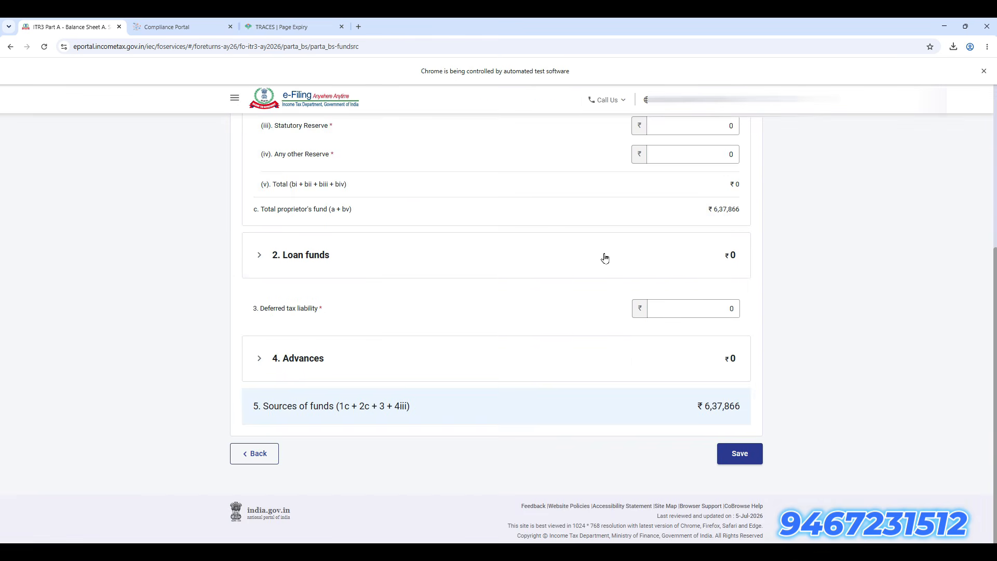
pyautogui.click(736, 455)
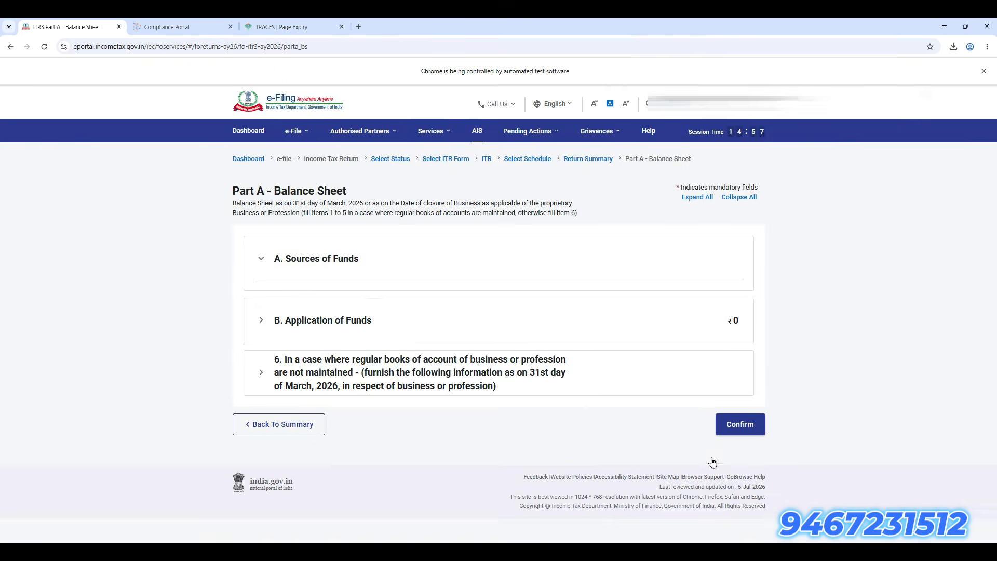
# Step: Check the Fixed Assets amount in the Excel balance sheet and open Application of Funds for editing on the portal in Chrome
pyautogui.click(497, 351)
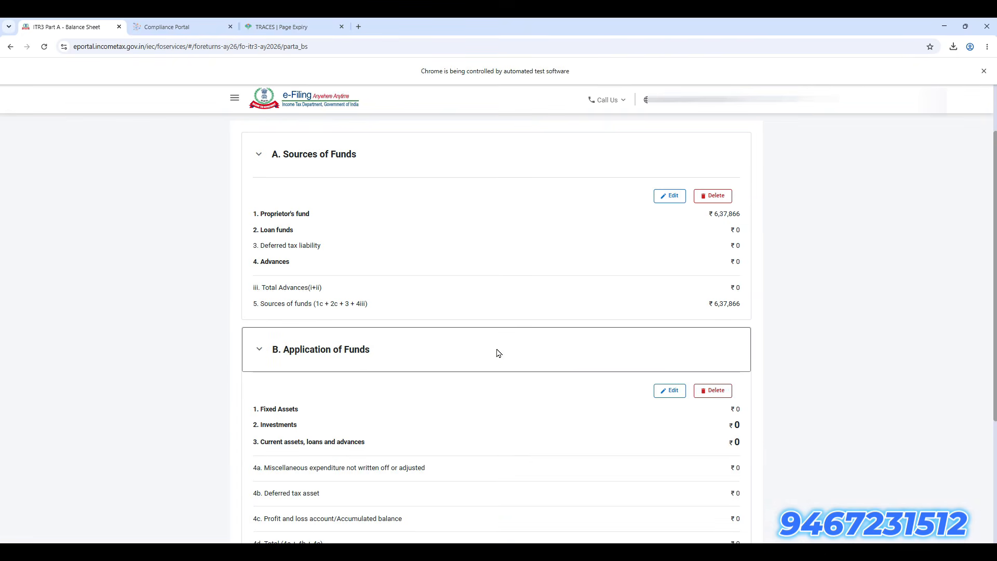
pyautogui.scroll(-1, 534, 412)
pyautogui.scroll(-2, 536, 416)
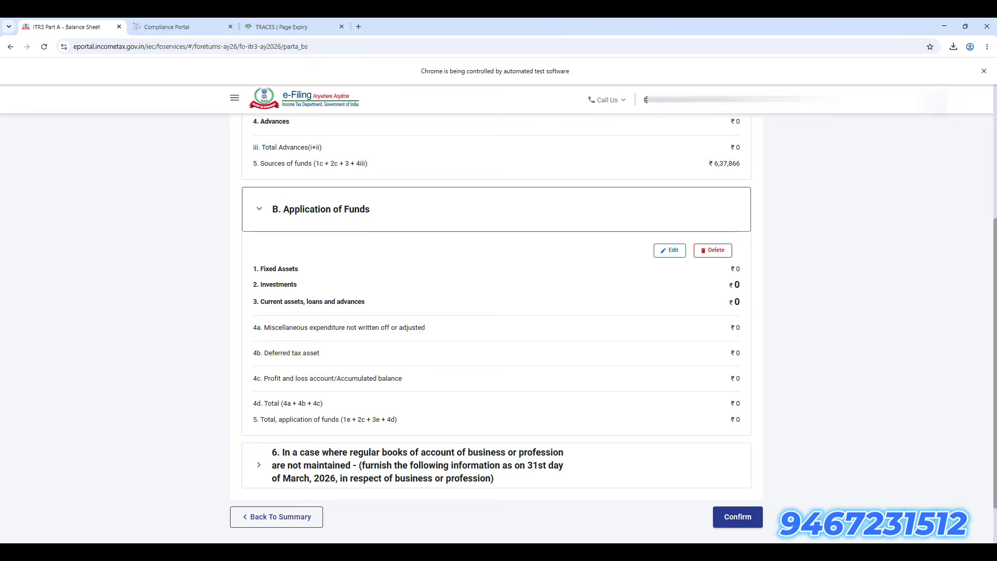
pyautogui.click(284, 556)
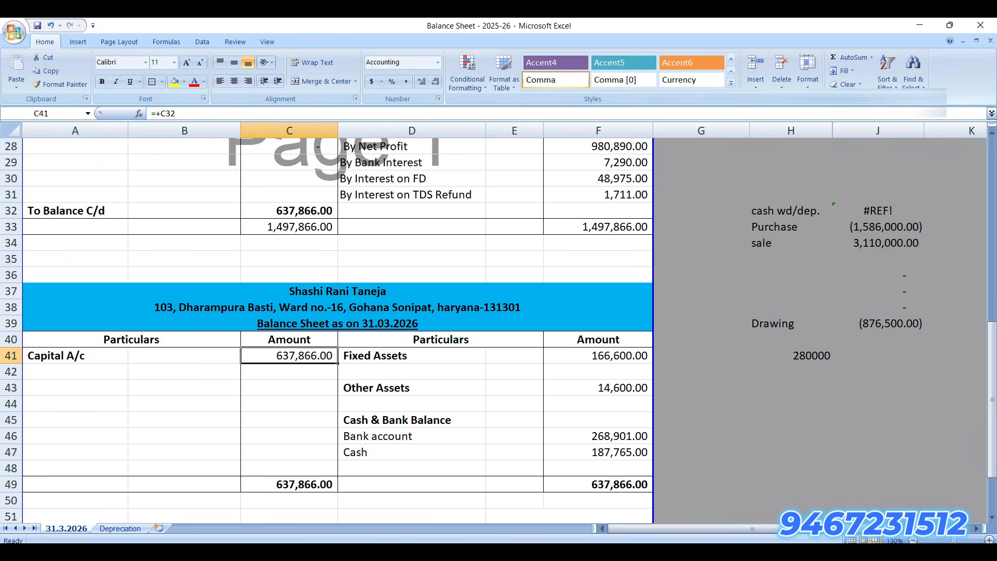
pyautogui.click(620, 354)
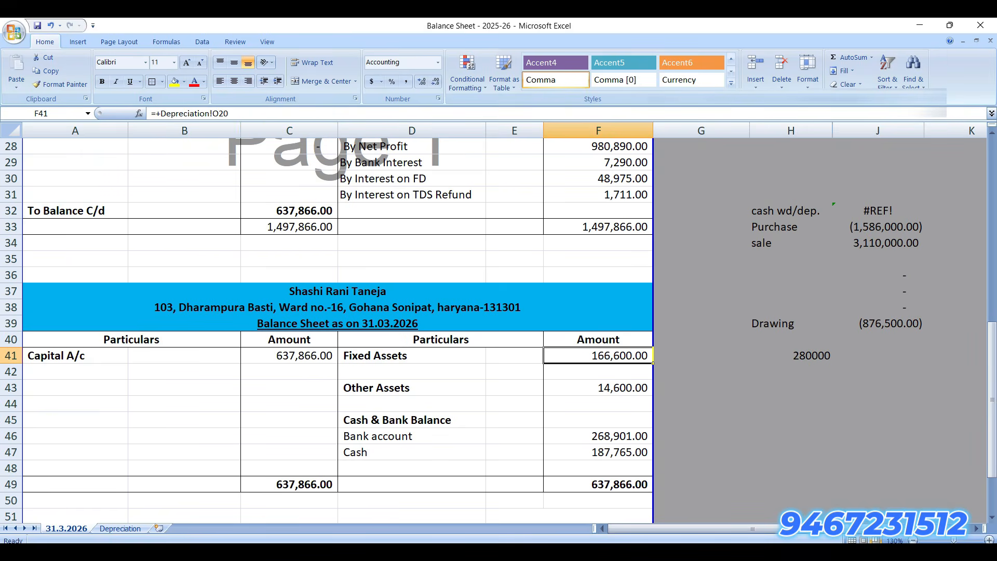
pyautogui.click(766, 552)
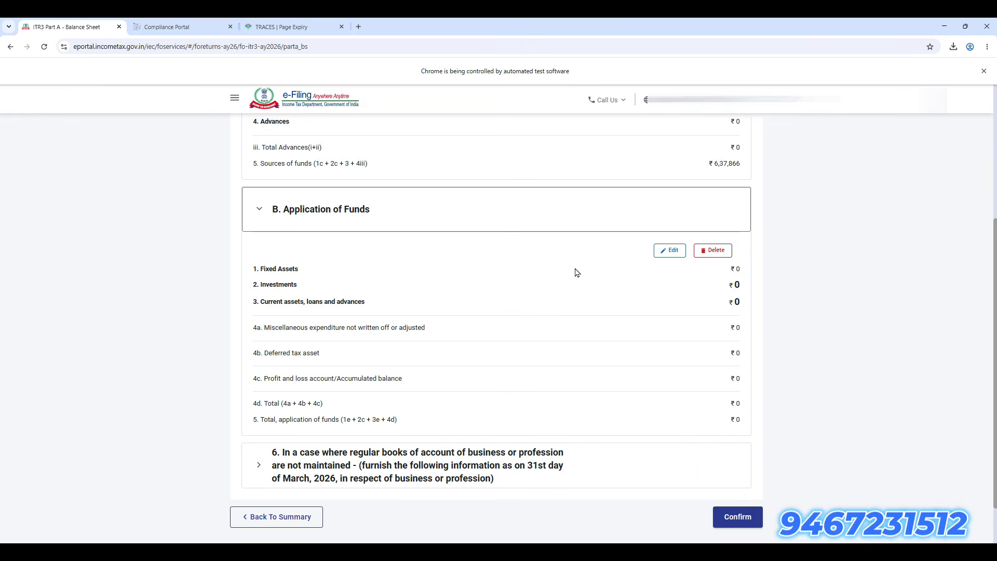
pyautogui.click(670, 250)
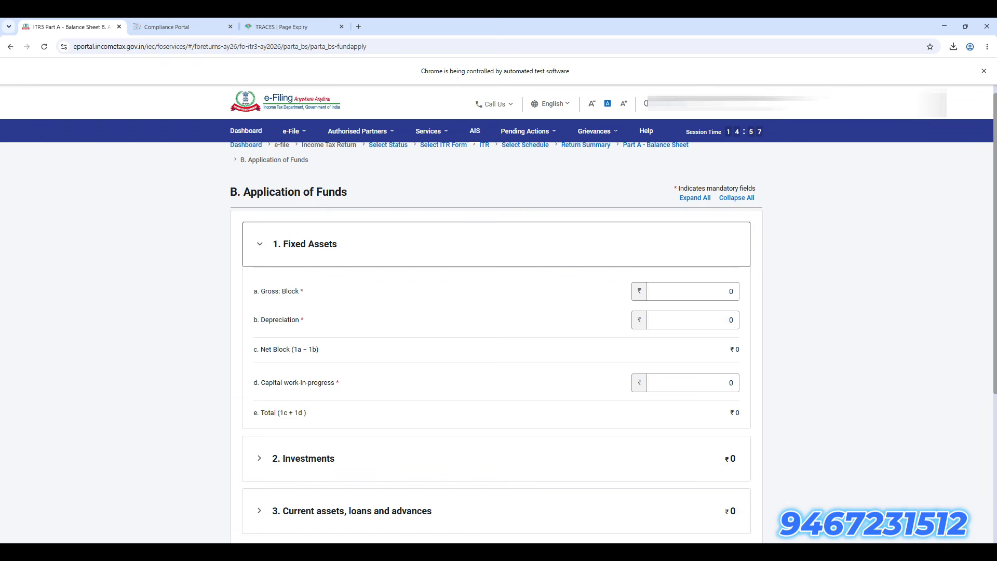
# Step: Look up the total asset amount on Excel's Depreciation sheet and set Gross Block to 200000 under Fixed Assets in Chrome
pyautogui.scroll(-1, 627, 350)
pyautogui.click(766, 552)
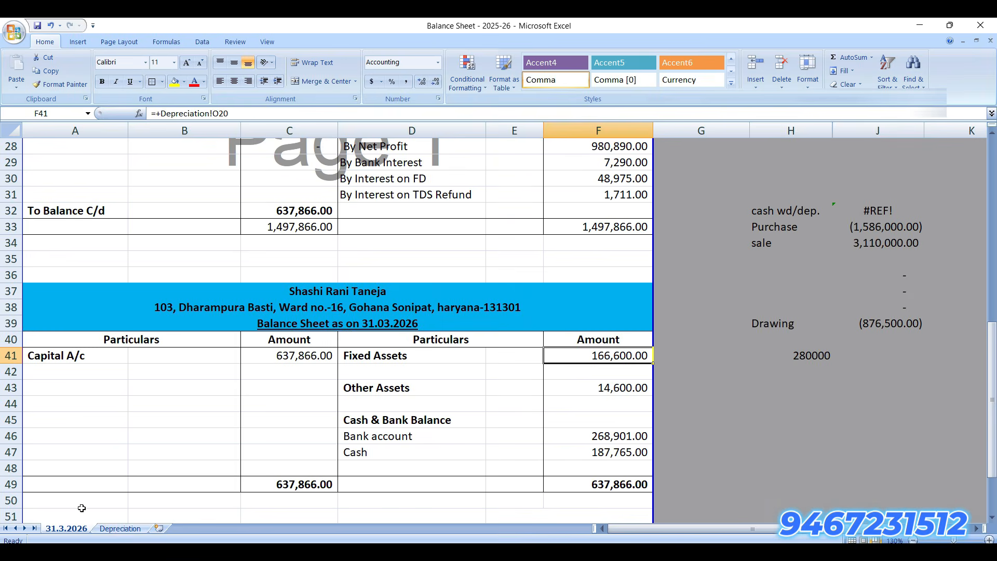
pyautogui.click(120, 529)
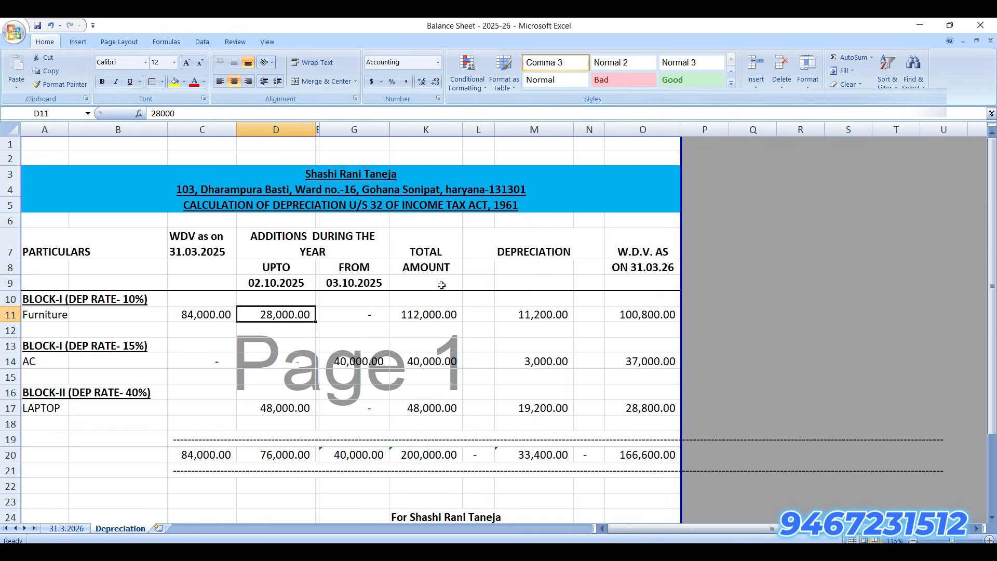
pyautogui.click(424, 457)
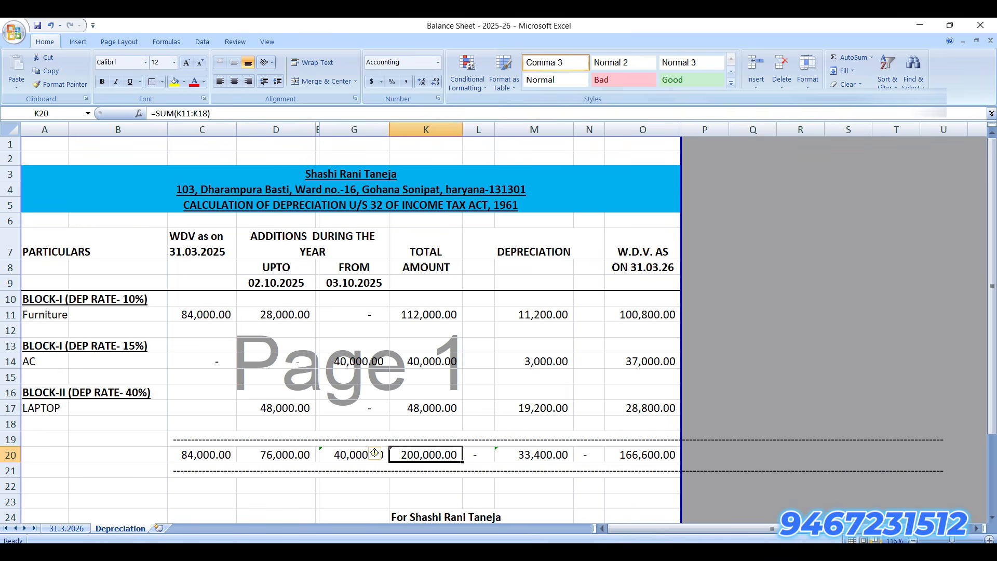
pyautogui.click(766, 552)
pyautogui.moveTo(711, 222); pyautogui.dragTo(788, 225)
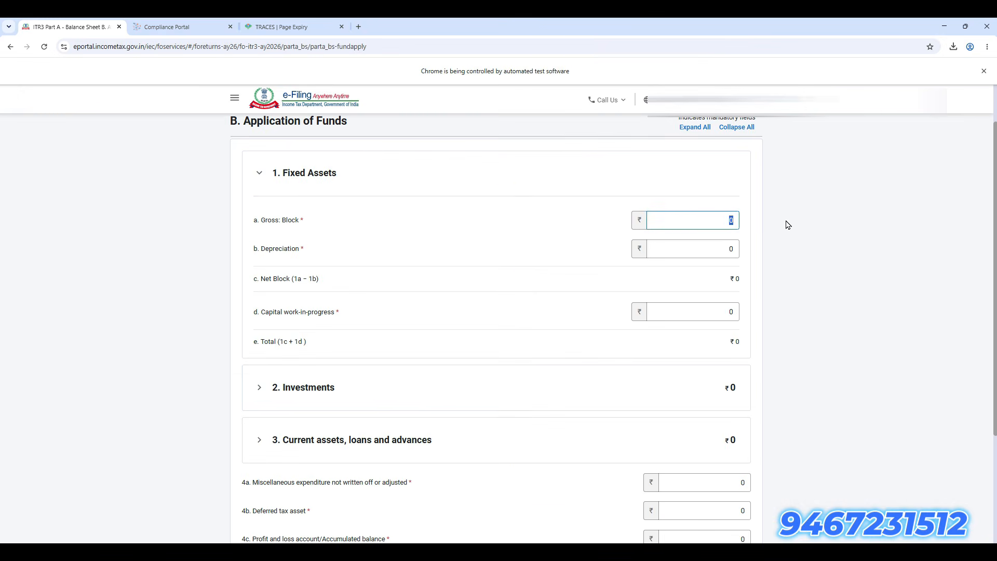
pyautogui.write('200000')
pyautogui.press('Tab')
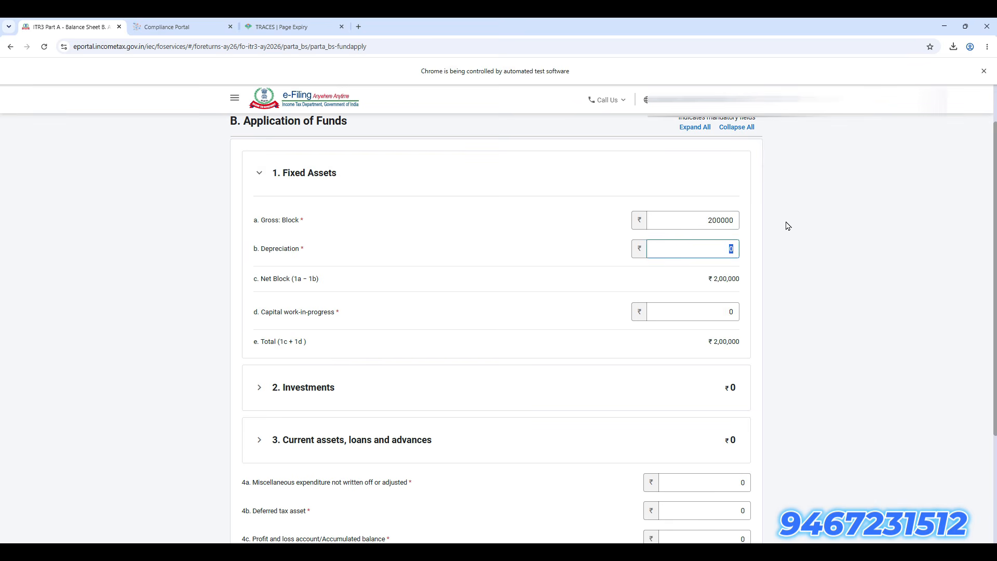
# Step: Look up the total depreciation in Excel, set Depreciation to 33400 under Fixed Assets in Chrome, and check the resulting total
pyautogui.hotkey('alt', 'Tab')
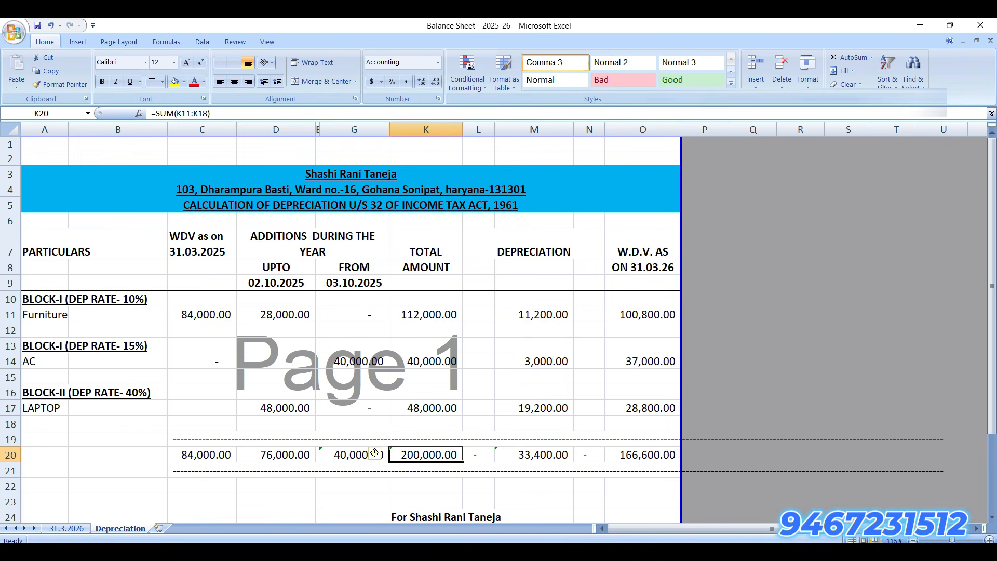
pyautogui.press('Right')
pyautogui.press('Right')
pyautogui.hotkey('alt', 'Tab')
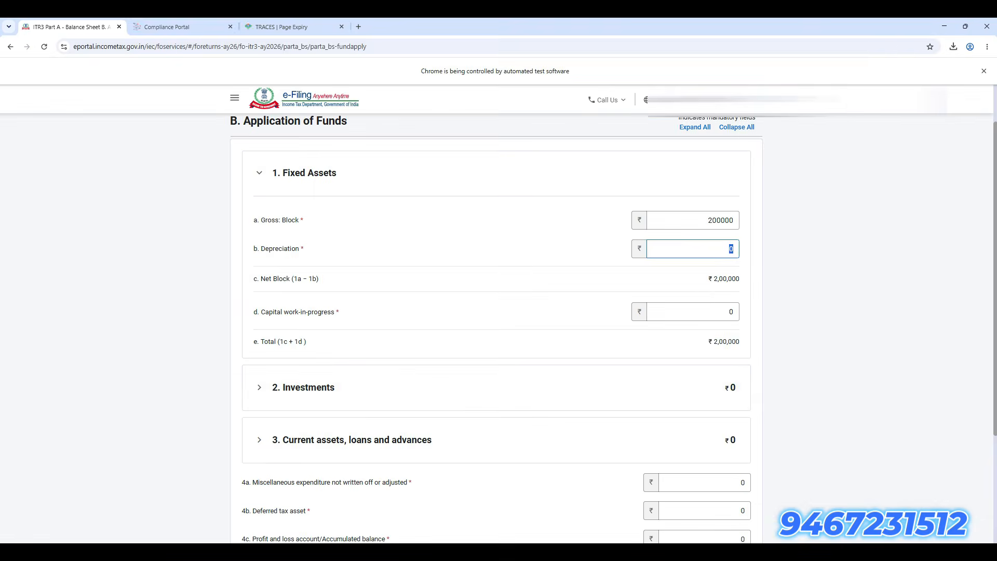
pyautogui.write('33400')
pyautogui.press('Tab')
pyautogui.moveTo(698, 349); pyautogui.dragTo(743, 353)
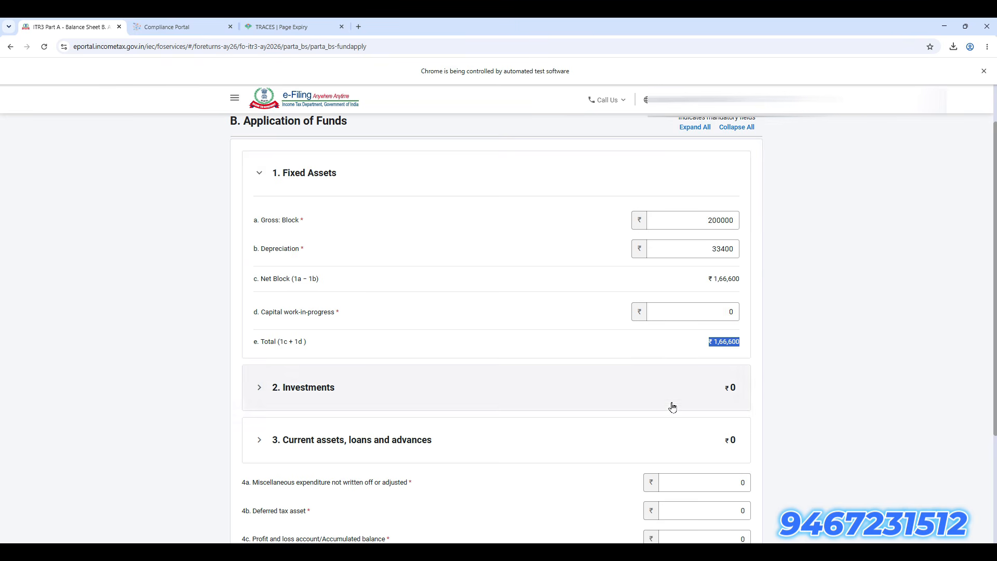
# Step: Switch to Excel and look up the Other Assets amount in the balance sheet on the 31.3.2026 sheet
pyautogui.hotkey('alt', 'Tab')
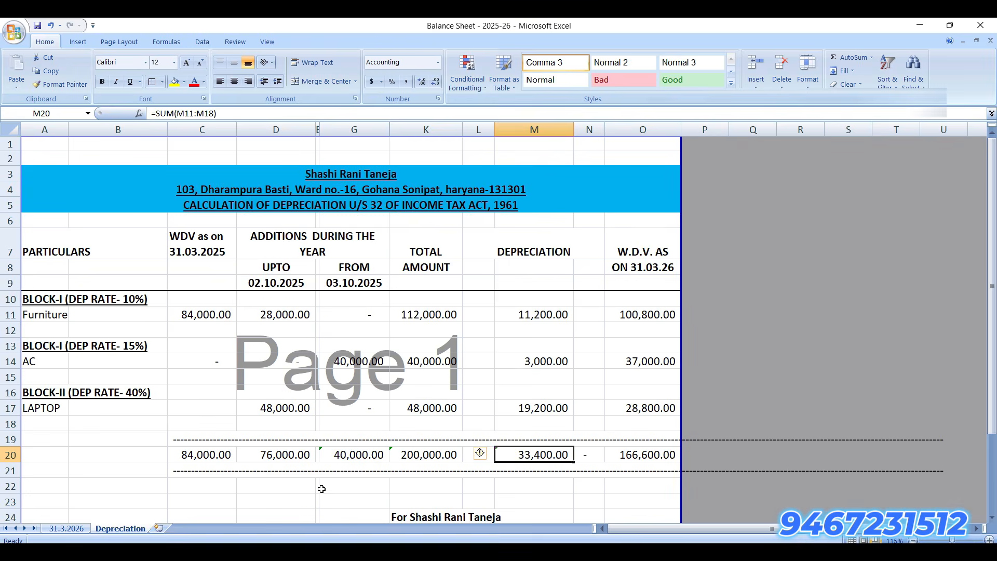
pyautogui.click(66, 529)
pyautogui.scroll(-1, 516, 455)
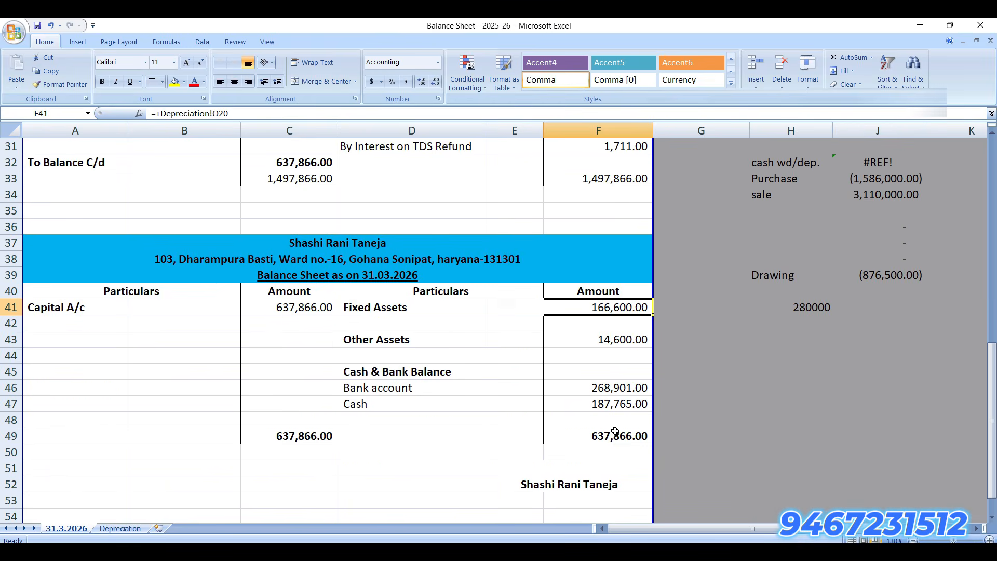
pyautogui.click(615, 341)
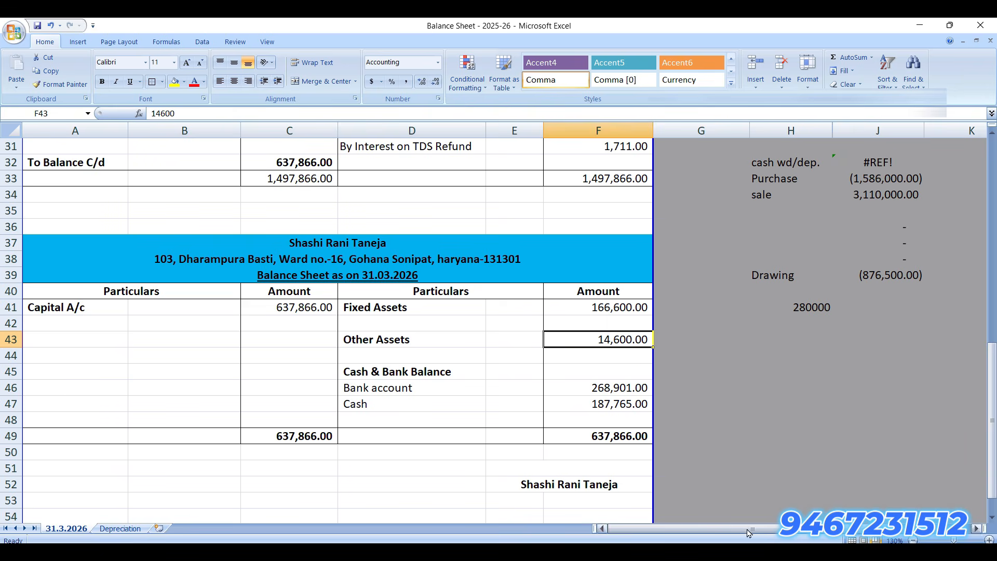
# Step: Return to Chrome and set Other Current Assets to 14600 under Current assets, loans and advances
pyautogui.click(711, 556)
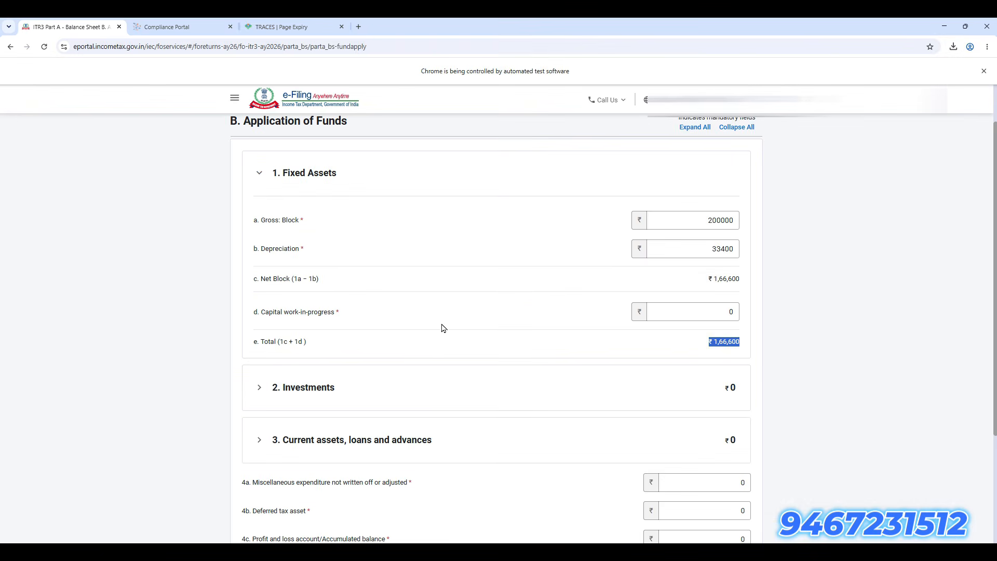
pyautogui.scroll(-1, 444, 354)
pyautogui.click(450, 376)
pyautogui.scroll(-6, 451, 377)
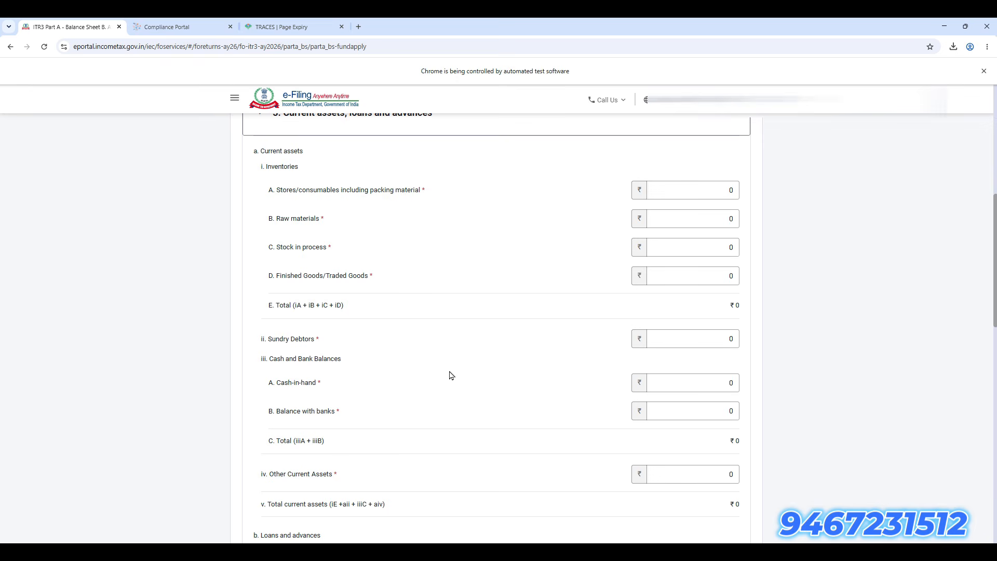
pyautogui.scroll(-2, 417, 447)
pyautogui.click(713, 381)
pyautogui.doubleClick(732, 381)
pyautogui.click(712, 555)
pyautogui.click(711, 555)
pyautogui.write('14600')
pyautogui.press('Tab')
# Step: Look up the bank account and cash balances in Excel and set Balance with banks to 268901 in Chrome
pyautogui.click(712, 555)
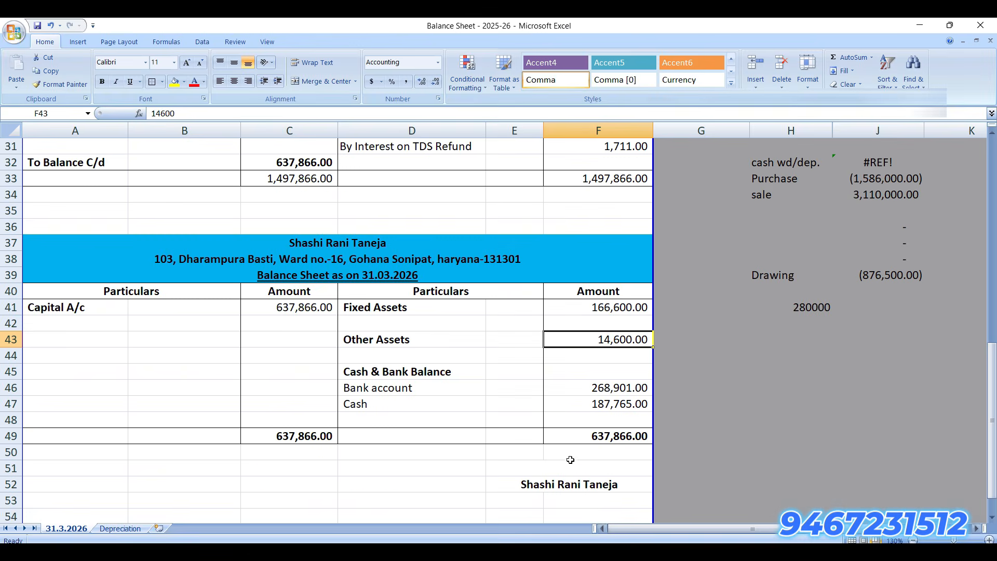
pyautogui.click(606, 393)
pyautogui.keyDown('ctrl'); pyautogui.click(615, 407); pyautogui.keyUp('ctrl')
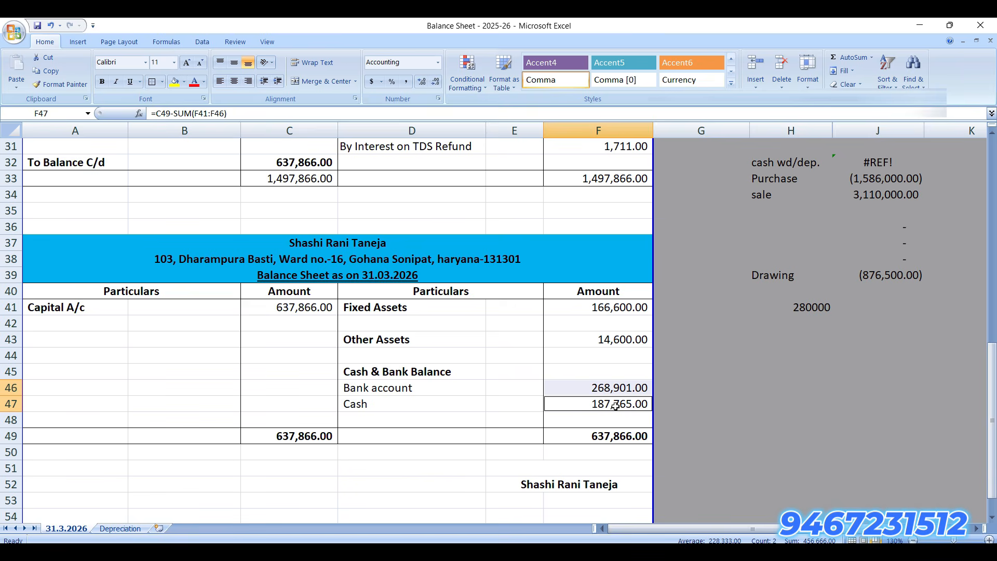
pyautogui.click(621, 390)
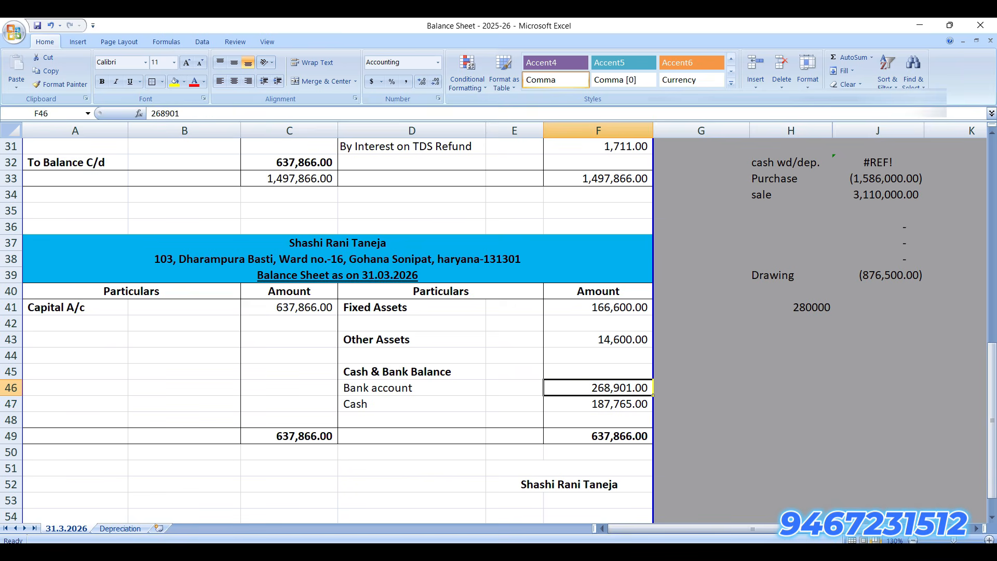
pyautogui.click(759, 554)
pyautogui.scroll(2, 673, 376)
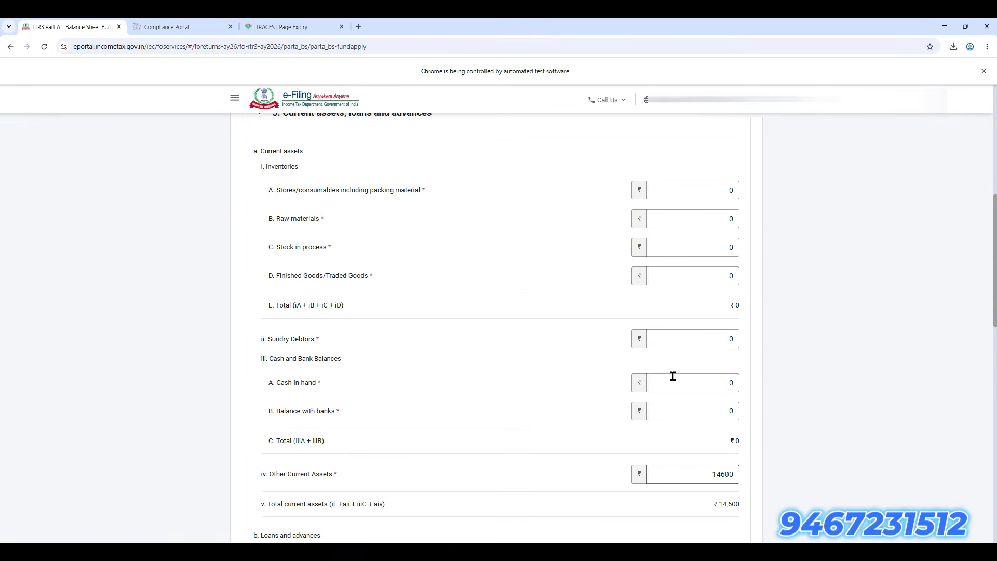
pyautogui.click(712, 413)
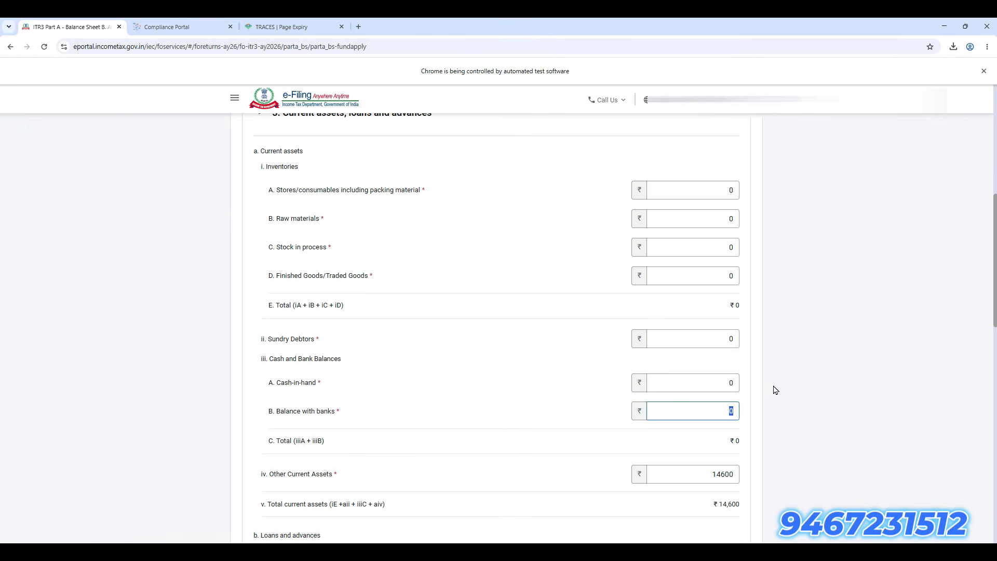
pyautogui.write('268901')
pyautogui.press('Tab')
# Step: Switch to Excel, check the cash balance, and clear the working figures beside the balance sheet from column H onwards
pyautogui.hotkey('alt', 'Tab')
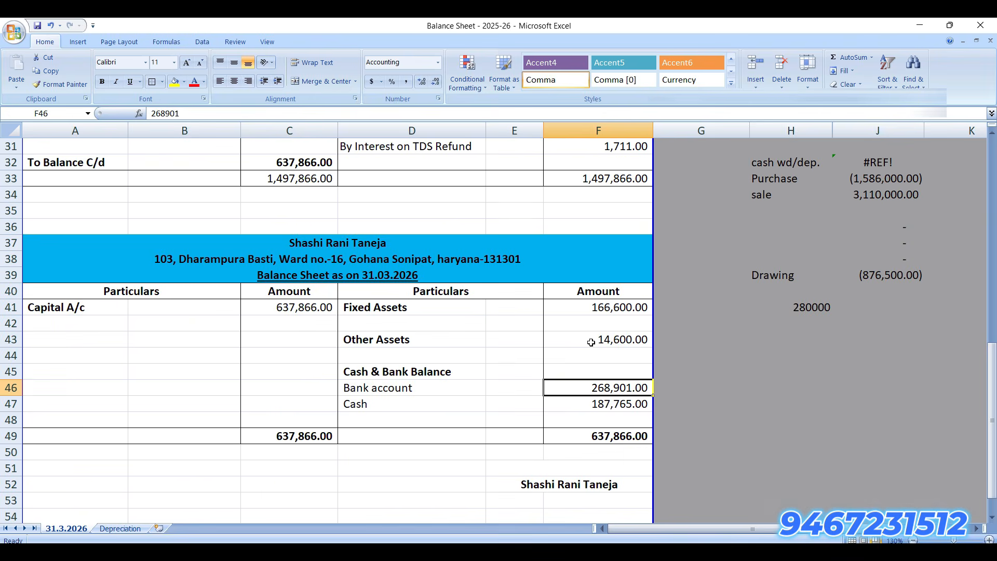
pyautogui.click(609, 405)
pyautogui.moveTo(791, 367); pyautogui.dragTo(889, 157)
pyautogui.scroll(-5, 737, 283)
pyautogui.moveTo(804, 529); pyautogui.dragTo(679, 519)
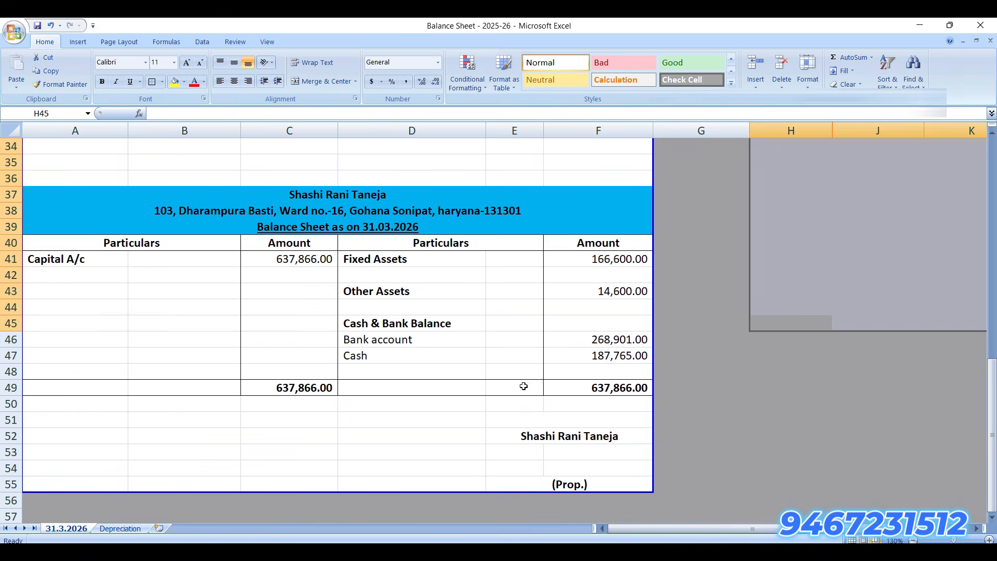
pyautogui.click(623, 344)
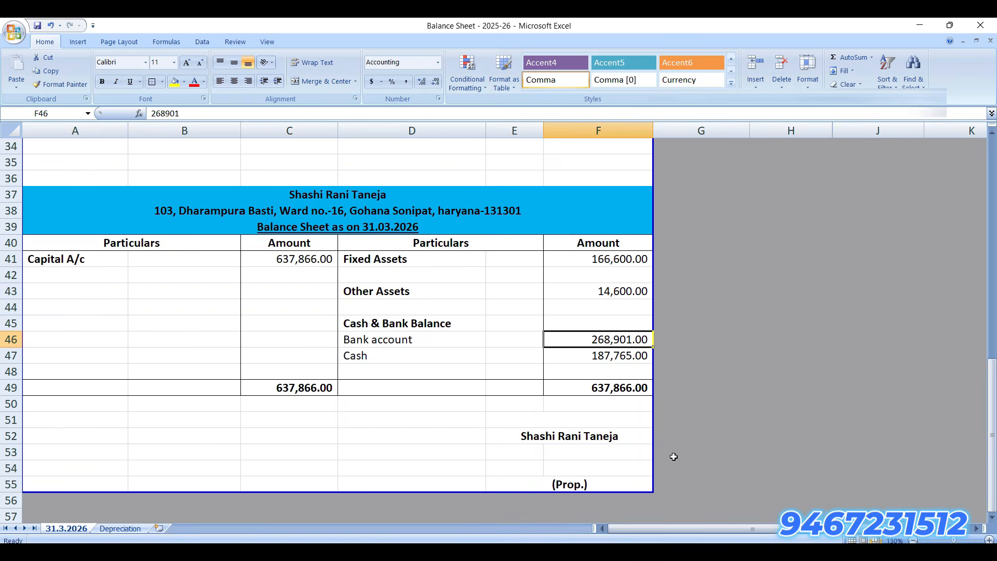
# Step: Return to Chrome and set Cash-in-hand to 187765 under Cash and Bank Balances
pyautogui.click(765, 552)
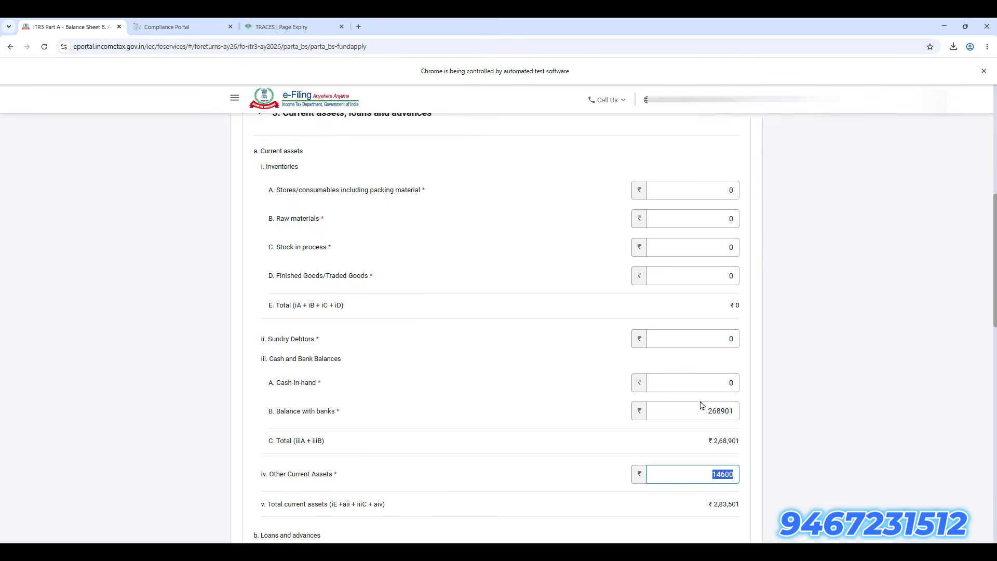
pyautogui.hotkey('alt', 'Tab')
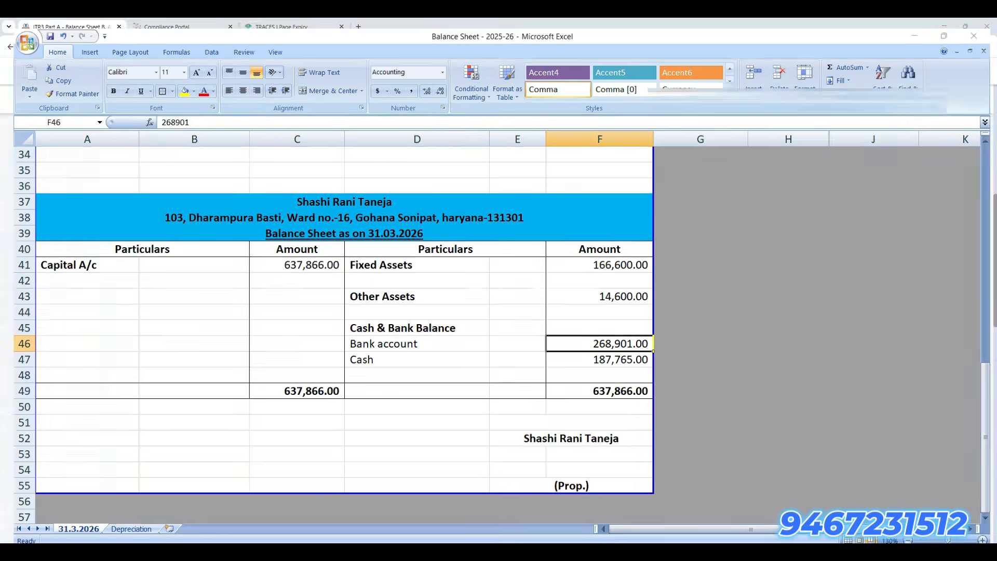
pyautogui.hotkey('alt', 'Tab')
pyautogui.click(727, 383)
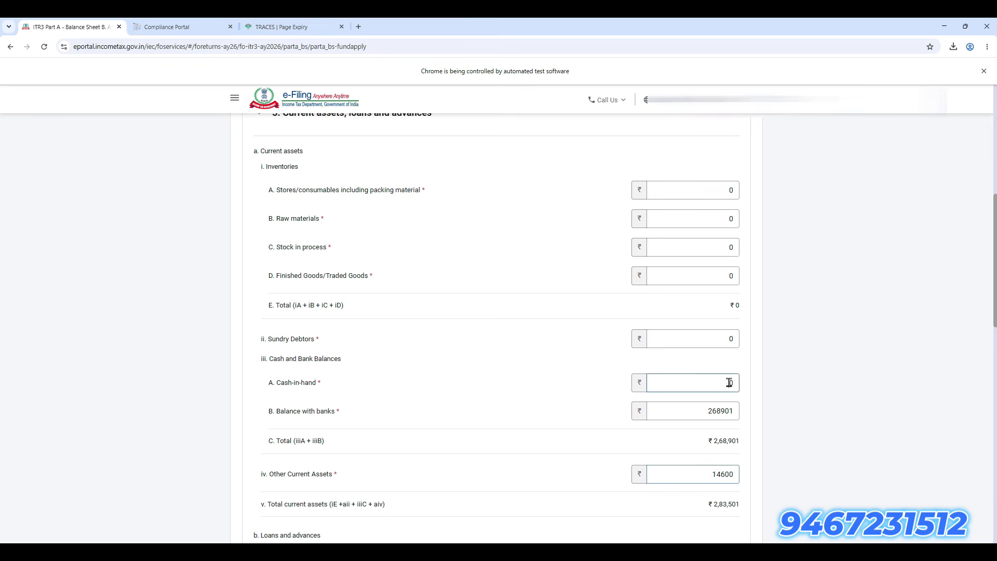
pyautogui.write('187765')
pyautogui.press('Tab')
# Step: Save Application of Funds, review its totals, and confirm Part A - Balance Sheet
pyautogui.scroll(-3, 557, 397)
pyautogui.scroll(-11, 559, 391)
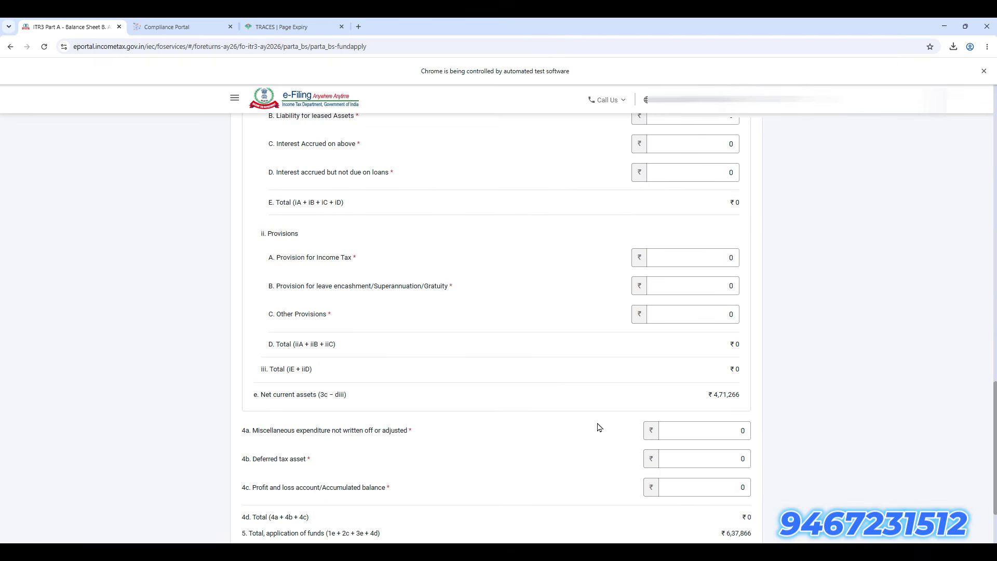
pyautogui.scroll(-3, 600, 427)
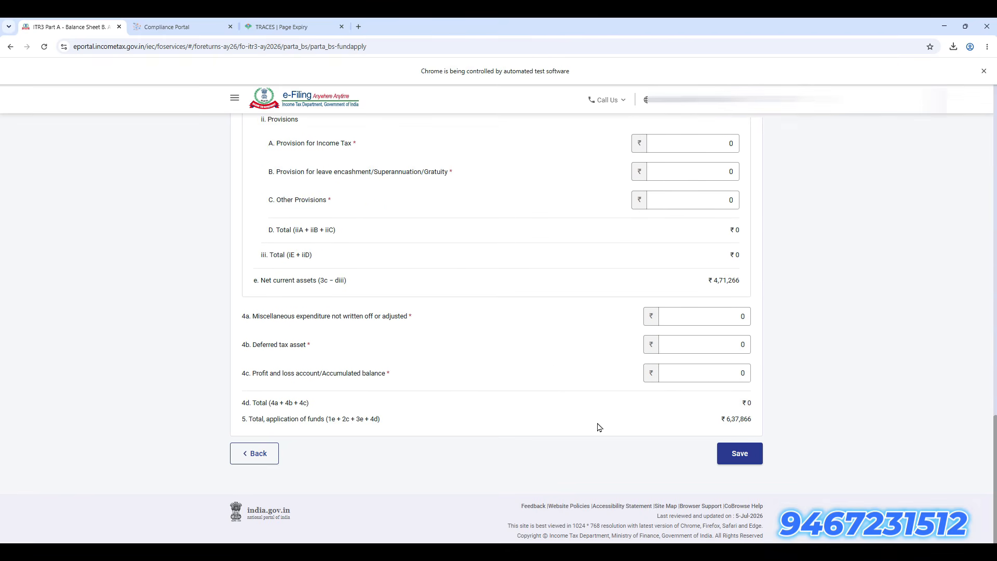
pyautogui.click(725, 458)
pyautogui.scroll(2, 667, 456)
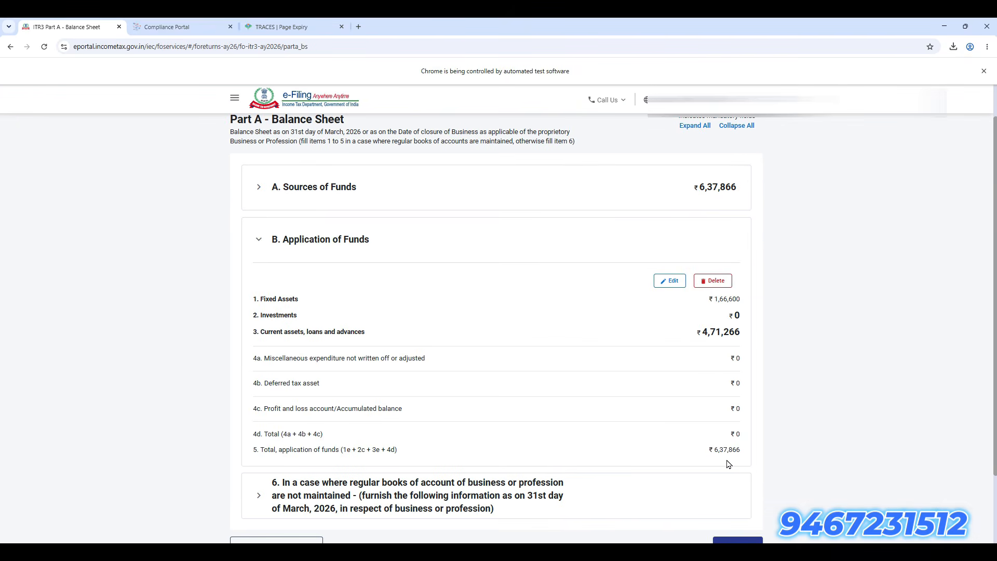
pyautogui.scroll(-2, 738, 465)
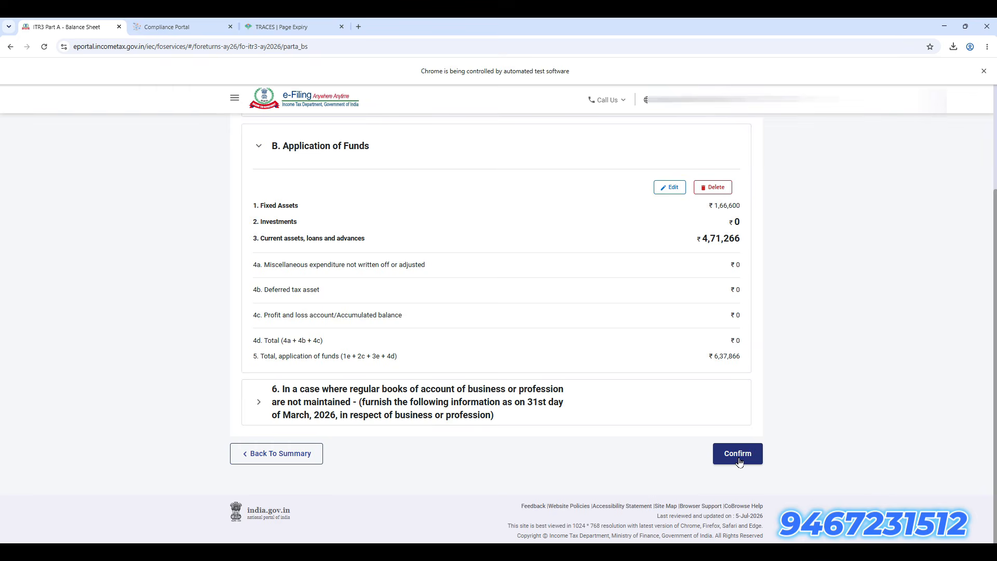
pyautogui.click(739, 461)
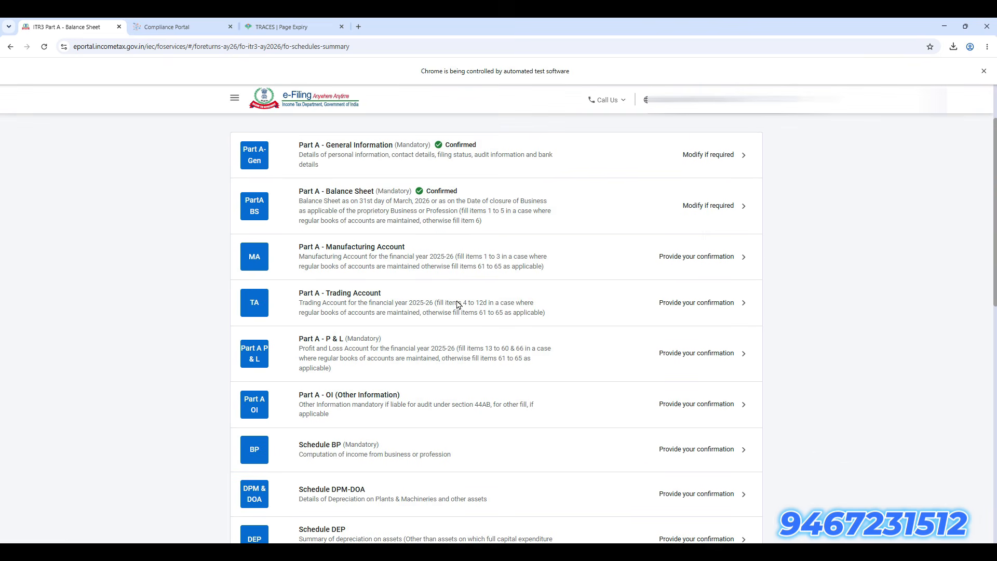
# Step: Open Part A - Manufacturing Account, review it, and confirm it without entering any amounts
pyautogui.click(474, 257)
pyautogui.scroll(-3, 539, 412)
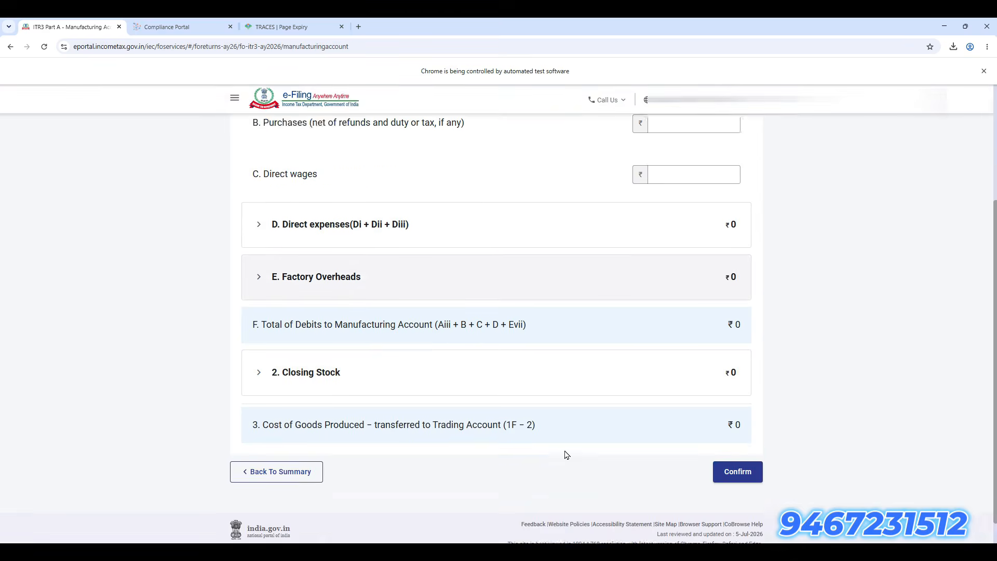
pyautogui.click(751, 459)
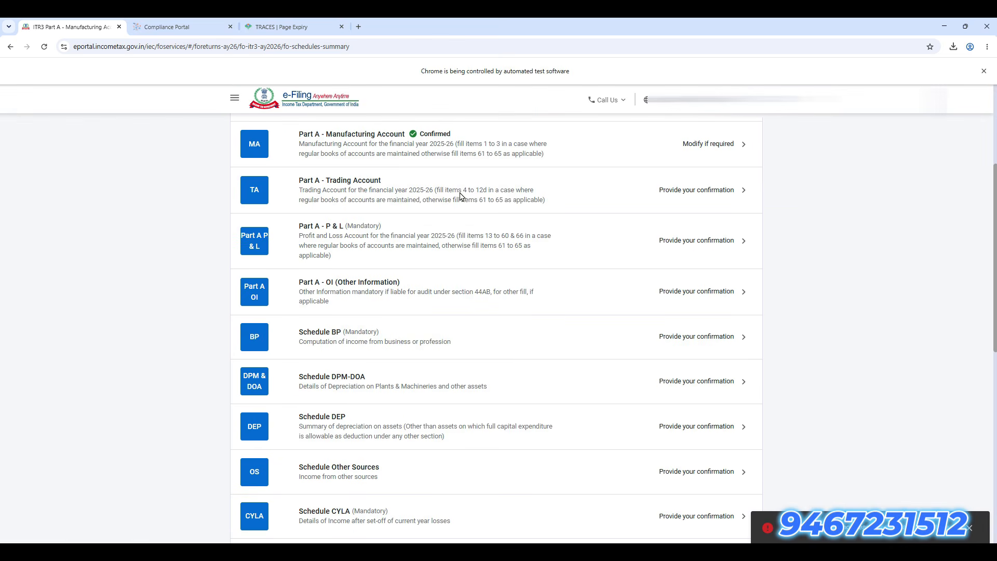
# Step: Open Part A - Trading Account, review its items, and confirm it without entering any amounts
pyautogui.click(462, 195)
pyautogui.scroll(-4, 513, 334)
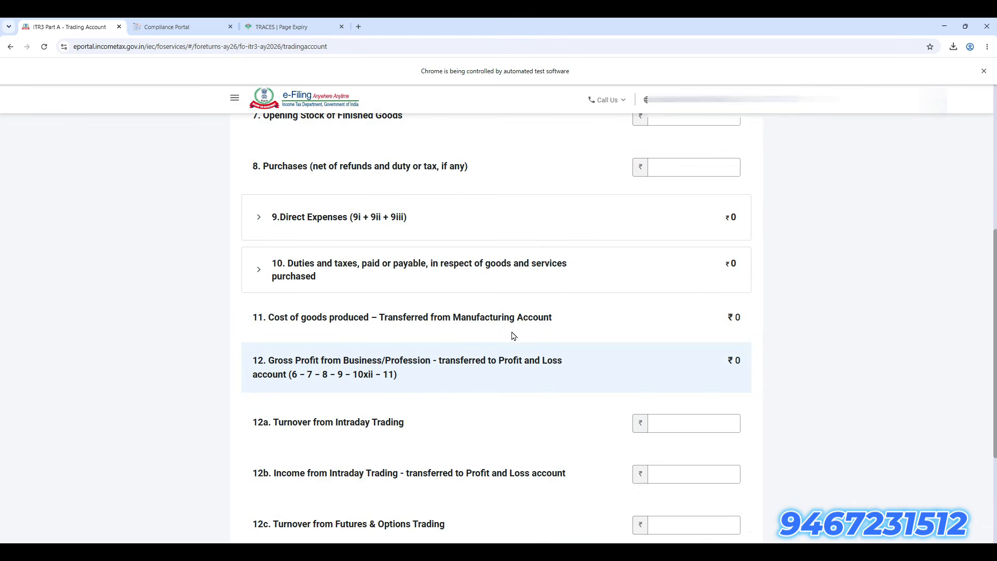
pyautogui.scroll(3, 513, 335)
pyautogui.scroll(-6, 513, 336)
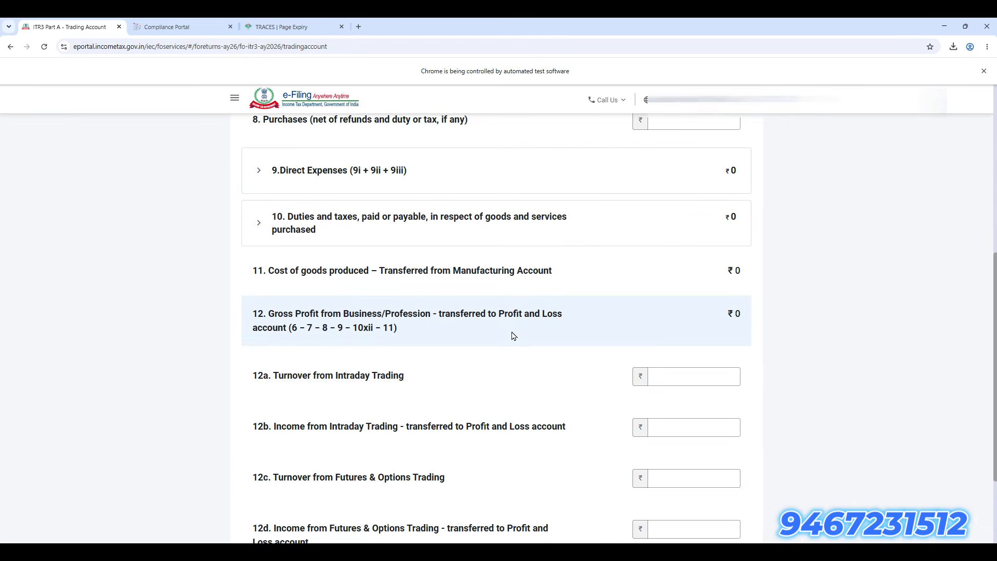
pyautogui.click(754, 454)
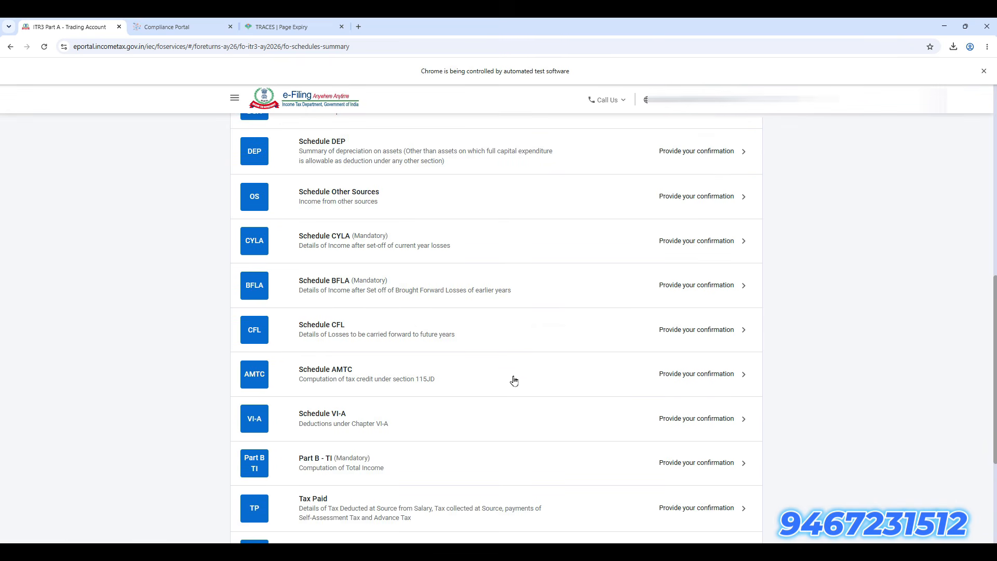
# Step: Open the Credit to Profit and Loss Account details in Part A - P & L for editing and select the Commission amount
pyautogui.scroll(2, 467, 363)
pyautogui.scroll(5, 478, 405)
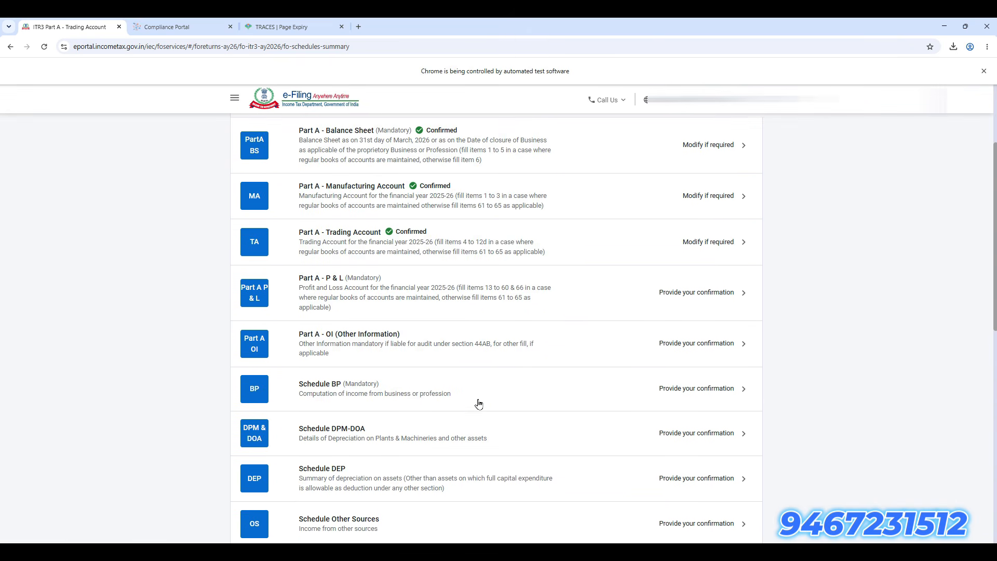
pyautogui.click(471, 296)
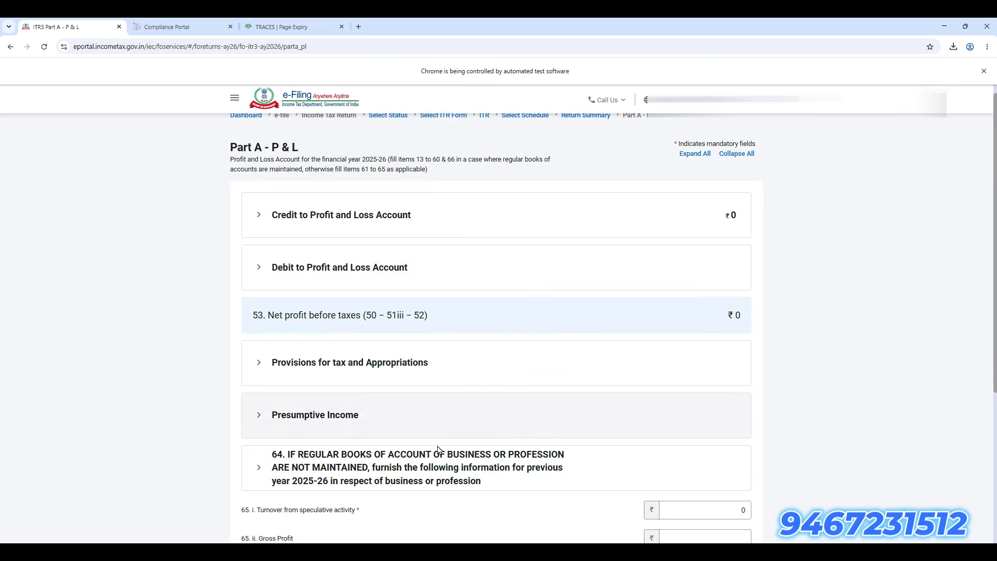
pyautogui.scroll(-2, 441, 459)
pyautogui.scroll(-2, 441, 460)
pyautogui.scroll(5, 462, 428)
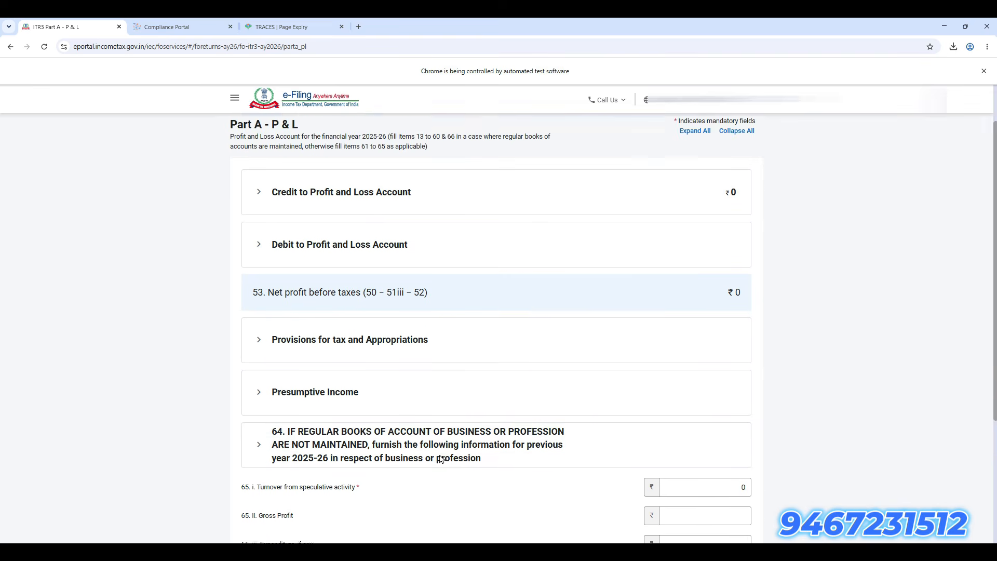
pyautogui.click(468, 265)
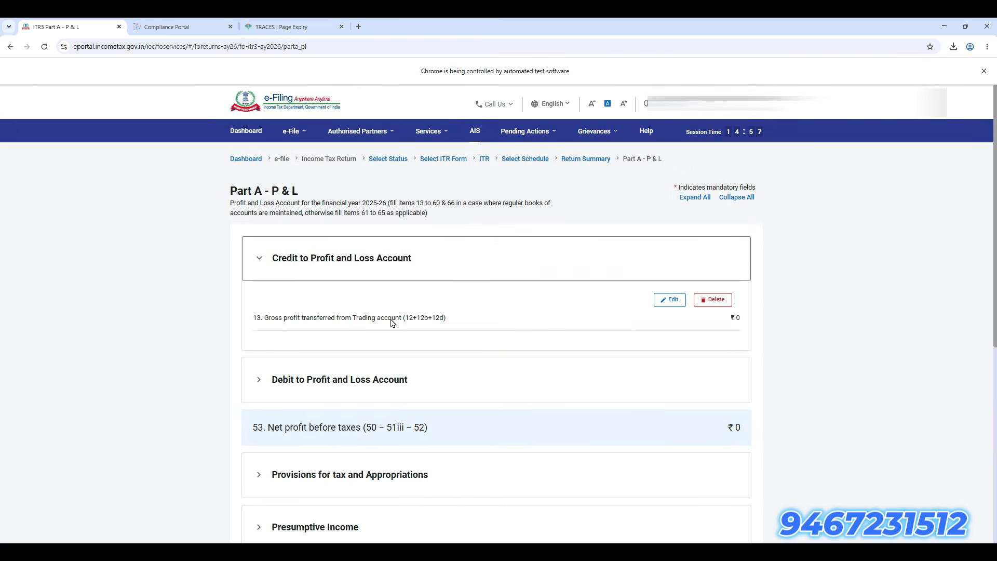
pyautogui.click(670, 301)
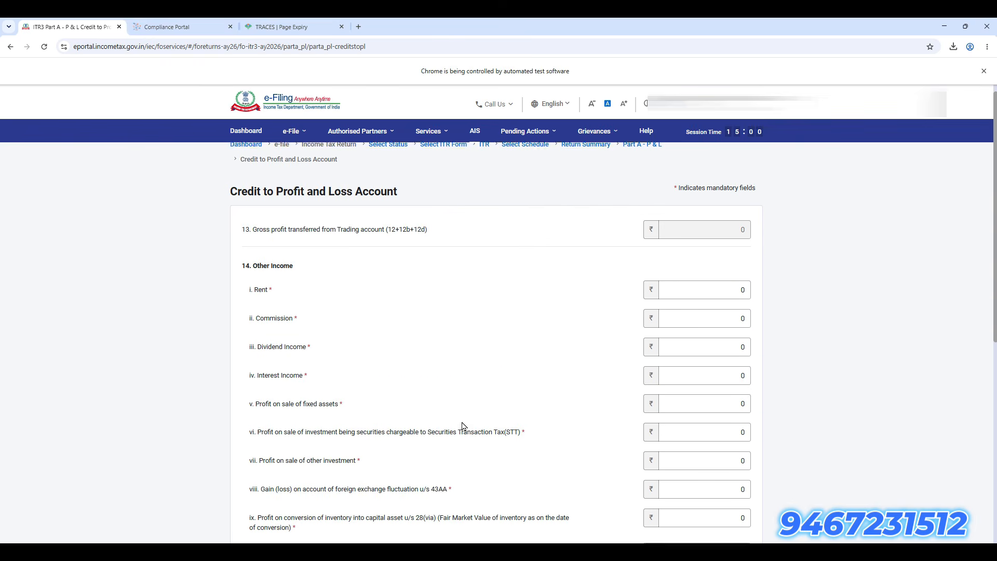
pyautogui.scroll(-2, 462, 426)
pyautogui.scroll(1, 491, 410)
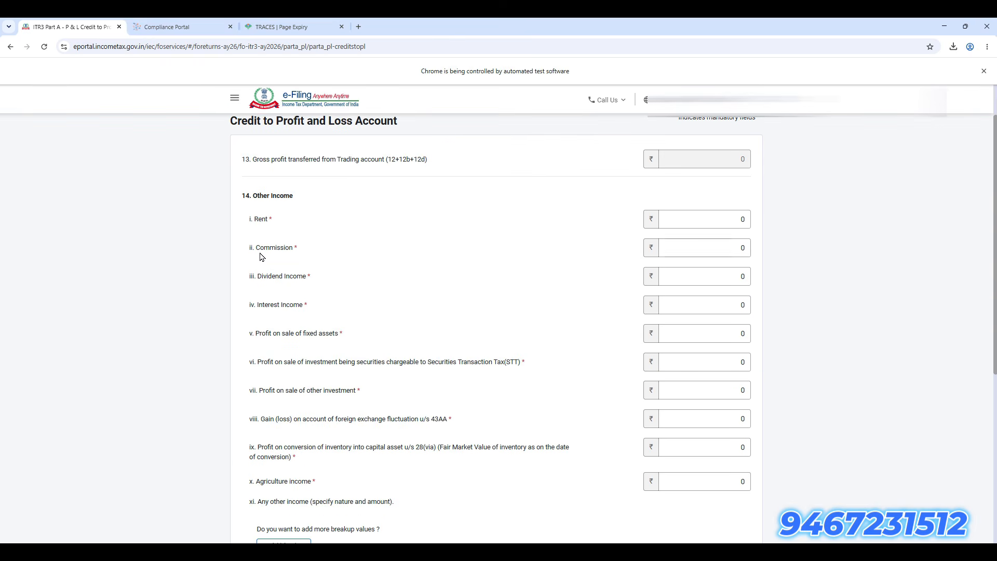
pyautogui.moveTo(736, 250); pyautogui.dragTo(771, 249)
# Step: Switch to Excel and clear the #REF! cells in columns G and H beside the Profit & Loss account
pyautogui.hotkey('alt', 'Tab')
pyautogui.scroll(11, 545, 410)
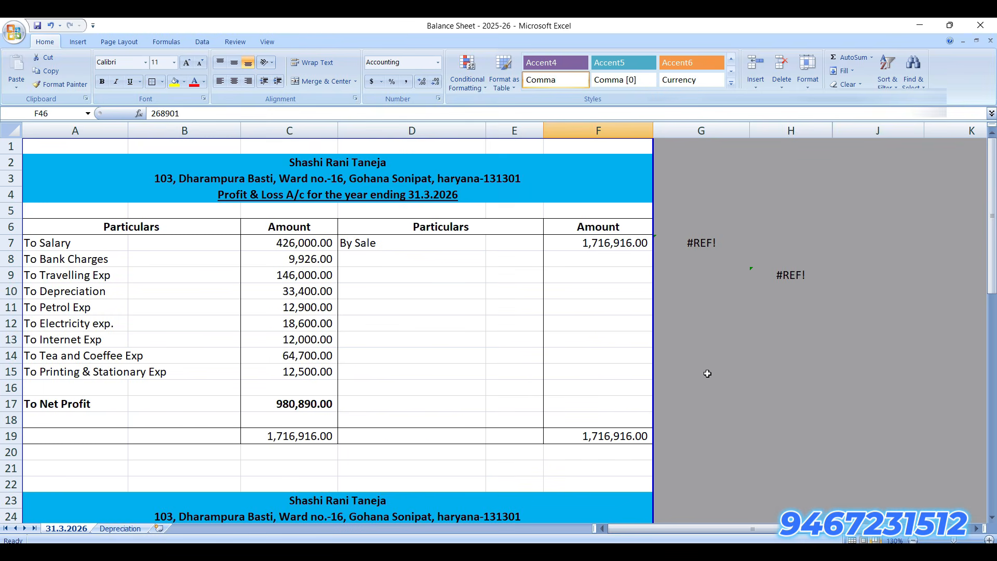
pyautogui.moveTo(687, 221); pyautogui.dragTo(806, 327)
pyautogui.press('Delete')
pyautogui.click(514, 323)
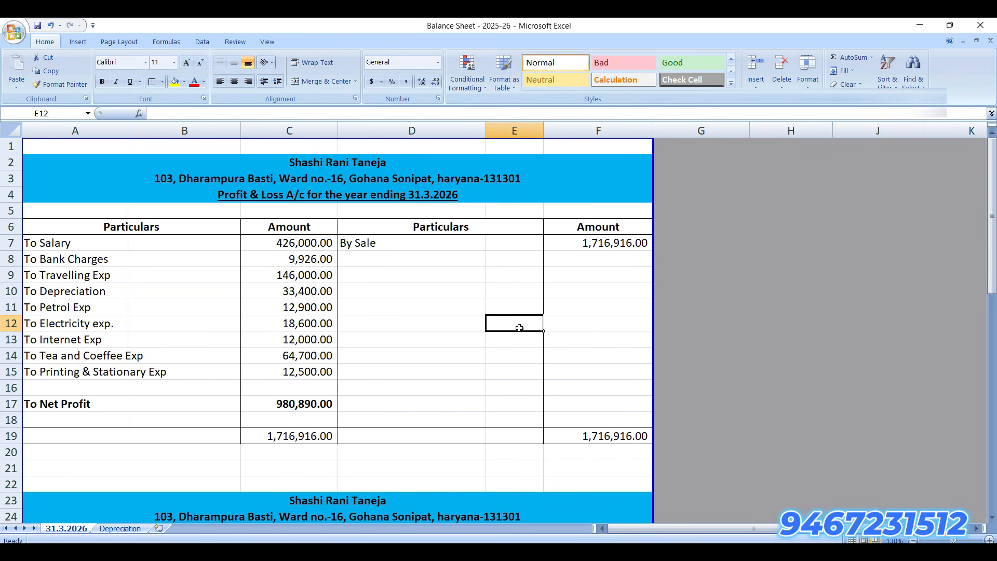
# Step: Change the income label in cell D7 of the Profit & Loss account to By Gross Receipts
pyautogui.click(600, 248)
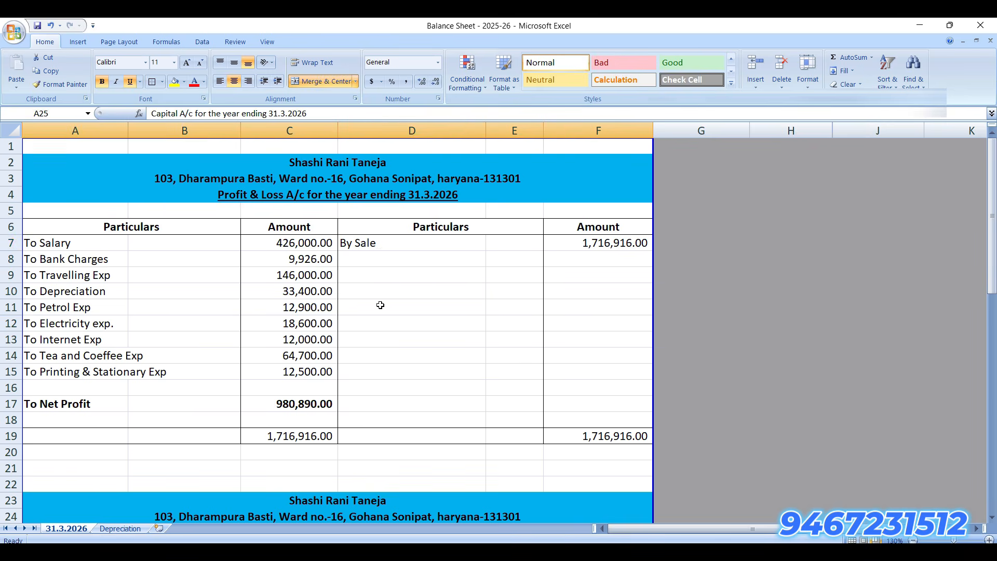
pyautogui.click(377, 248)
pyautogui.click(385, 254)
pyautogui.doubleClick(387, 250)
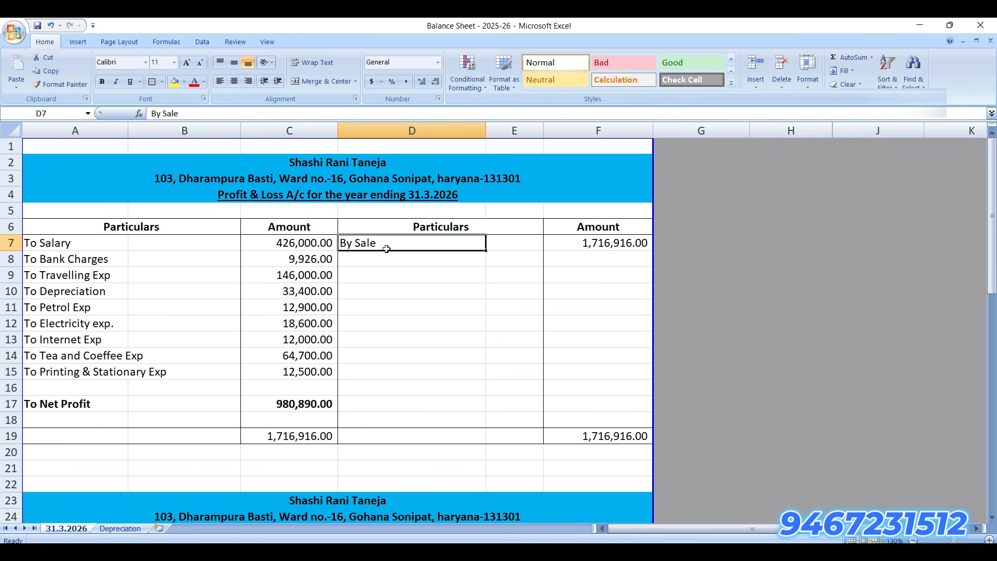
pyautogui.press('BackSpace')
pyautogui.press('BackSpace')
pyautogui.press('BackSpace')
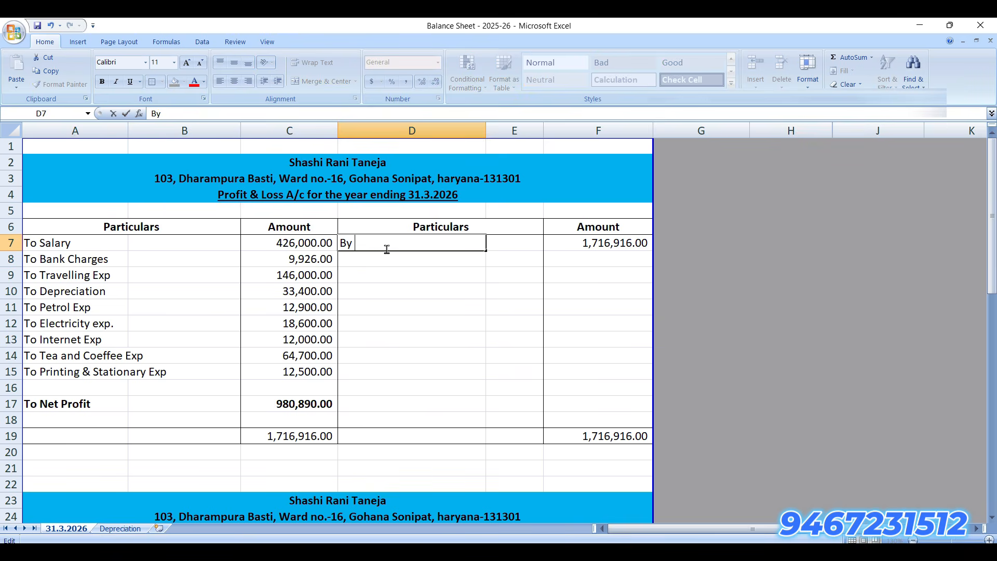
pyautogui.write('Gross Receipts')
pyautogui.press('Return')
# Step: Look up the gross receipts amount in Excel and set Commission to 1716916 under Other Income in Chrome
pyautogui.press('Up')
pyautogui.press('Right')
pyautogui.press('Right')
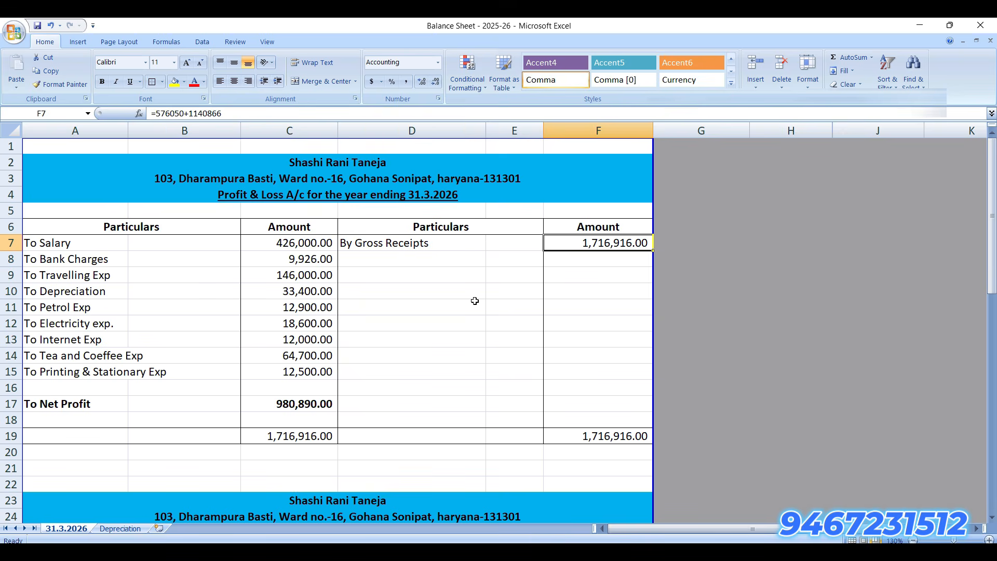
pyautogui.click(719, 552)
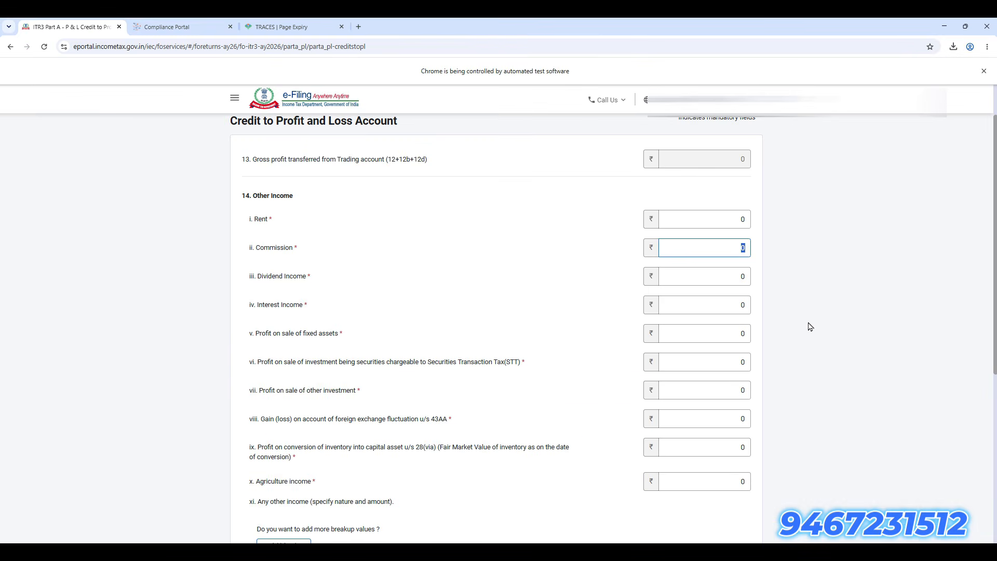
pyautogui.write('1716916')
pyautogui.press('Tab')
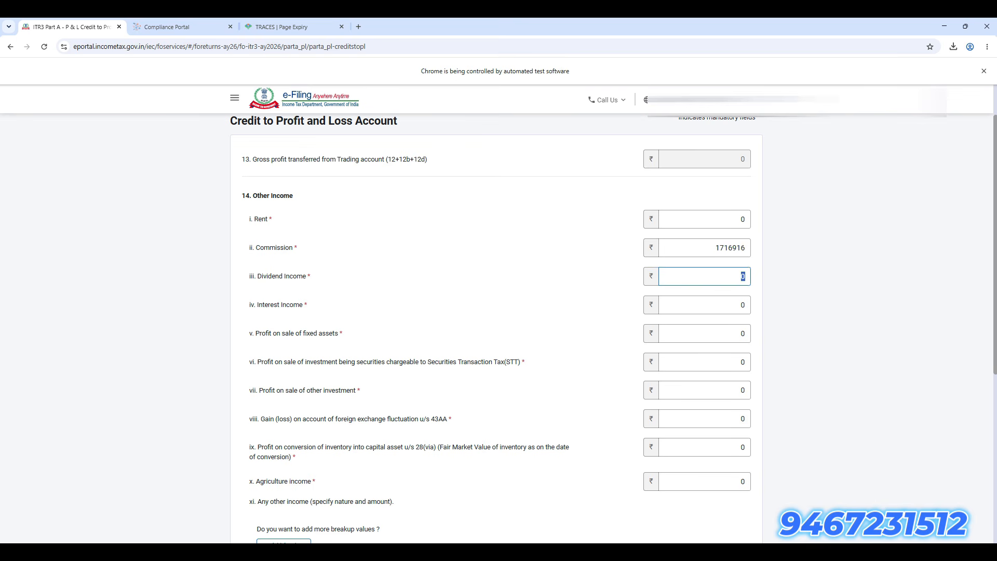
# Step: Check the salary amount in Excel, return to Chrome, and save the Credit to Profit and Loss Account
pyautogui.hotkey('alt', 'Tab')
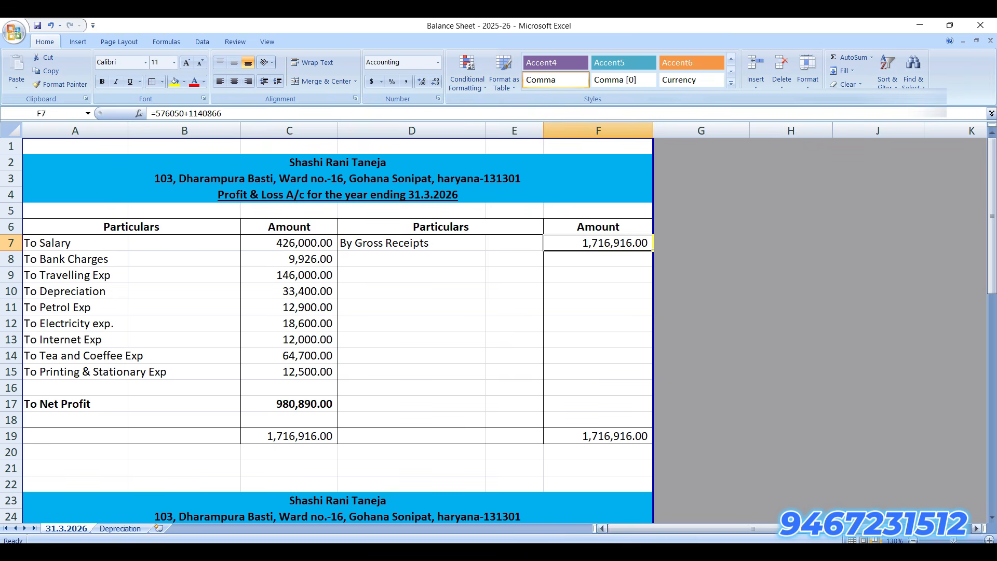
pyautogui.click(320, 245)
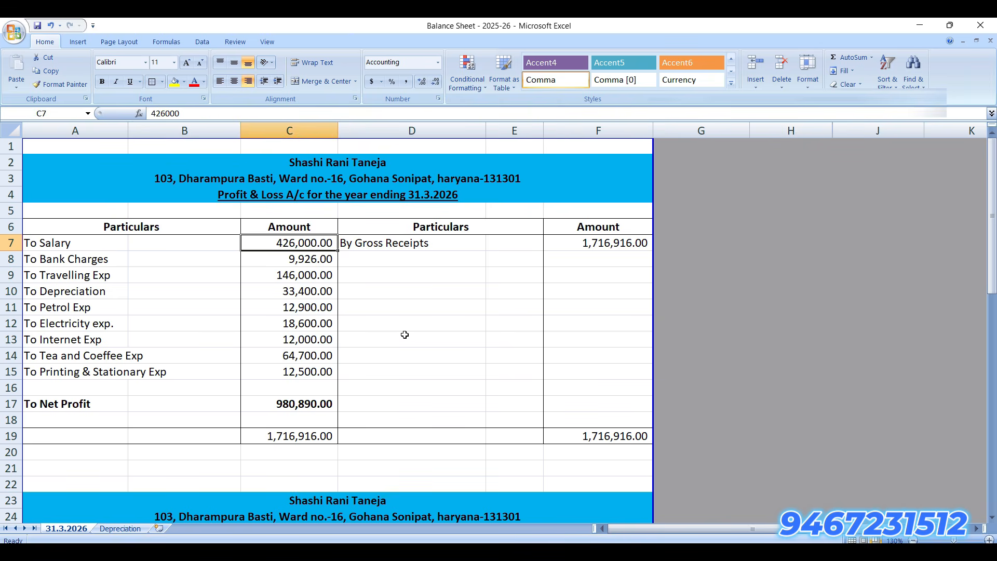
pyautogui.hotkey('alt', 'Tab')
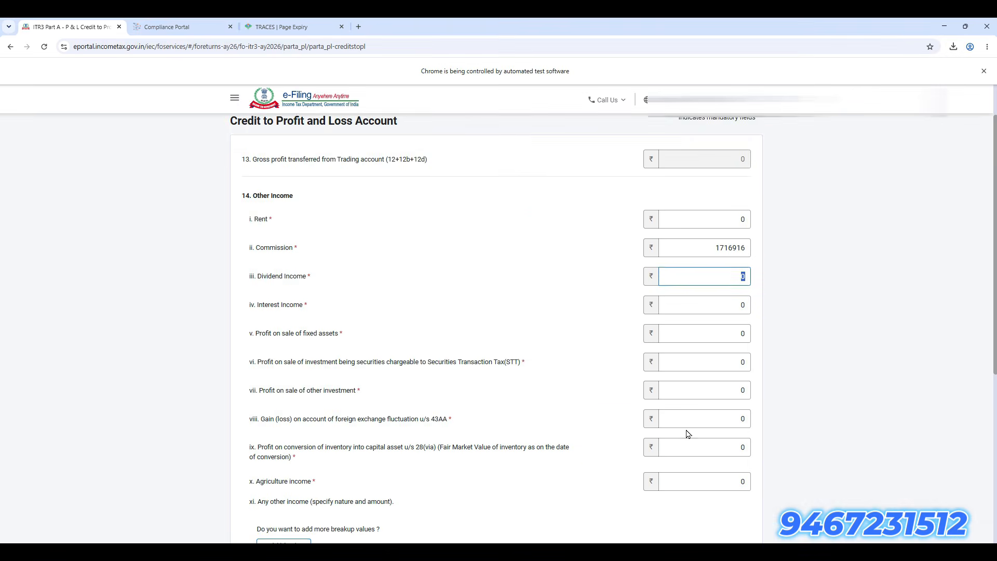
pyautogui.scroll(-6, 688, 435)
pyautogui.click(739, 453)
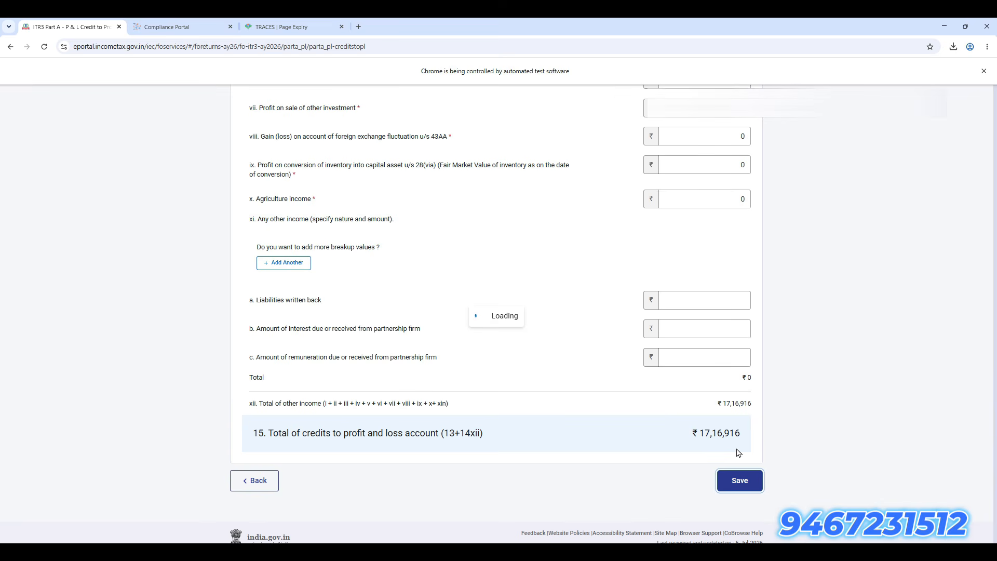
# Step: Expand Debit to Profit and Loss Account in Part A - P & L and open it for editing
pyautogui.scroll(3, 442, 422)
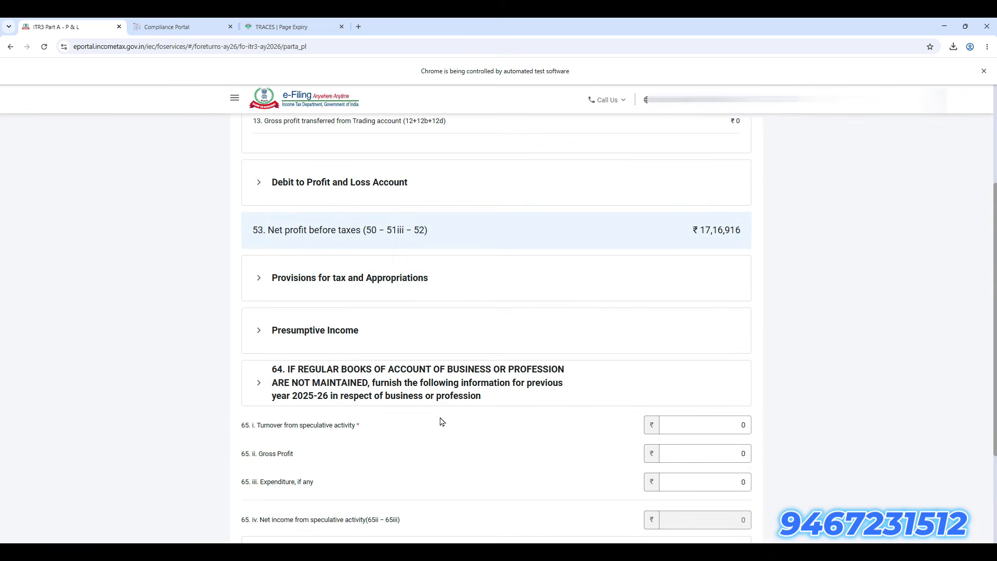
pyautogui.scroll(5, 440, 420)
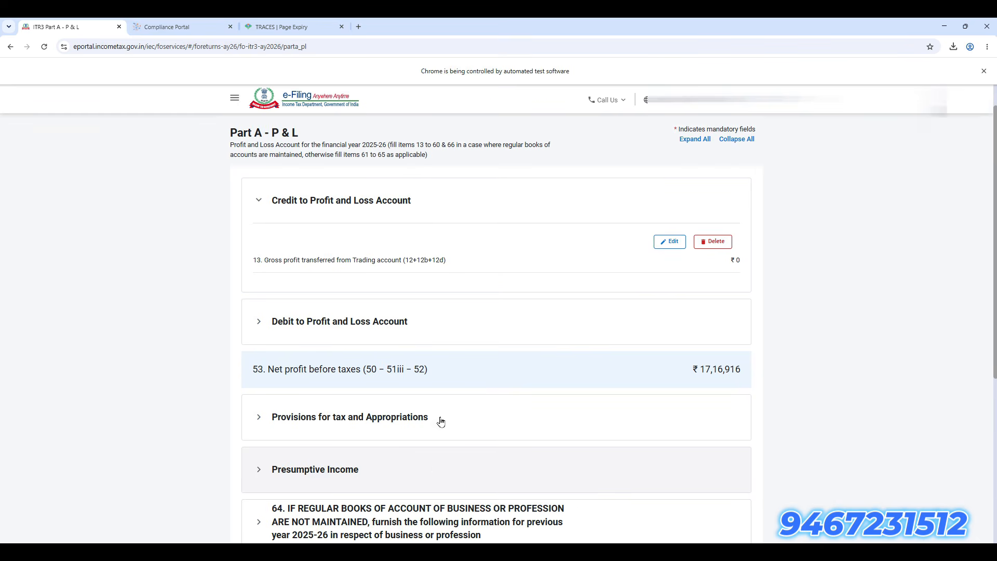
pyautogui.click(464, 372)
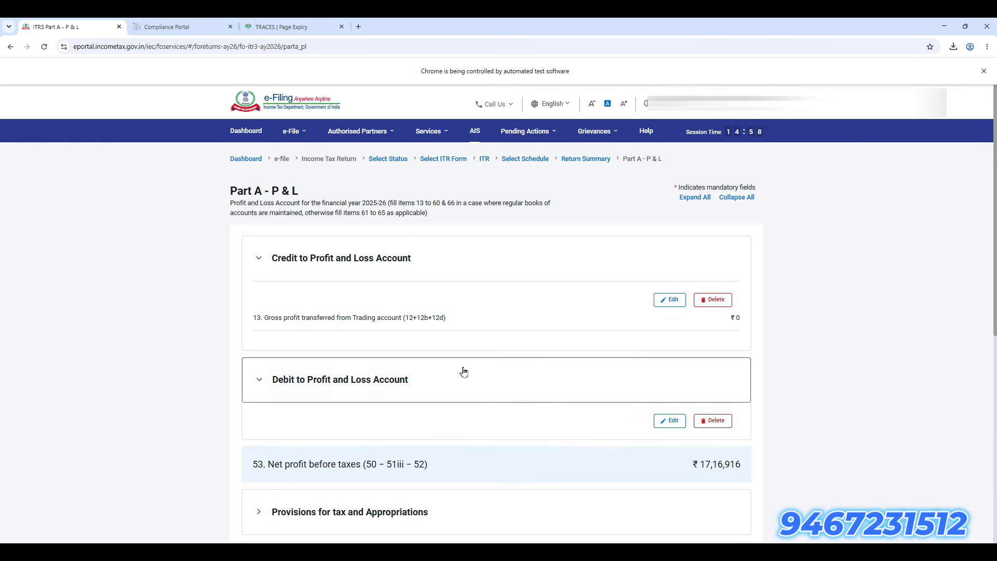
pyautogui.click(663, 419)
pyautogui.scroll(-1, 401, 429)
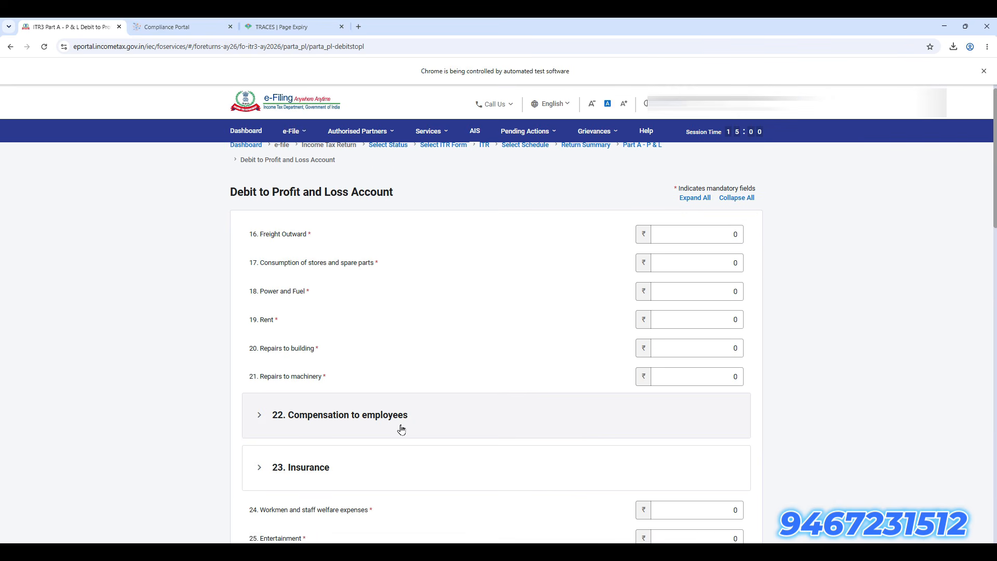
# Step: Set Salaries and wages to 426000 under Compensation to employees, checking the salary figure in Excel
pyautogui.click(505, 410)
pyautogui.scroll(-3, 503, 413)
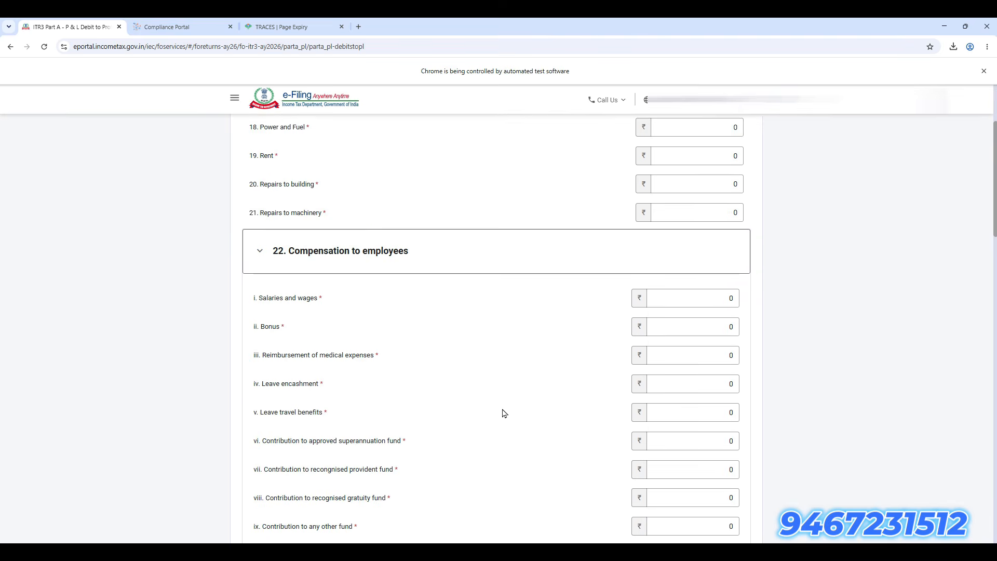
pyautogui.click(730, 298)
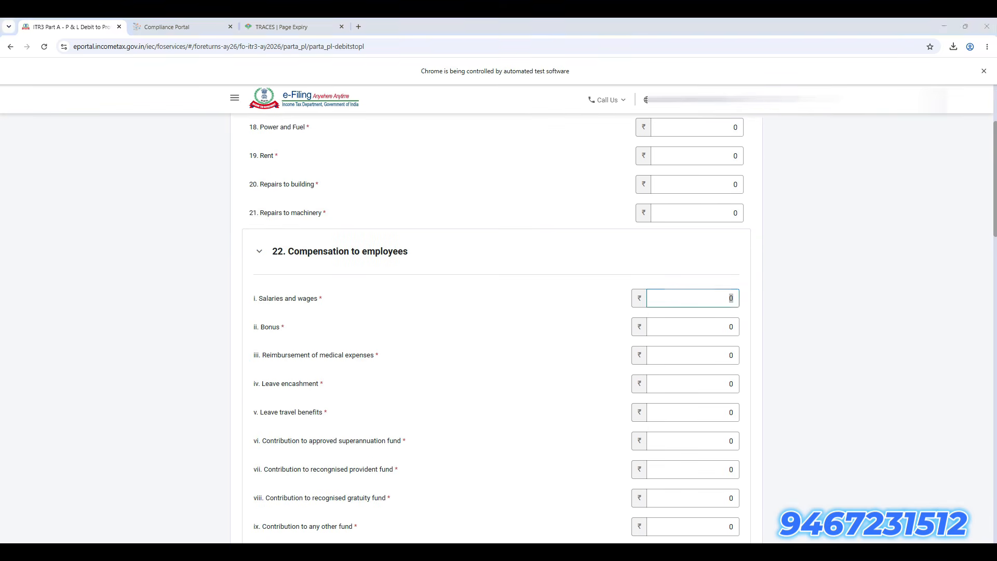
pyautogui.hotkey('alt', 'Tab')
pyautogui.hotkey('alt', 'Tab')
pyautogui.write('426000')
pyautogui.press('Tab')
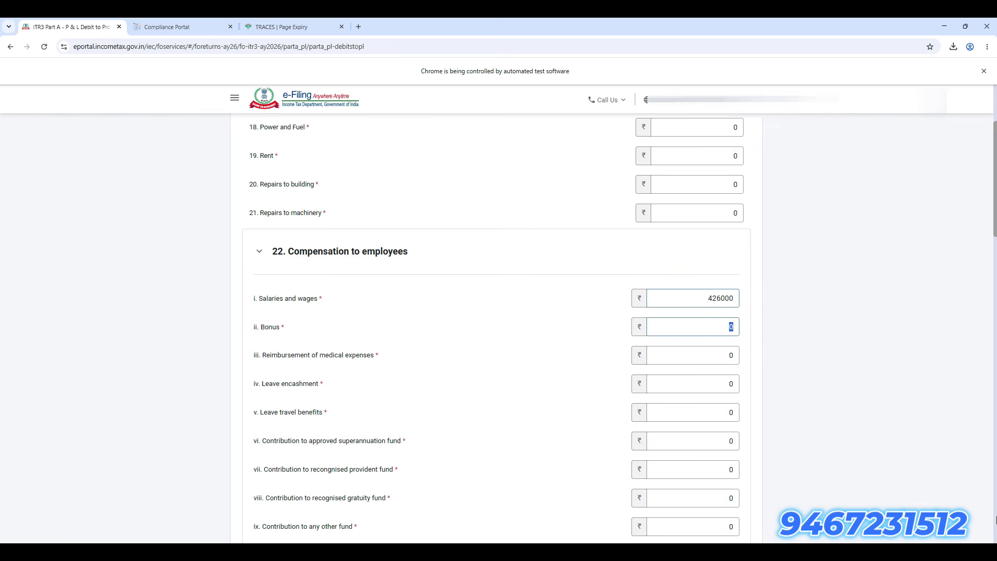
# Step: Look up the bank charges and travelling expense amounts in the Excel Profit & Loss account and return to Chrome
pyautogui.hotkey('alt', 'Tab')
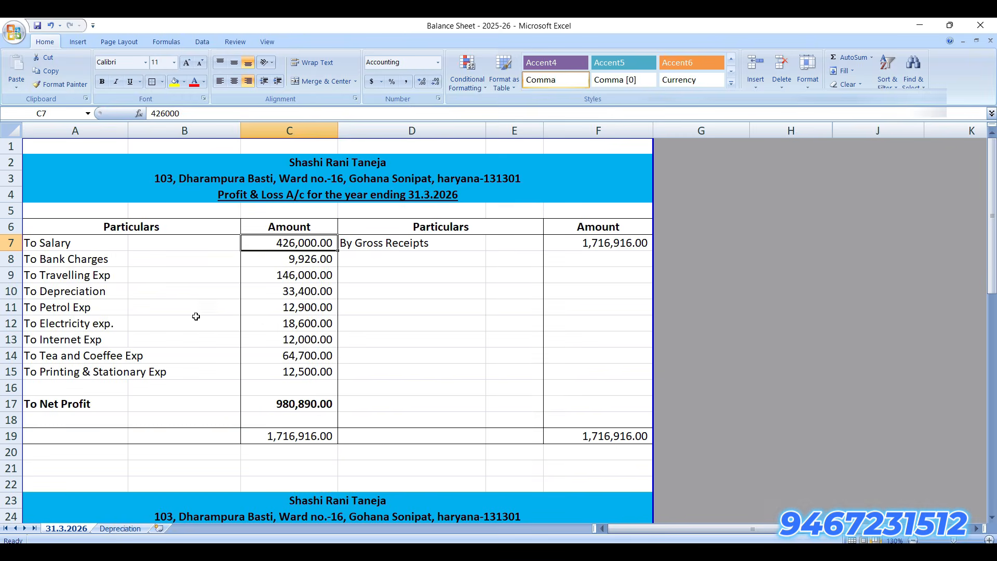
pyautogui.click(291, 265)
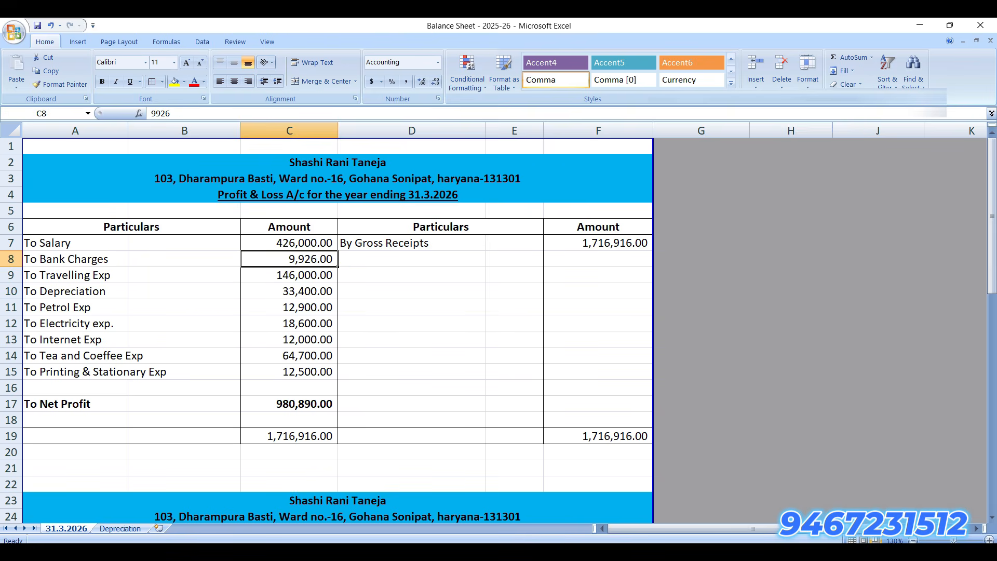
pyautogui.click(287, 275)
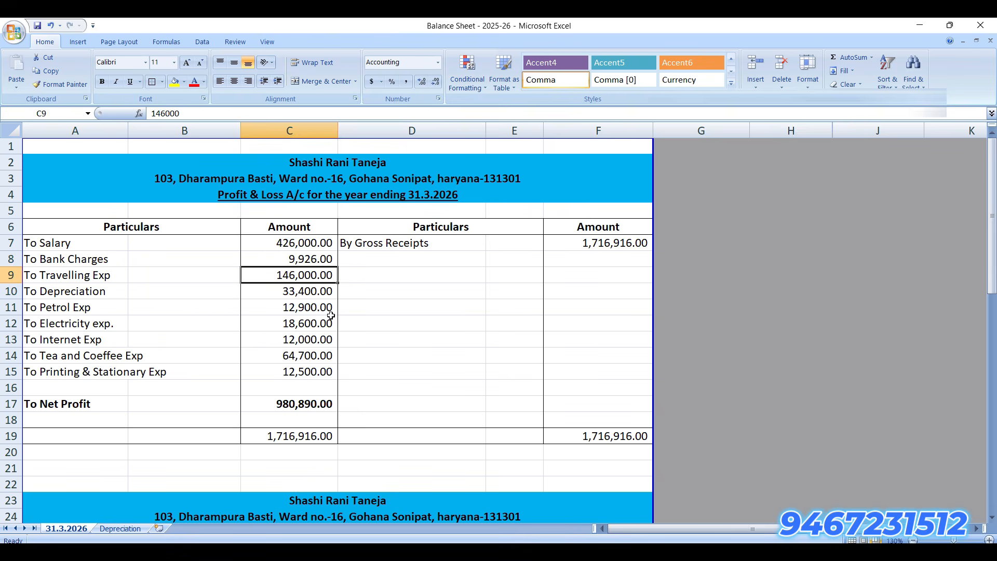
pyautogui.hotkey('alt', 'Tab')
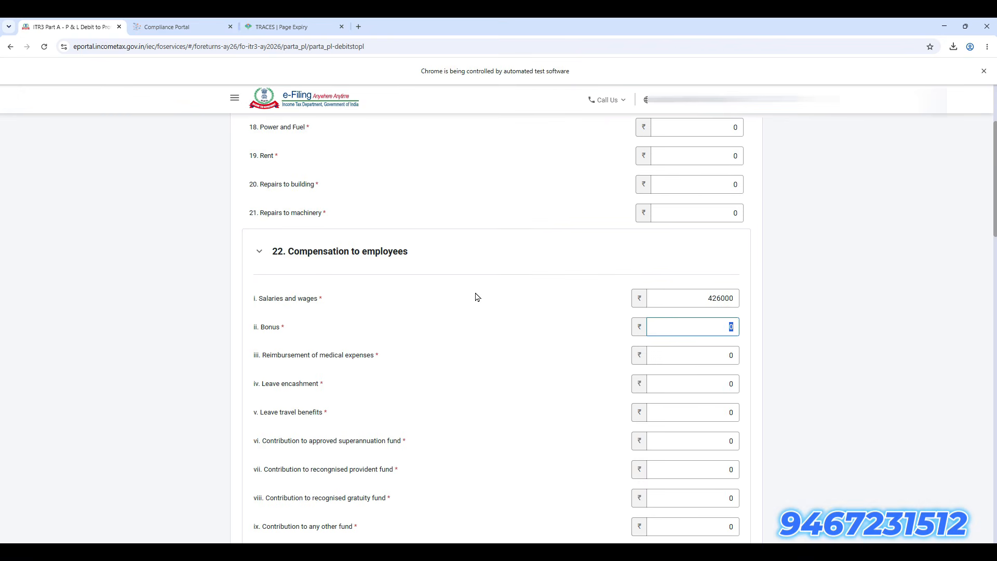
# Step: Set Traveling expenses other than on foreign traveling to 146000, rechecking the travelling expense amount in Excel
pyautogui.scroll(-2, 508, 442)
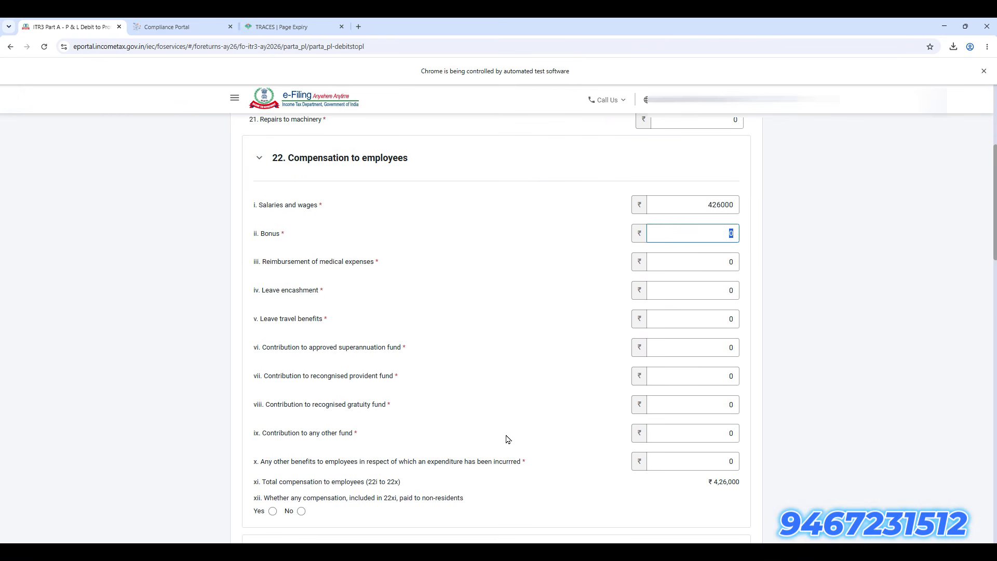
pyautogui.scroll(-3, 508, 440)
pyautogui.scroll(-2, 510, 434)
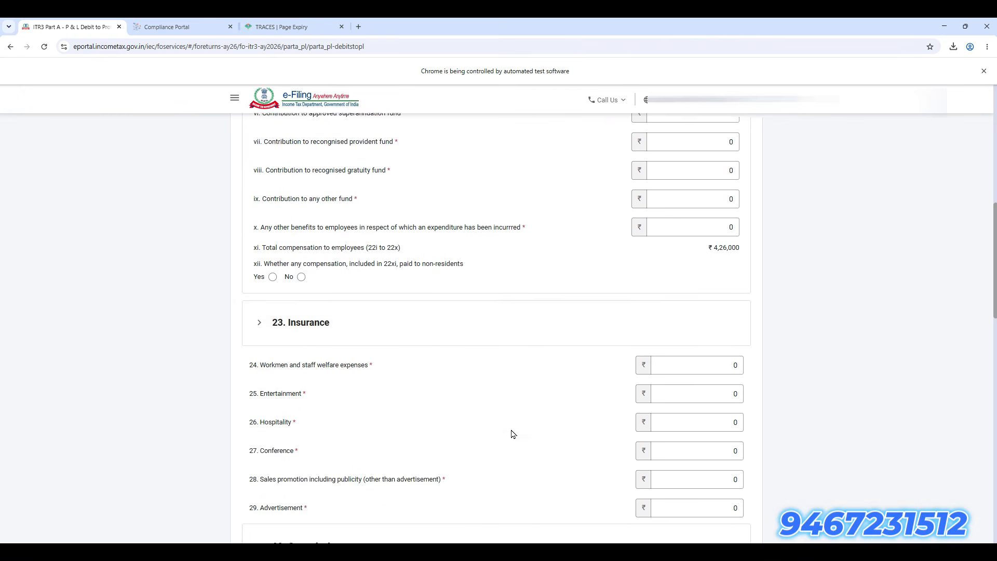
pyautogui.scroll(-3, 511, 435)
pyautogui.scroll(3, 498, 438)
pyautogui.scroll(4, 499, 439)
pyautogui.scroll(-1, 503, 438)
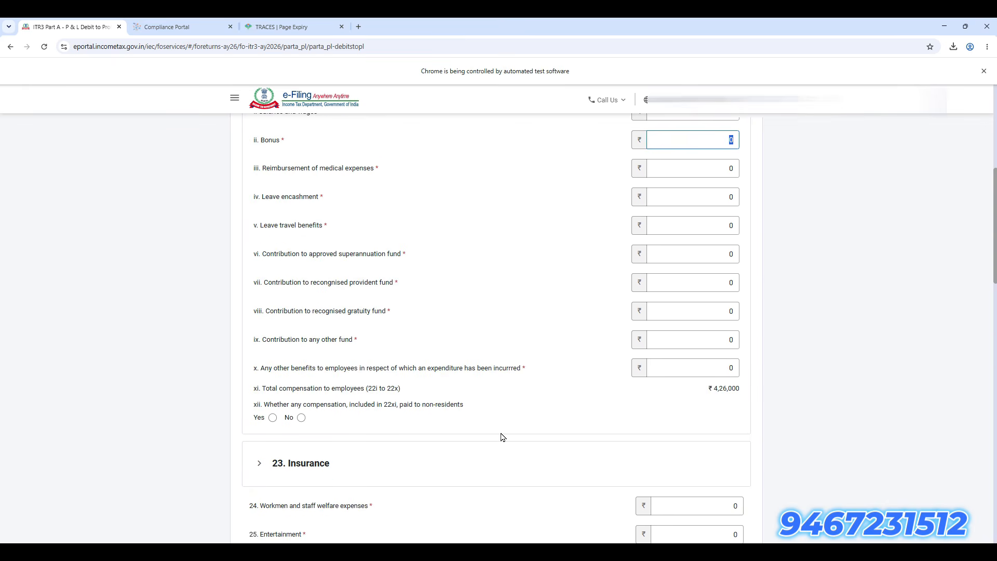
pyautogui.scroll(-8, 503, 438)
pyautogui.scroll(-3, 502, 438)
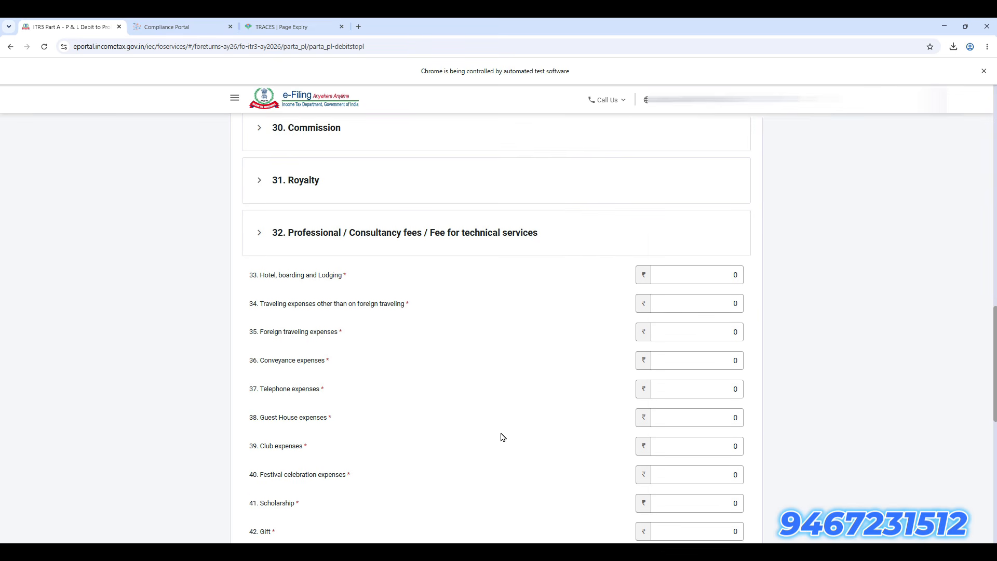
pyautogui.moveTo(256, 304); pyautogui.dragTo(409, 304)
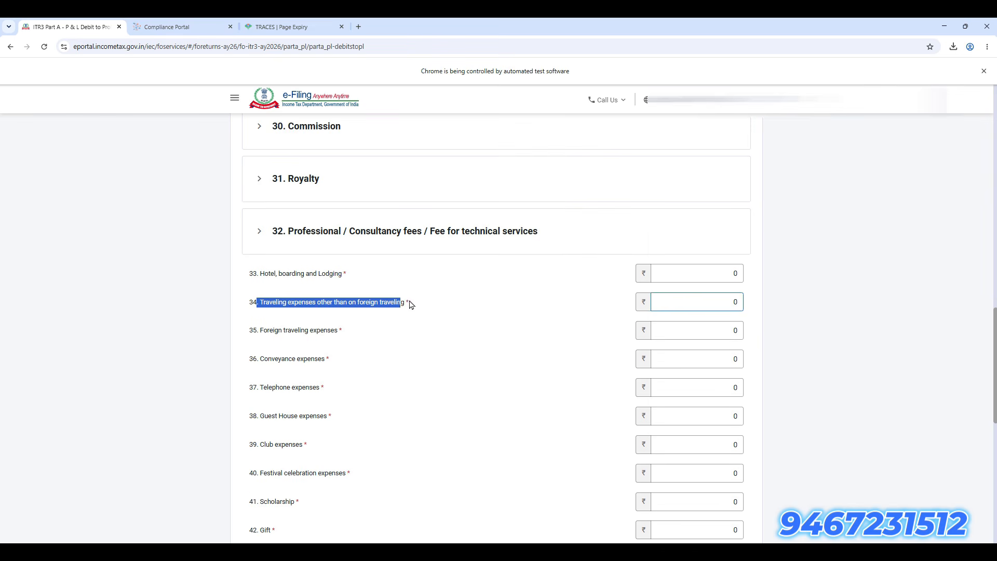
pyautogui.doubleClick(741, 301)
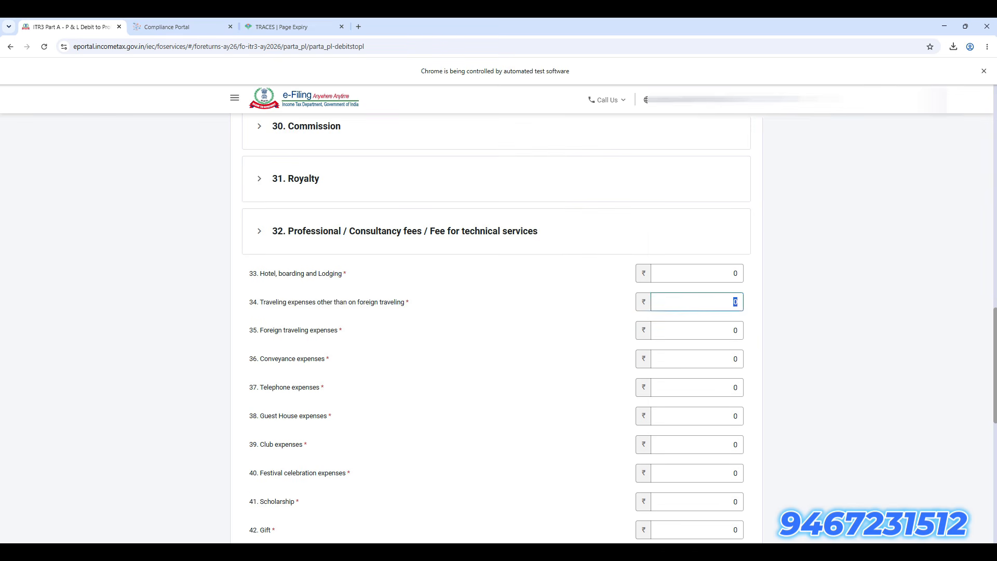
pyautogui.hotkey('alt', 'Tab')
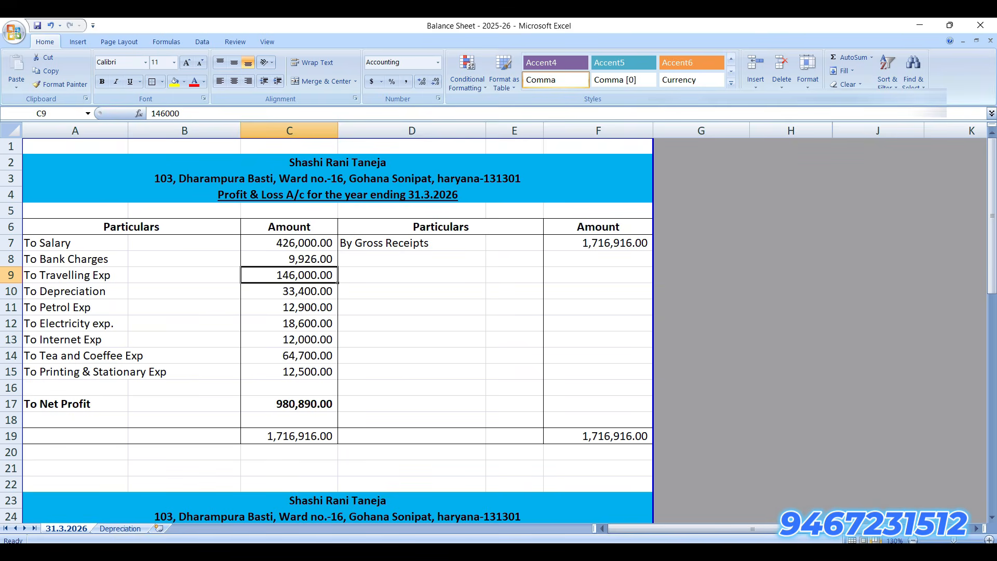
pyautogui.hotkey('alt', 'Tab')
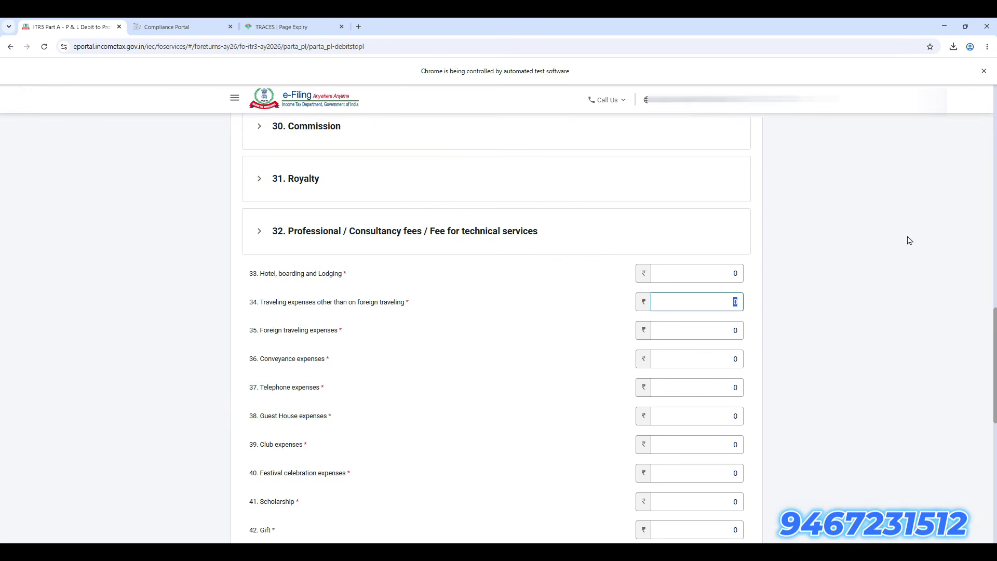
pyautogui.press('Tab')
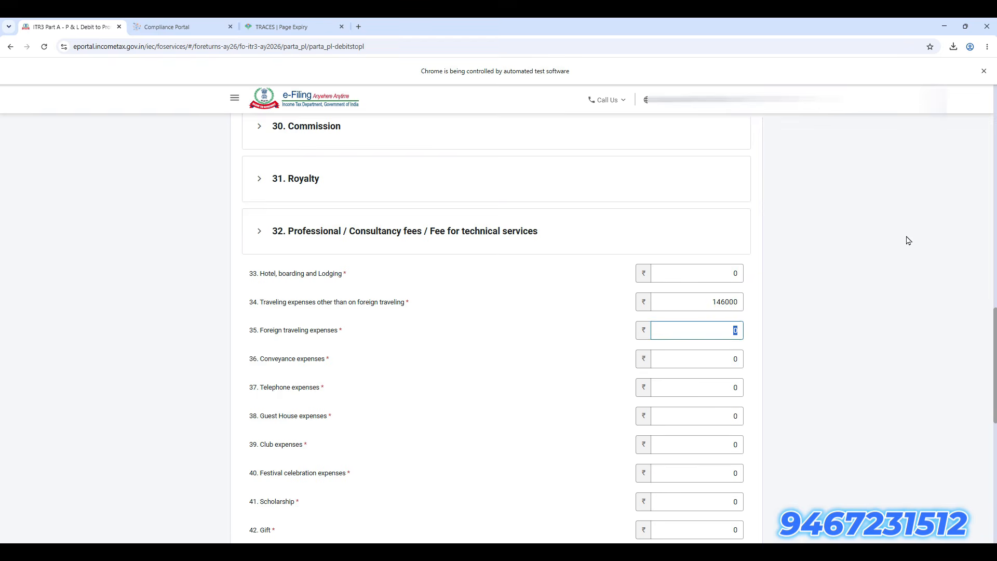
# Step: Switch to Excel and highlight the salary and travelling expense amounts, cells C7 and C9, in yellow
pyautogui.hotkey('alt', 'Tab')
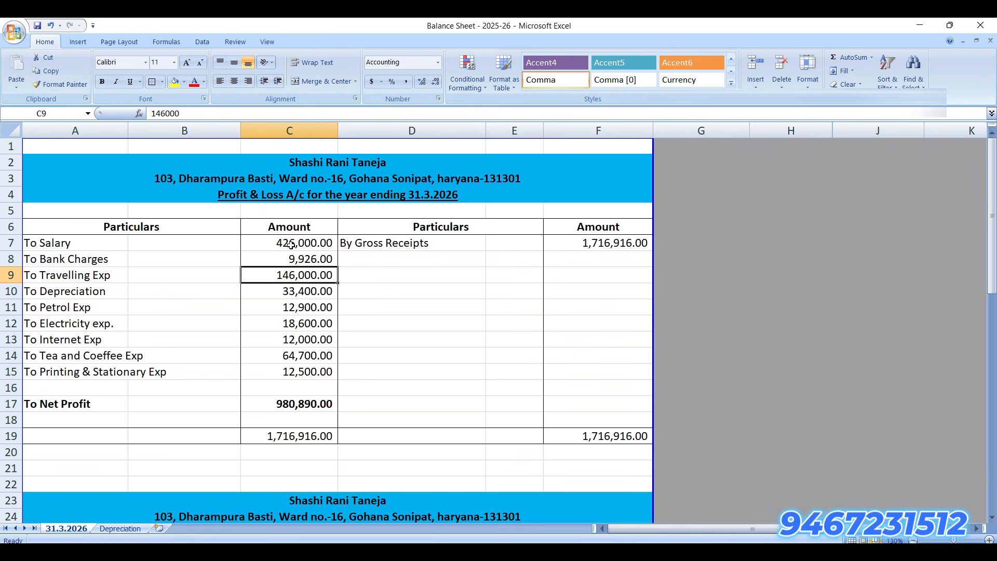
pyautogui.keyDown('ctrl'); pyautogui.click(291, 244); pyautogui.keyUp('ctrl')
pyautogui.click(175, 81)
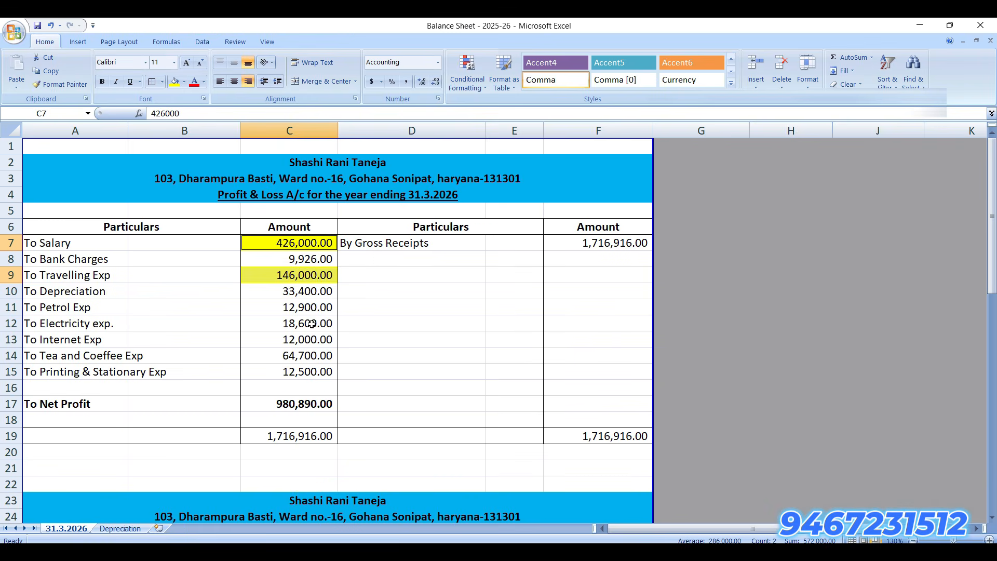
# Step: Look up the petrol expense in Excel and set Power and Fuel to 12900 in the Chrome form
pyautogui.click(286, 291)
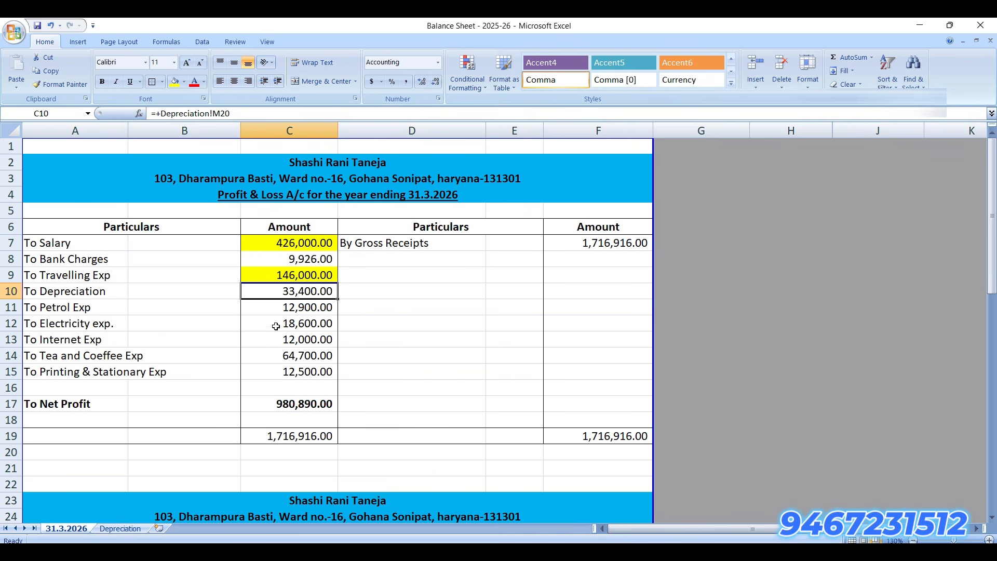
pyautogui.click(294, 310)
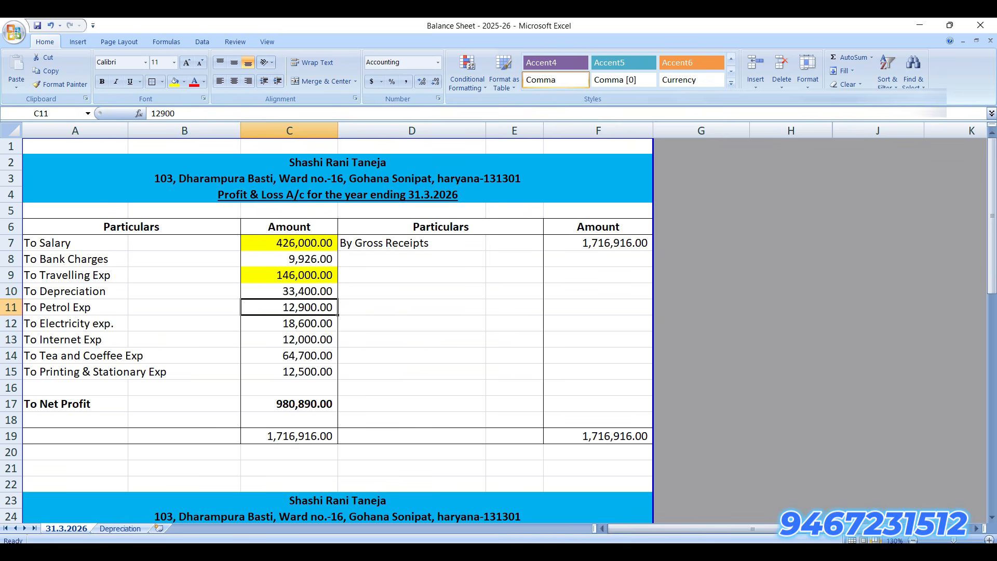
pyautogui.hotkey('alt', 'Tab')
pyautogui.scroll(7, 492, 435)
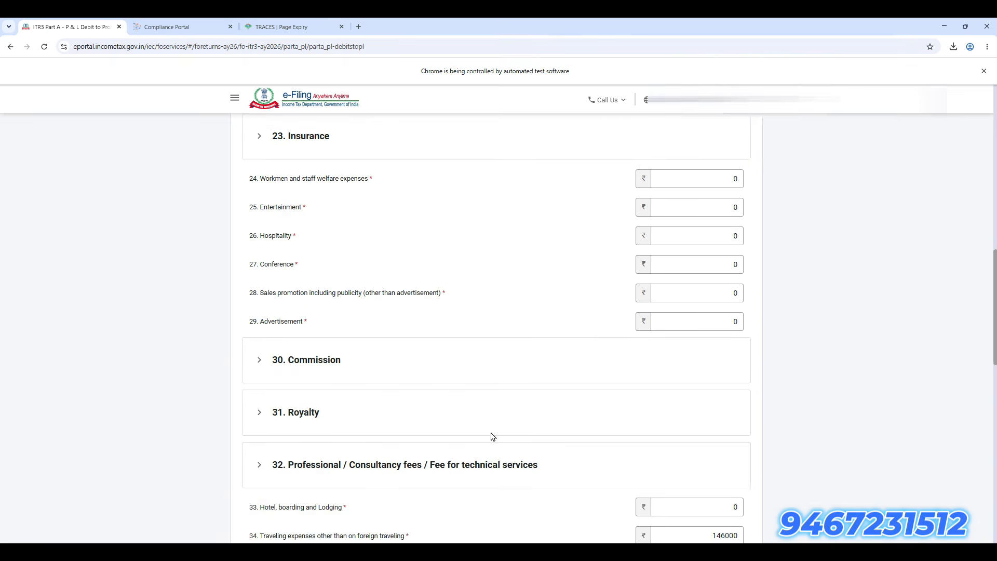
pyautogui.scroll(10, 492, 435)
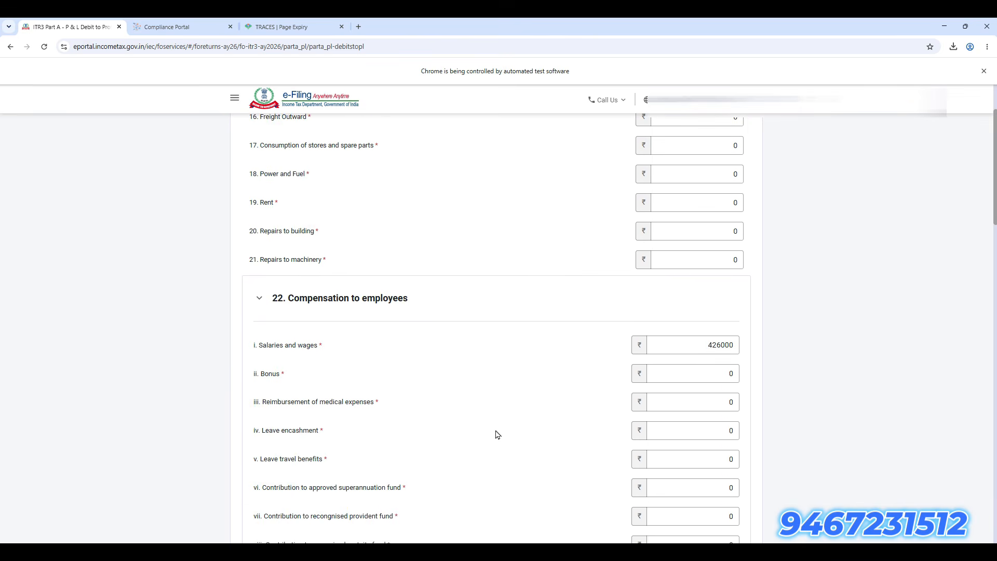
pyautogui.click(722, 269)
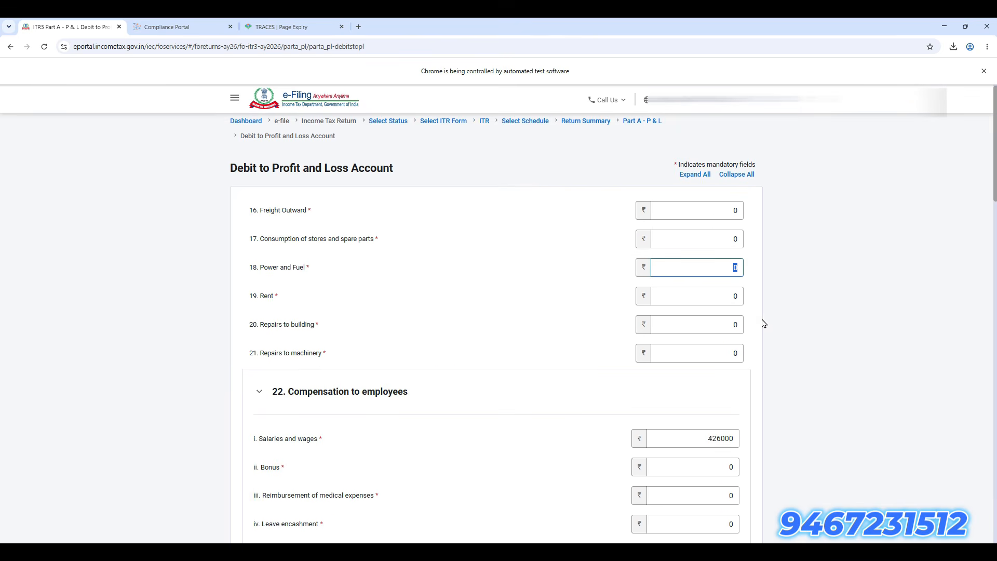
pyautogui.hotkey('alt', 'Tab')
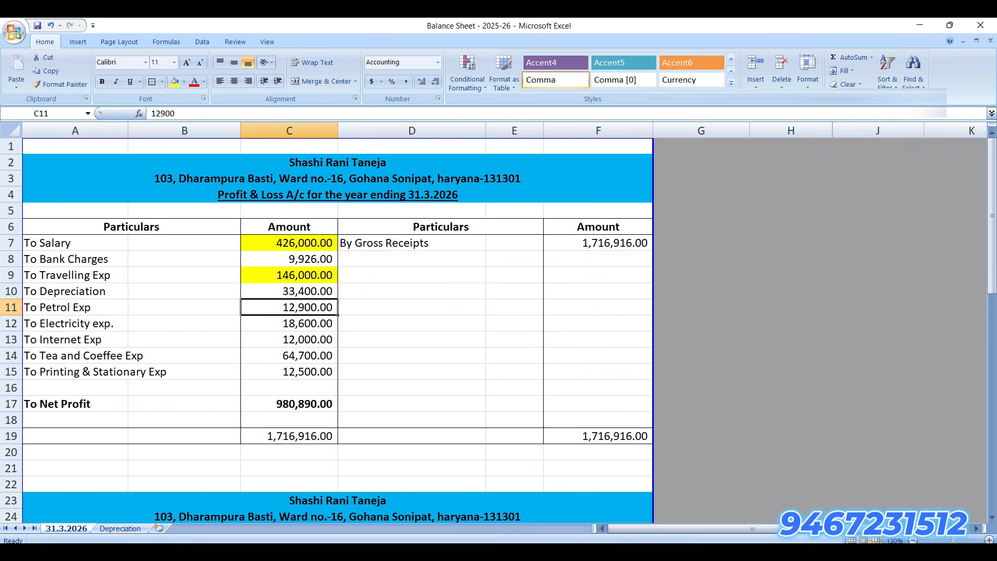
pyautogui.hotkey('alt', 'Tab')
pyautogui.write('12900')
pyautogui.press('Tab')
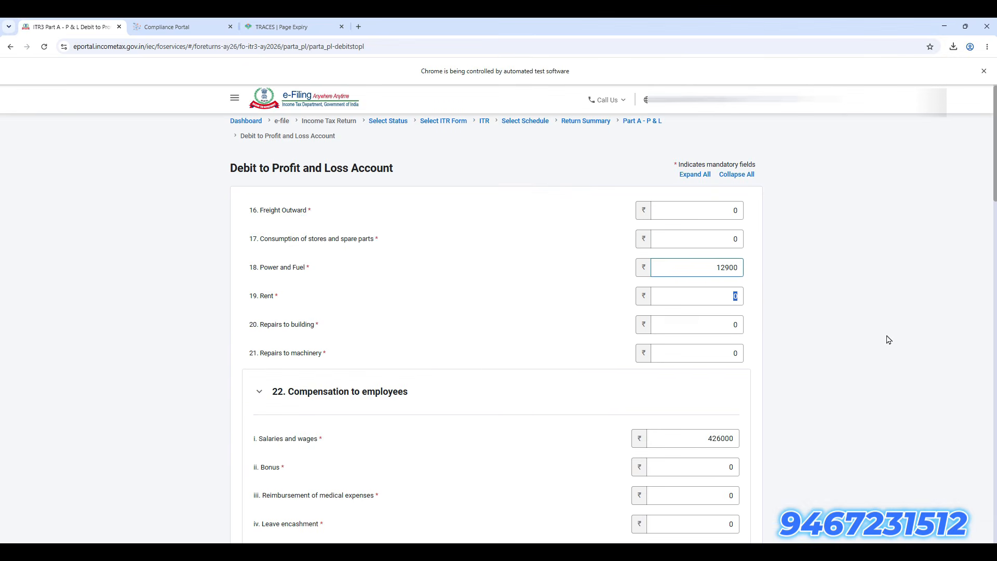
# Step: Total the petrol and electricity expenses in Excel and set Power and Fuel to 31500 in Chrome
pyautogui.hotkey('alt', 'Tab')
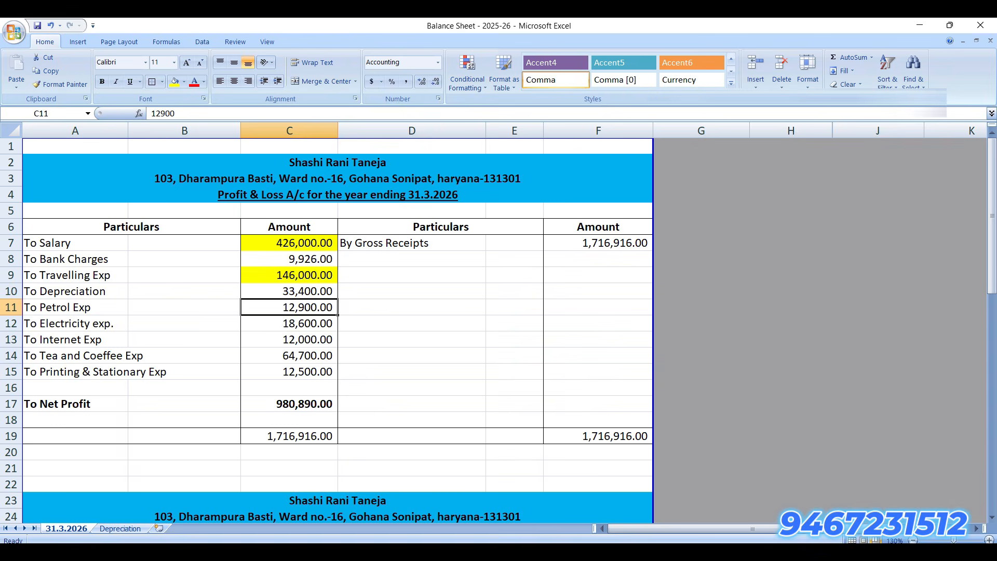
pyautogui.click(282, 324)
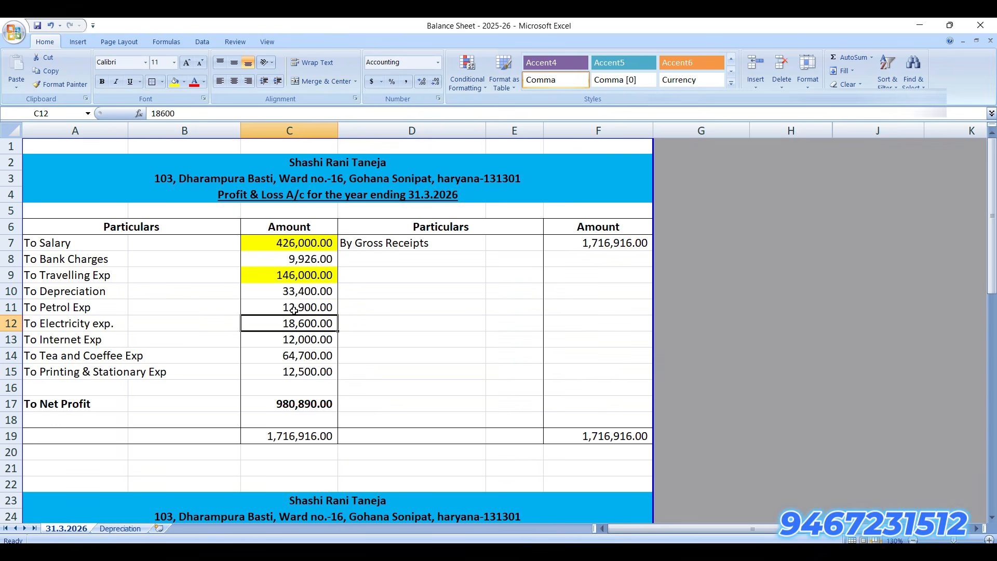
pyautogui.moveTo(294, 311); pyautogui.dragTo(295, 320)
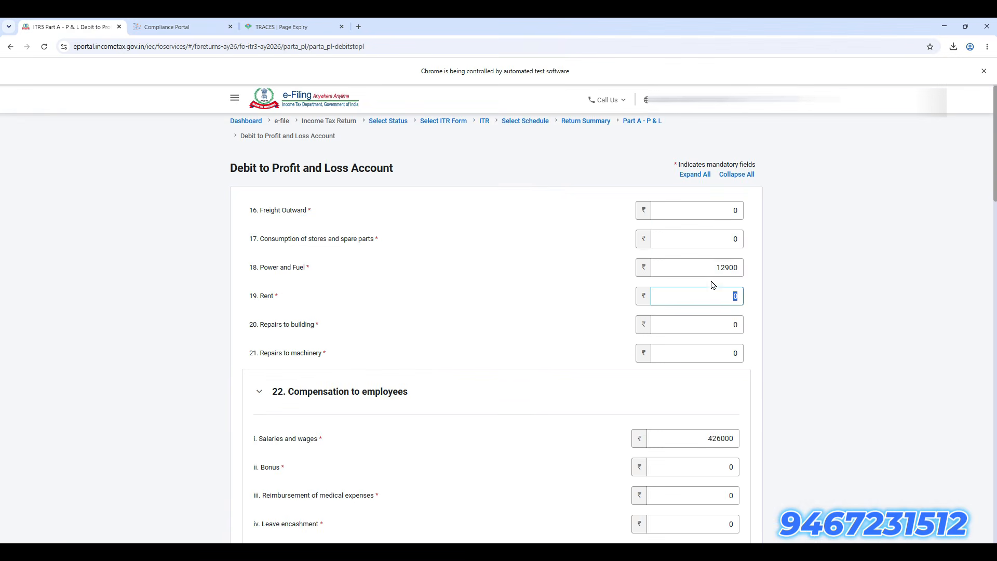
pyautogui.click(741, 270)
pyautogui.doubleClick(741, 269)
pyautogui.write('31500')
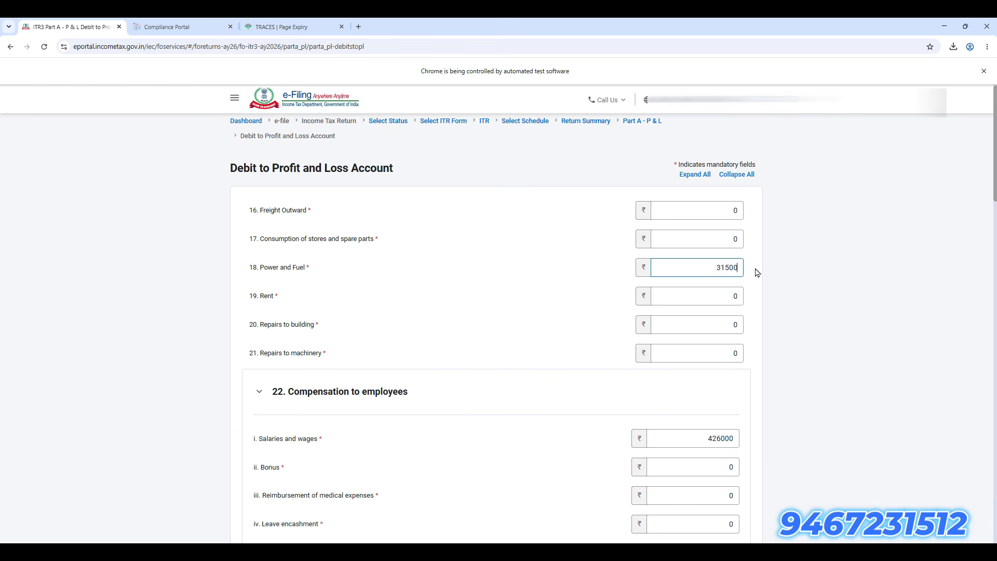
pyautogui.press('Tab')
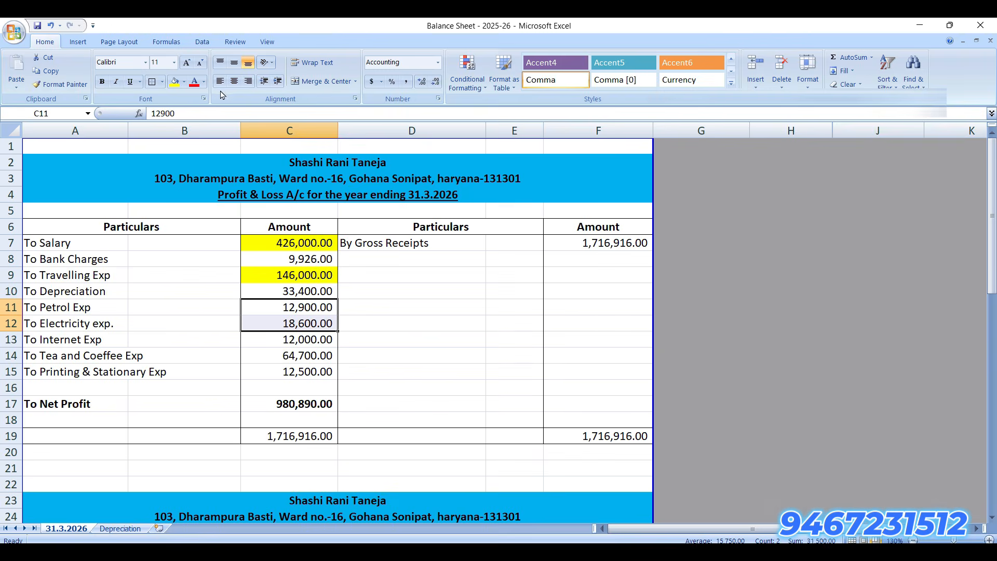
# Step: Highlight the petrol and electricity expense amounts, cells C11:C12, in yellow in Excel and return to Chrome
pyautogui.click(174, 82)
pyautogui.click(299, 338)
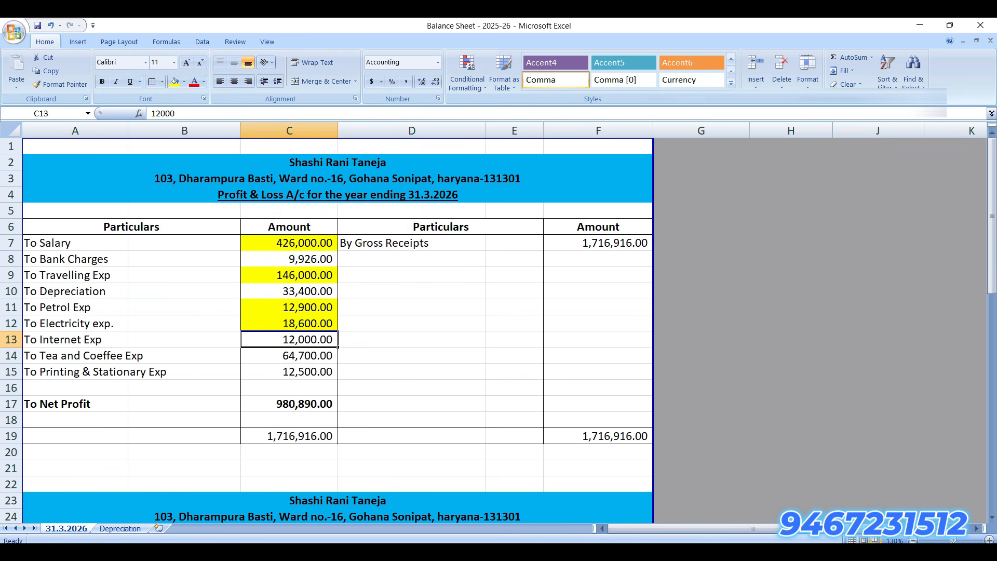
pyautogui.click(766, 552)
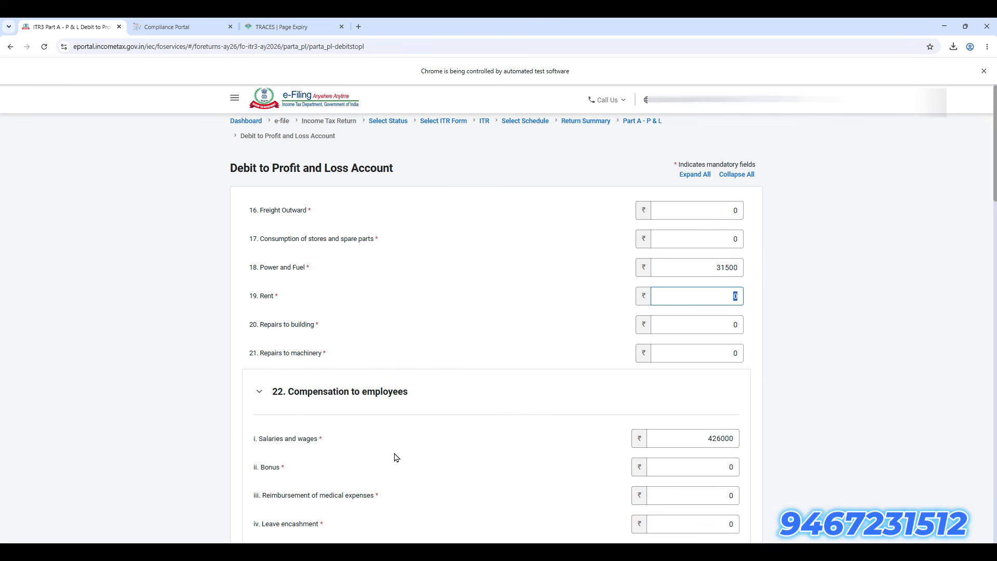
# Step: Select the bank charges, internet, tea and coffee, and printing and stationery amounts together in Excel to check their total
pyautogui.hotkey('alt', 'Tab')
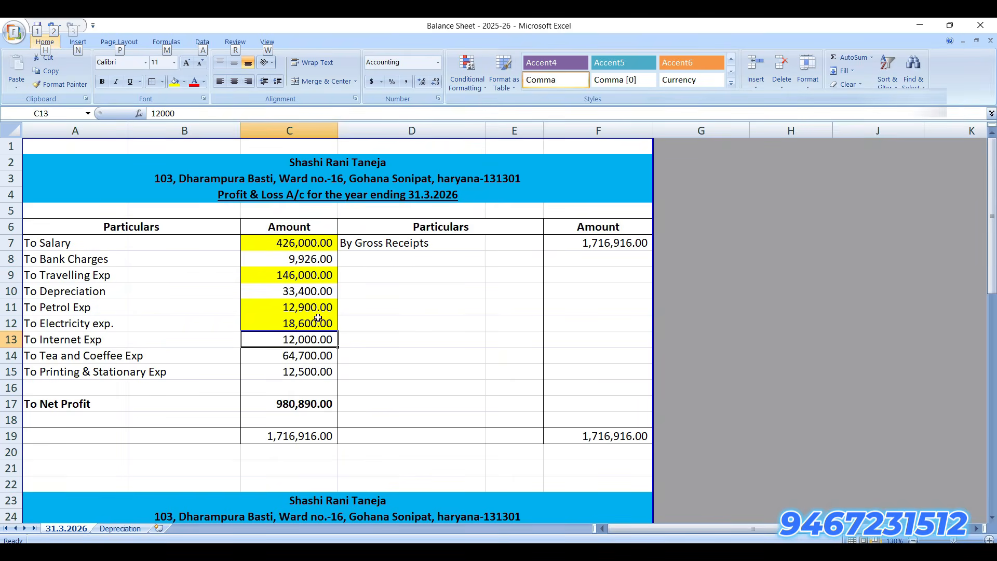
pyautogui.click(330, 265)
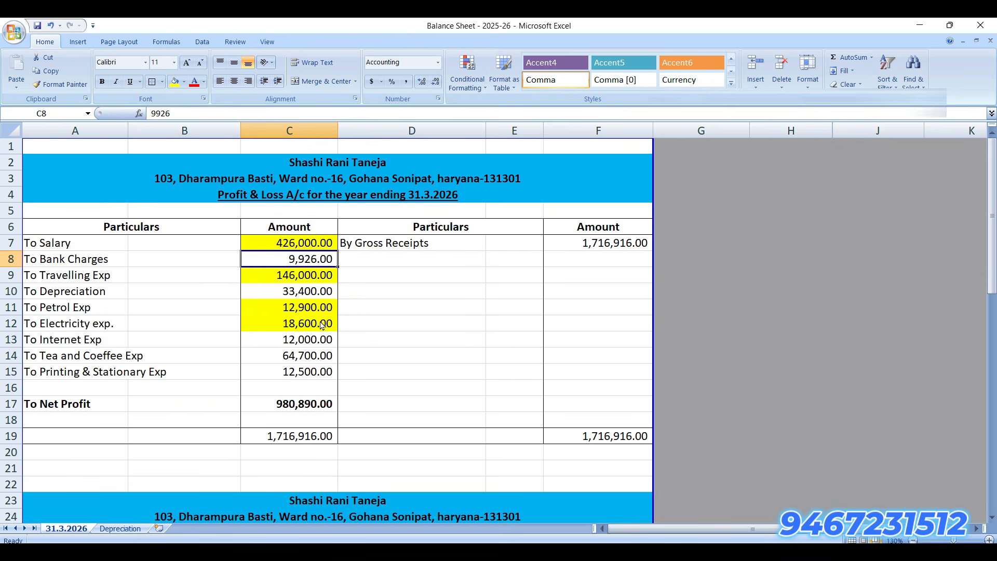
pyautogui.keyDown('ctrl'); pyautogui.click(317, 345); pyautogui.keyUp('ctrl')
pyautogui.keyDown('ctrl'); pyautogui.click(318, 360); pyautogui.keyUp('ctrl')
pyautogui.keyDown('ctrl'); pyautogui.click(313, 375); pyautogui.keyUp('ctrl')
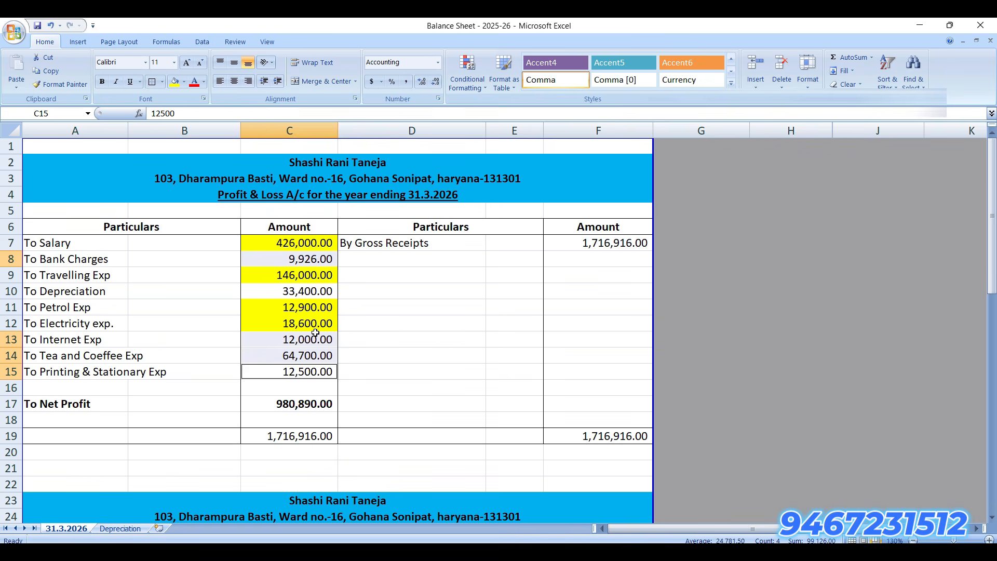
# Step: Look up the depreciation amount in Excel and set Depreciation and amortisation to 33400 in the Chrome form
pyautogui.click(326, 291)
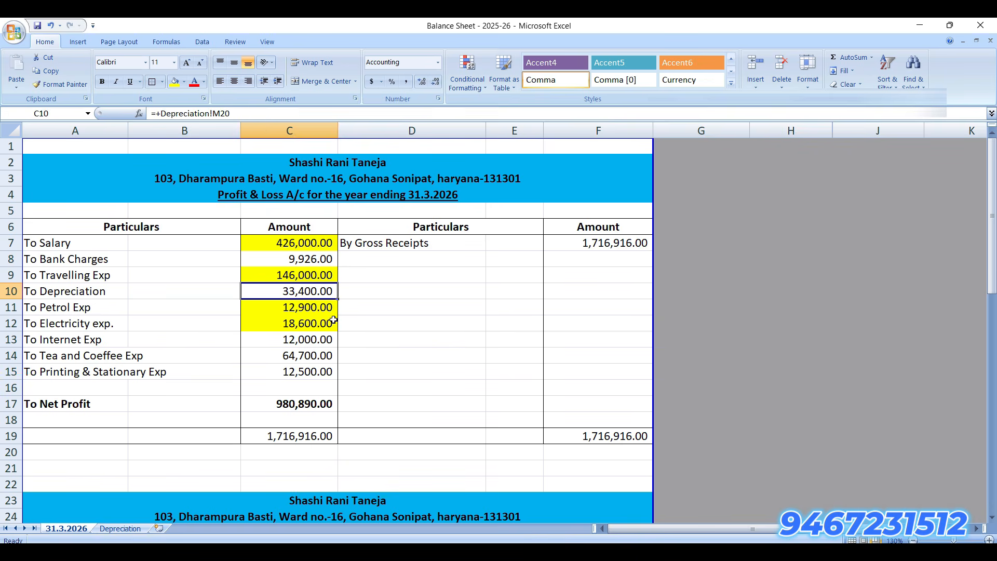
pyautogui.click(597, 553)
pyautogui.scroll(-20, 526, 426)
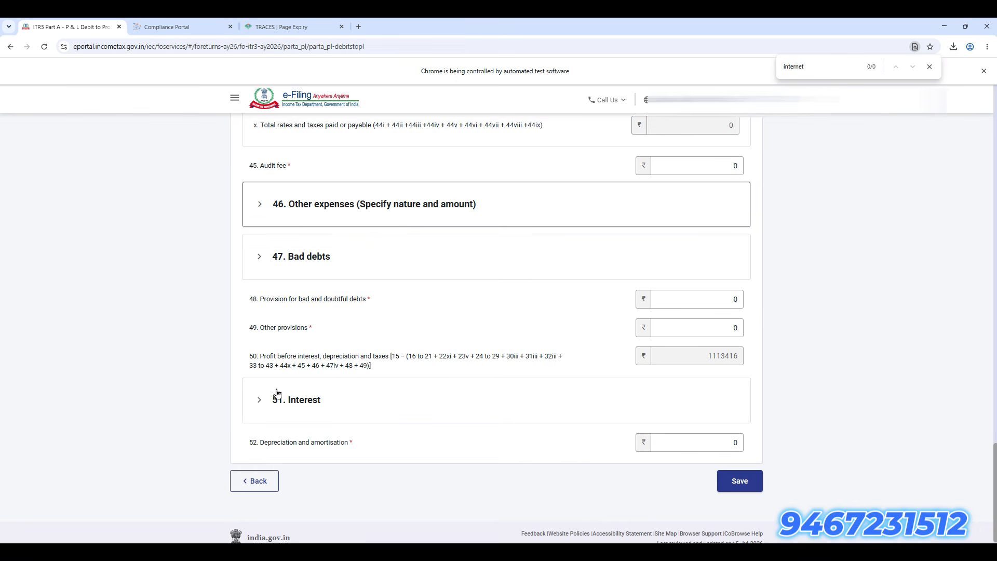
pyautogui.click(734, 442)
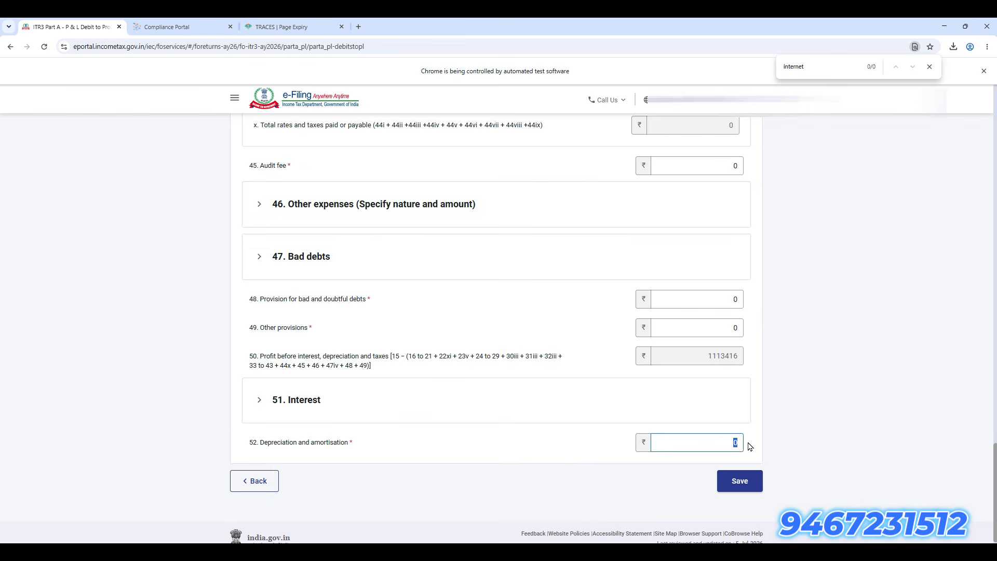
pyautogui.hotkey('alt', 'Tab')
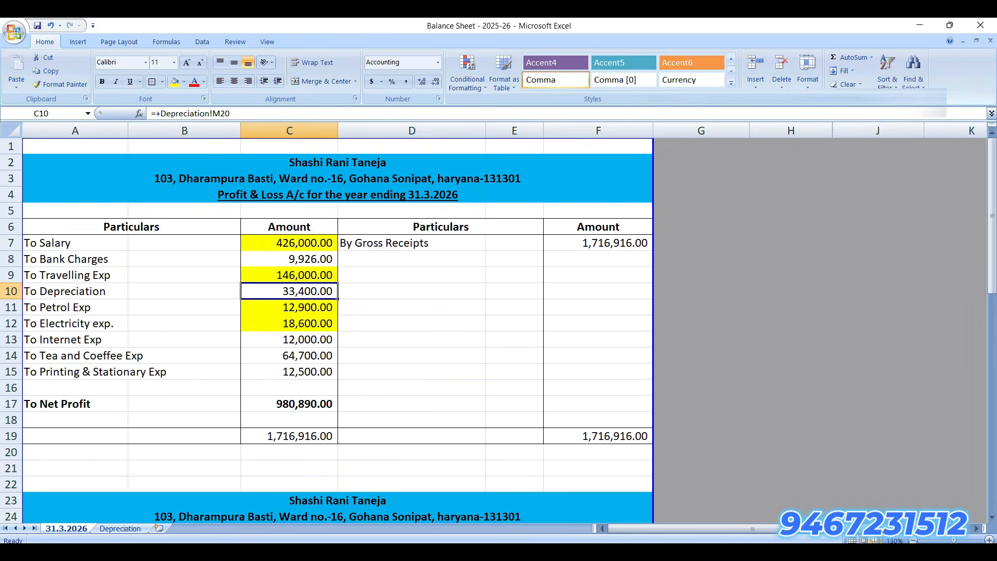
pyautogui.hotkey('alt', 'Tab')
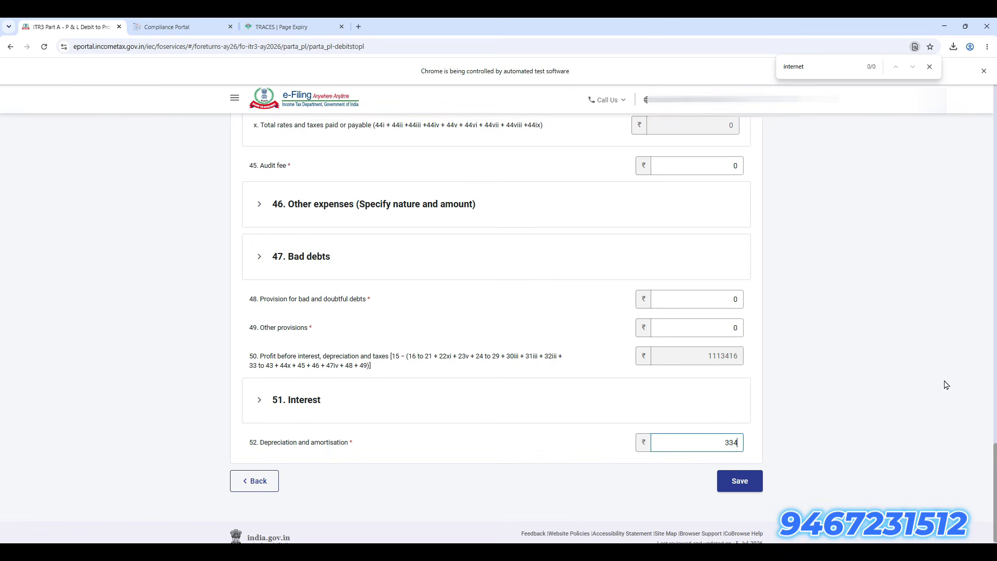
pyautogui.click(793, 408)
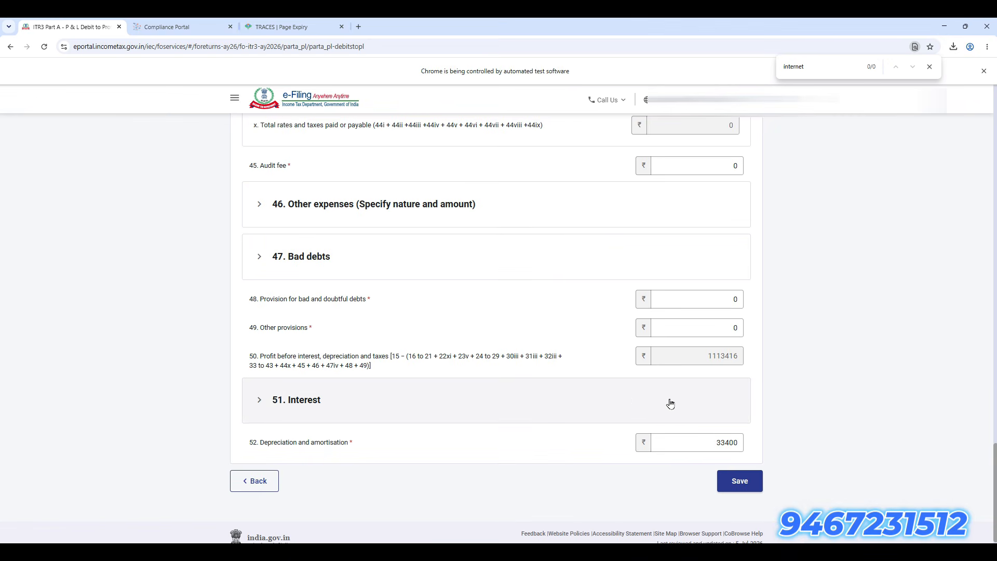
# Step: Add four breakup entries under item 46, Other expenses
pyautogui.scroll(3, 421, 378)
pyautogui.click(413, 348)
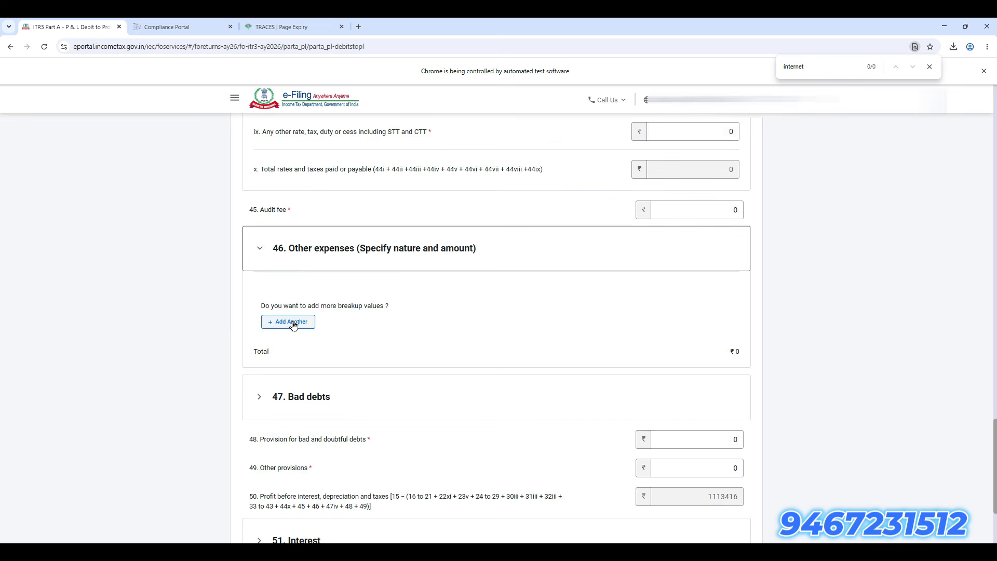
pyautogui.click(289, 323)
pyautogui.click(306, 425)
pyautogui.click(306, 529)
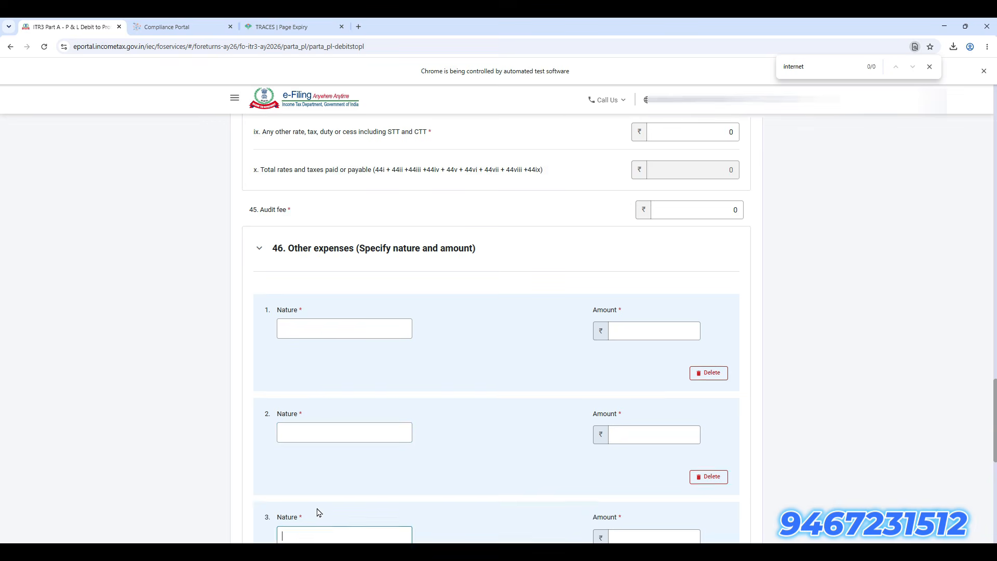
pyautogui.scroll(-3, 322, 499)
pyautogui.click(283, 490)
pyautogui.click(306, 188)
# Step: Check the expense heads in Excel and name the four entries in Chrome Bank Charges, Printing & Stationary, Internet Exp and Tea Exp
pyautogui.click(761, 551)
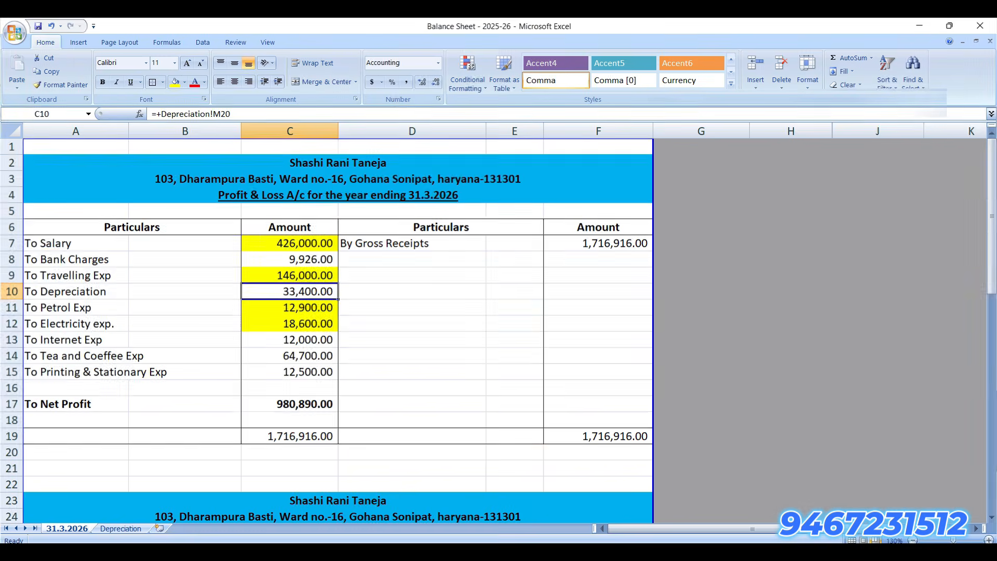
pyautogui.hotkey('alt', 'Tab')
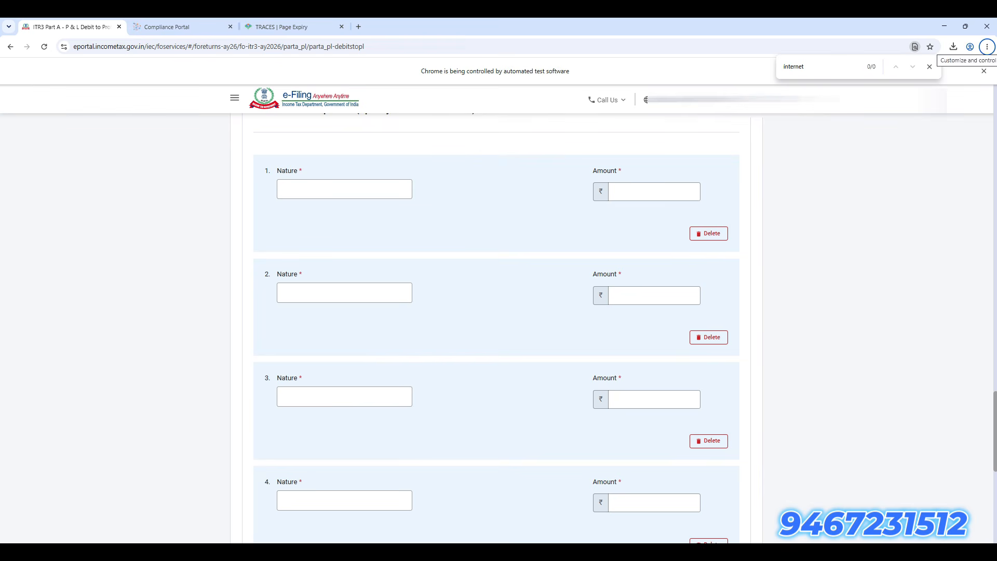
pyautogui.click(331, 188)
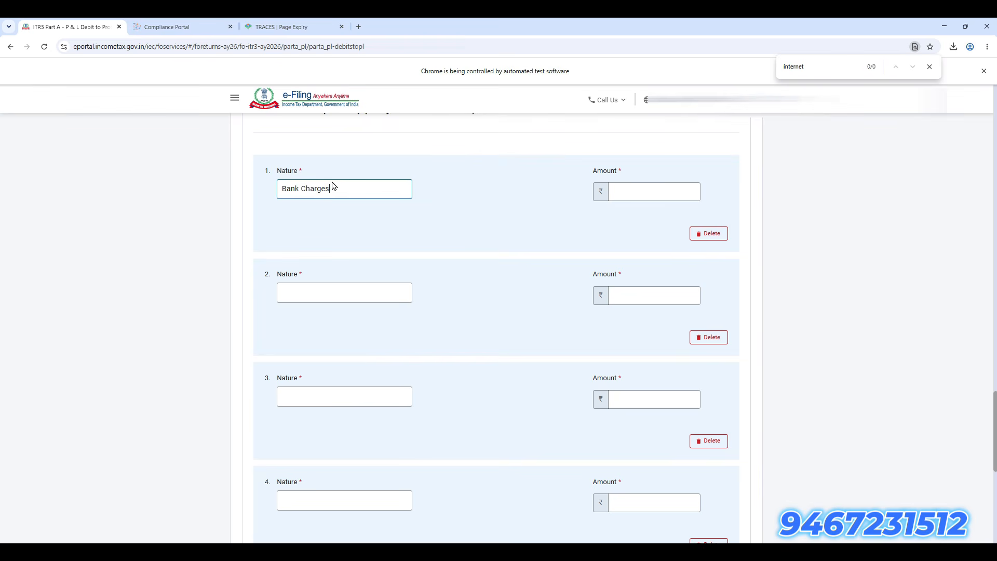
pyautogui.click(314, 291)
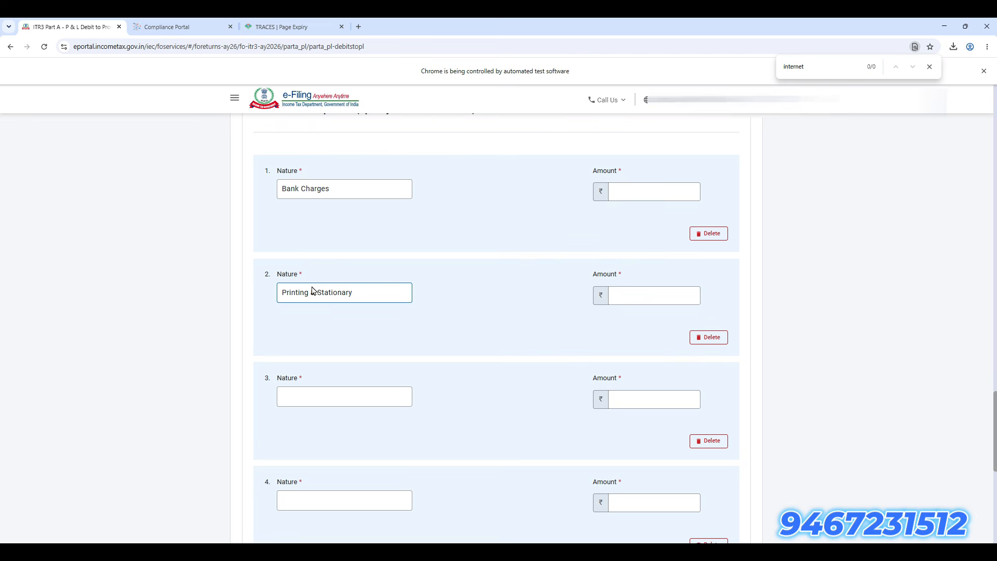
pyautogui.click(323, 399)
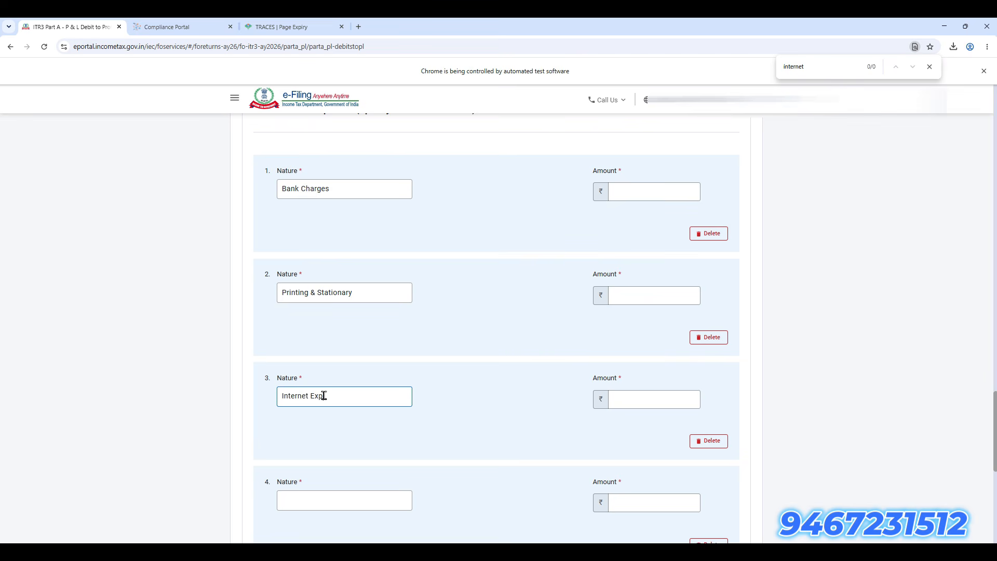
pyautogui.click(386, 503)
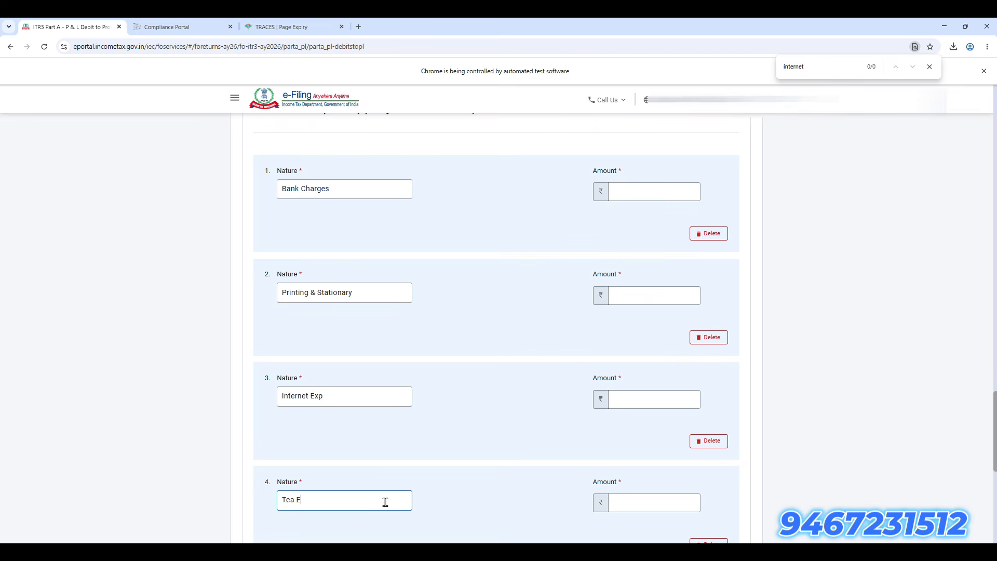
# Step: Look up the amounts in Excel and set Bank Charges to 9926 and Internet Exp to 12000 in Chrome
pyautogui.click(679, 193)
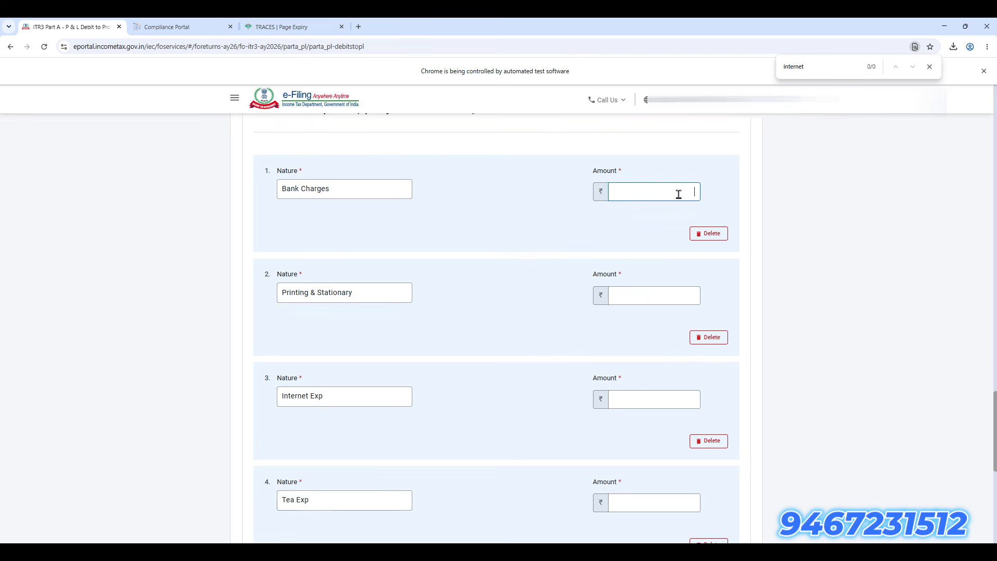
pyautogui.click(761, 551)
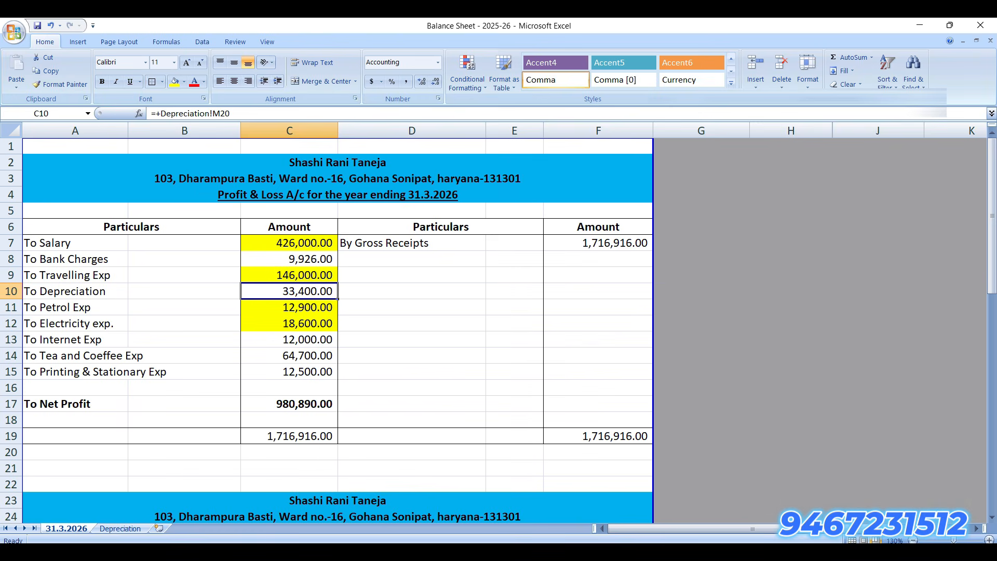
pyautogui.click(765, 551)
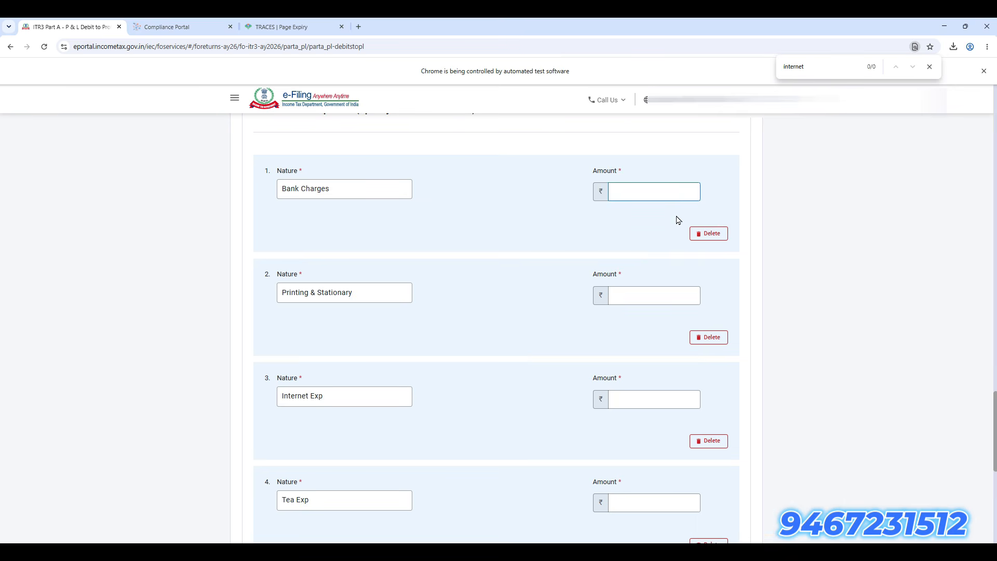
pyautogui.write('9926')
pyautogui.press('Tab')
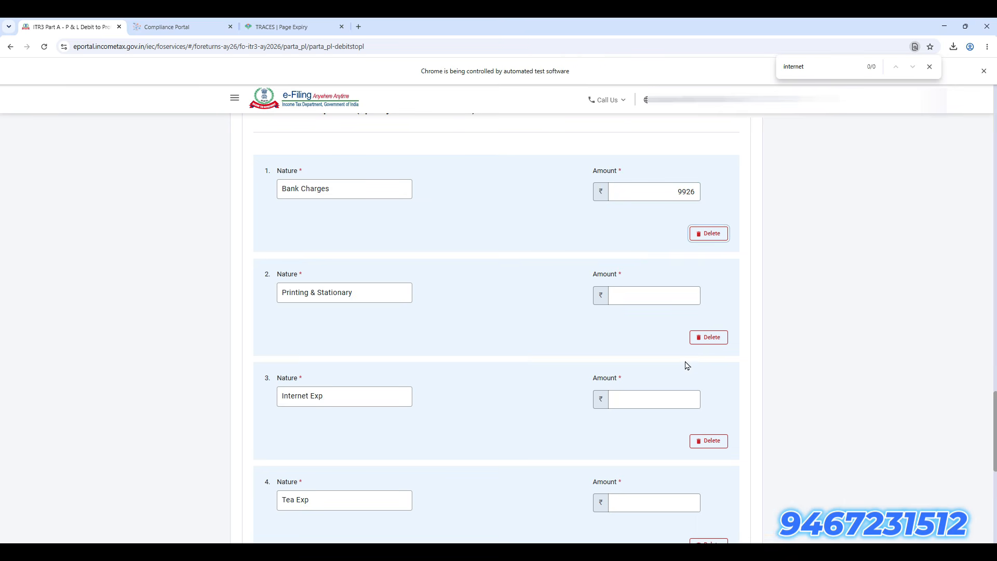
pyautogui.press('Tab')
pyautogui.click(665, 394)
pyautogui.write('12000')
pyautogui.press('Tab')
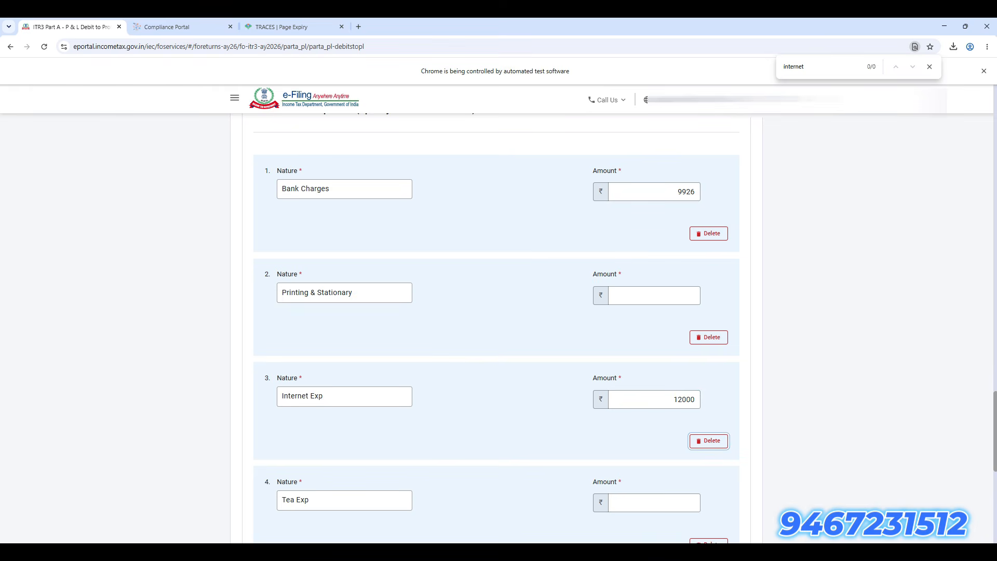
# Step: Look up the remaining amounts in Excel and set Tea Exp to 64700 and Printing & Stationary to 12500 in Chrome
pyautogui.hotkey('alt', 'Tab')
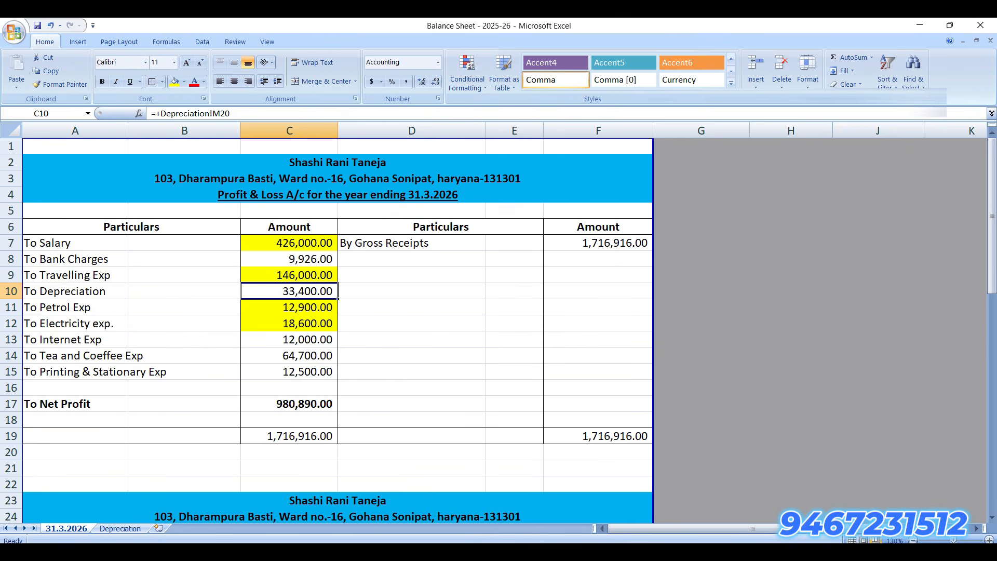
pyautogui.click(638, 496)
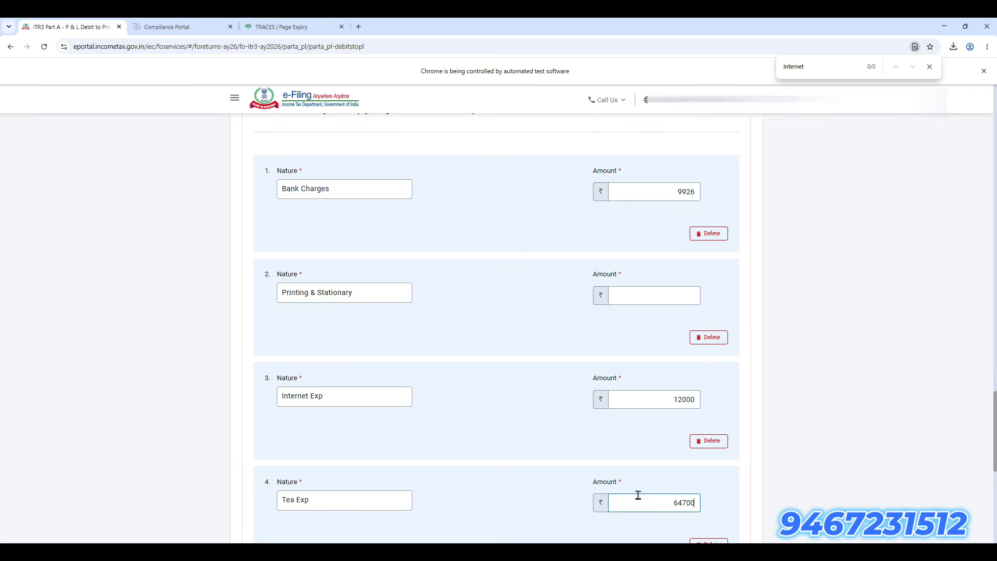
pyautogui.hotkey('alt', 'Tab')
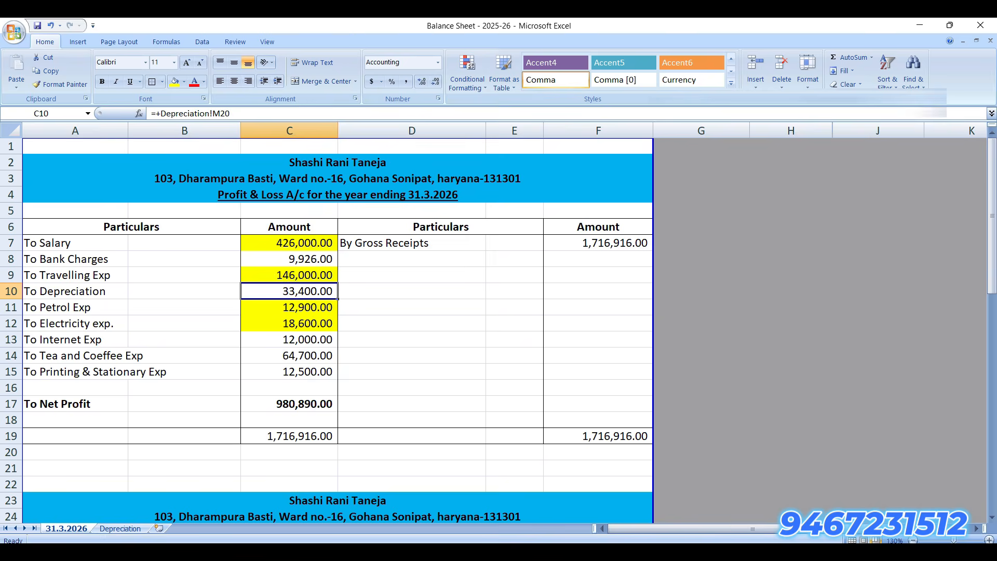
pyautogui.hotkey('alt', 'Tab')
pyautogui.click(658, 296)
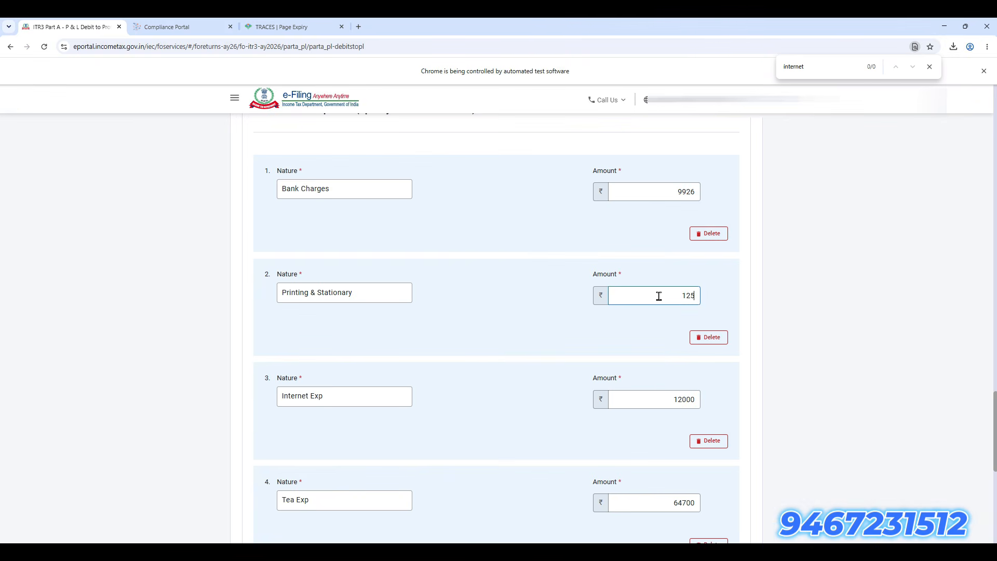
pyautogui.write('12500')
pyautogui.click(872, 478)
# Step: Try to save the Debit to Profit and Loss Account details
pyautogui.scroll(-6, 868, 475)
pyautogui.scroll(-2, 767, 472)
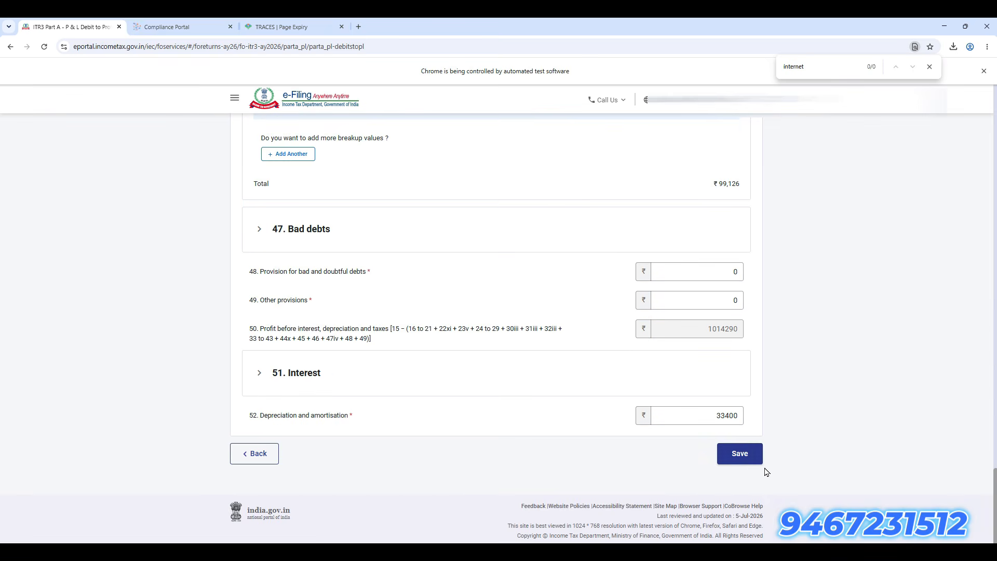
pyautogui.click(740, 454)
# Step: Answer No to whether employee compensation was paid to non-residents and save the debit details
pyautogui.scroll(9, 674, 445)
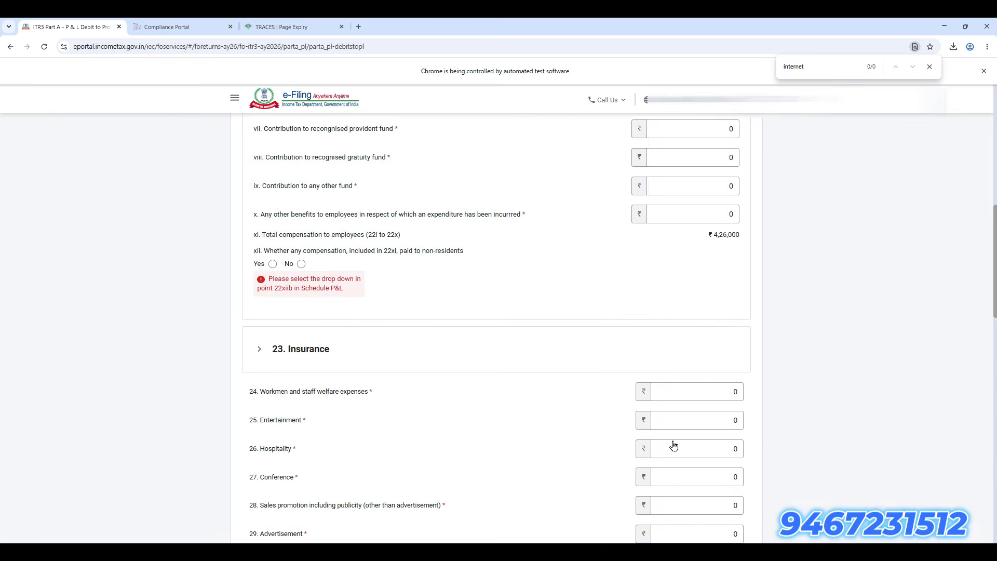
pyautogui.scroll(-3, 674, 445)
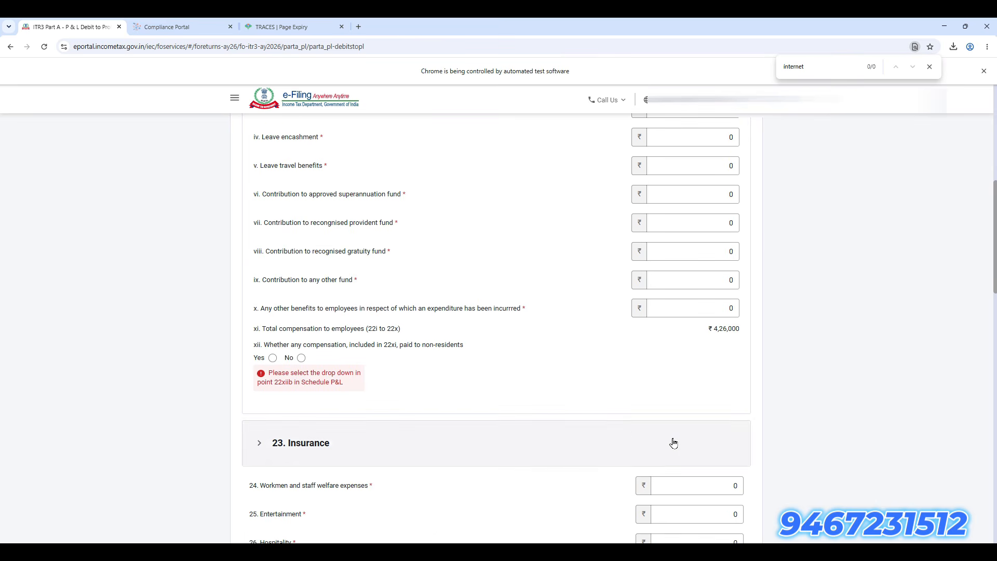
pyautogui.click(302, 359)
pyautogui.scroll(8, 550, 483)
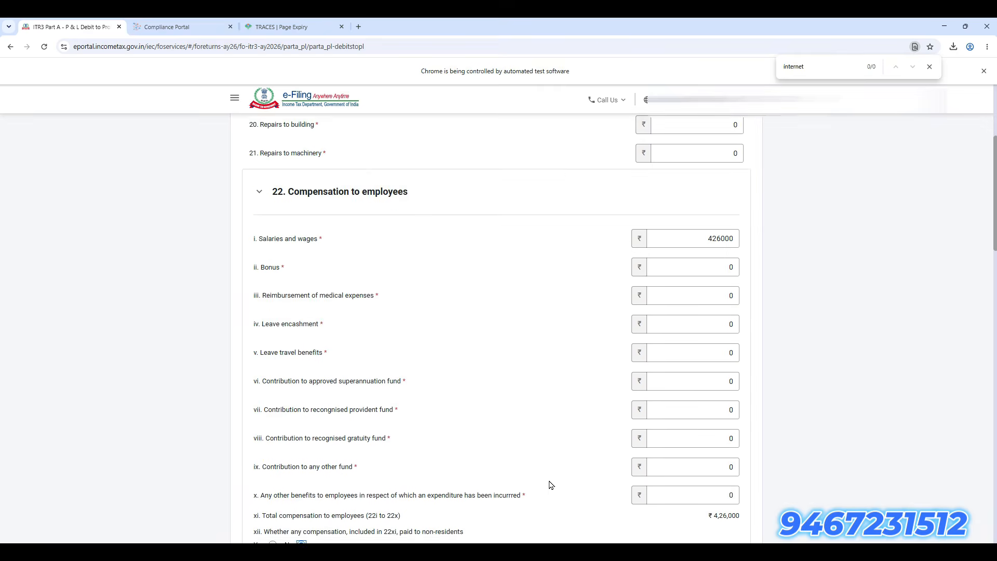
pyautogui.scroll(-20, 551, 485)
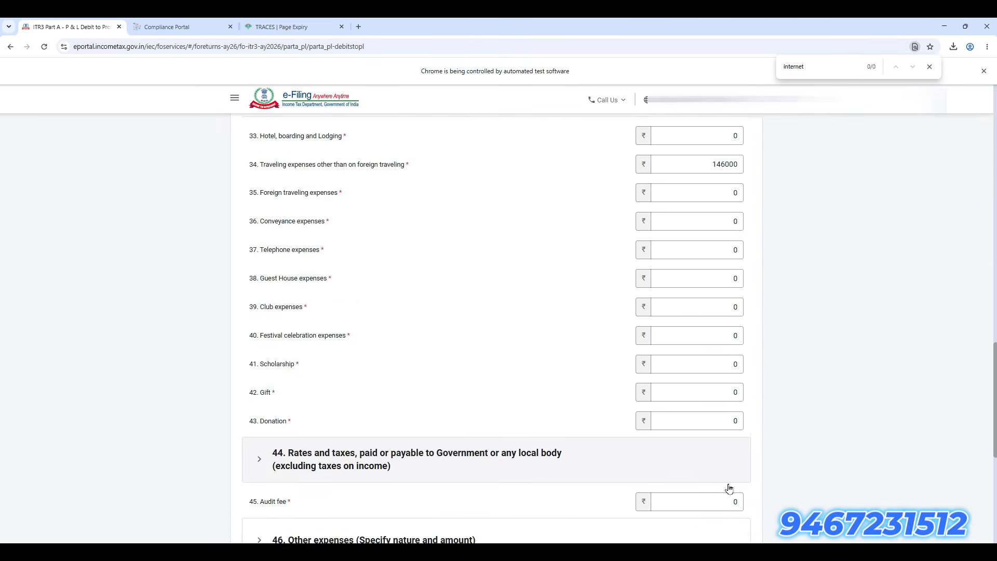
pyautogui.scroll(-4, 740, 512)
pyautogui.click(748, 457)
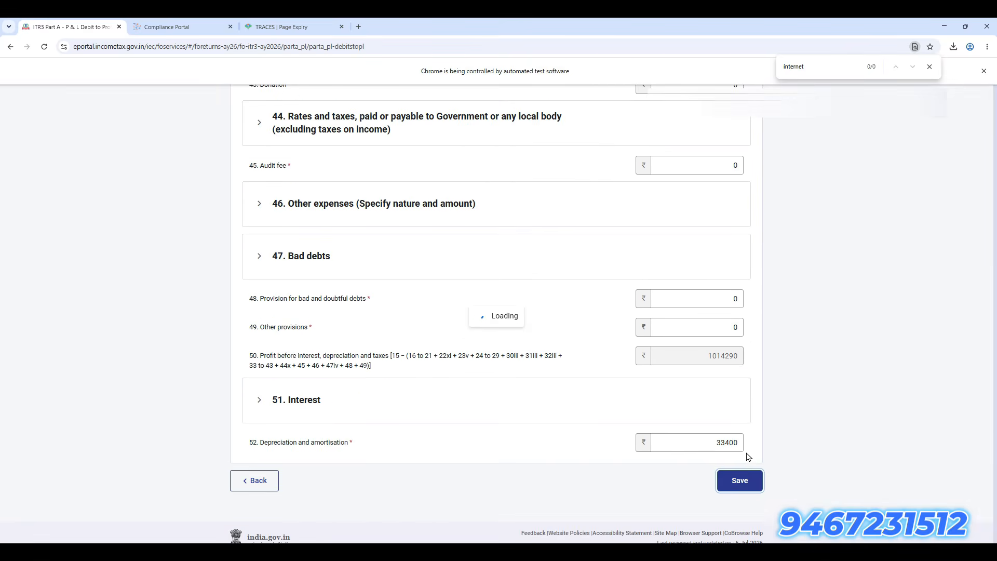
# Step: Compare the net profit before taxes in Part A - P & L with the net profit in the Excel accounts
pyautogui.scroll(5, 624, 503)
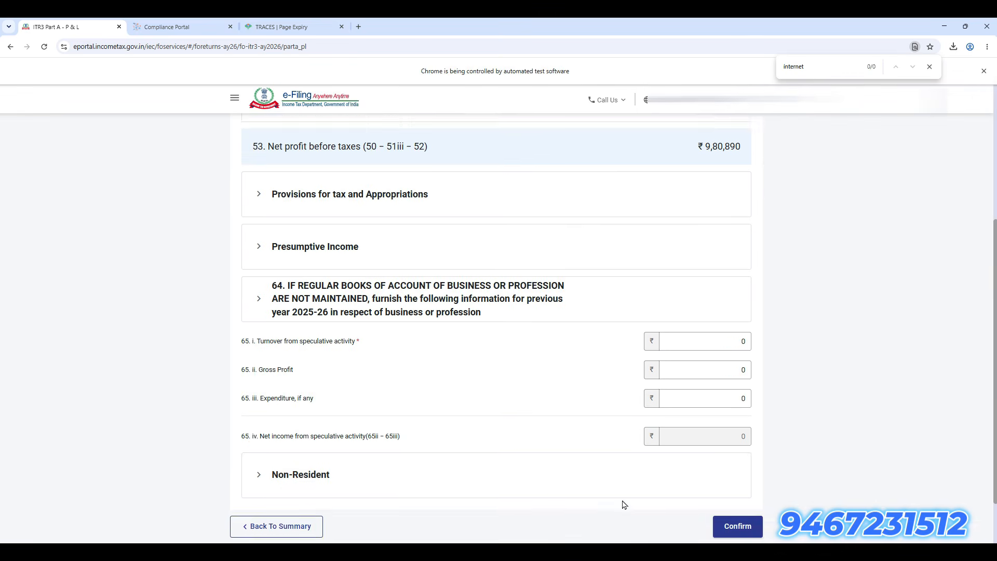
pyautogui.scroll(3, 643, 496)
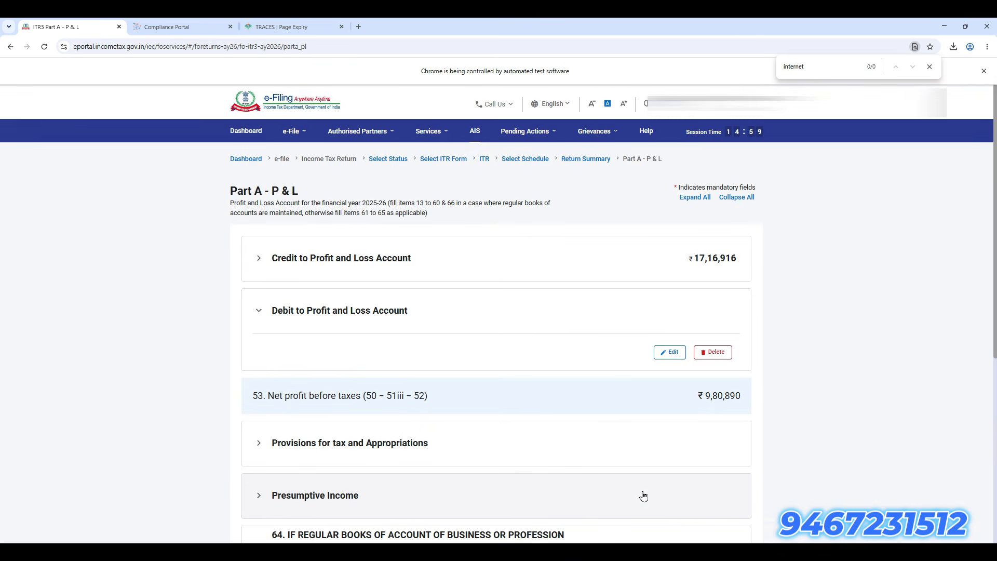
pyautogui.scroll(-5, 642, 494)
pyautogui.scroll(3, 634, 492)
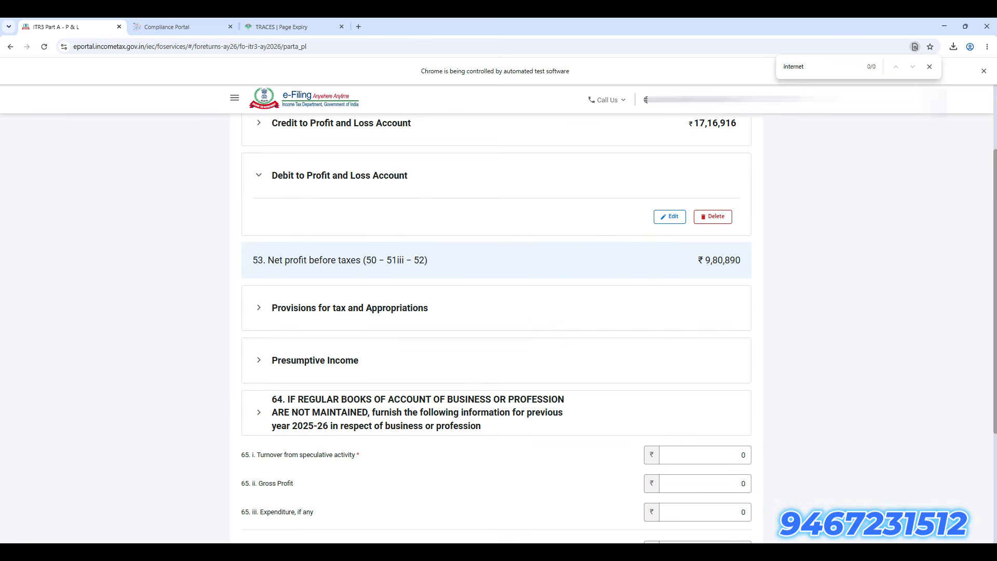
pyautogui.click(761, 506)
pyautogui.click(321, 411)
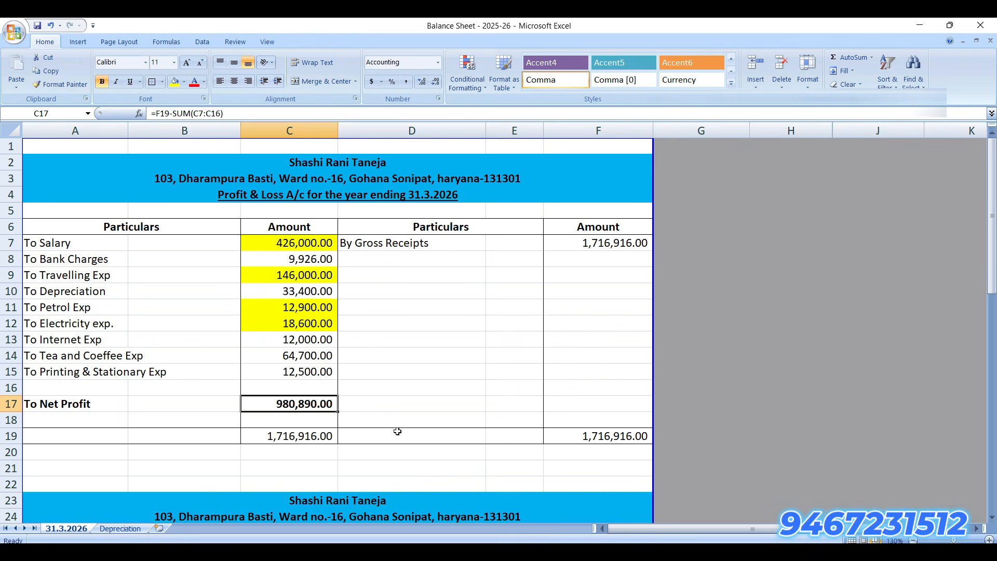
# Step: Select the bank interest, FD interest and TDS refund interest rows, D29:F31, in the Excel Capital A/c to review them
pyautogui.scroll(-3, 491, 418)
pyautogui.scroll(-4, 602, 459)
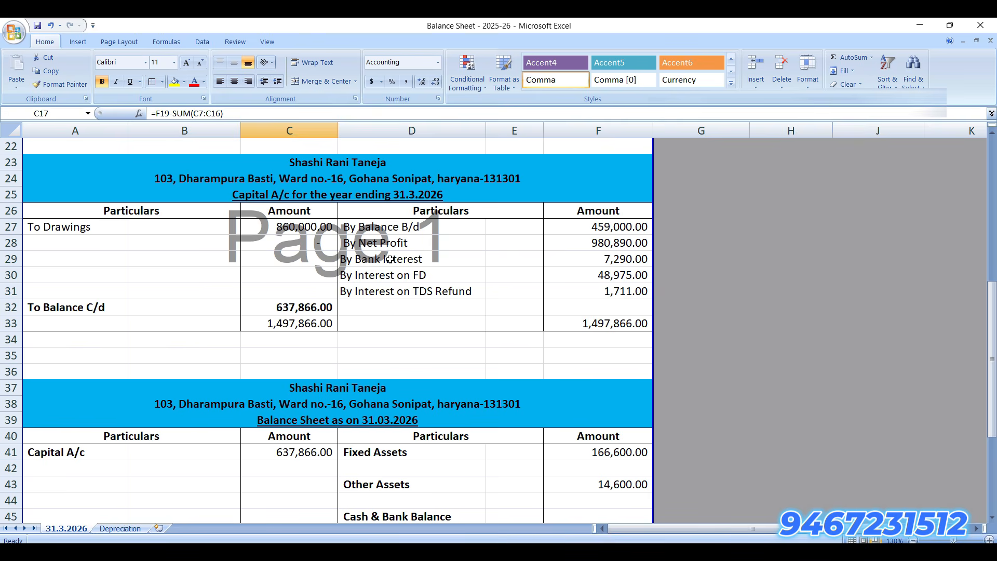
pyautogui.moveTo(380, 260); pyautogui.dragTo(613, 293)
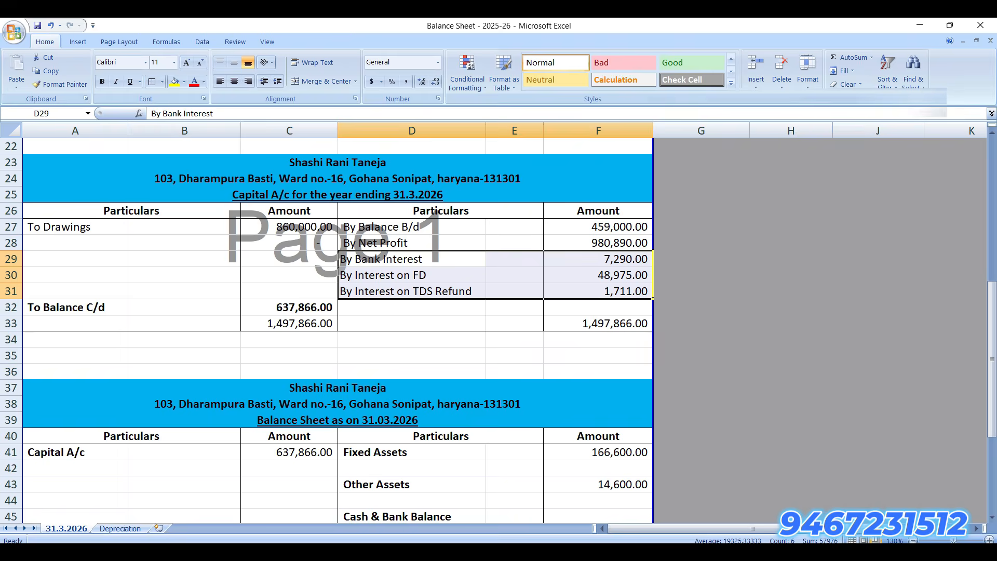
# Step: Return to the e-Filing portal in Chrome and confirm the Part A - P & L schedule
pyautogui.click(765, 551)
pyautogui.scroll(-4, 586, 488)
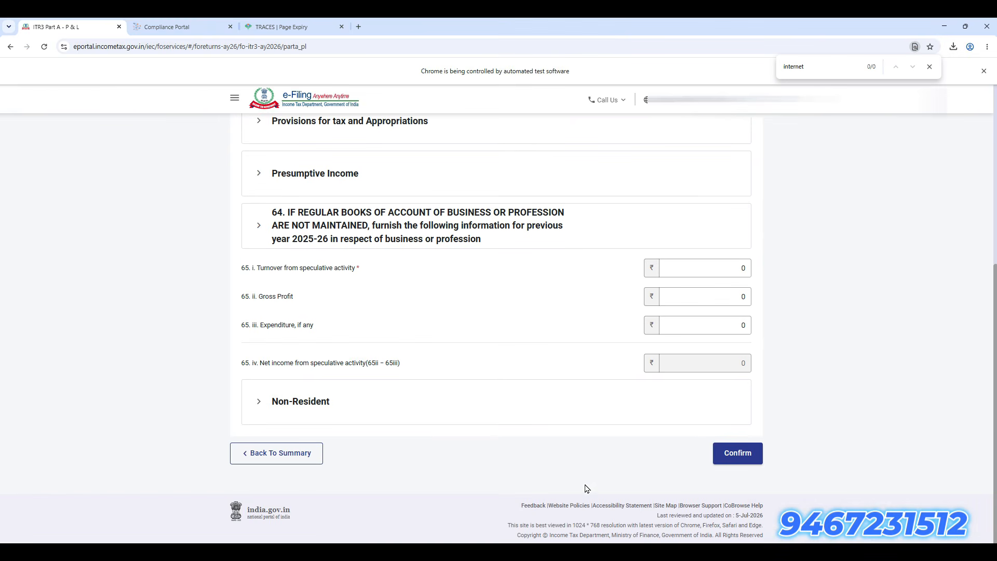
pyautogui.click(729, 452)
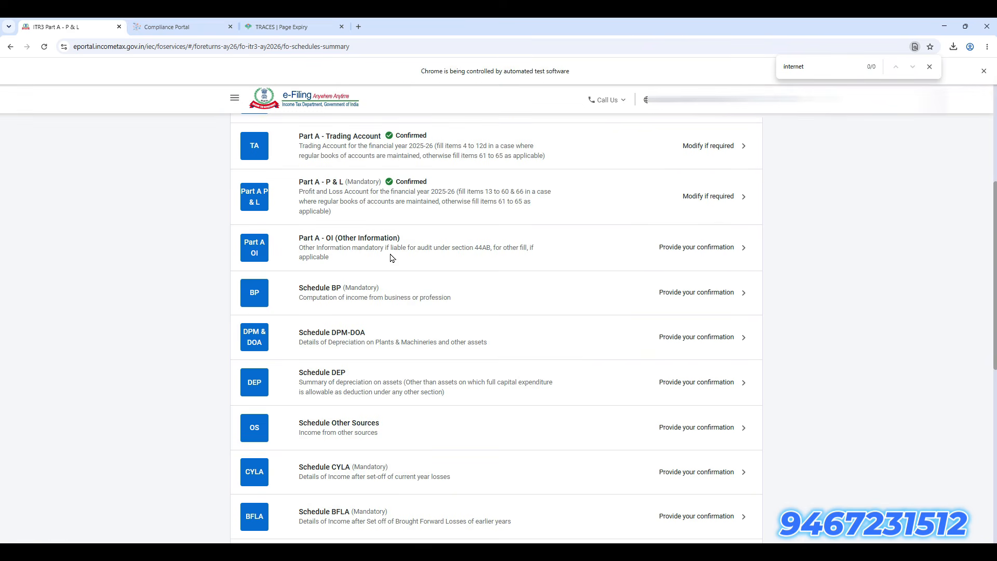
# Step: Open Part A - OI (Other Information) from the return summary and confirm it with its existing entries
pyautogui.click(495, 247)
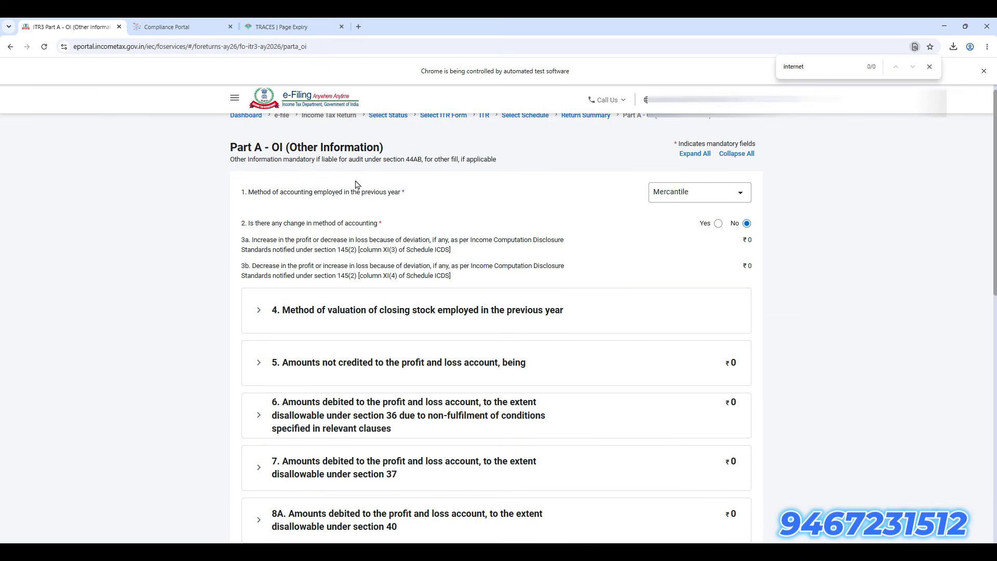
pyautogui.scroll(-10, 574, 471)
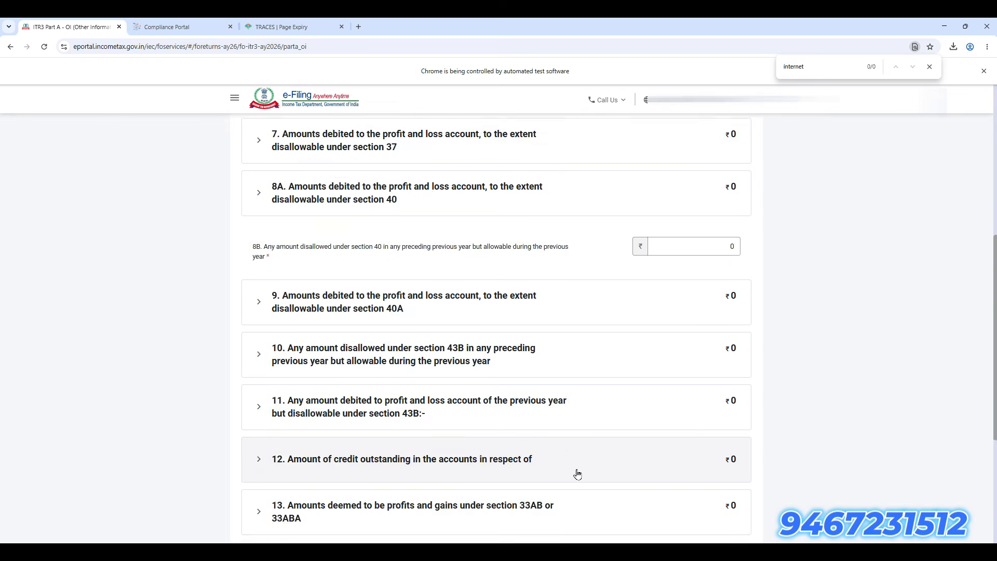
pyautogui.click(735, 464)
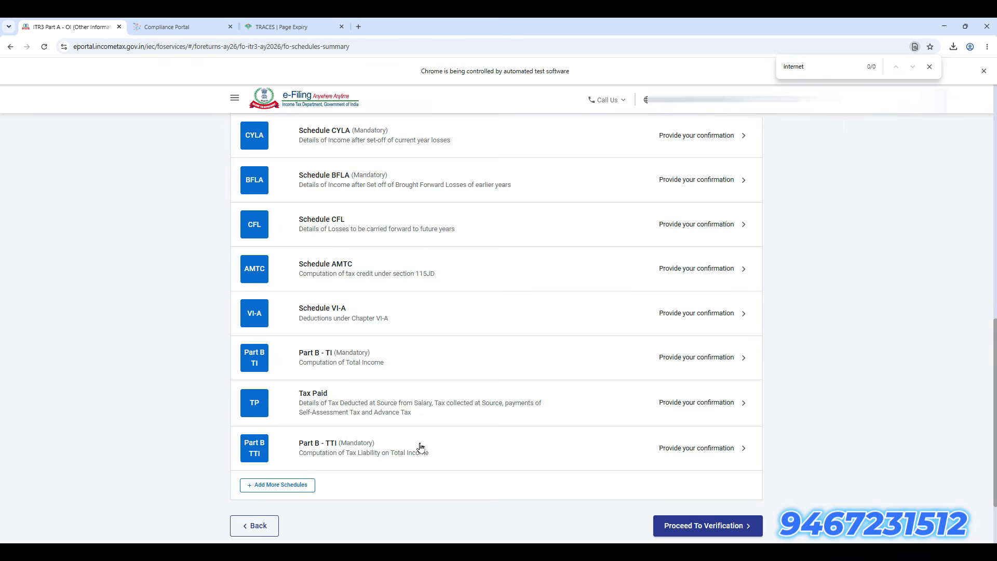
# Step: Open Schedule DPM-DOA from the return summary and expand Schedule DPM for plant and machinery
pyautogui.scroll(7, 420, 443)
pyautogui.scroll(1, 420, 442)
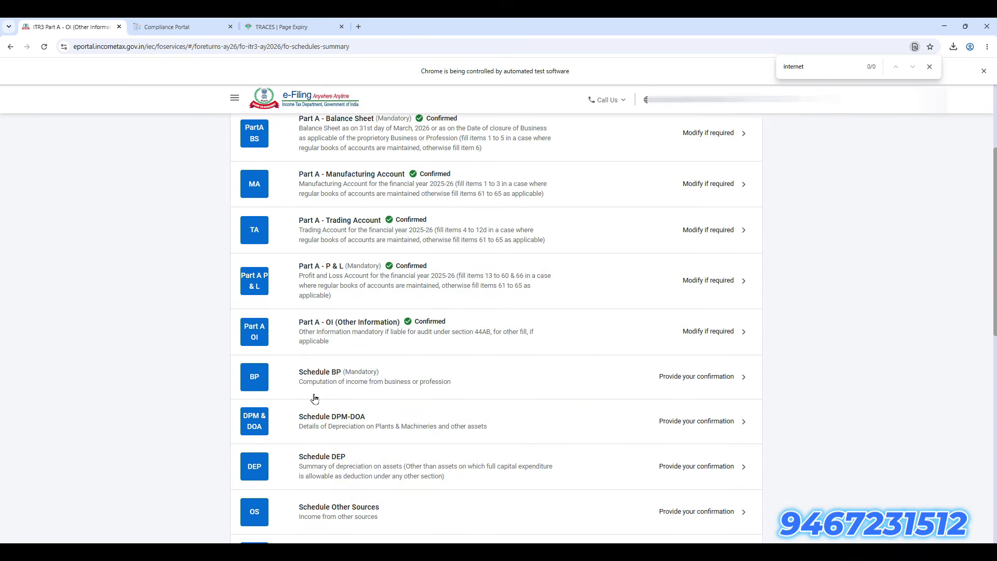
pyautogui.click(431, 427)
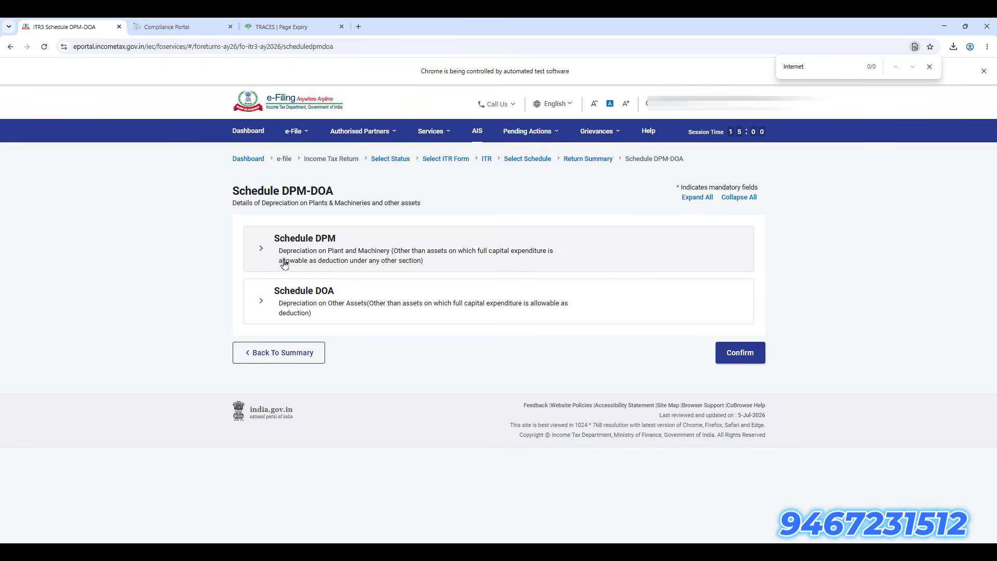
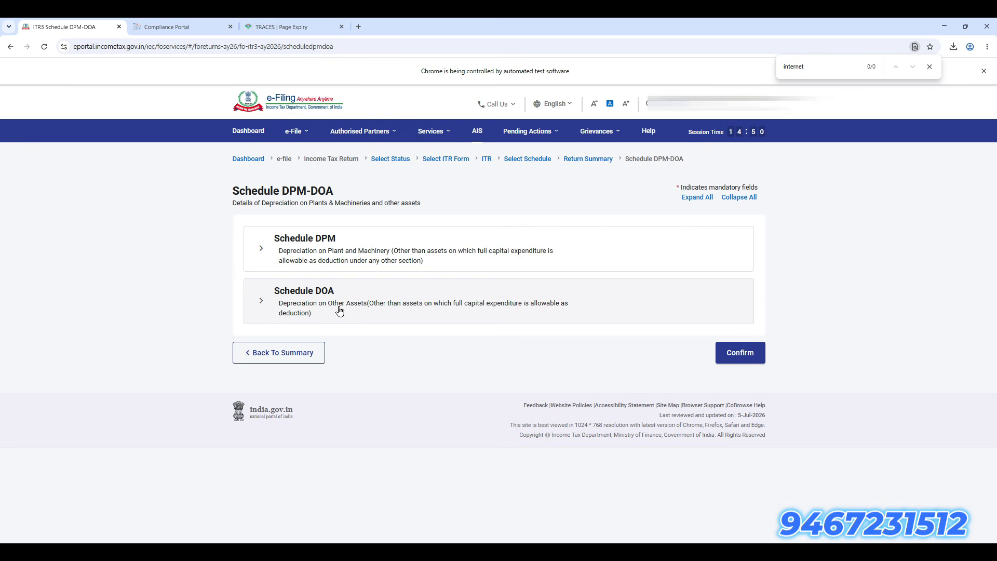
pyautogui.click(400, 256)
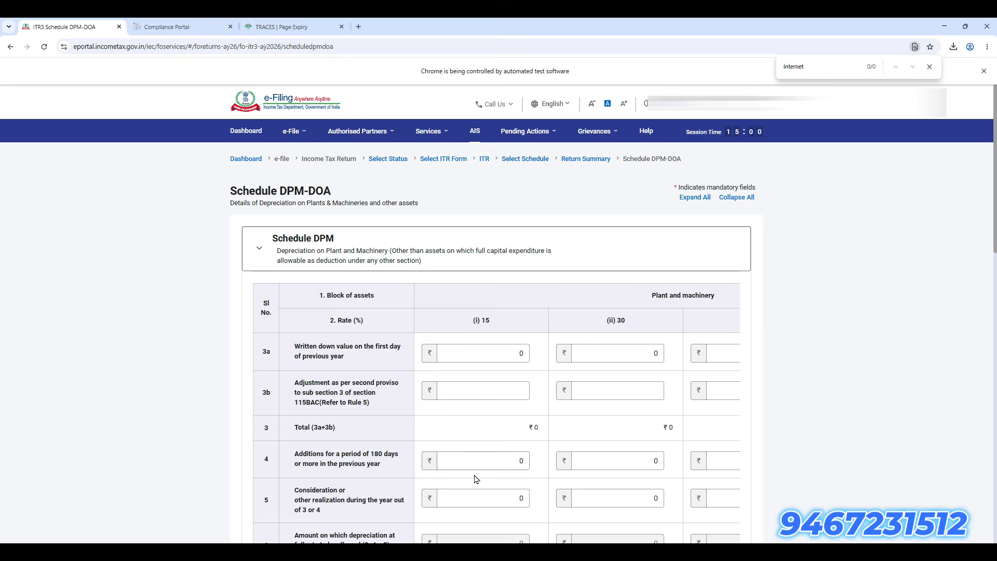
# Step: Examine the depreciation rows of Schedule DPM across the 15, 30, 40 and 45 percent rate columns
pyautogui.scroll(-3, 477, 480)
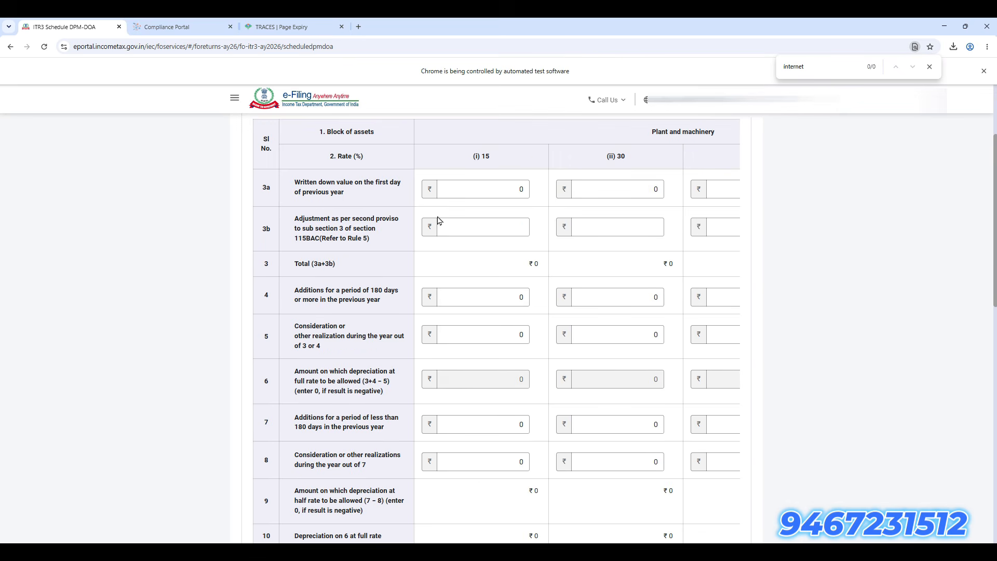
pyautogui.scroll(4, 433, 203)
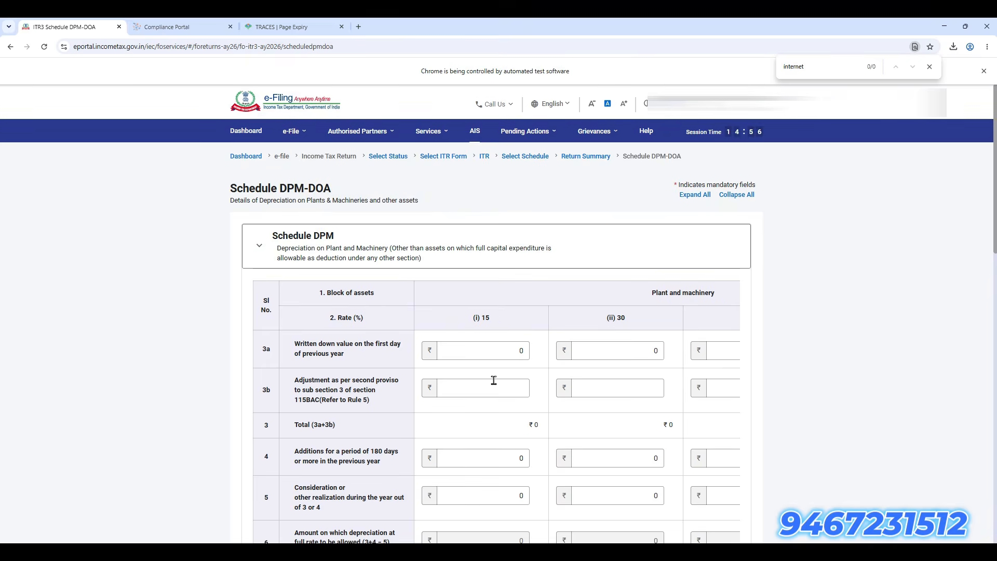
pyautogui.scroll(-4, 495, 386)
pyautogui.scroll(1, 494, 387)
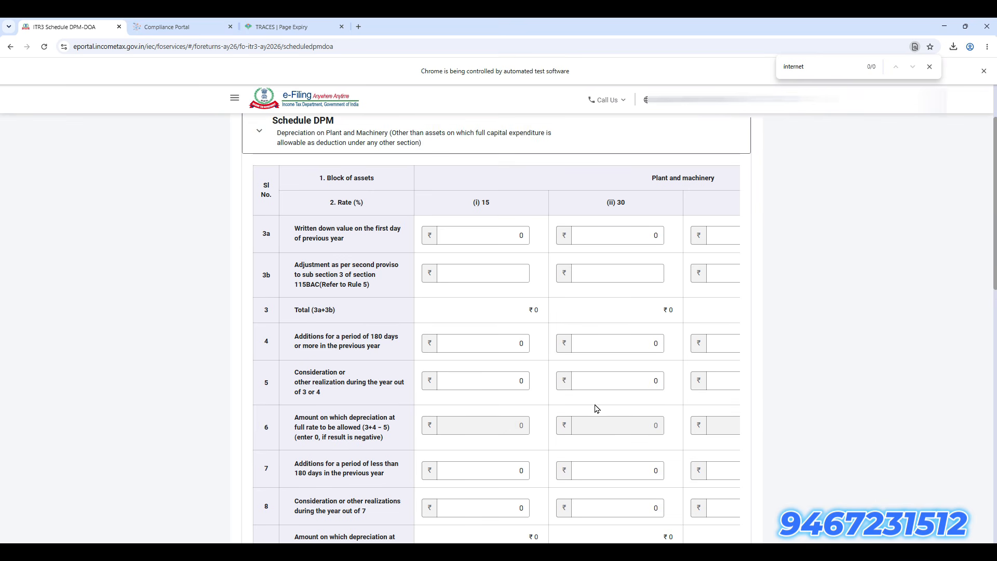
pyautogui.scroll(1, 597, 409)
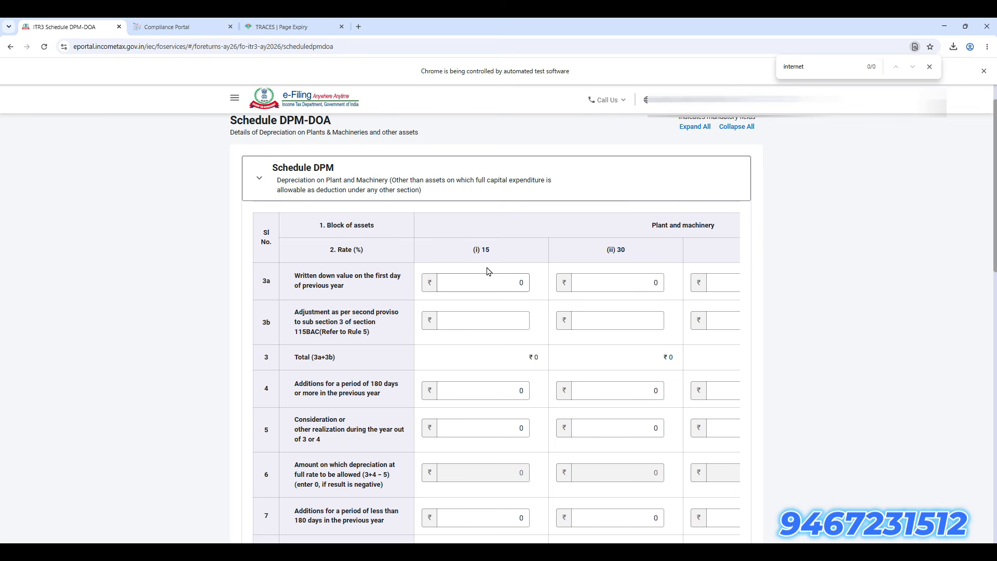
pyautogui.moveTo(329, 252); pyautogui.dragTo(541, 260)
pyautogui.scroll(-2, 621, 377)
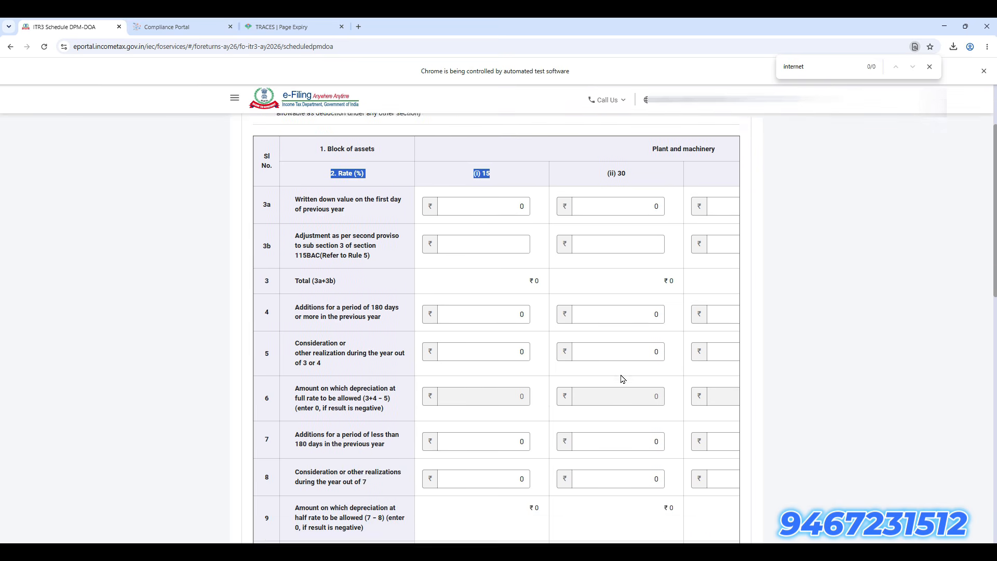
pyautogui.scroll(-10, 622, 378)
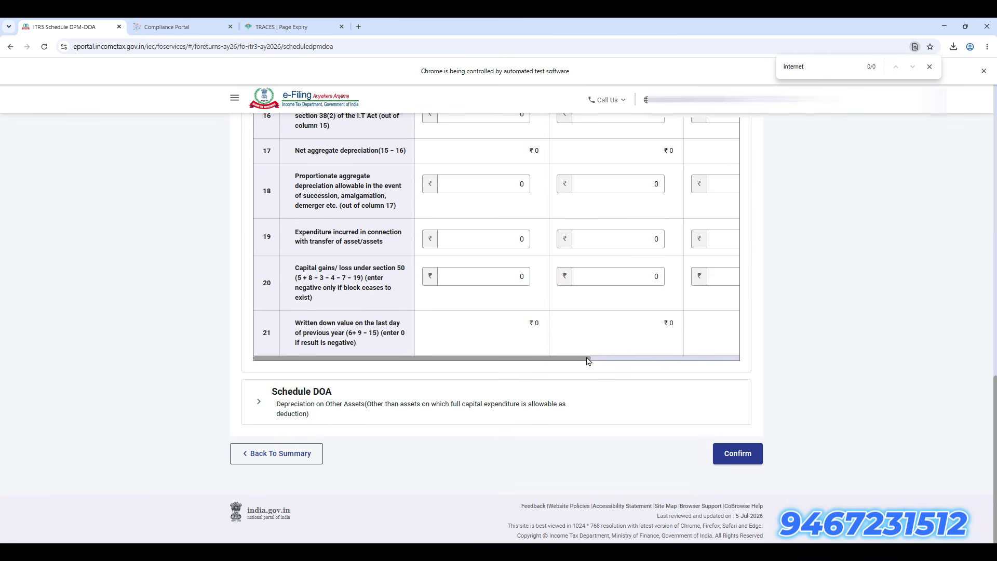
pyautogui.moveTo(588, 359); pyautogui.dragTo(733, 369)
pyautogui.scroll(15, 587, 416)
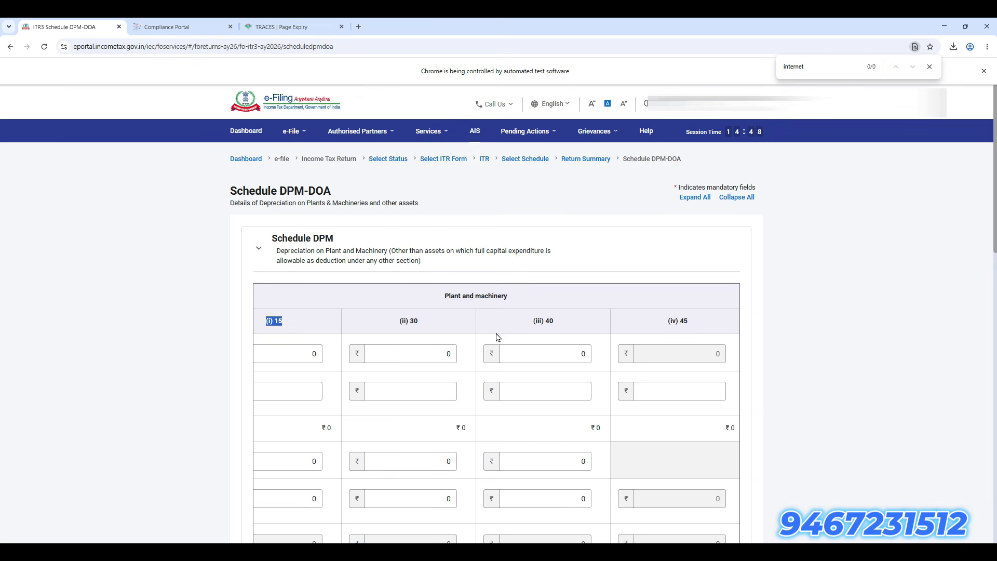
pyautogui.scroll(-6, 563, 383)
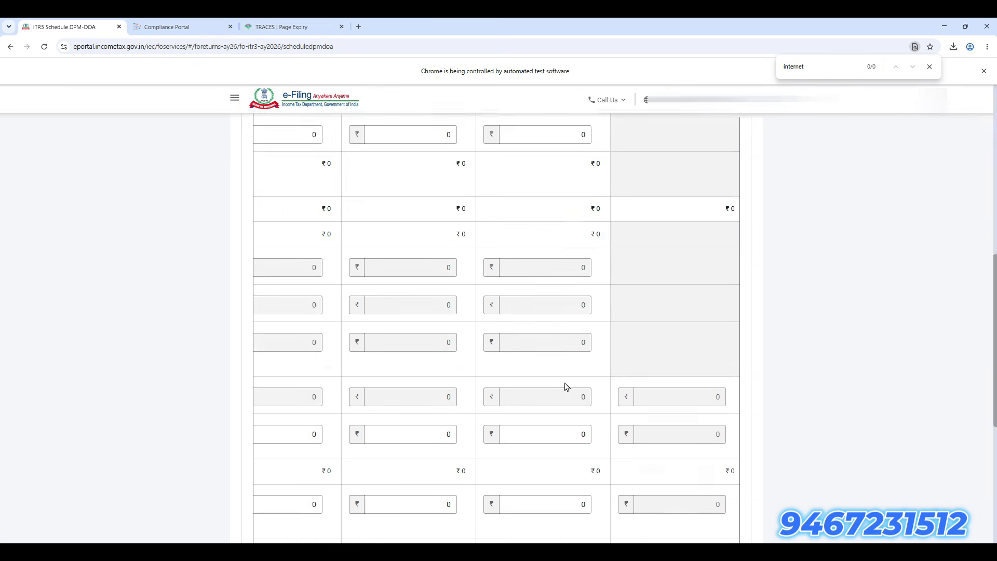
pyautogui.scroll(-4, 566, 387)
pyautogui.moveTo(664, 450); pyautogui.dragTo(402, 449)
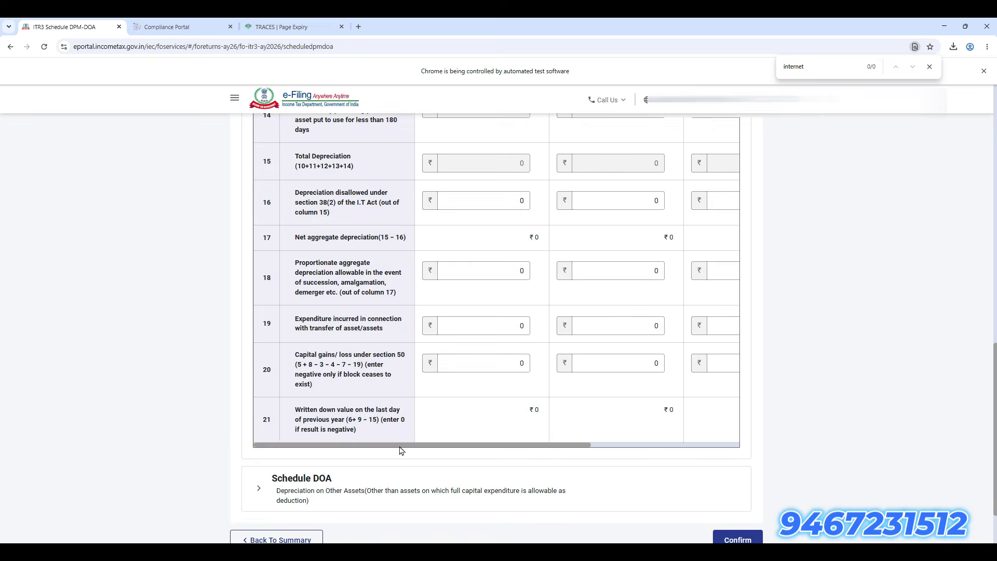
pyautogui.scroll(10, 413, 456)
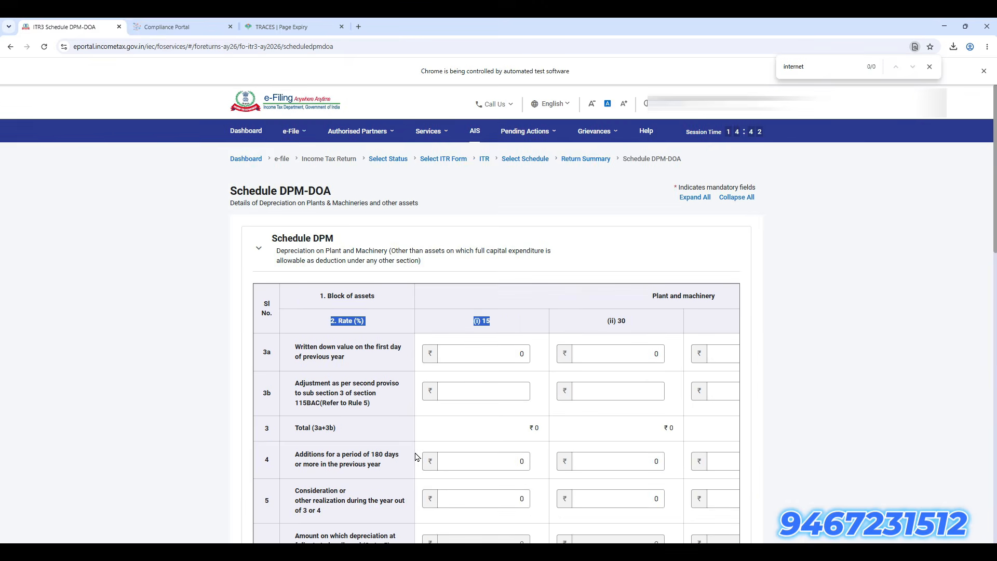
pyautogui.scroll(-1, 416, 457)
pyautogui.click(514, 285)
pyautogui.doubleClick(513, 285)
# Step: Switch to the Excel Depreciation sheet and review the 15% AC and 40% laptop blocks with their additions
pyautogui.hotkey('alt', 'Tab')
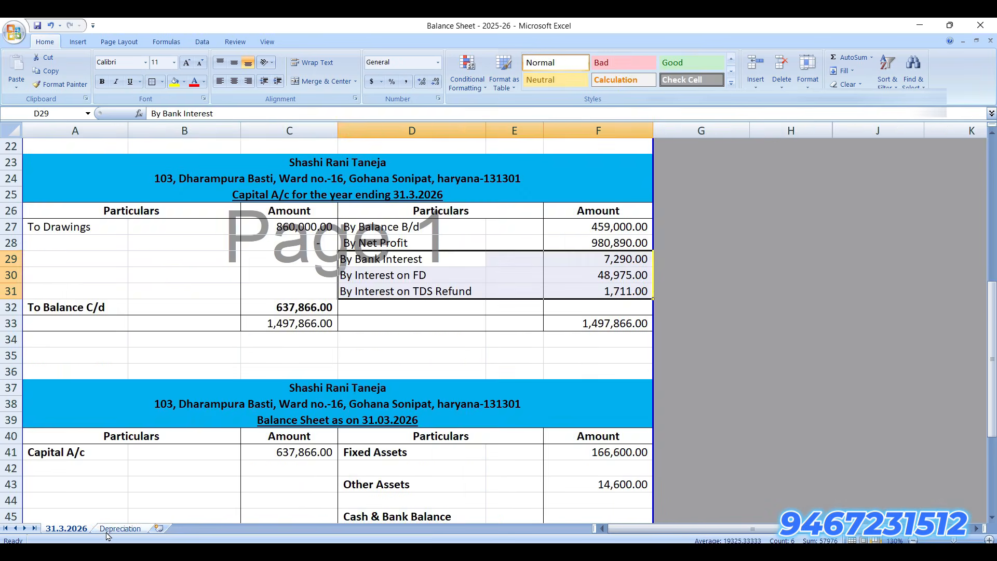
pyautogui.click(110, 530)
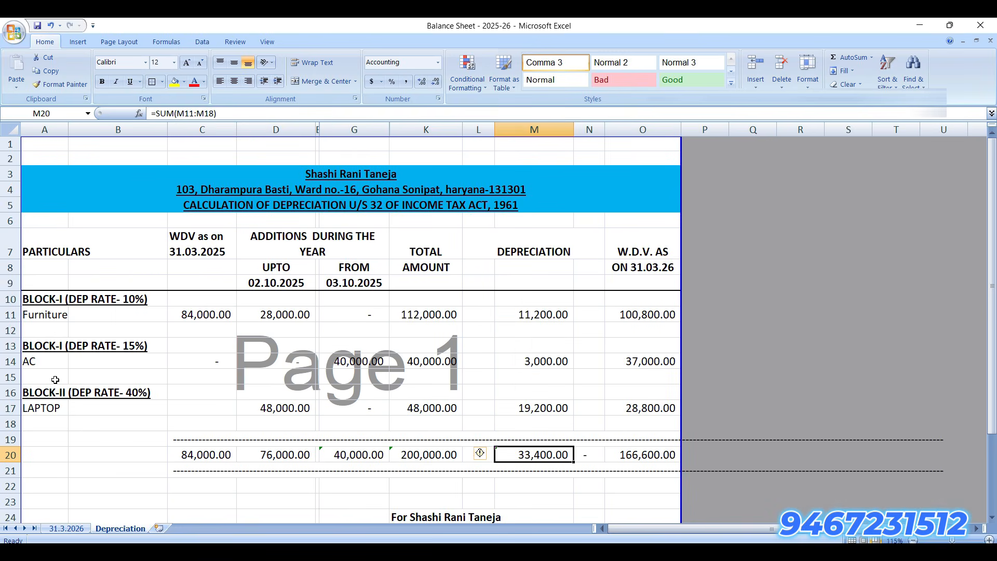
pyautogui.click(57, 345)
pyautogui.click(58, 388)
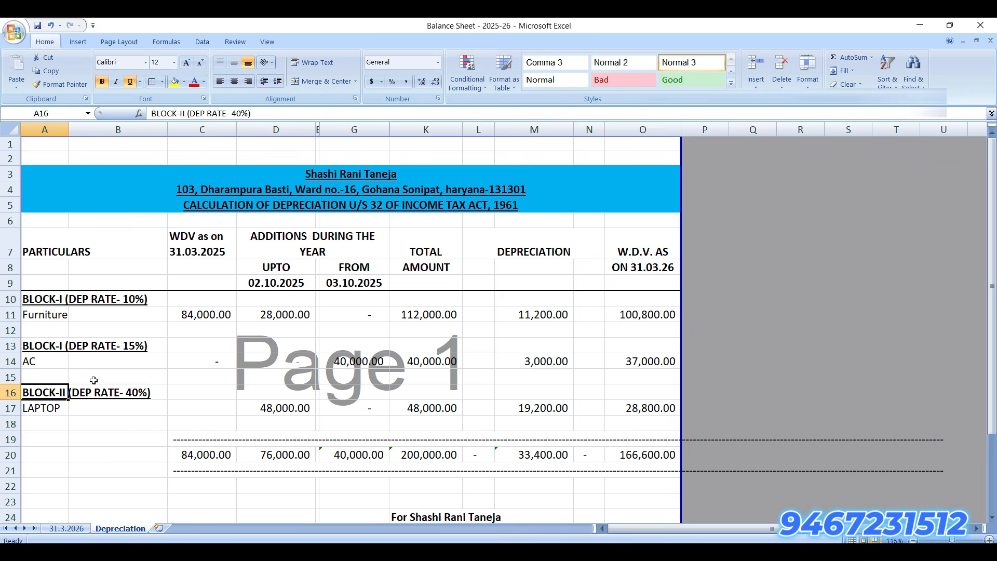
pyautogui.click(110, 344)
pyautogui.click(104, 391)
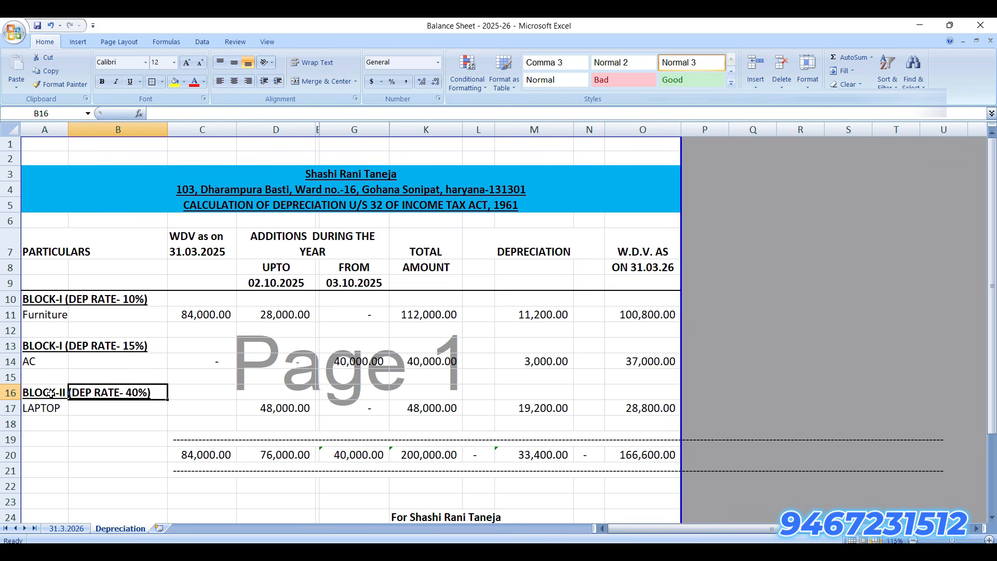
pyautogui.click(41, 366)
pyautogui.click(360, 362)
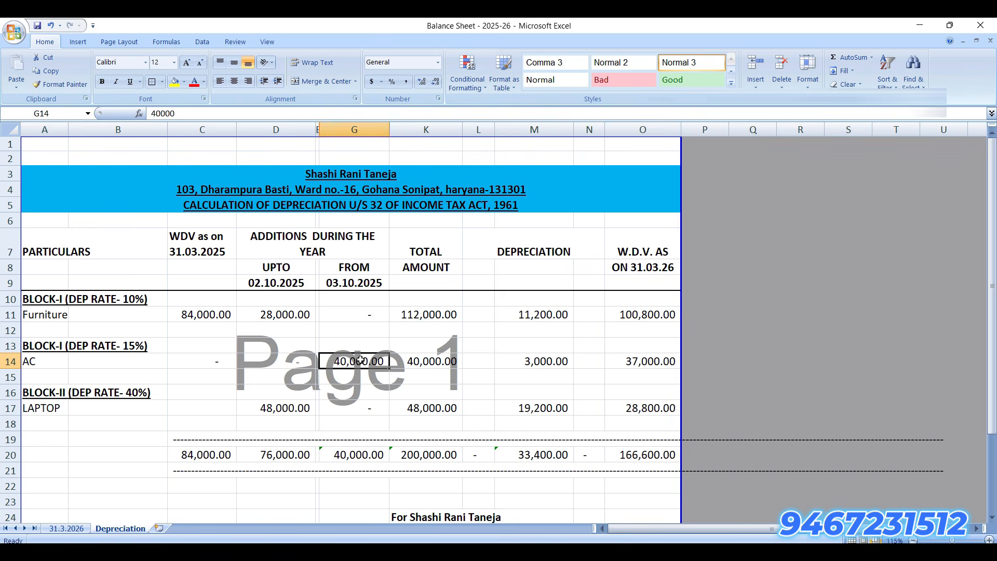
pyautogui.click(36, 409)
pyautogui.click(260, 410)
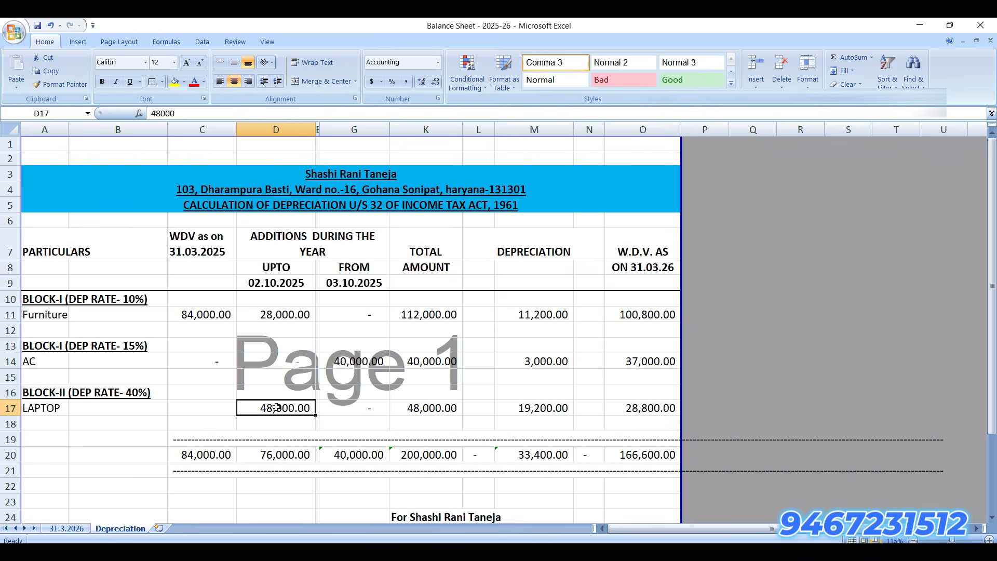
# Step: Check the opening WDV cells C14:C17 and the addition periods of the AC and laptop in the depreciation sheet
pyautogui.press('alt')
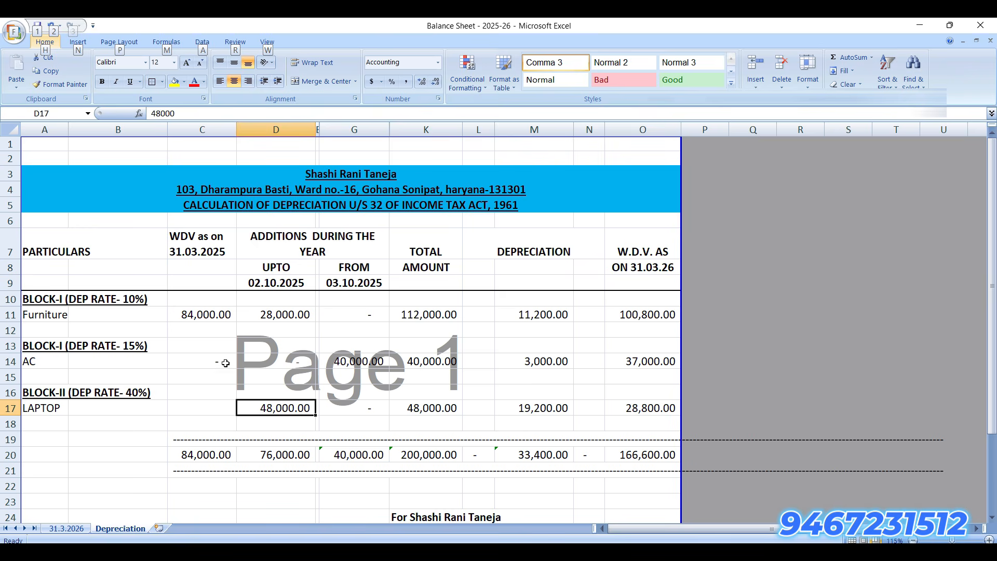
pyautogui.moveTo(200, 362); pyautogui.dragTo(208, 411)
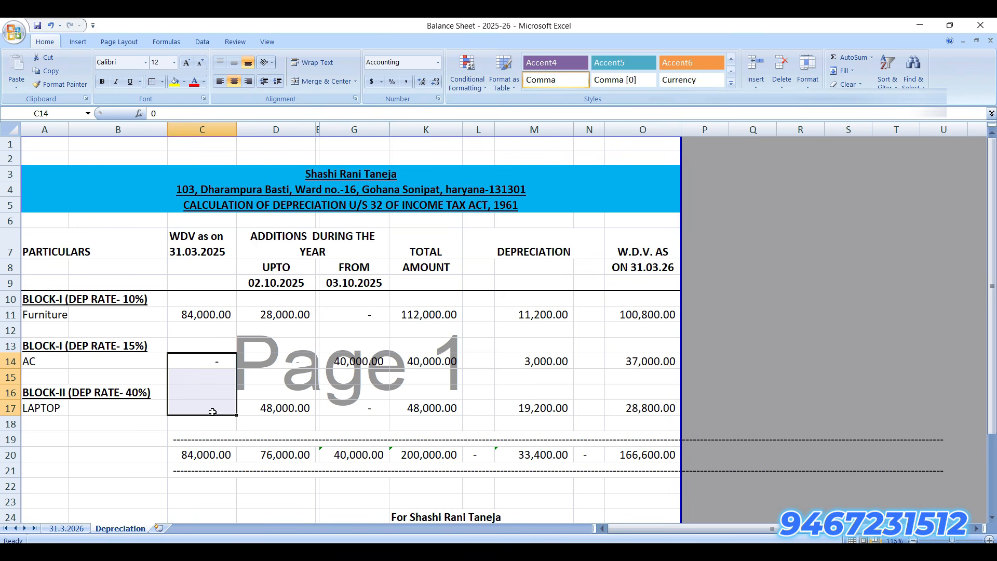
pyautogui.click(281, 408)
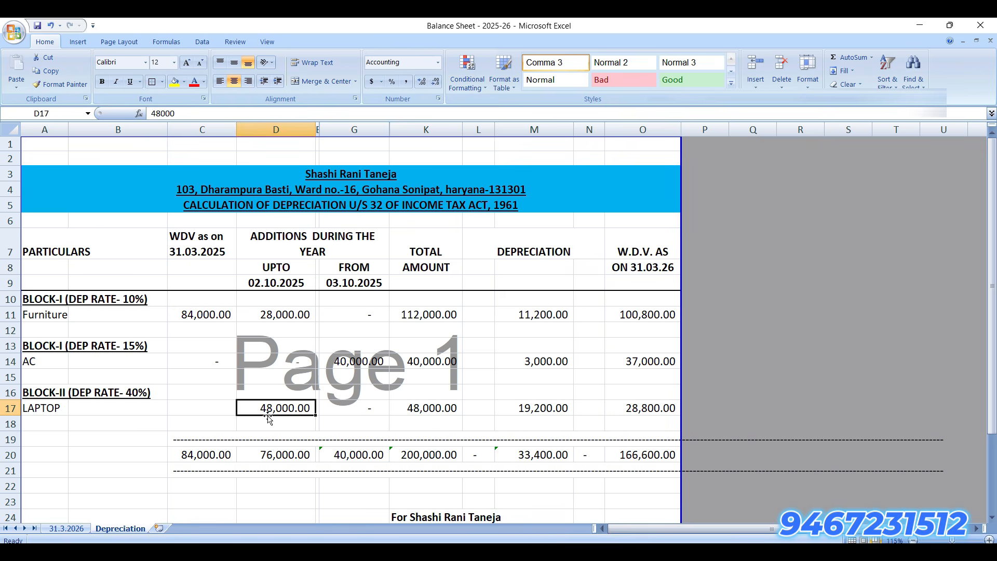
pyautogui.click(372, 361)
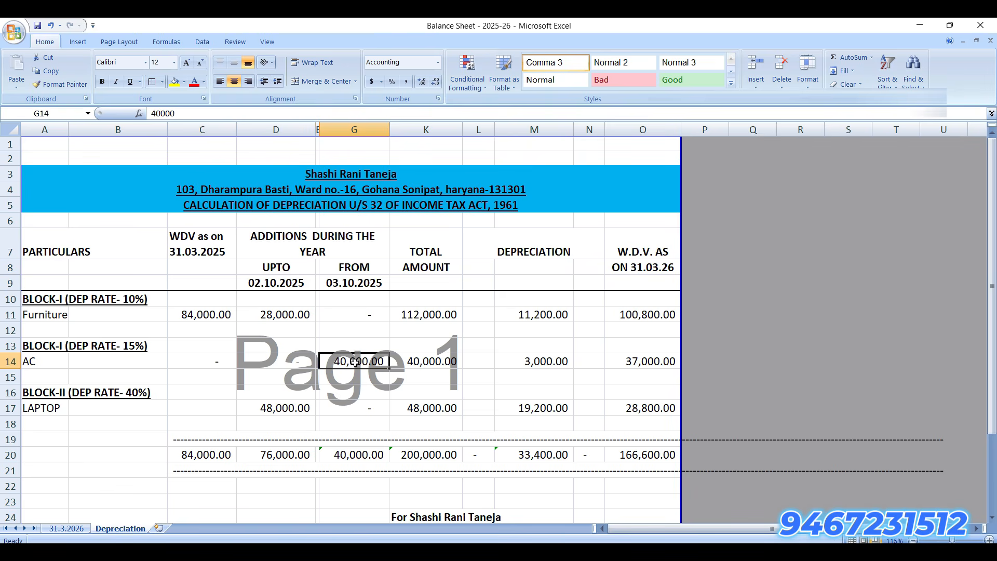
pyautogui.click(291, 409)
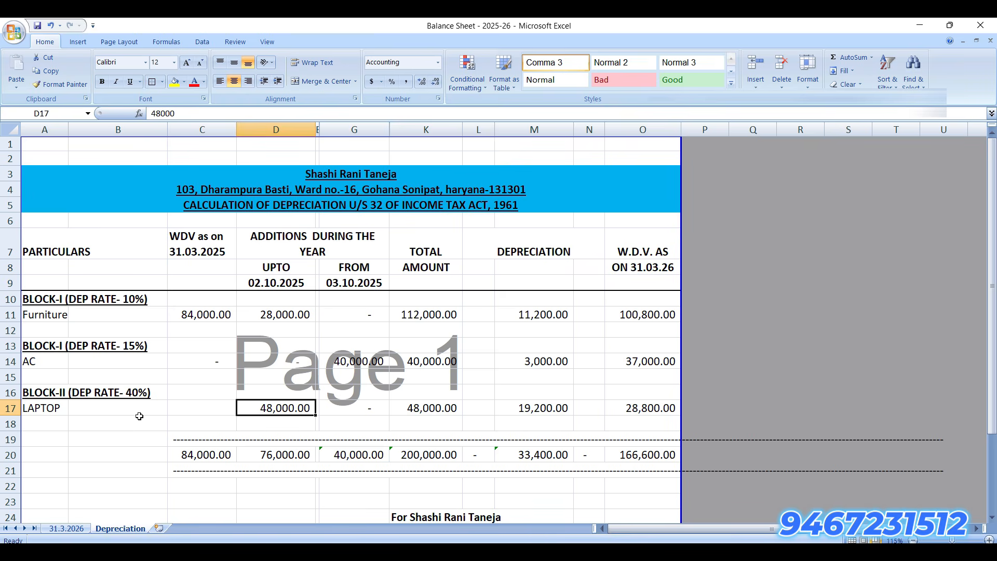
pyautogui.click(107, 395)
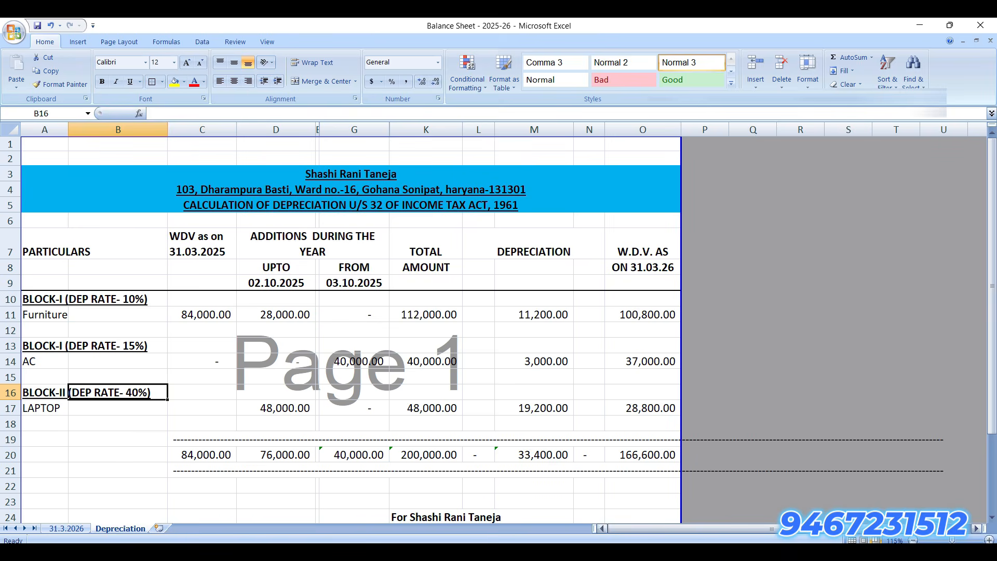
# Step: Back on the e-filing portal, enter 48000 in Schedule DPM as additions for 180 days or more in the 40% column
pyautogui.click(764, 550)
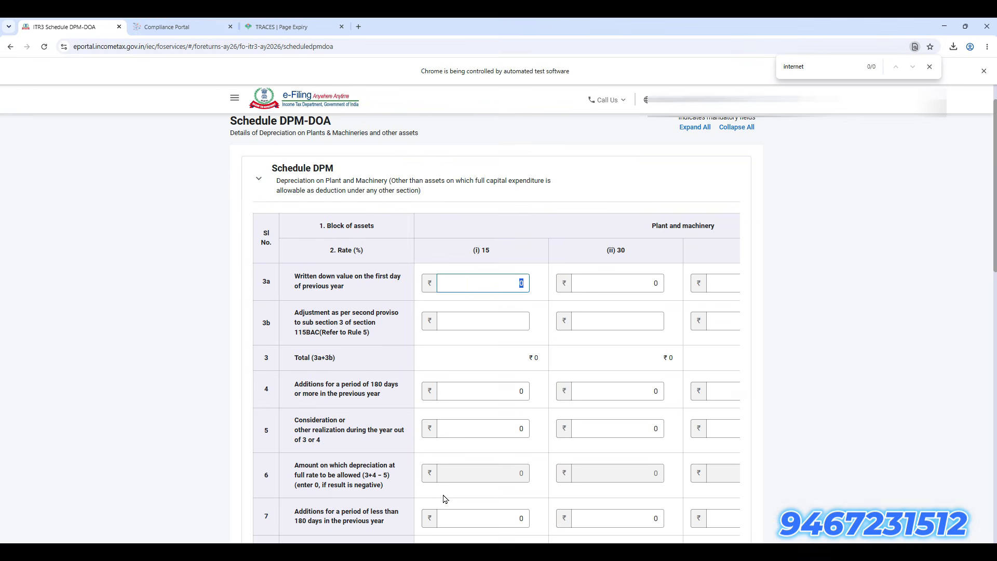
pyautogui.scroll(-15, 445, 498)
pyautogui.scroll(12, 445, 499)
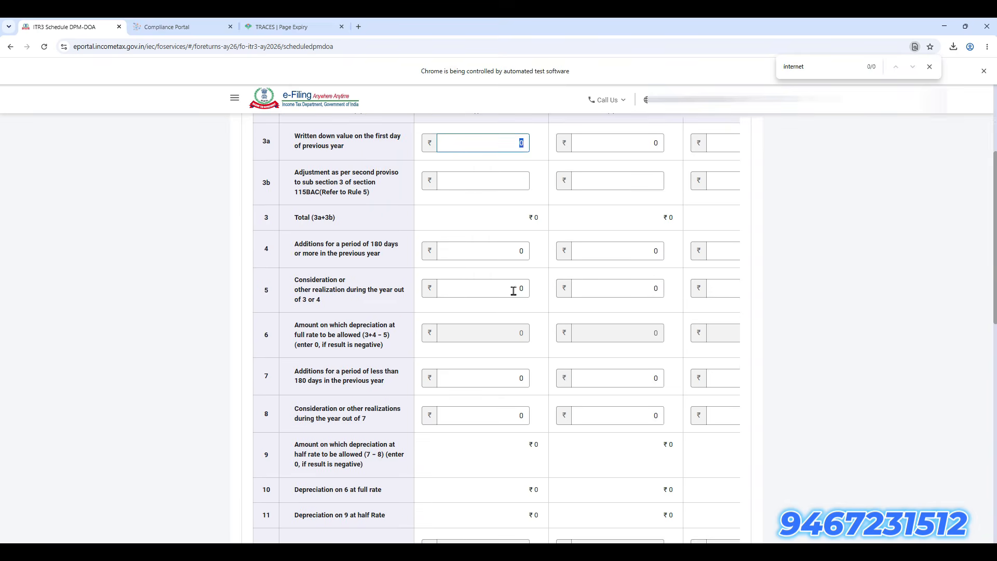
pyautogui.scroll(4, 514, 291)
pyautogui.scroll(-2, 312, 343)
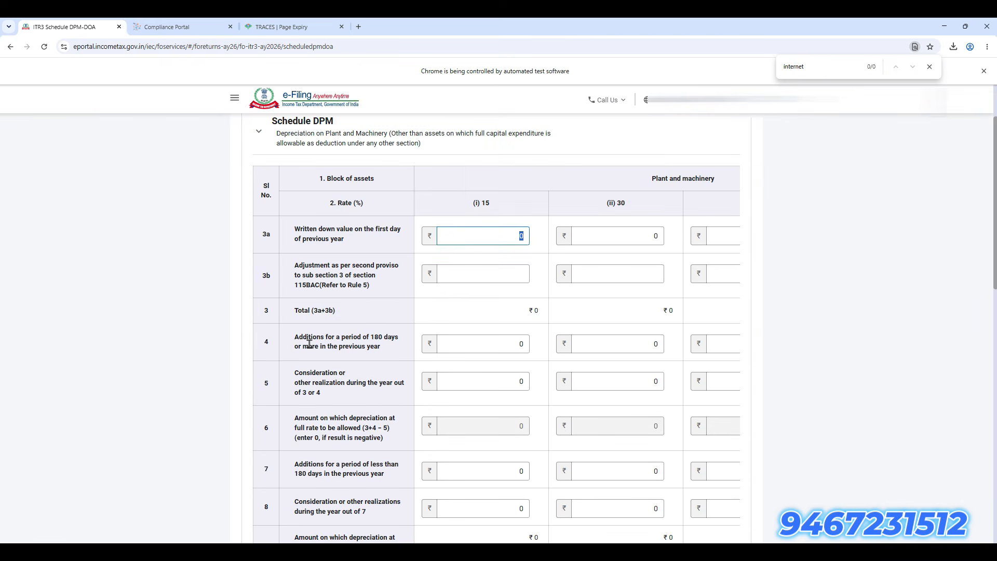
pyautogui.hotkey('alt', 'Tab')
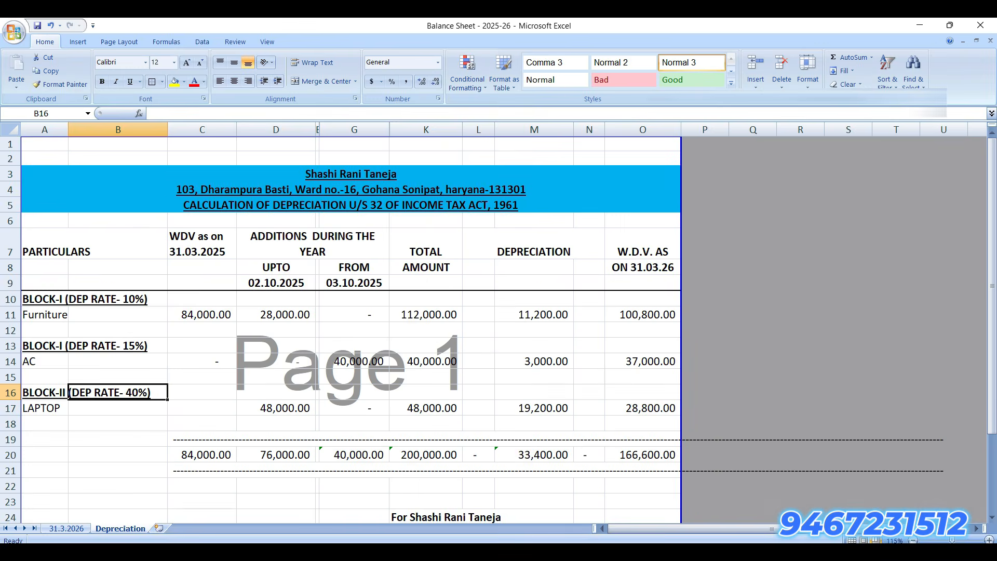
pyautogui.hotkey('alt', 'Tab')
pyautogui.click(514, 344)
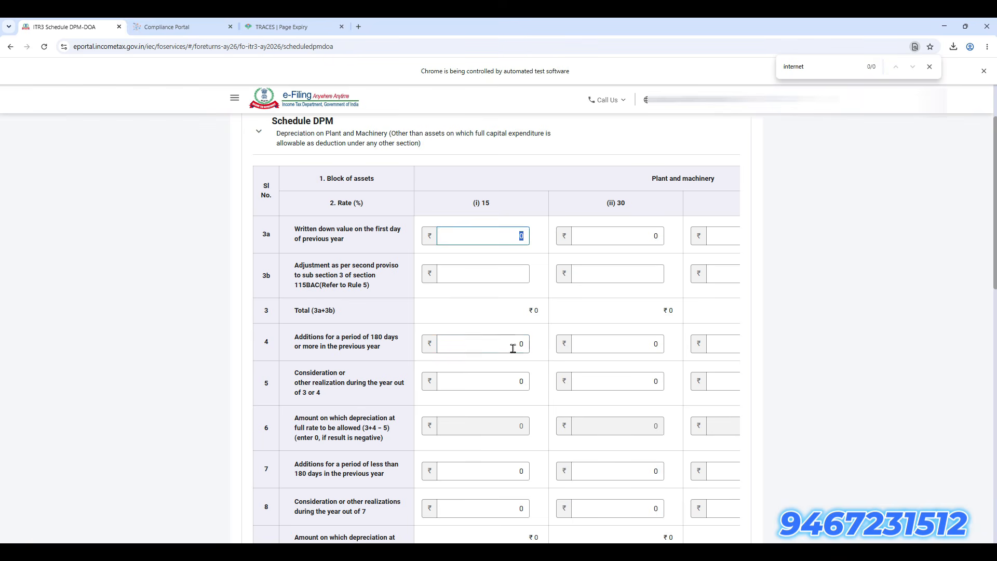
pyautogui.press('Tab')
pyautogui.press('Tab')
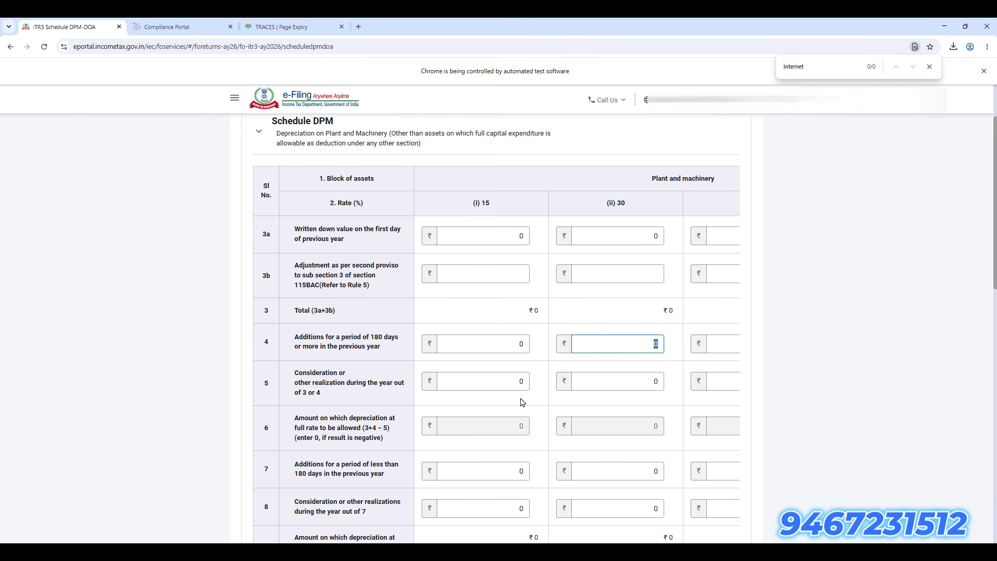
pyautogui.press('Tab')
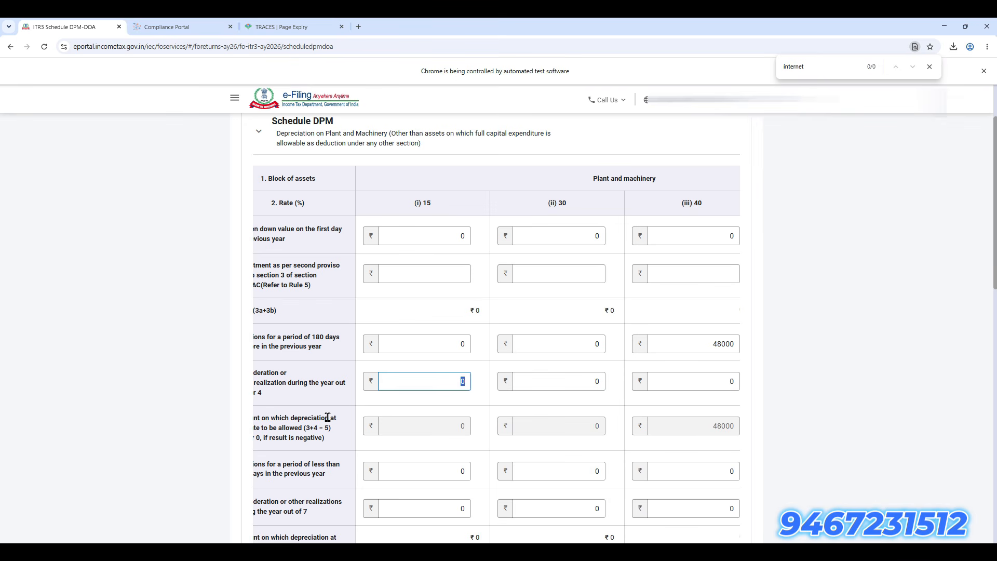
# Step: Check the AC addition in the Excel sheet and enter 40000 as additions for less than 180 days in Schedule DPM's 15% column
pyautogui.hotkey('alt', 'Tab')
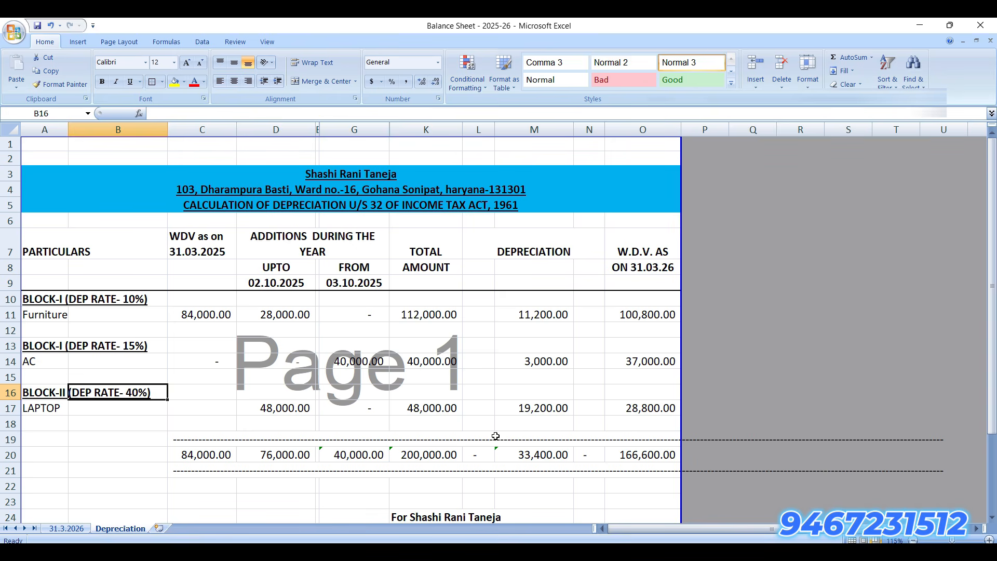
pyautogui.click(364, 364)
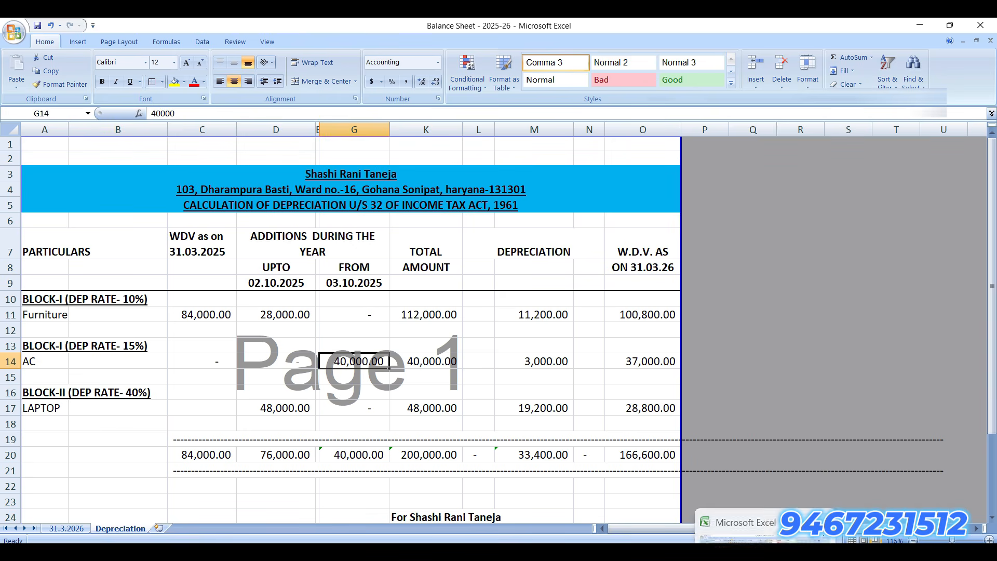
pyautogui.hotkey('alt', 'Tab')
pyautogui.moveTo(311, 347); pyautogui.dragTo(217, 359)
pyautogui.click(334, 384)
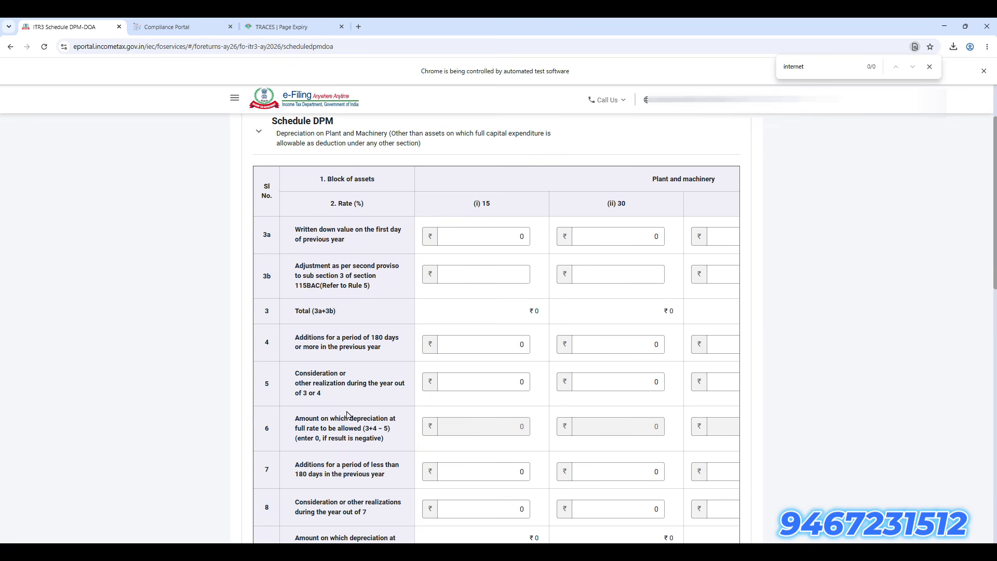
pyautogui.scroll(-2, 353, 419)
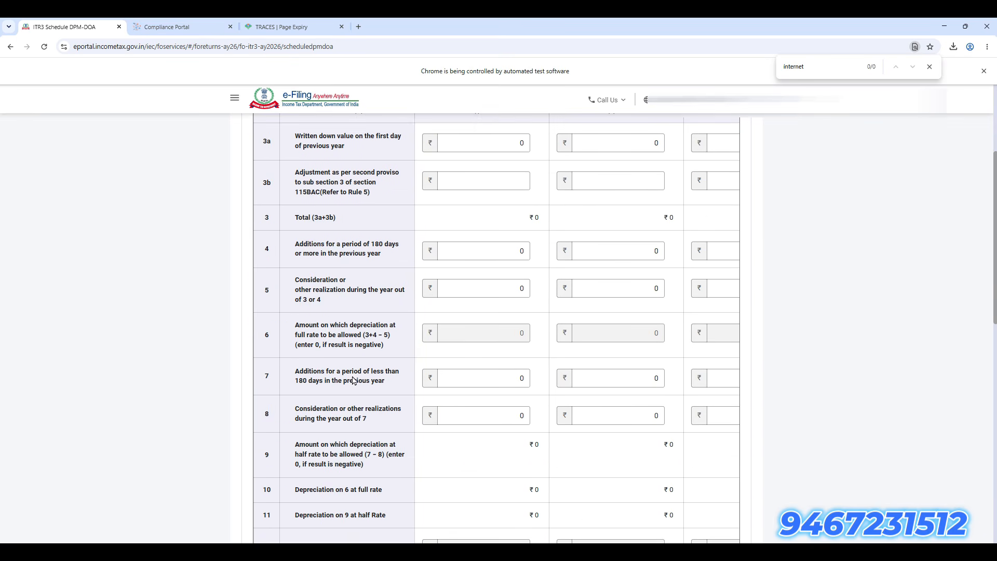
pyautogui.scroll(-2, 384, 398)
pyautogui.click(502, 380)
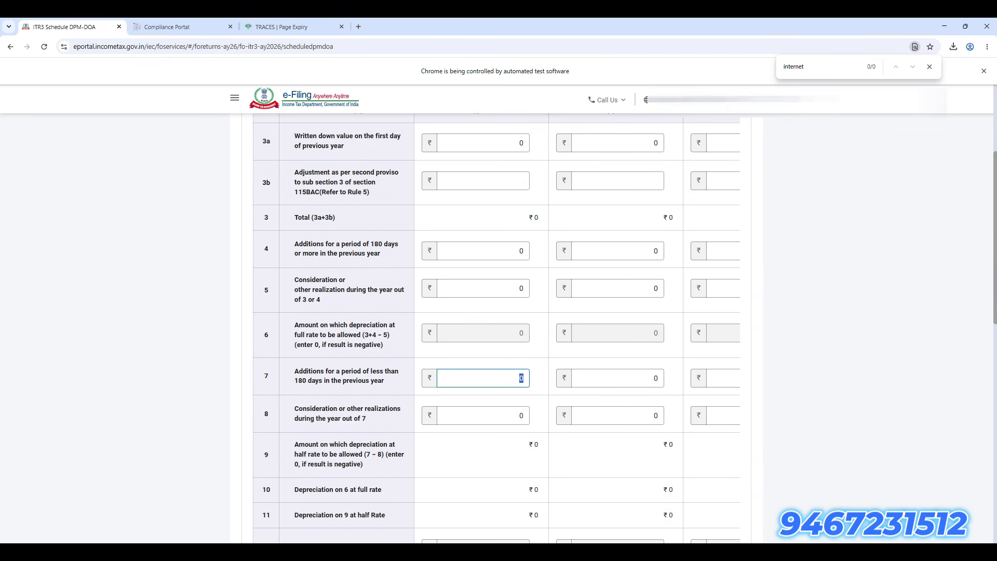
pyautogui.hotkey('alt', 'Tab')
pyautogui.hotkey('alt', 'Tab')
pyautogui.press('Tab')
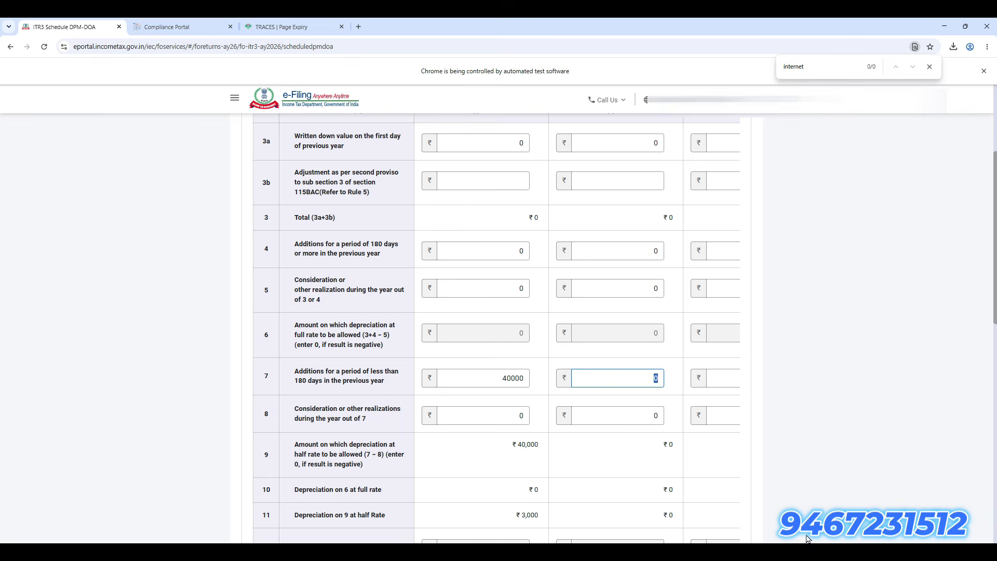
# Step: Compare the closing written down values of Schedule DPM's 15% and 40% columns with the AC and laptop rows in the Excel Depreciation sheet
pyautogui.scroll(-10, 639, 412)
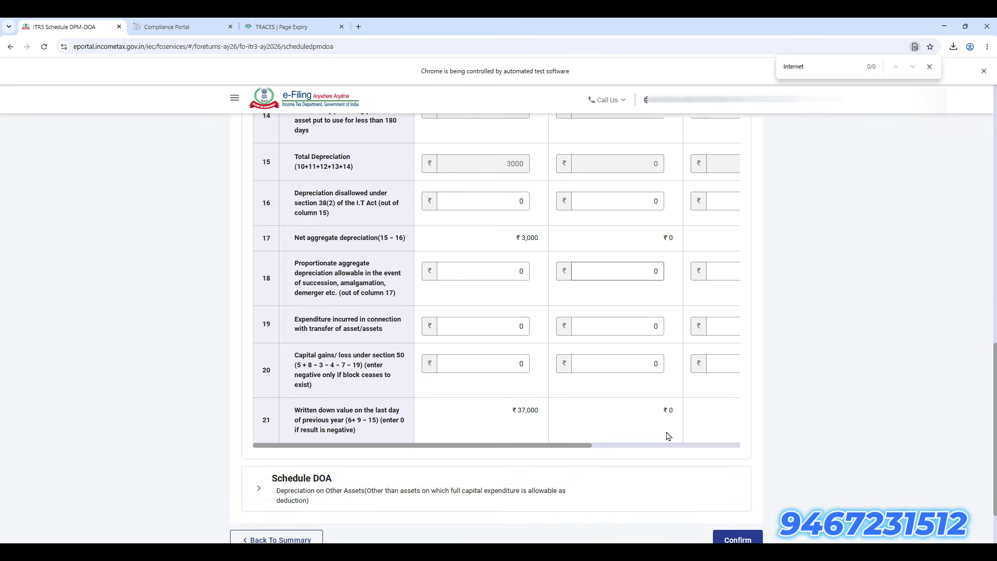
pyautogui.moveTo(582, 447); pyautogui.dragTo(654, 450)
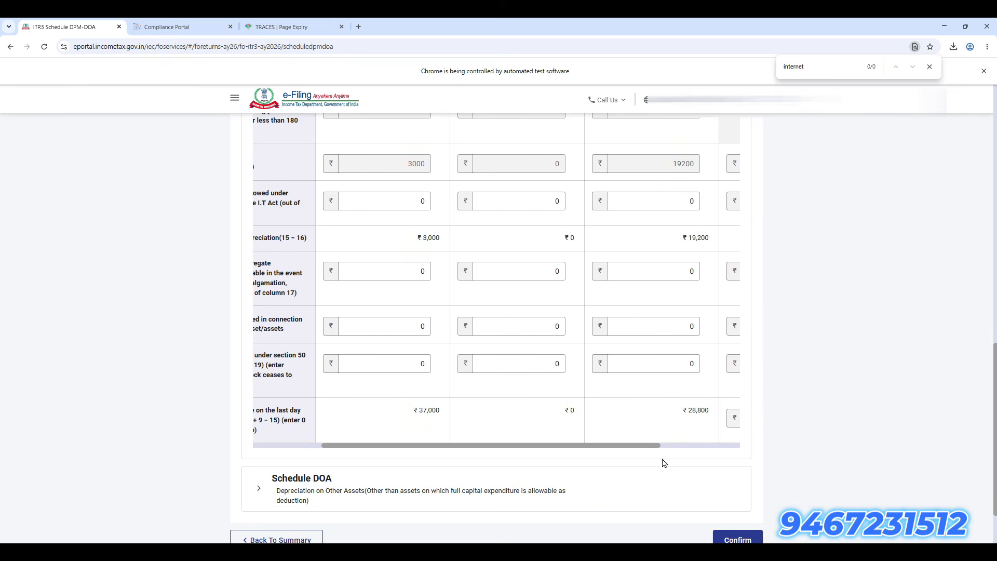
pyautogui.hotkey('alt', 'Tab')
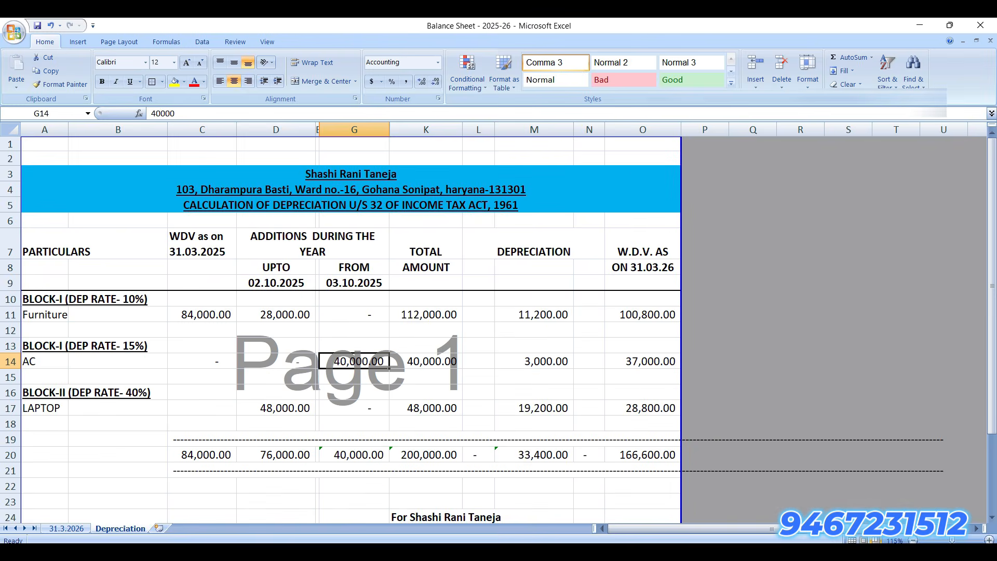
pyautogui.click(659, 365)
pyautogui.hotkey('alt', 'Tab')
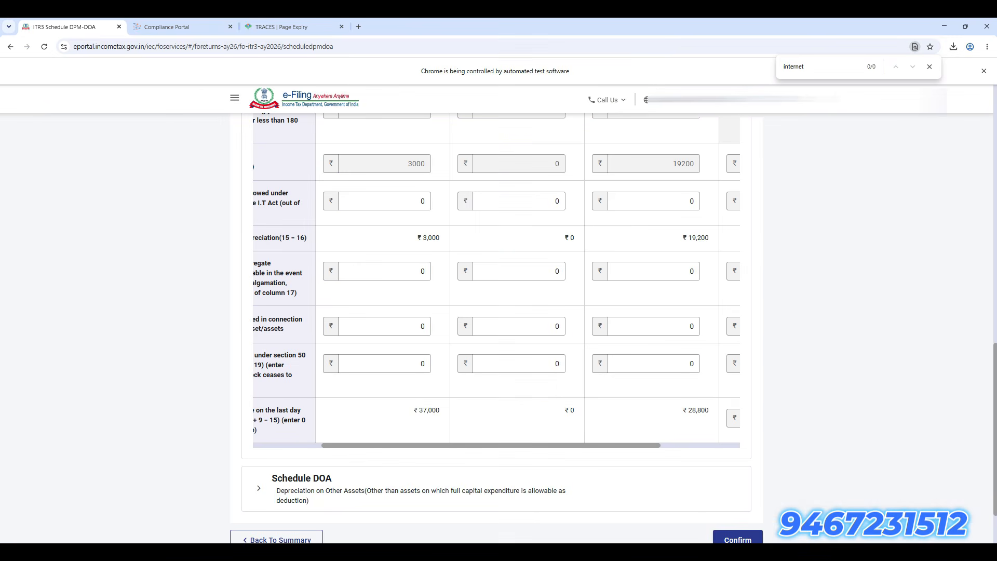
pyautogui.moveTo(679, 411); pyautogui.dragTo(710, 425)
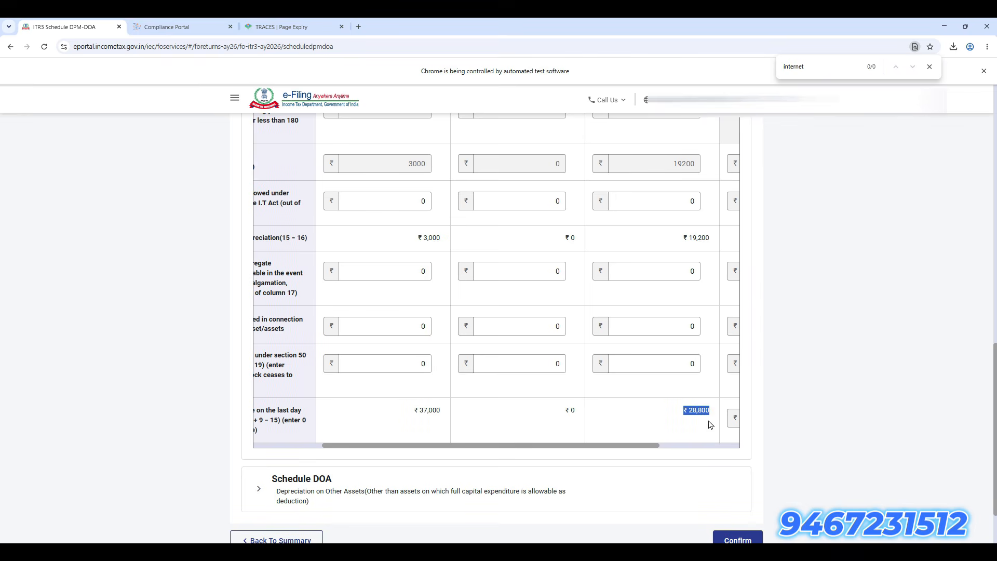
pyautogui.hotkey('alt', 'Tab')
pyautogui.click(647, 411)
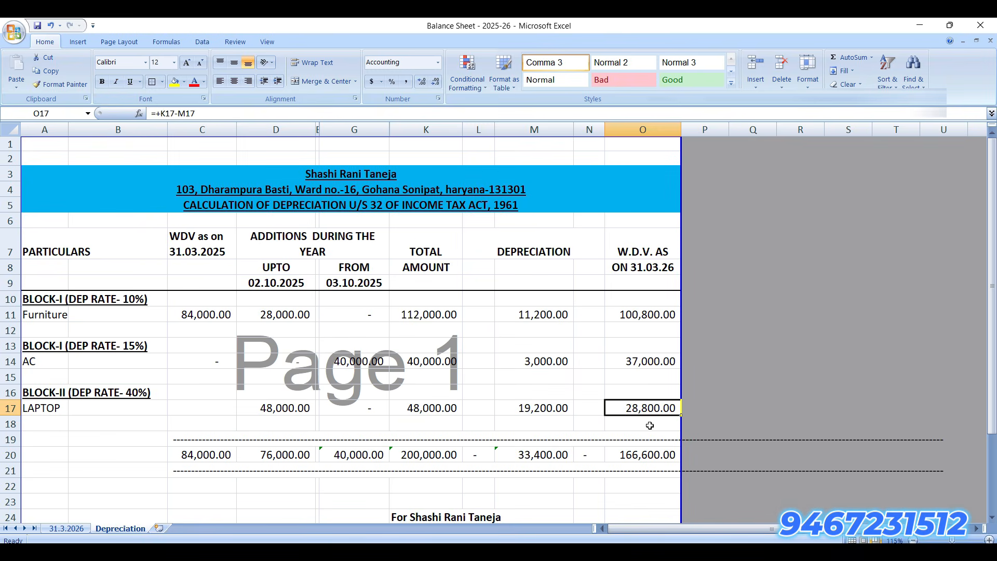
pyautogui.click(655, 343)
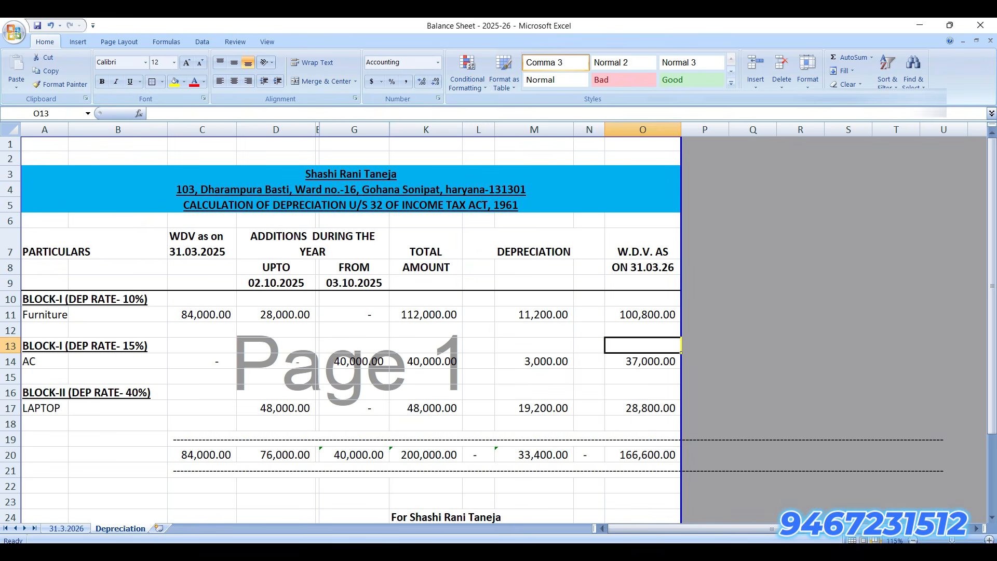
# Step: Return to the portal, collapse Schedule DPM and expand Schedule DOA for other assets
pyautogui.hotkey('alt', 'Tab')
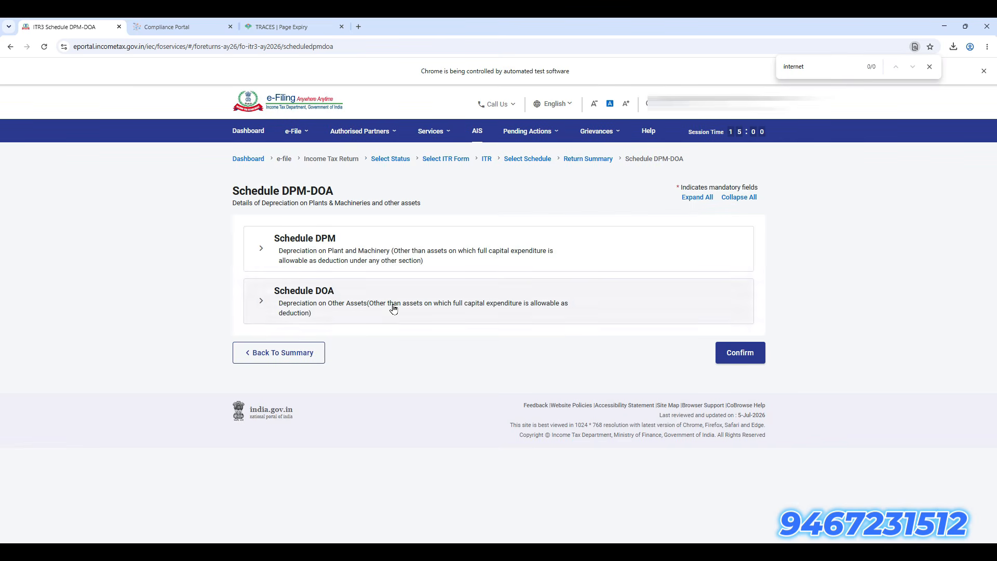
pyautogui.click(393, 307)
pyautogui.scroll(-3, 512, 381)
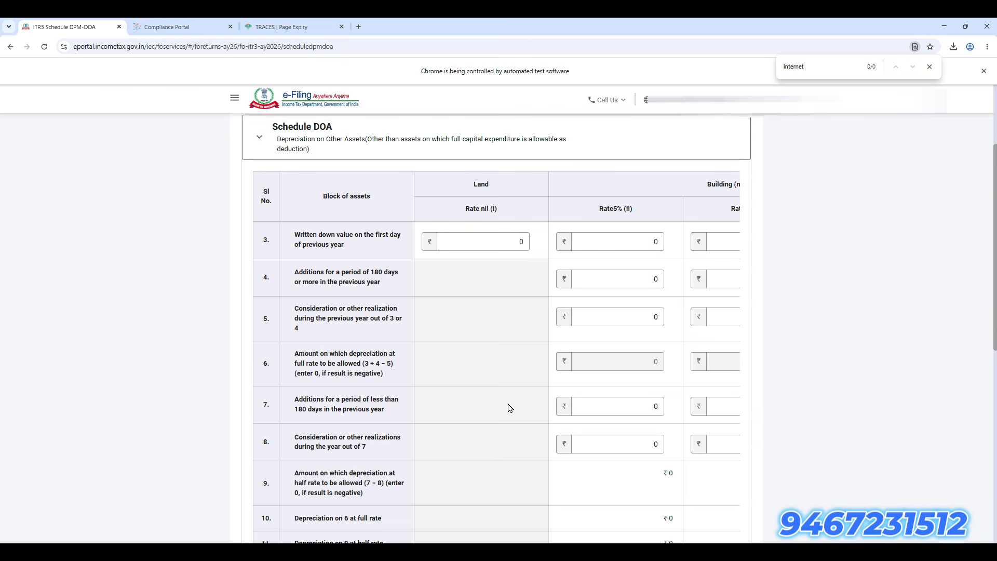
# Step: Look up the furniture's opening WDV in Excel and enter 84000 as first-day written down value in Schedule DOA's building 10% column
pyautogui.hotkey('alt', 'Tab')
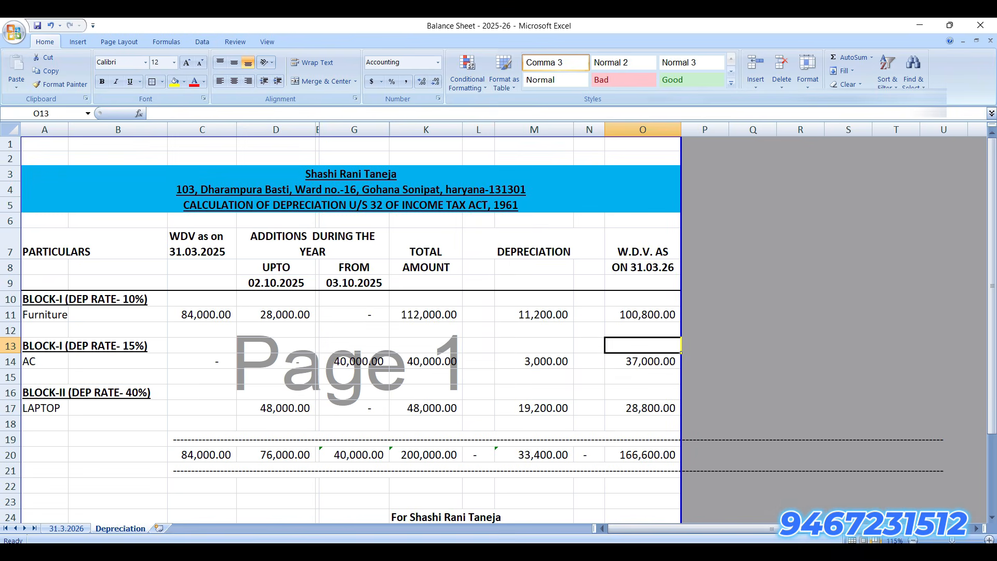
pyautogui.click(212, 317)
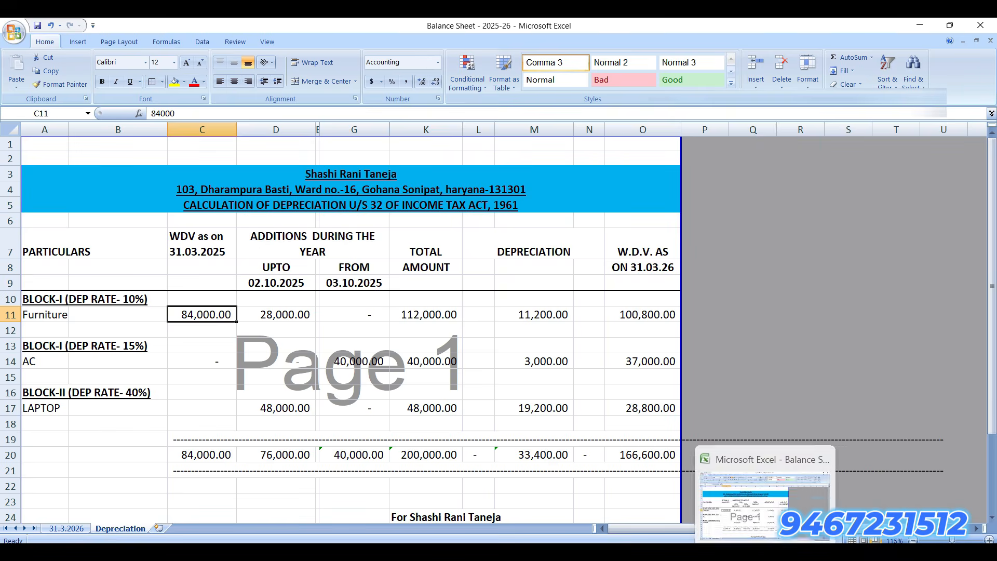
pyautogui.hotkey('alt', 'Tab')
pyautogui.click(495, 244)
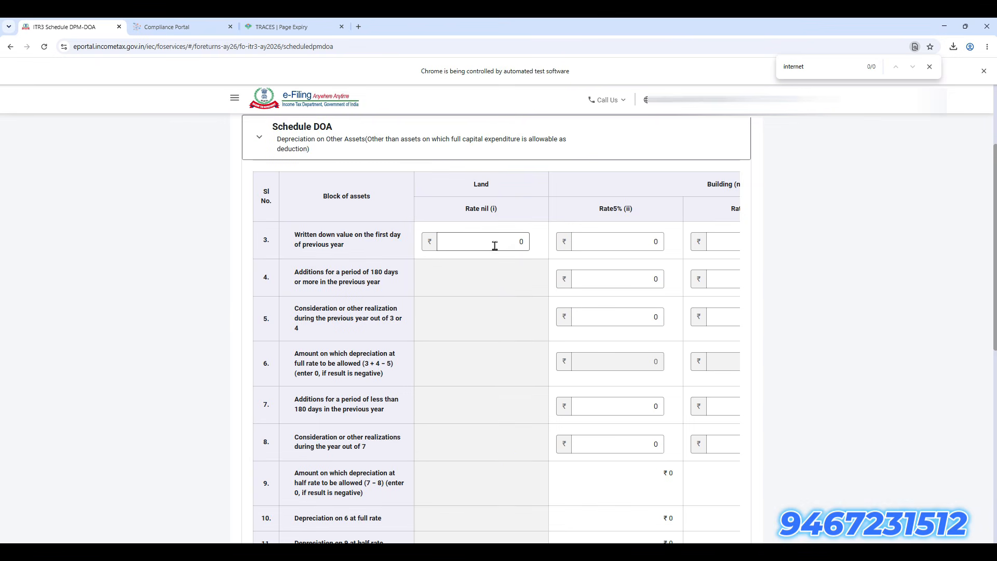
pyautogui.press('Tab')
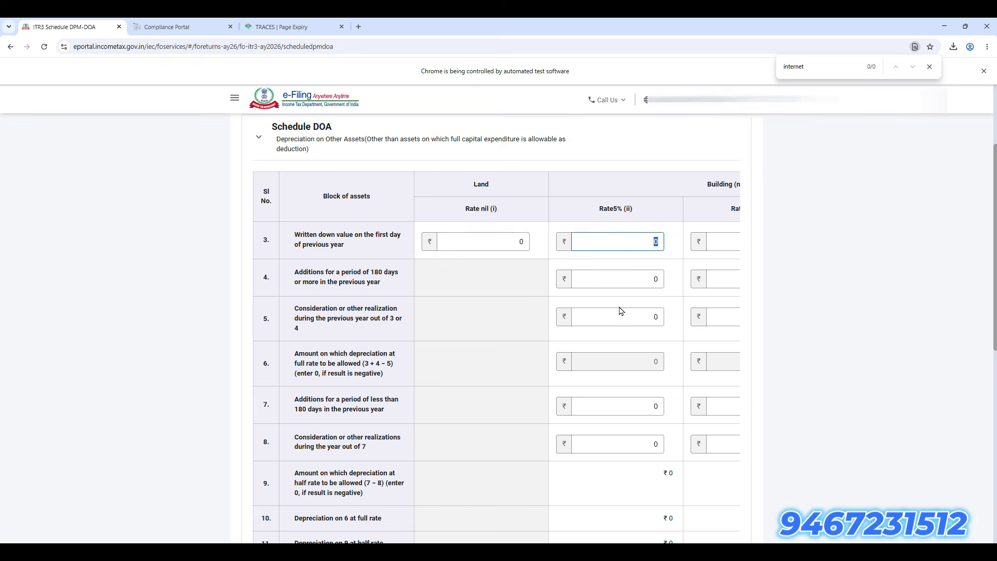
pyautogui.press('Tab')
pyautogui.hotkey('alt', 'Tab')
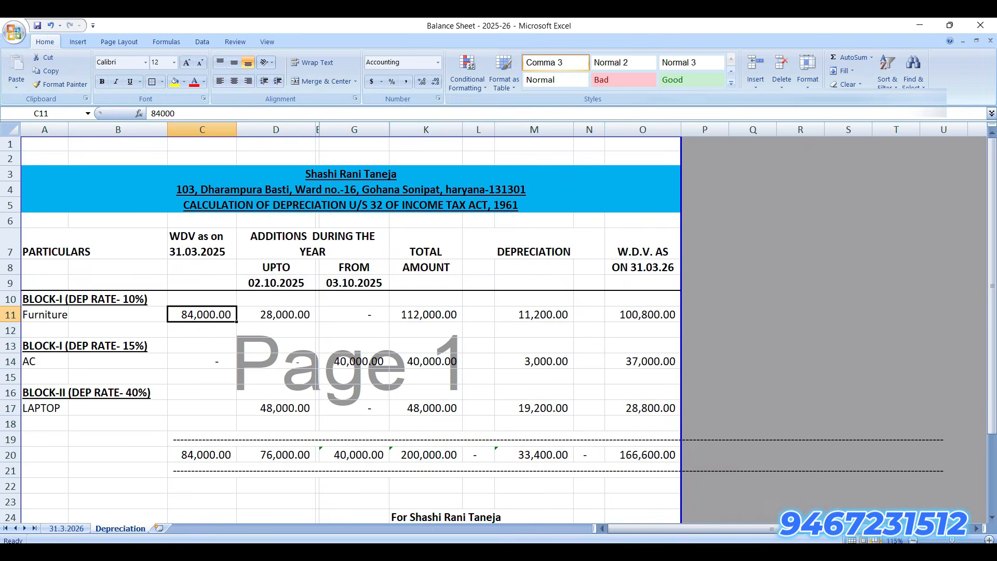
pyautogui.hotkey('alt', 'Tab')
pyautogui.write('84000')
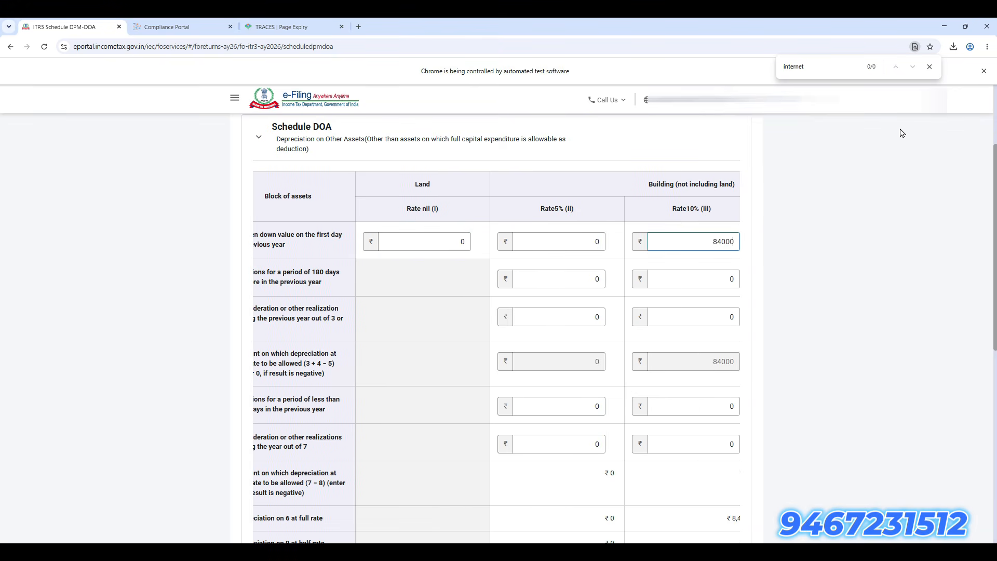
# Step: Look up the furniture additions in Excel and enter 28000 as additions for 180 days or more in Schedule DOA's building 10% column
pyautogui.hotkey('alt', 'Tab')
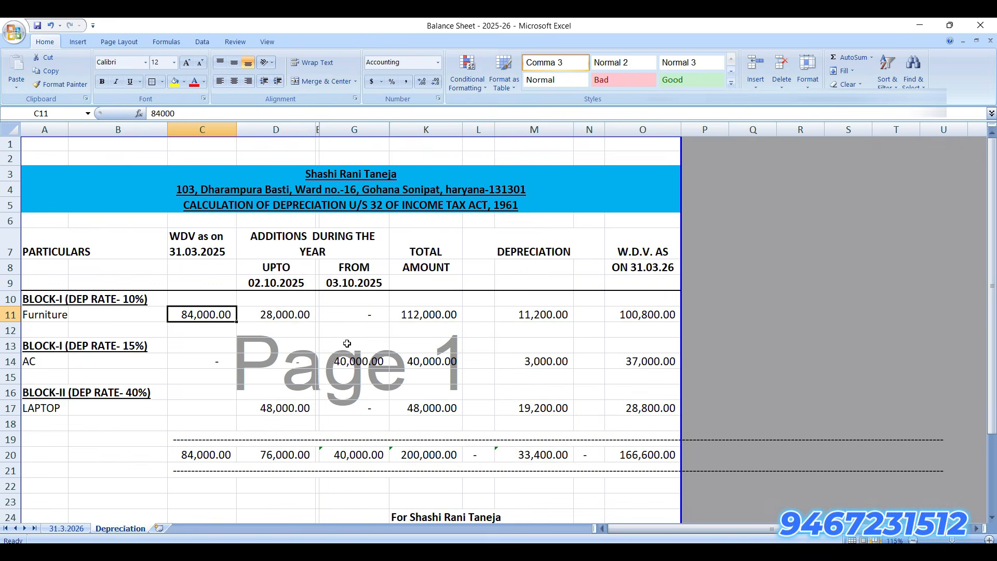
pyautogui.click(281, 315)
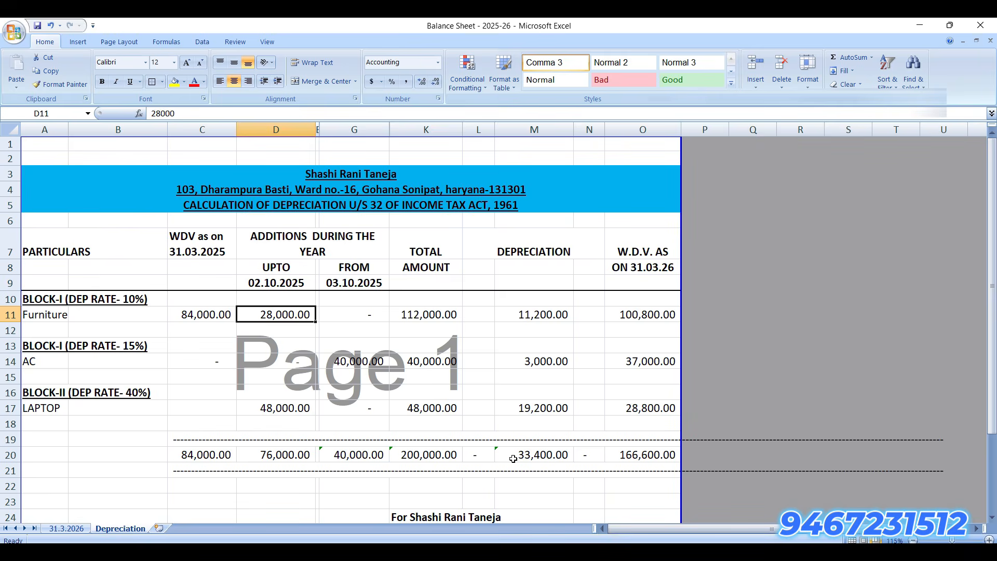
pyautogui.hotkey('alt', 'Tab')
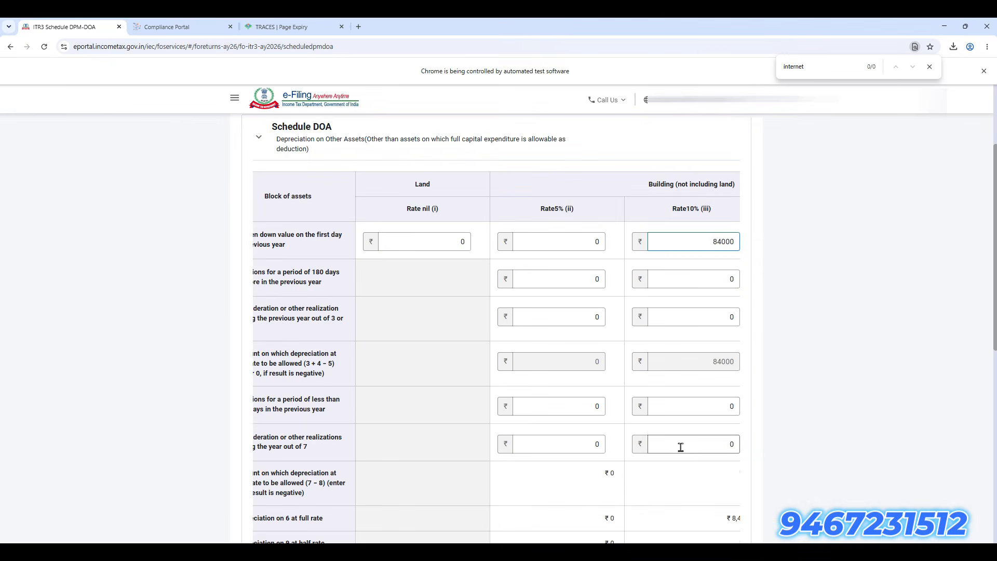
pyautogui.hscroll(-2, 333, 375)
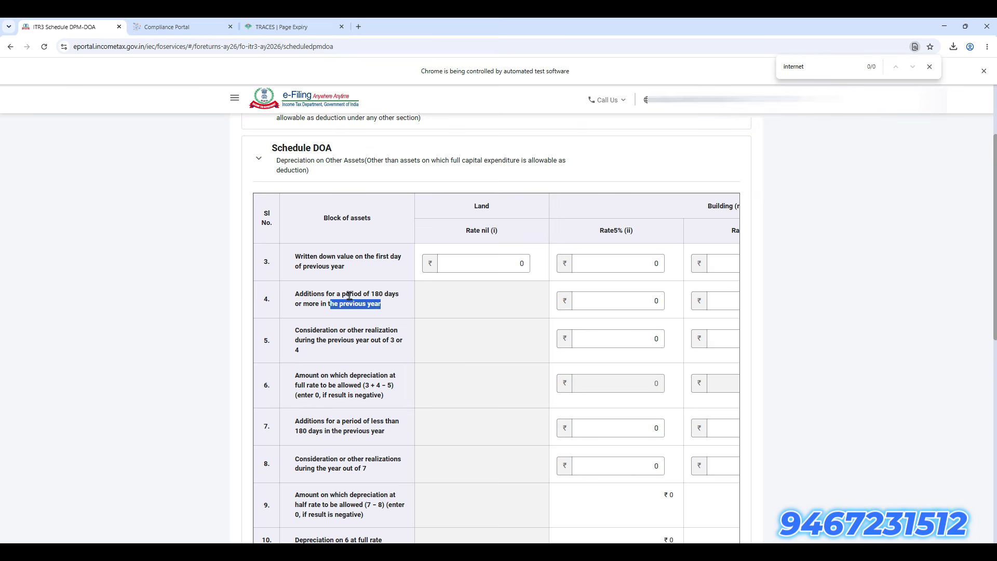
pyautogui.click(649, 301)
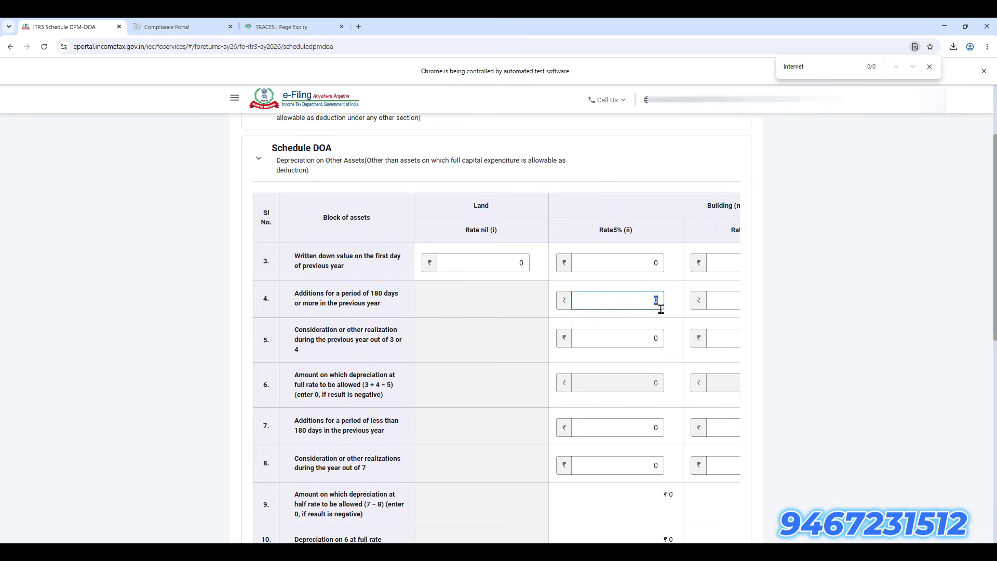
pyautogui.press('Tab')
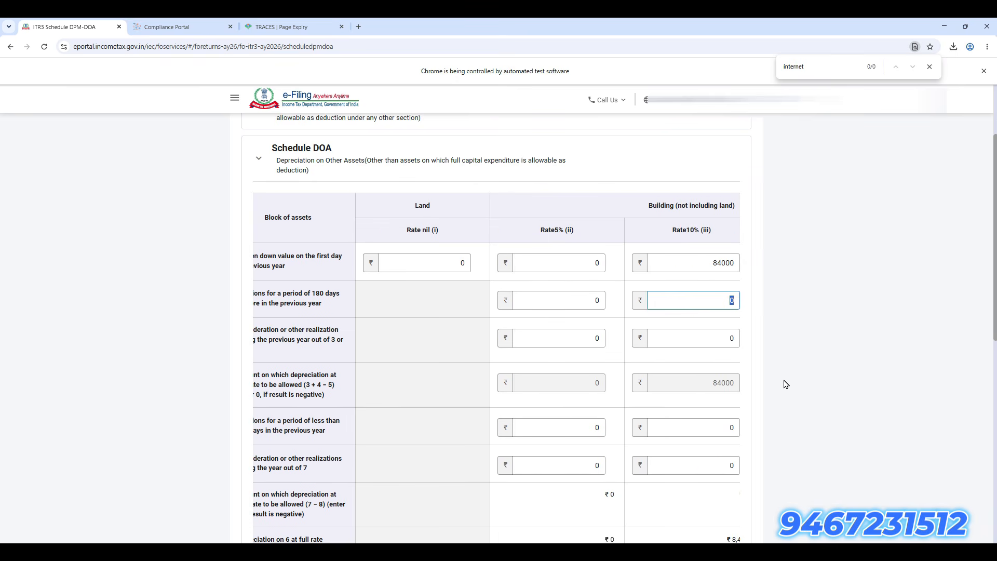
pyautogui.hotkey('alt', 'Tab')
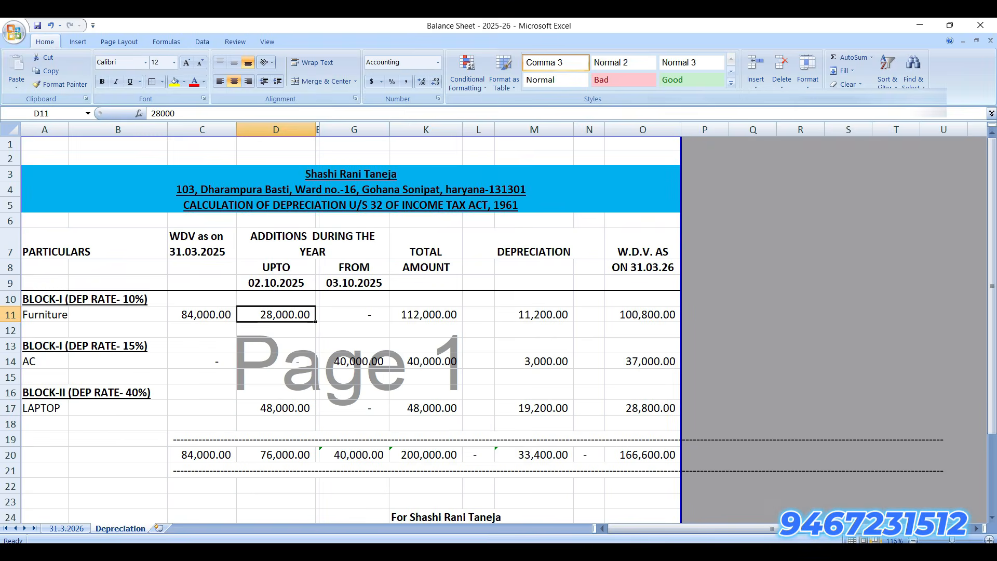
pyautogui.hotkey('alt', 'Tab')
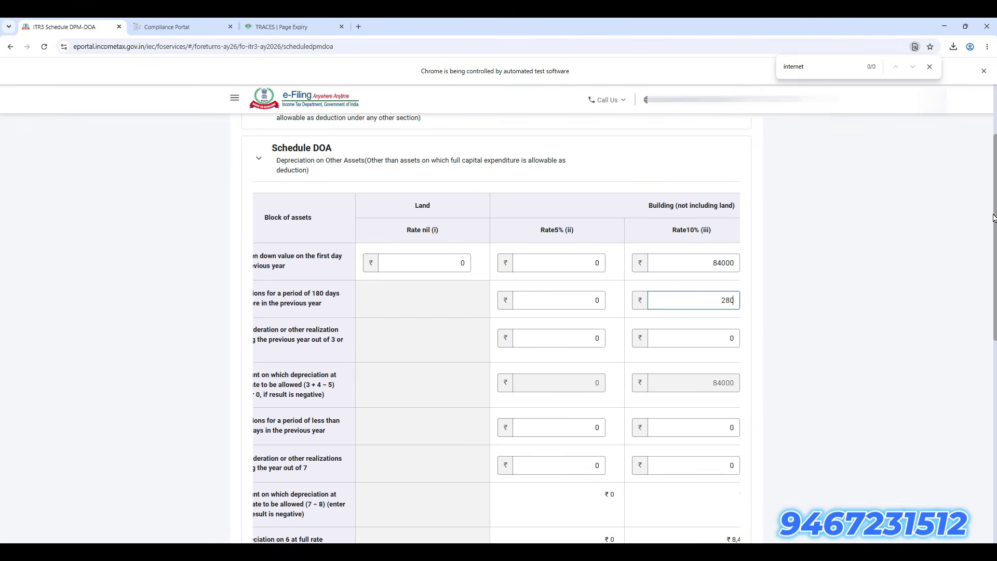
pyautogui.press('Tab')
# Step: Compare the building 10% column's closing written down value with the furniture row in Excel and confirm Schedule DPM-DOA
pyautogui.scroll(-10, 499, 371)
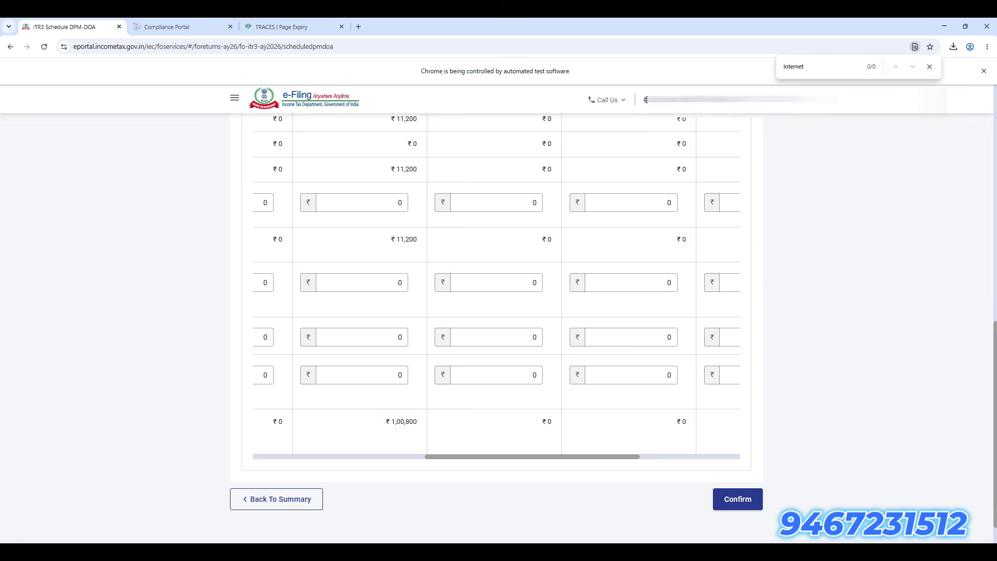
pyautogui.hotkey('alt', 'Tab')
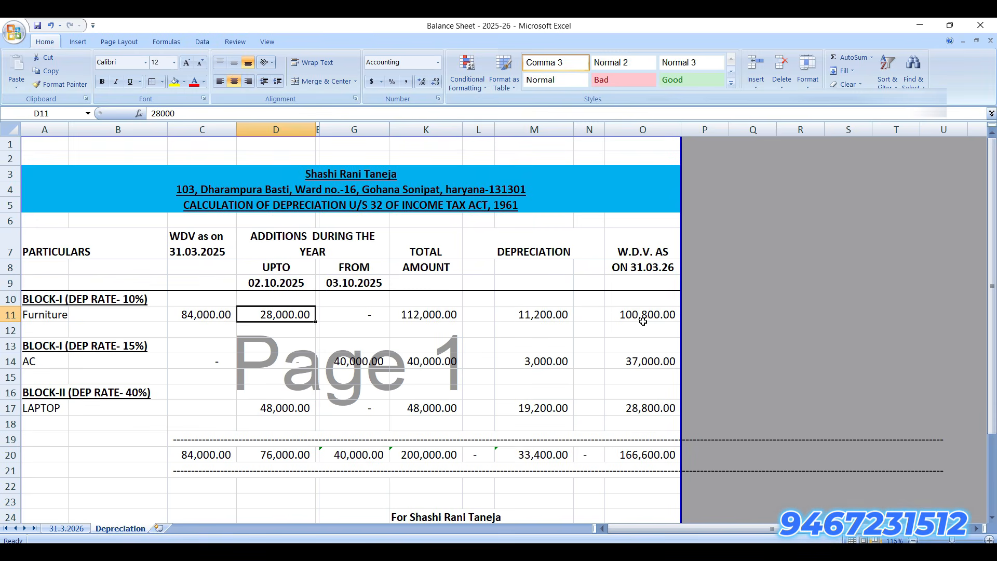
pyautogui.click(765, 553)
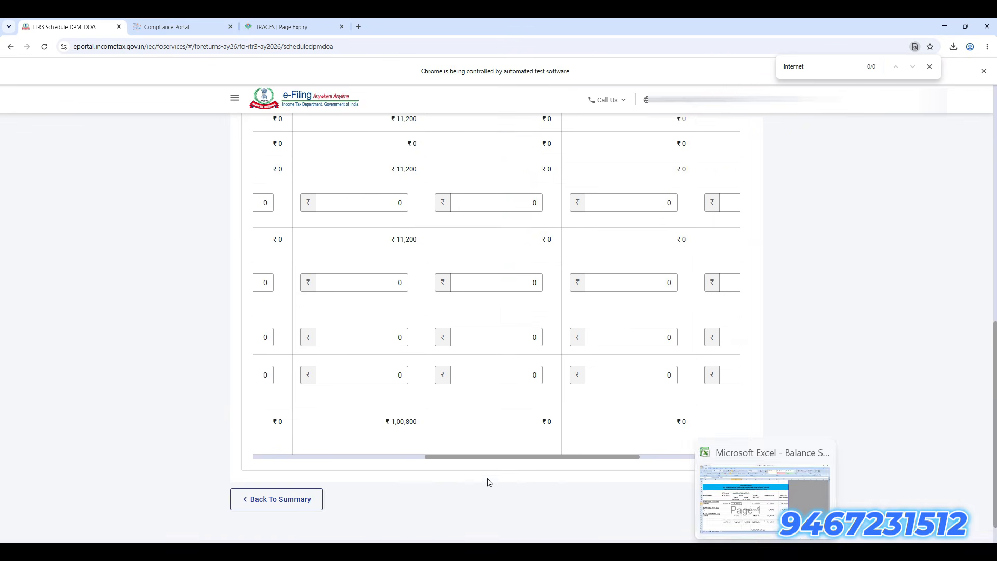
pyautogui.click(732, 456)
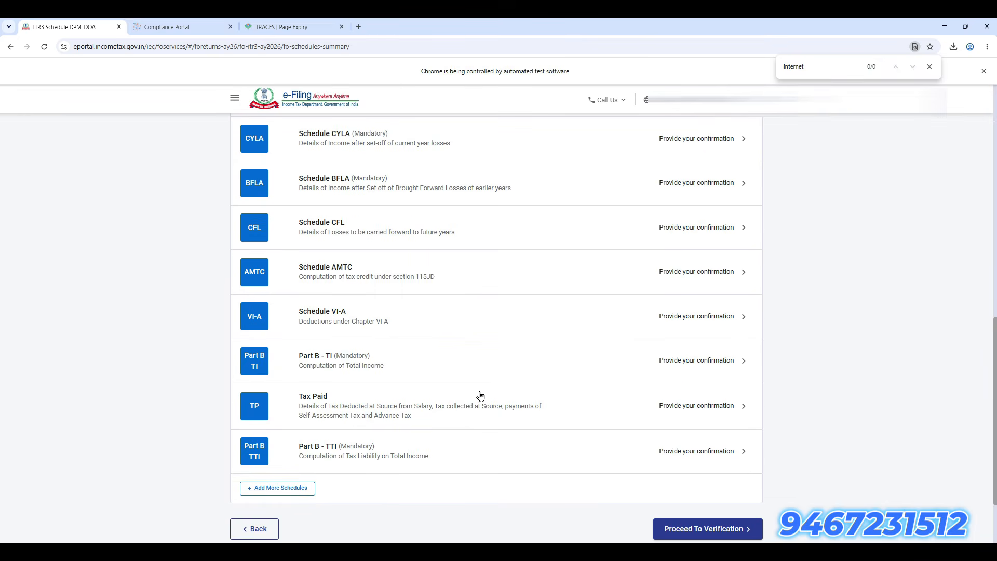
# Step: Open Schedule DEP, check its total depreciation against the Excel depreciation sheet and profit and loss account, and confirm the schedule
pyautogui.scroll(3, 465, 394)
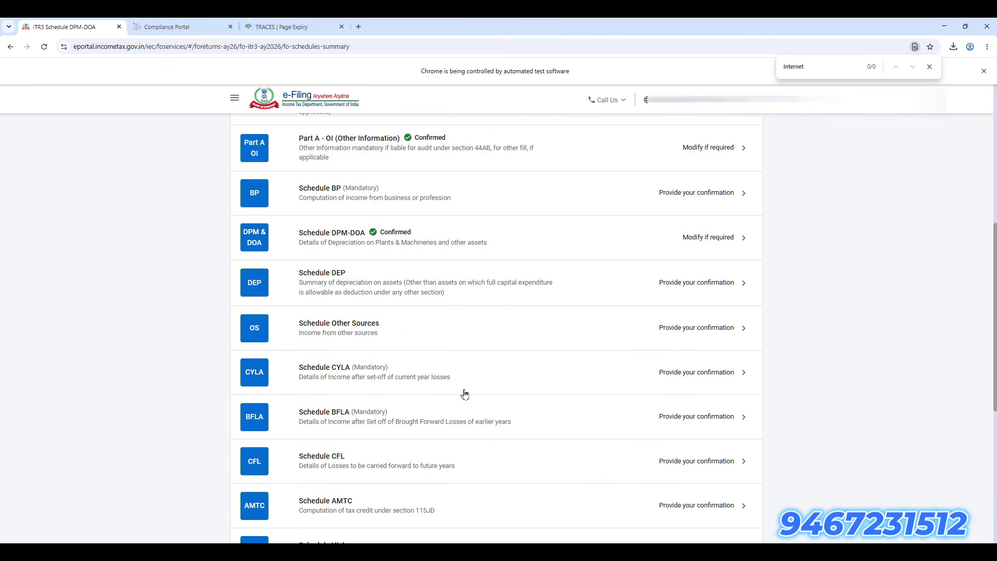
pyautogui.click(441, 322)
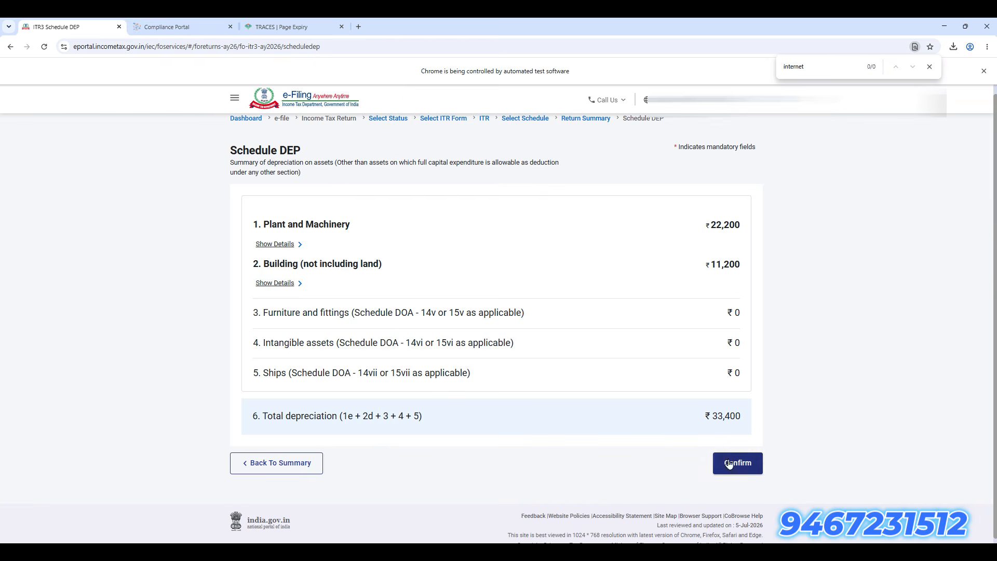
pyautogui.click(570, 552)
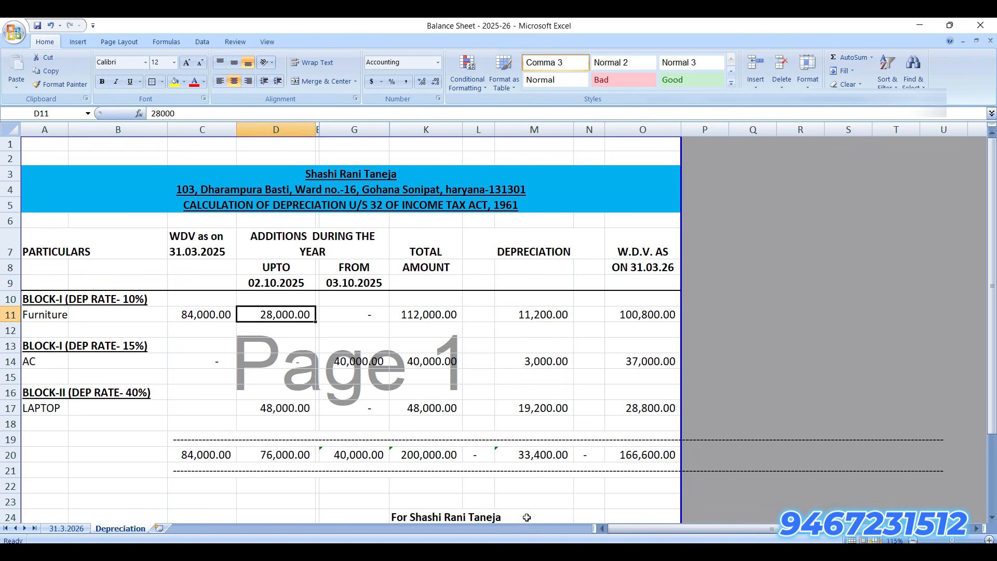
pyautogui.click(557, 455)
pyautogui.click(67, 529)
pyautogui.scroll(7, 192, 331)
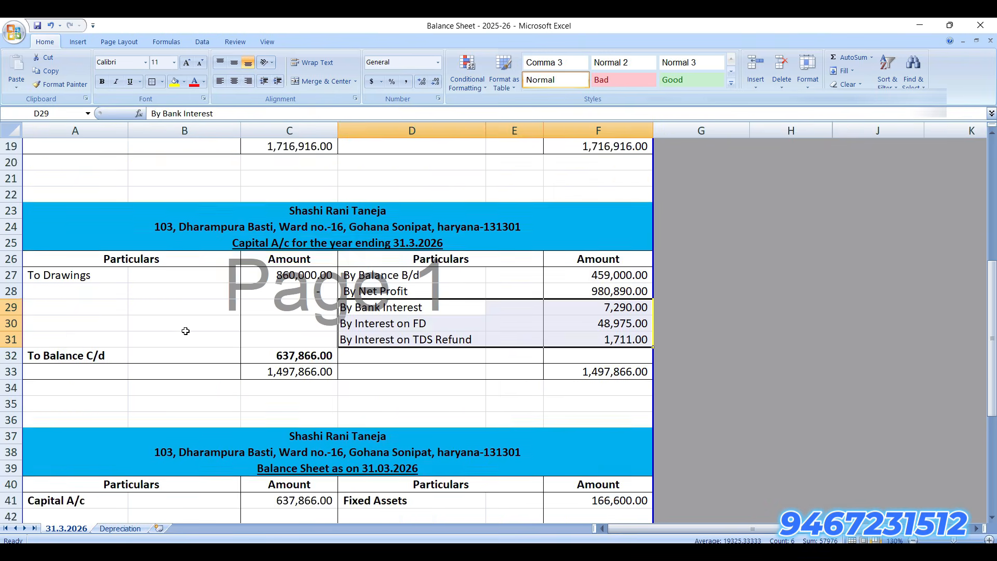
pyautogui.click(312, 292)
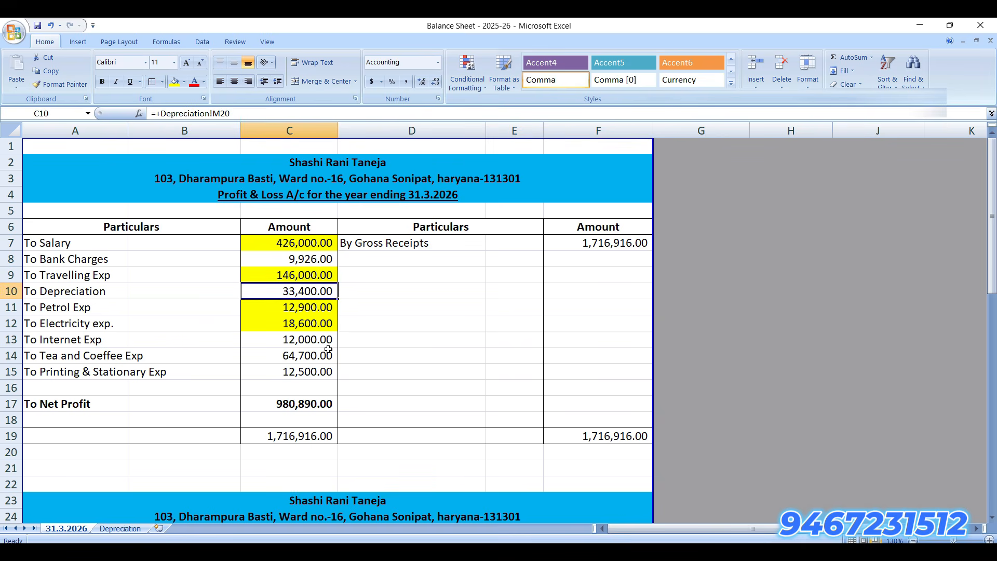
pyautogui.hotkey('alt', 'Tab')
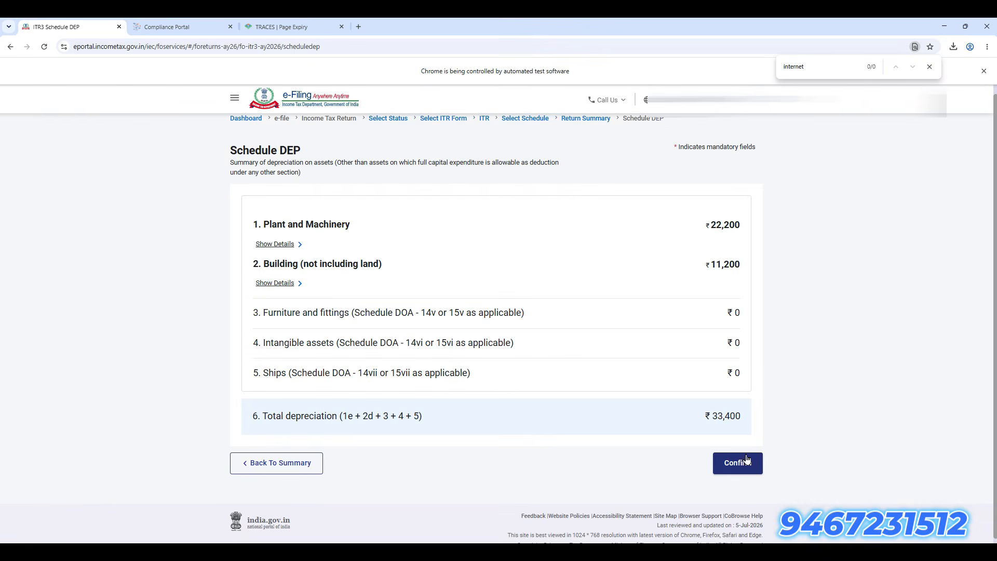
pyautogui.click(736, 463)
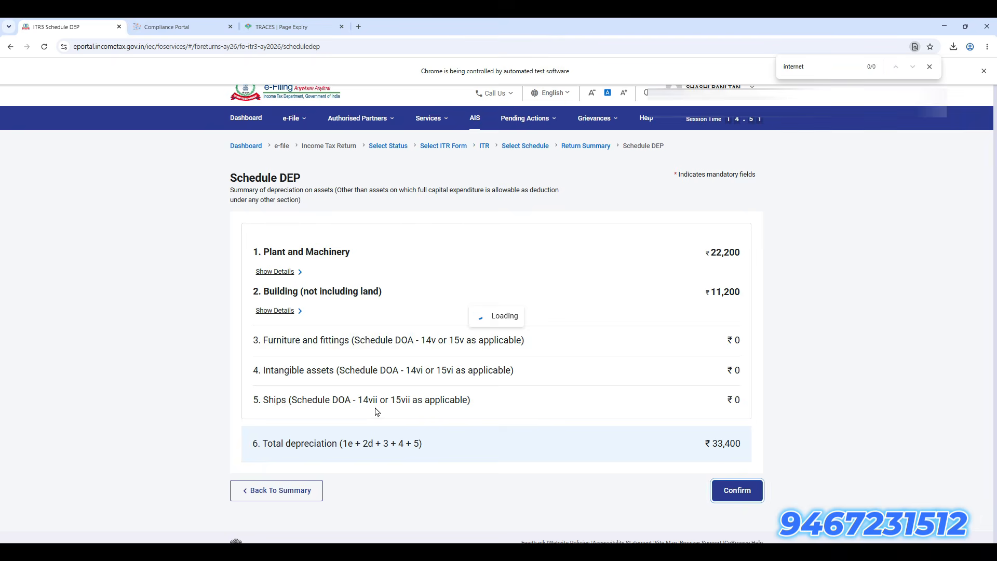
# Step: Open Schedule BP from the return summary and confirm its computation of business income
pyautogui.scroll(-5, 447, 432)
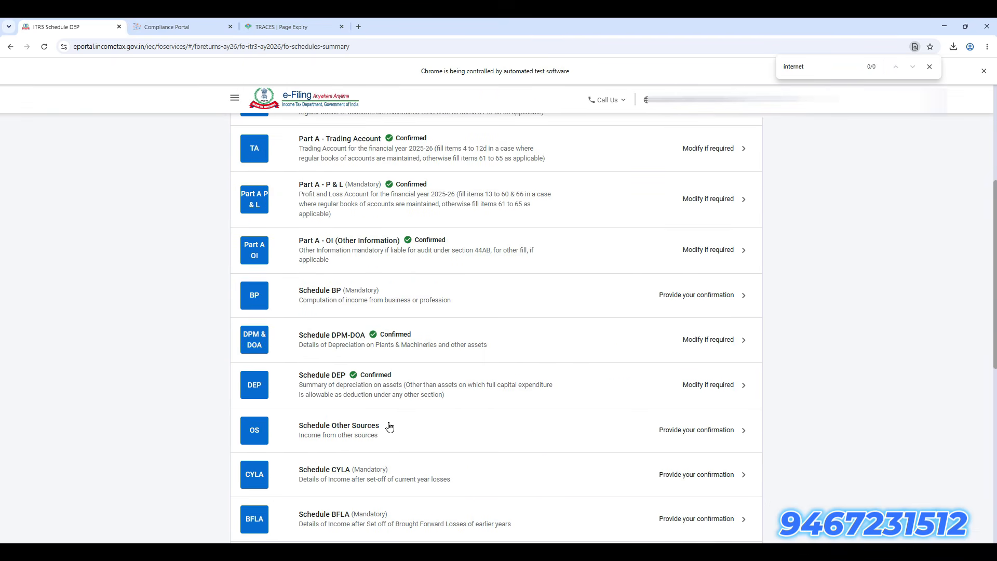
pyautogui.click(424, 303)
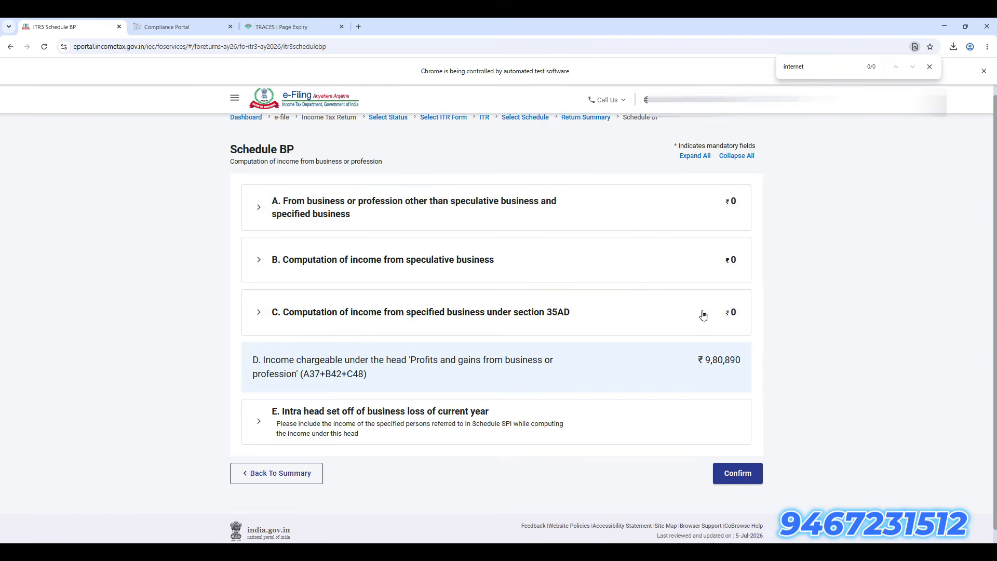
pyautogui.click(738, 473)
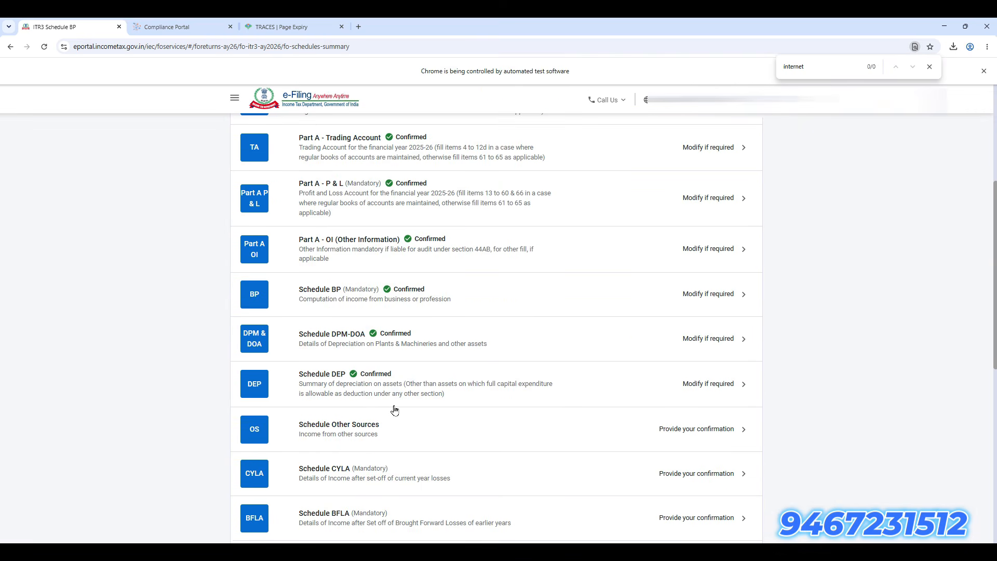
# Step: Open Schedule Other Sources and go into the details of gross income chargeable at normal applicable rates
pyautogui.scroll(-3, 393, 409)
pyautogui.click(369, 248)
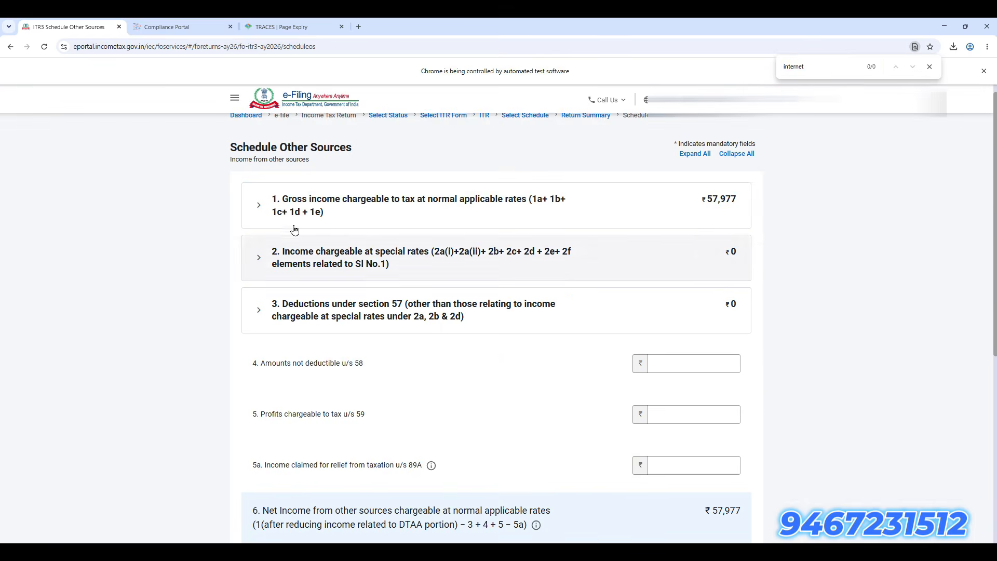
pyautogui.click(503, 211)
pyautogui.click(670, 247)
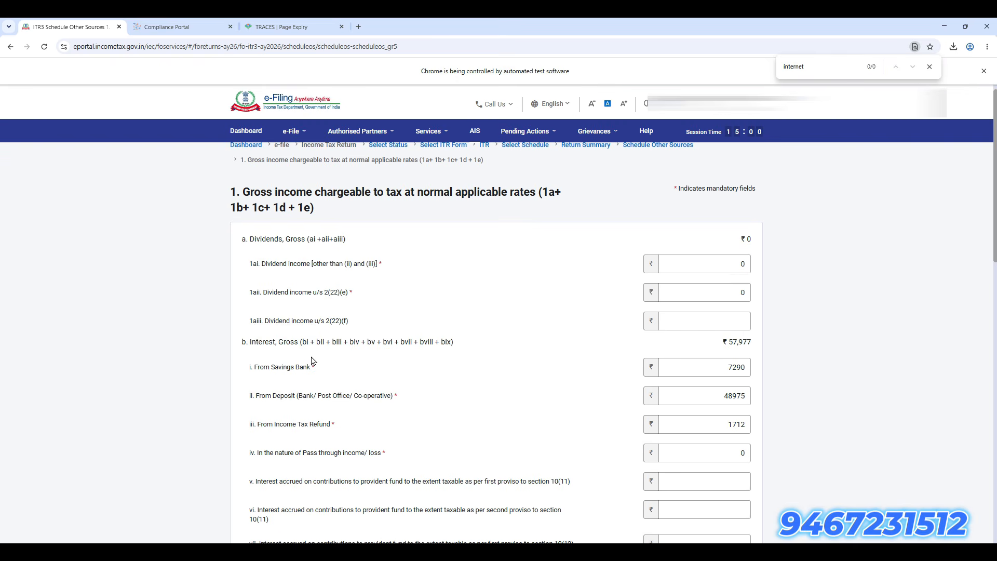
# Step: Compare the savings bank, deposit and income tax refund interest with the interest rows of the Excel capital account
pyautogui.moveTo(253, 367); pyautogui.dragTo(323, 398)
pyautogui.moveTo(278, 426); pyautogui.dragTo(314, 428)
pyautogui.hotkey('alt', 'Tab')
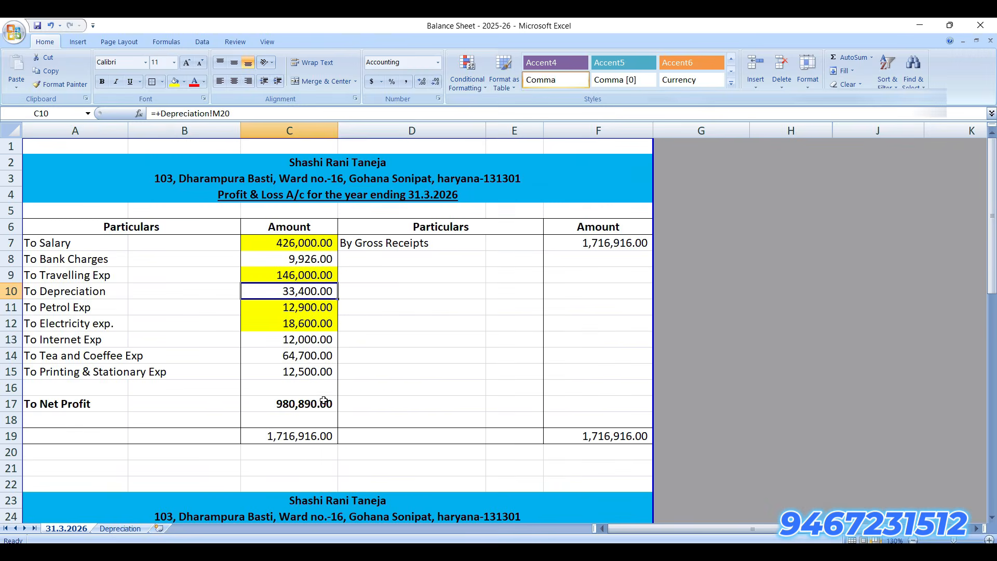
pyautogui.scroll(-4, 347, 420)
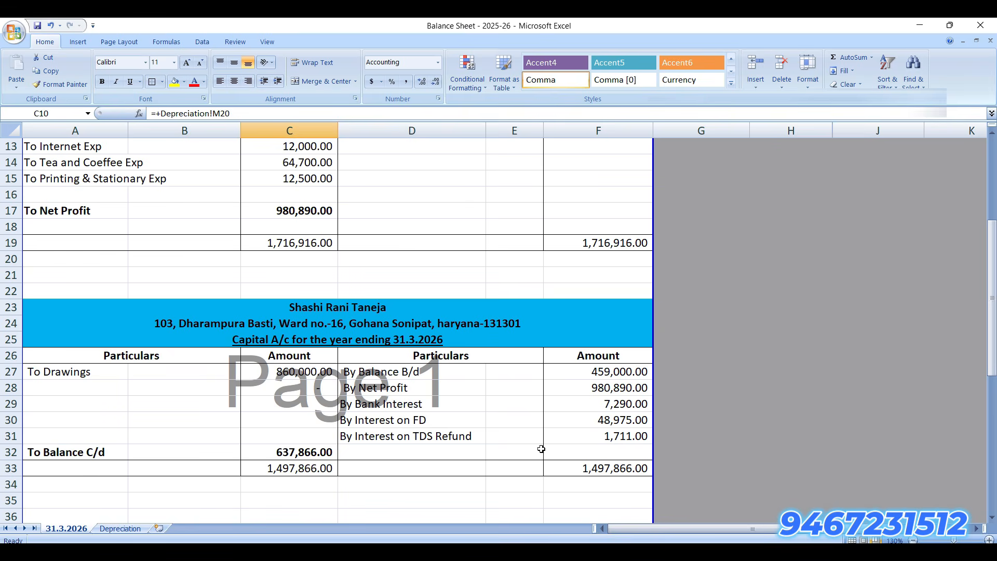
pyautogui.click(615, 406)
pyautogui.hotkey('alt', 'Tab')
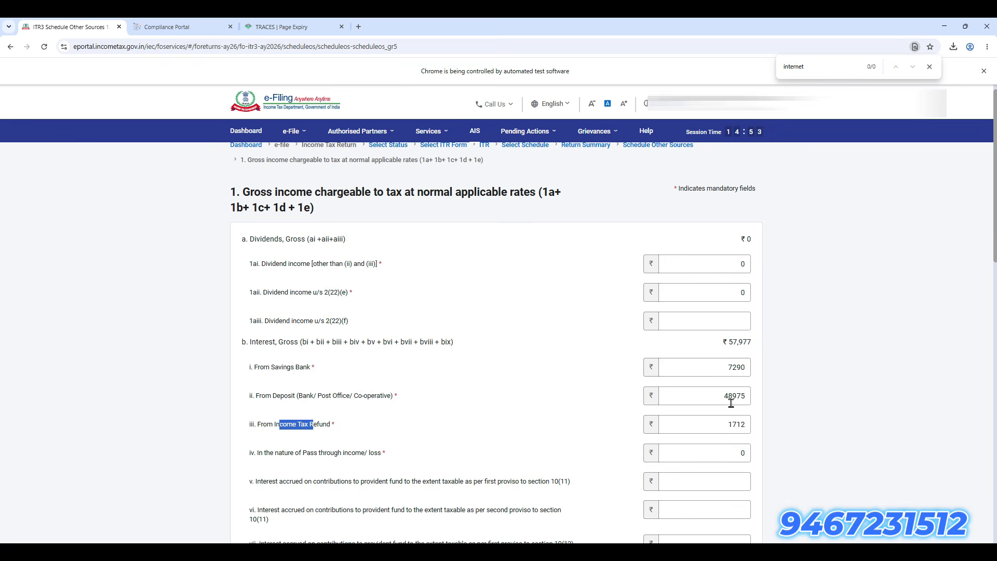
pyautogui.hotkey('alt', 'Tab')
pyautogui.click(608, 422)
pyautogui.click(611, 437)
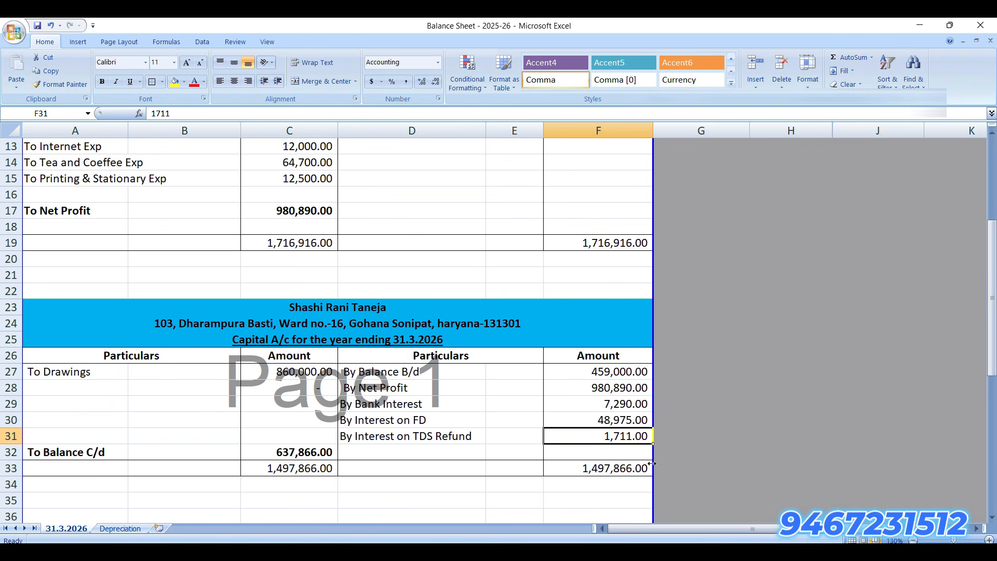
pyautogui.hotkey('alt', 'Tab')
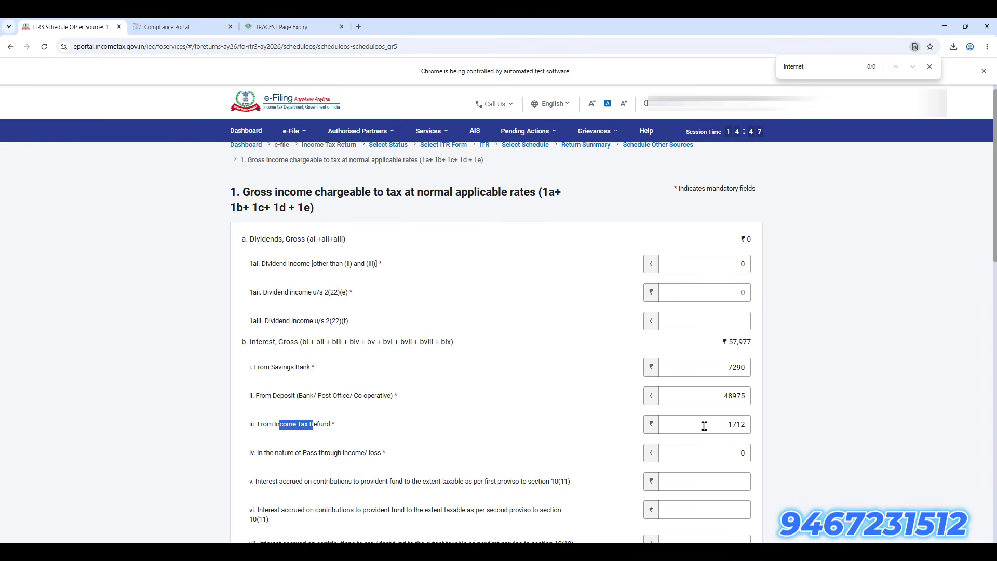
# Step: Save the gross income details at normal applicable rates with the prefilled interest amounts
pyautogui.scroll(-5, 747, 425)
pyautogui.scroll(-8, 748, 425)
pyautogui.click(746, 457)
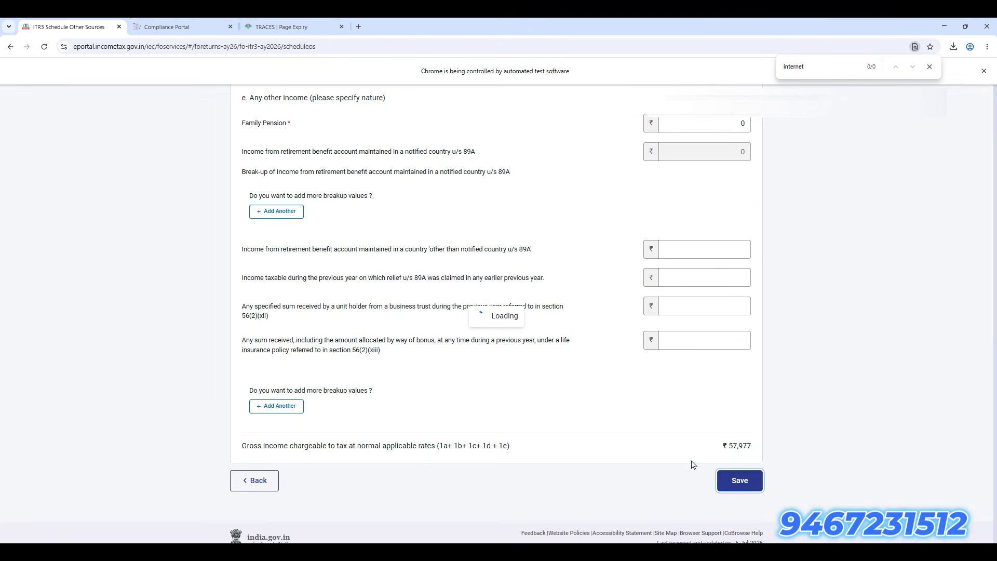
# Step: Review the items and income computation of Schedule Other Sources and confirm the schedule
pyautogui.scroll(5, 685, 477)
pyautogui.scroll(-3, 659, 484)
pyautogui.scroll(-3, 659, 484)
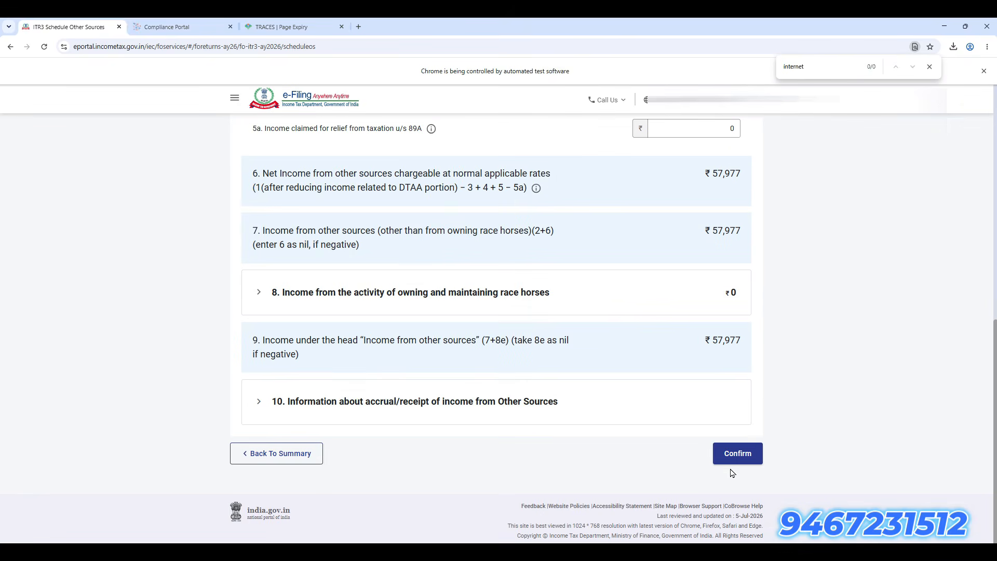
pyautogui.scroll(9, 635, 468)
pyautogui.scroll(-4, 636, 470)
pyautogui.scroll(-5, 636, 470)
pyautogui.click(732, 476)
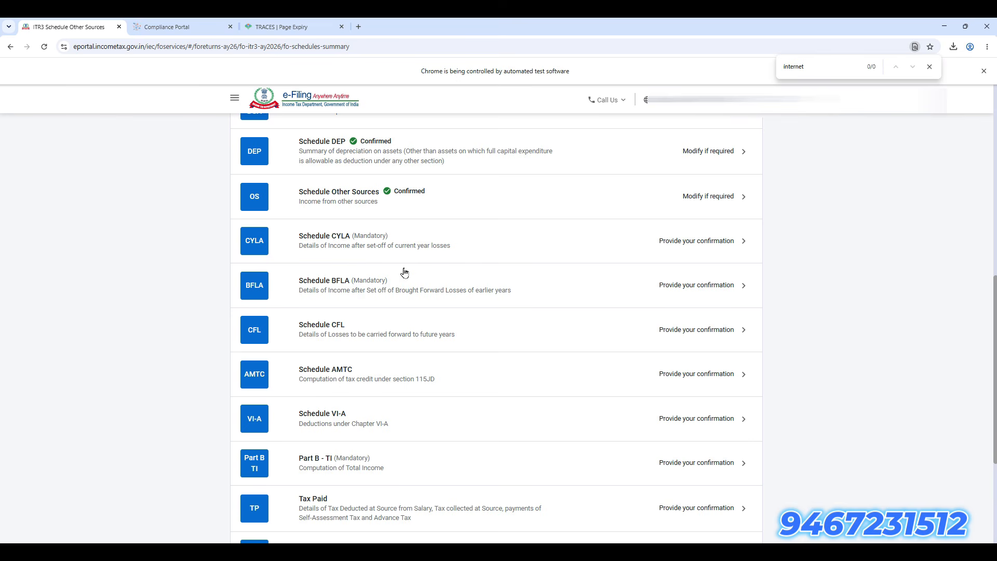
# Step: Confirm Schedule CYLA without editing the auto-populated details and open Schedule BFLA
pyautogui.click(414, 247)
pyautogui.scroll(-7, 734, 454)
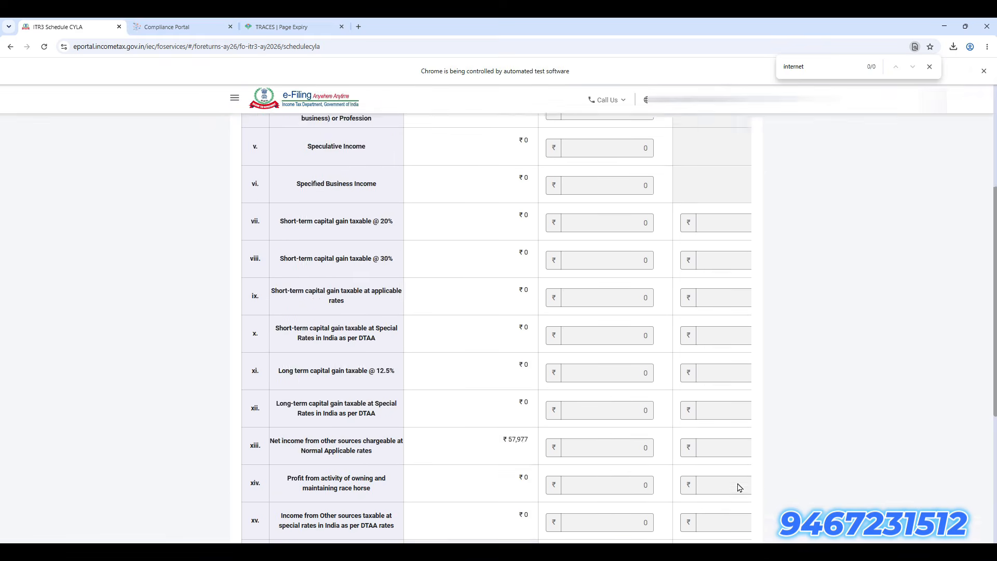
pyautogui.click(739, 453)
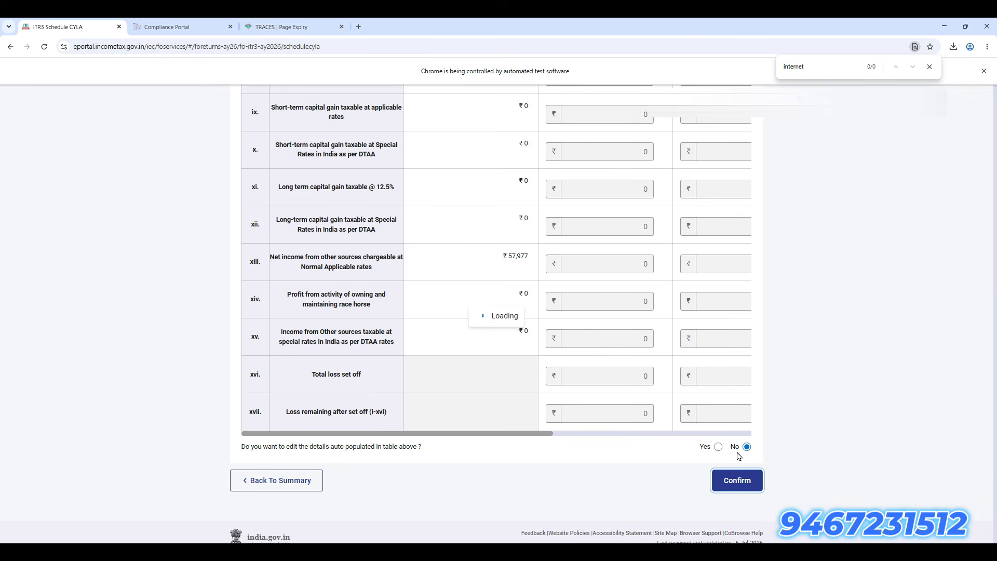
pyautogui.click(470, 283)
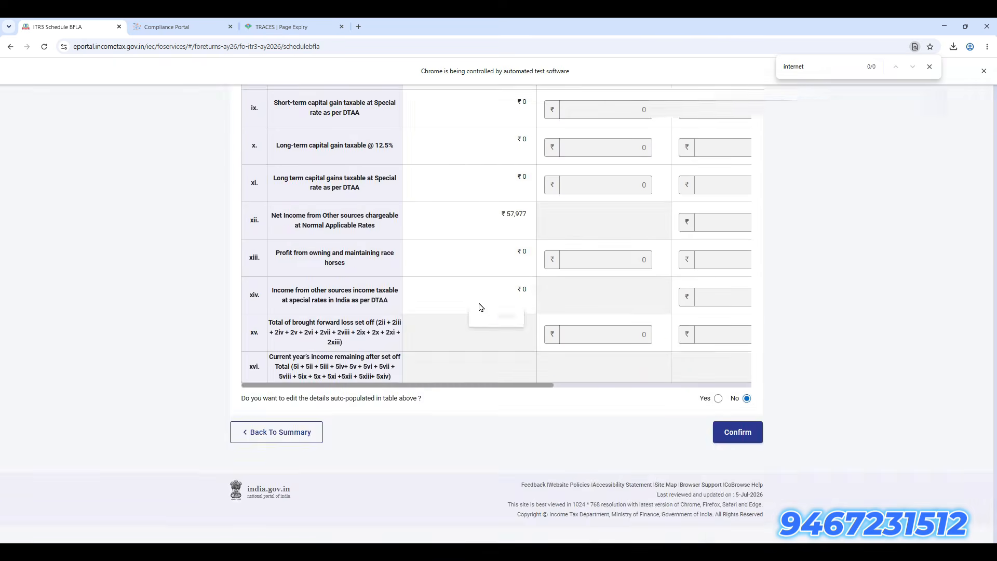
# Step: Confirm Schedule BFLA without editing the auto-populated details, and confirm Schedule CFL with no earlier-year losses entered
pyautogui.scroll(-7, 684, 421)
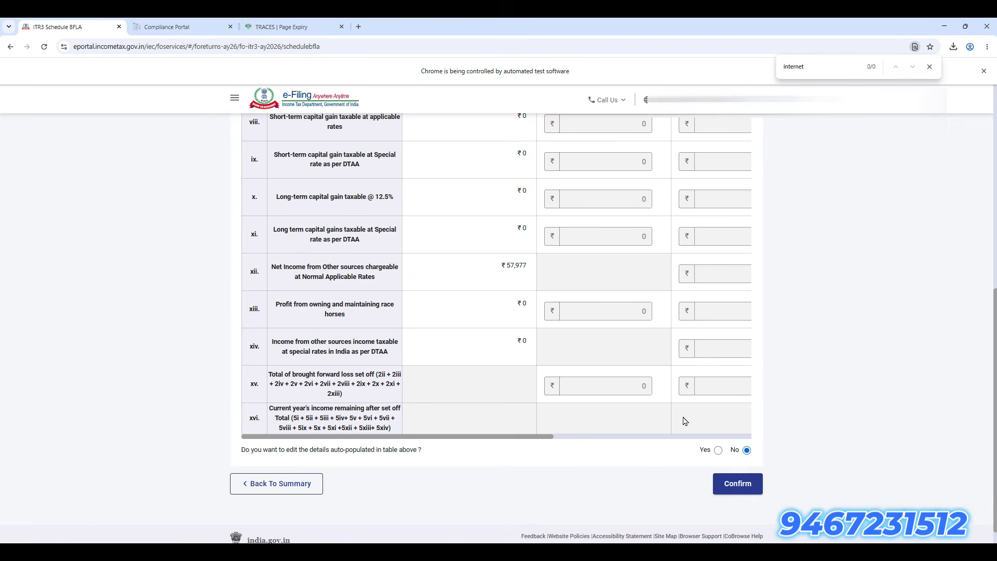
pyautogui.click(755, 488)
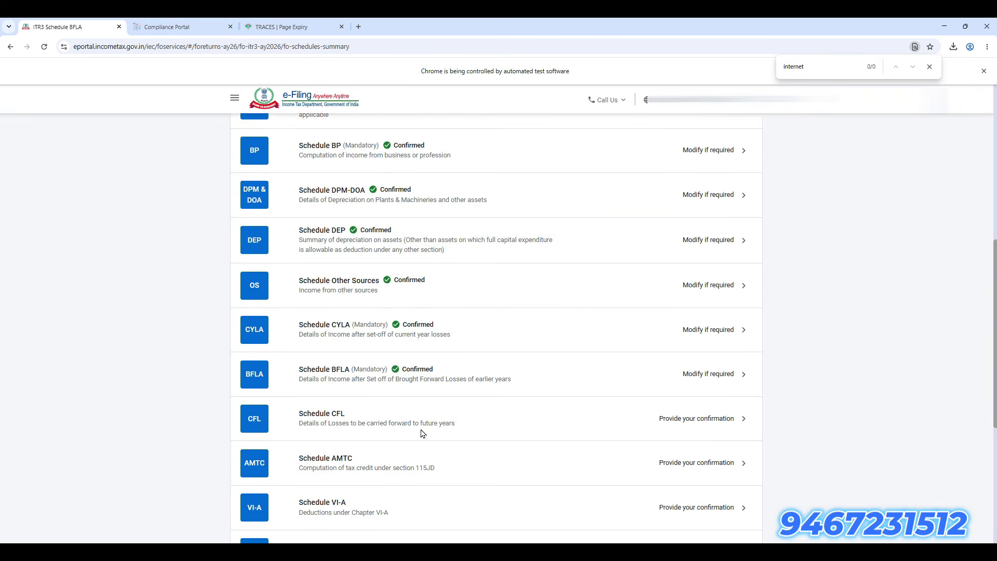
pyautogui.scroll(-3, 411, 432)
pyautogui.scroll(-1, 424, 334)
pyautogui.click(404, 248)
pyautogui.scroll(-13, 575, 380)
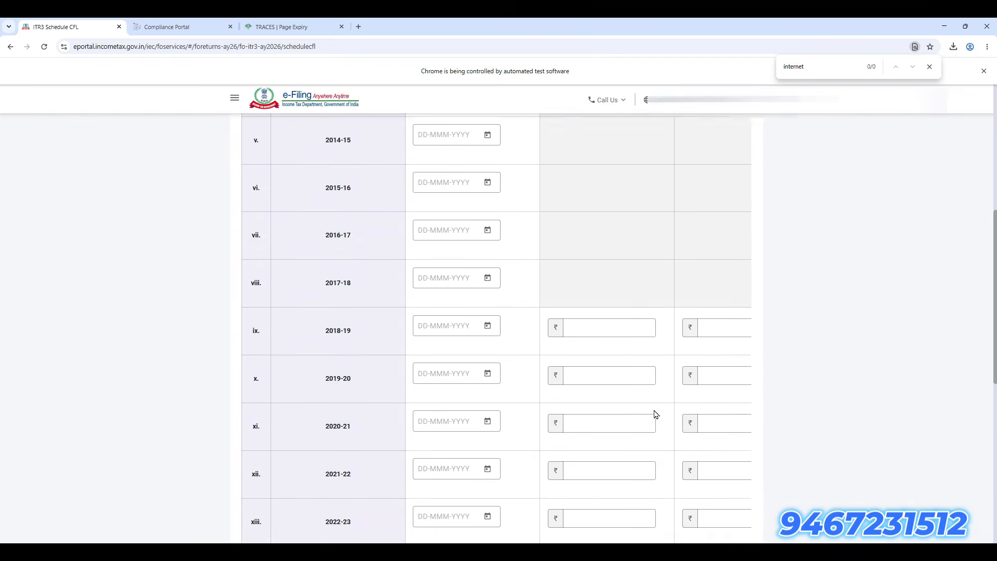
pyautogui.click(720, 456)
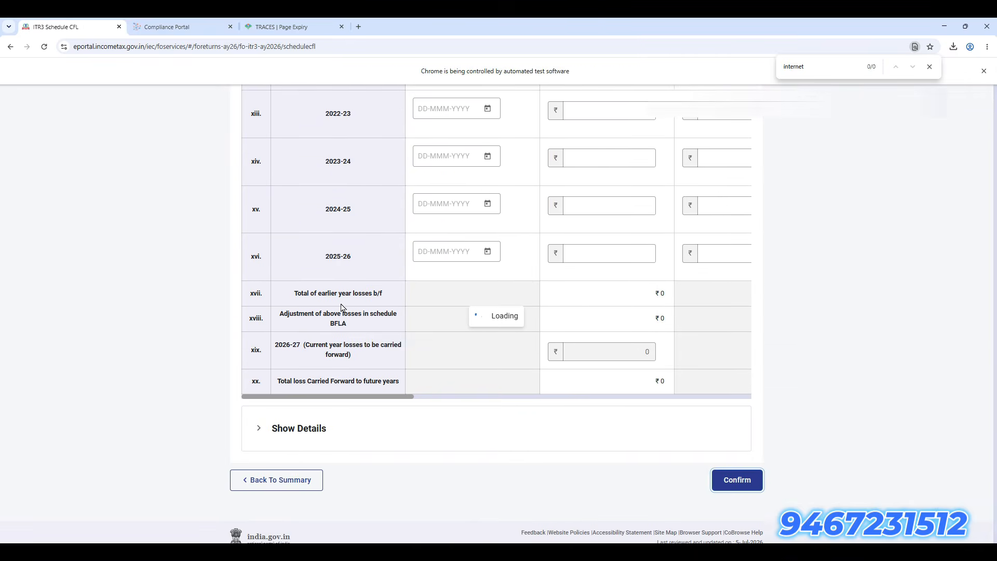
# Step: Confirm Schedule AMTC and Schedule VI-A without entering any tax credit or deductions
pyautogui.scroll(2, 387, 286)
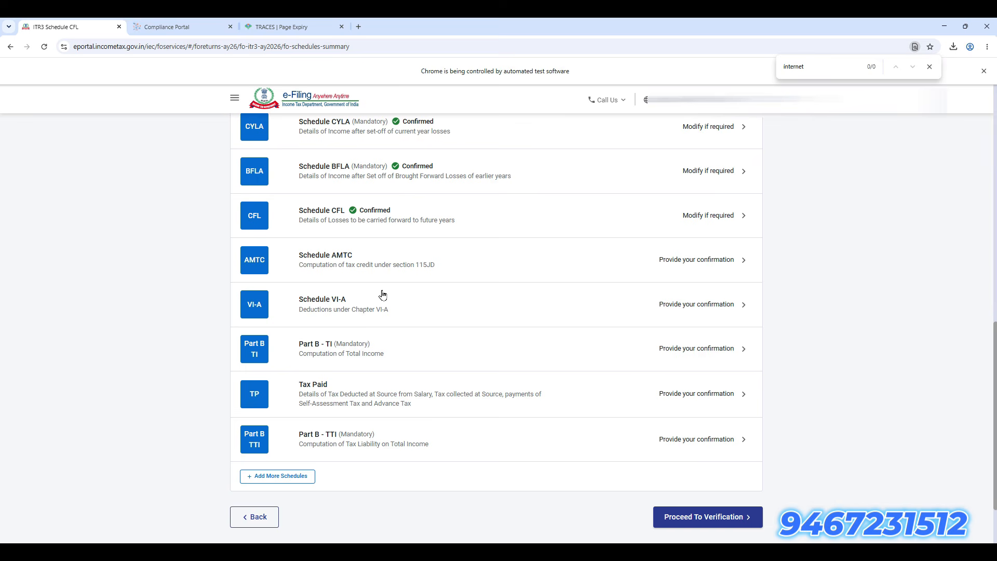
pyautogui.click(438, 265)
pyautogui.click(722, 456)
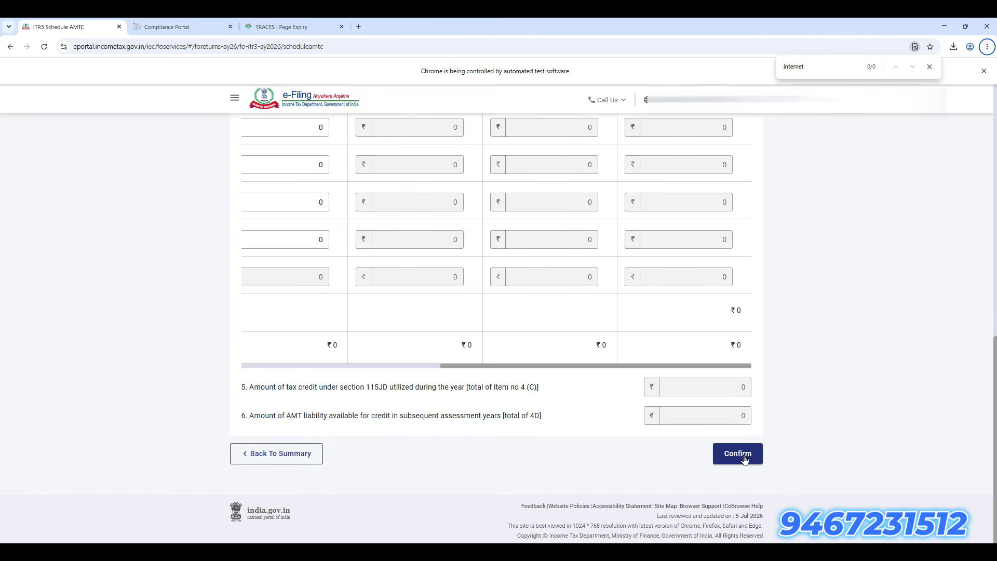
pyautogui.click(429, 345)
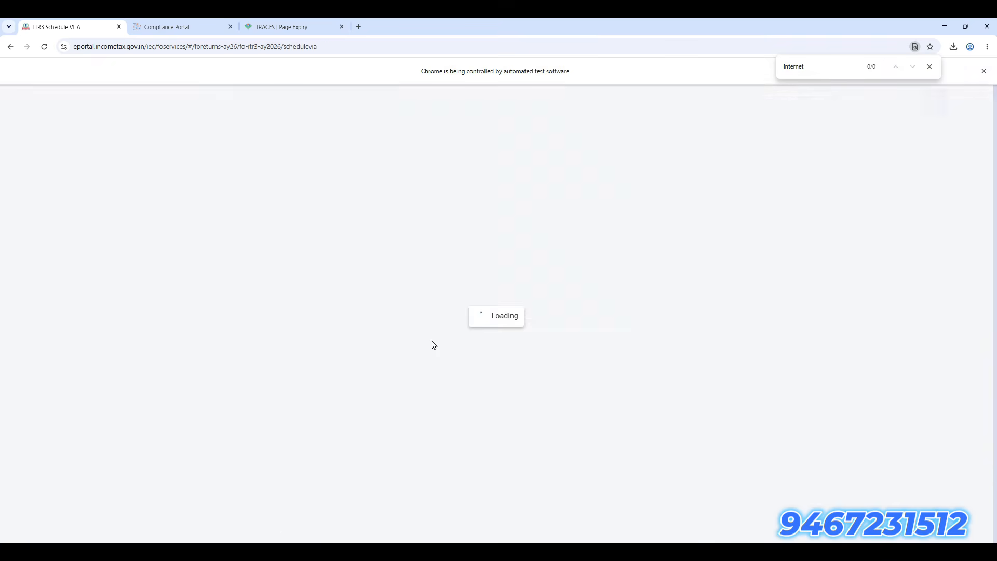
pyautogui.click(741, 448)
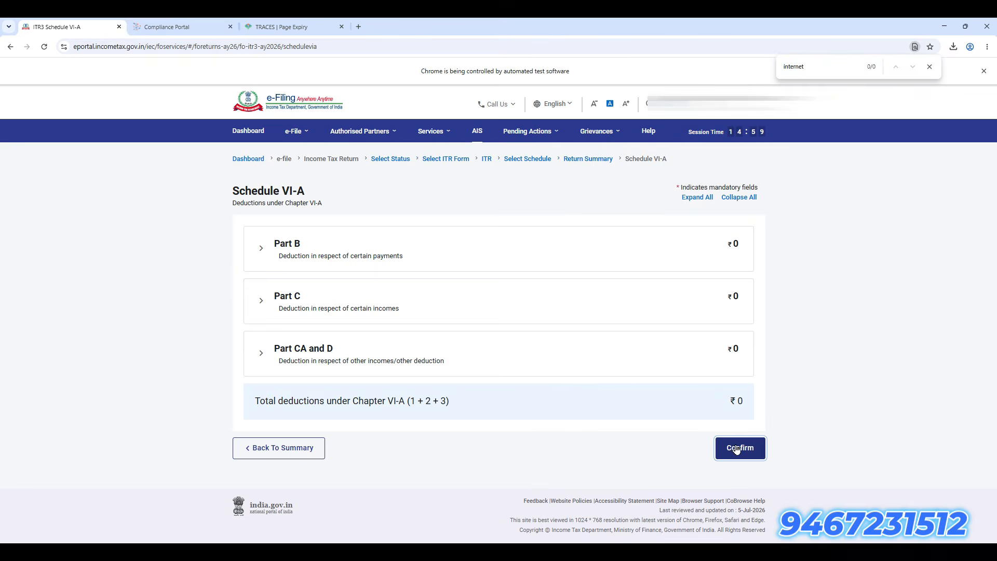
# Step: Review the total income computation in Part B - TI and confirm the schedule
pyautogui.scroll(-13, 392, 420)
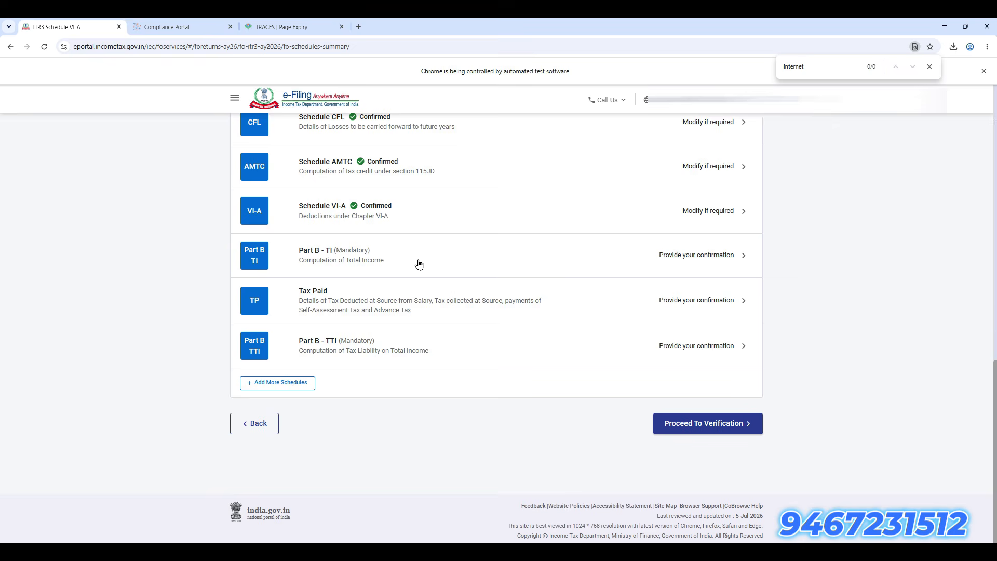
pyautogui.click(420, 265)
pyautogui.scroll(-10, 806, 375)
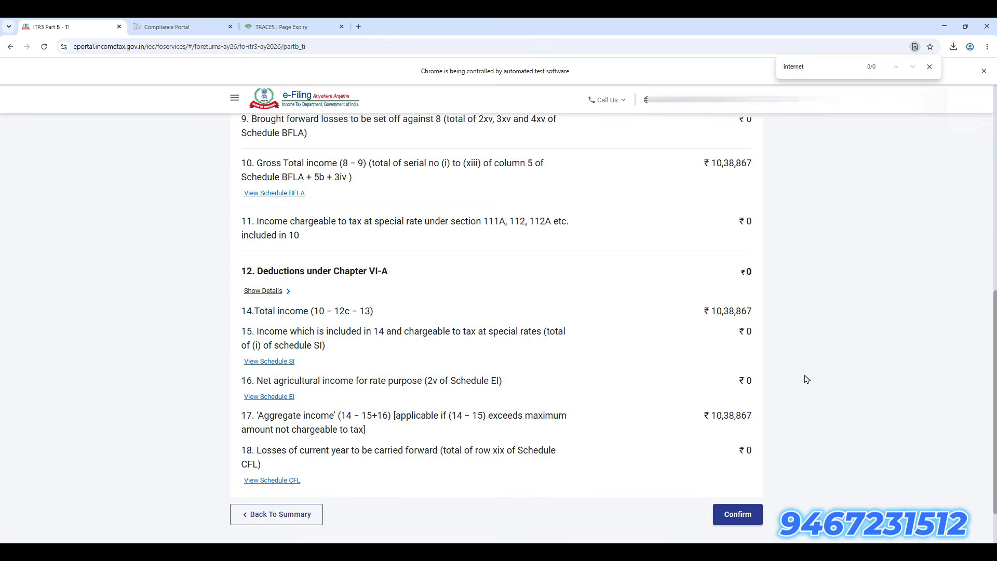
pyautogui.click(736, 453)
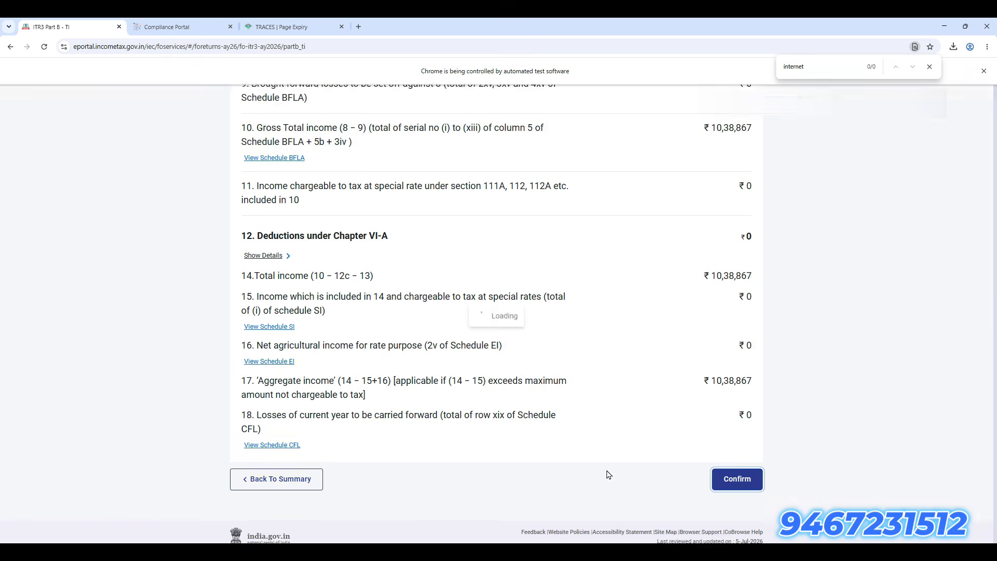
# Step: Open the Tax Paid schedule and confirm its TDS, TCS and advance tax sections as prefilled
pyautogui.scroll(-3, 344, 469)
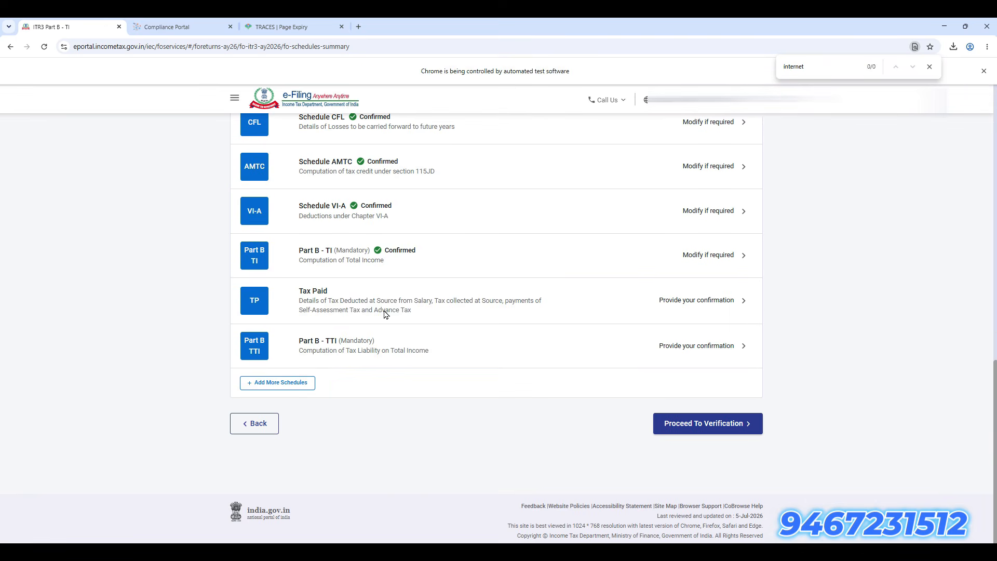
pyautogui.click(435, 309)
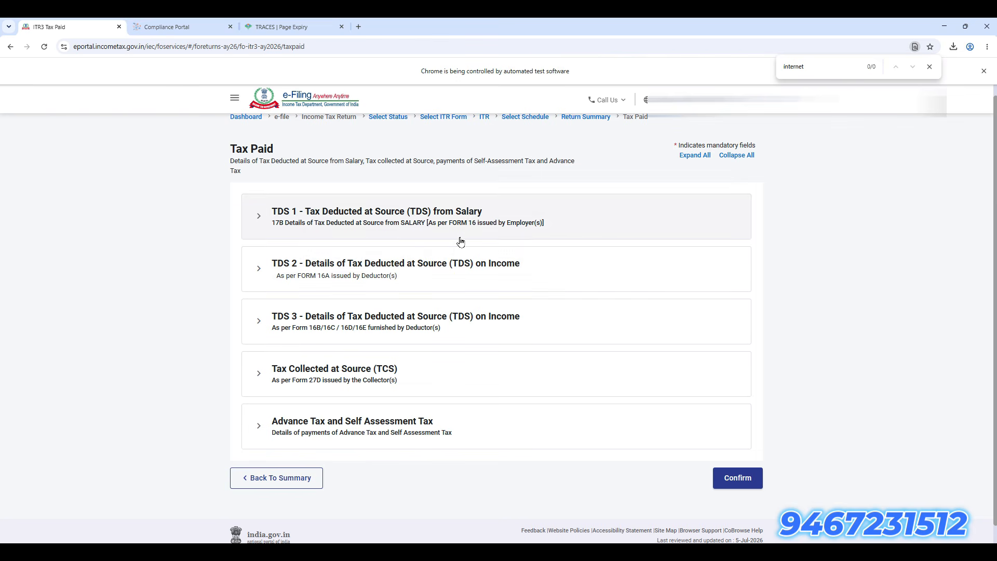
pyautogui.click(743, 478)
pyautogui.scroll(-5, 420, 491)
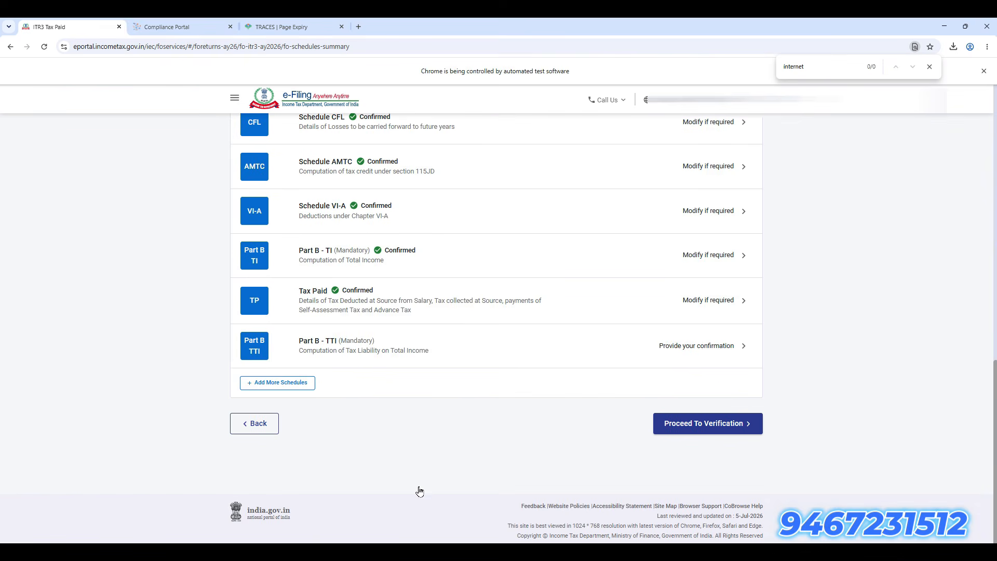
# Step: Reopen Tax Paid to check the Advance Tax and Self Assessment Tax section for payments, and confirm the schedule again
pyautogui.click(426, 311)
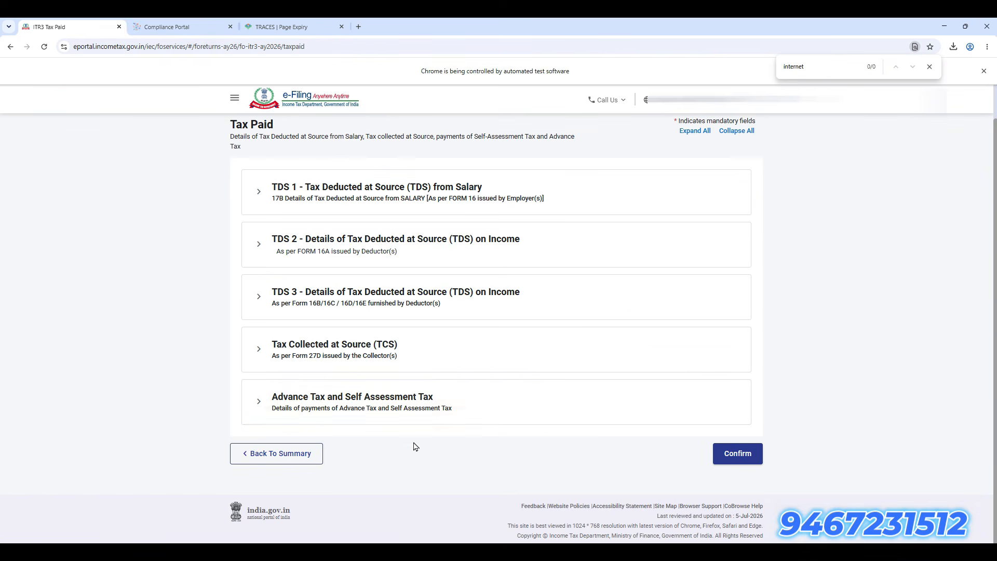
pyautogui.click(408, 414)
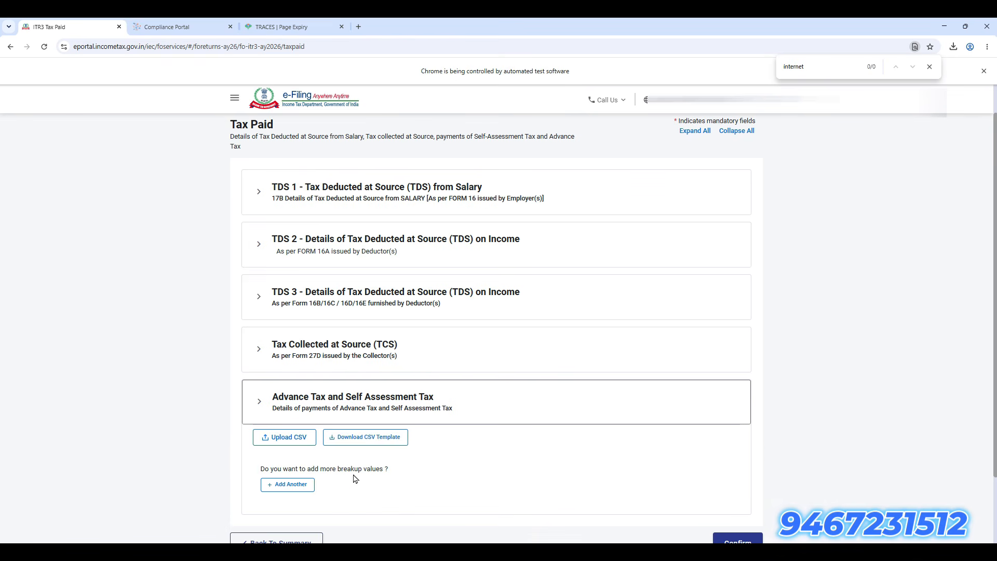
pyautogui.scroll(-2, 430, 466)
pyautogui.click(718, 452)
pyautogui.scroll(-4, 324, 461)
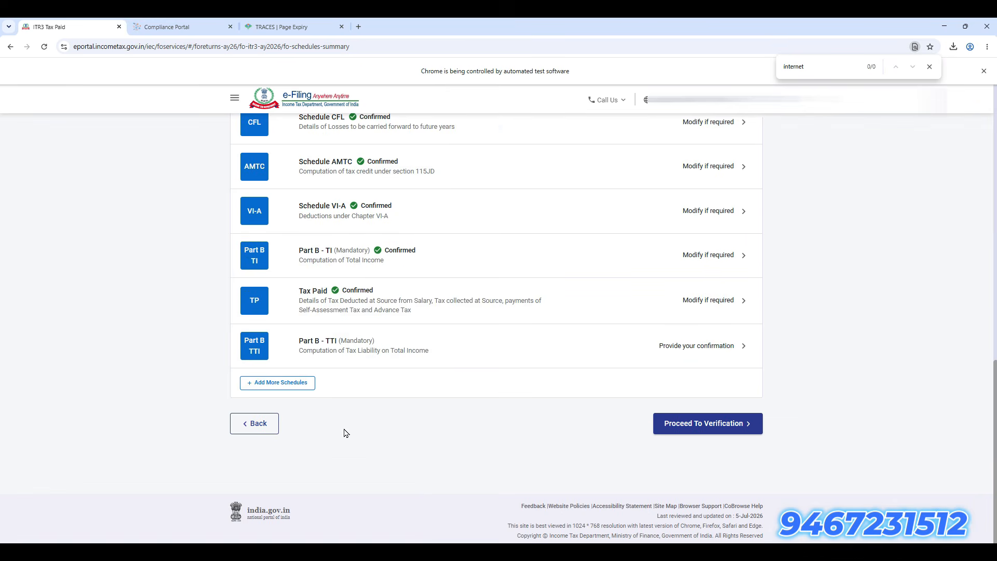
# Step: Review the tax liability, taxes paid and refund in Part B - TTI and confirm it with the foreign asset question answered No
pyautogui.click(432, 359)
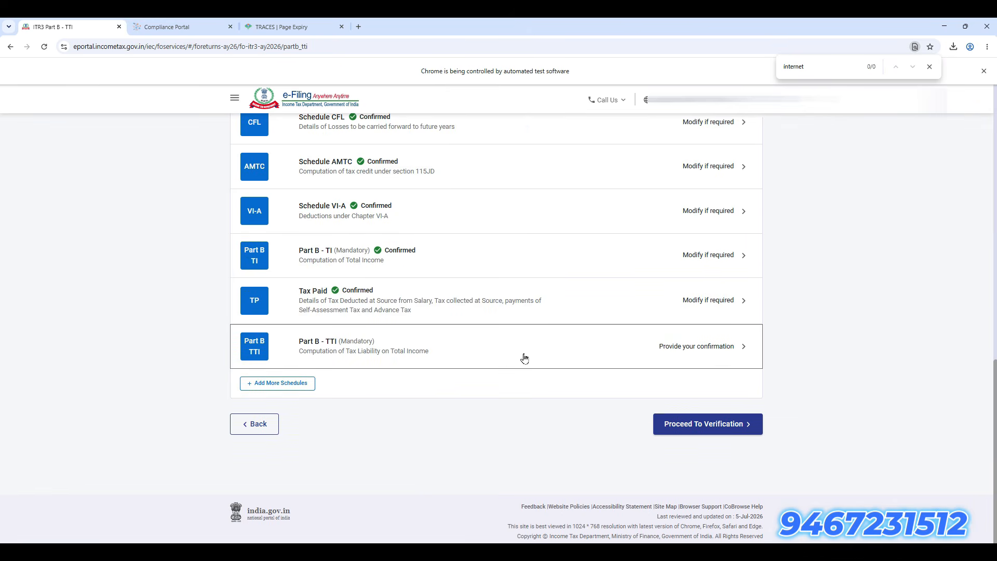
pyautogui.scroll(-7, 514, 464)
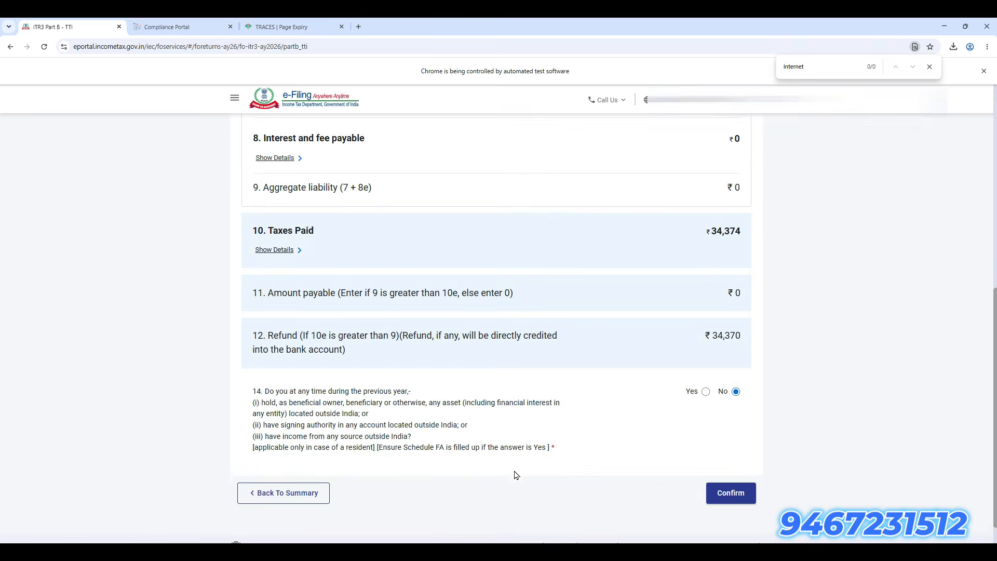
pyautogui.scroll(-1, 516, 475)
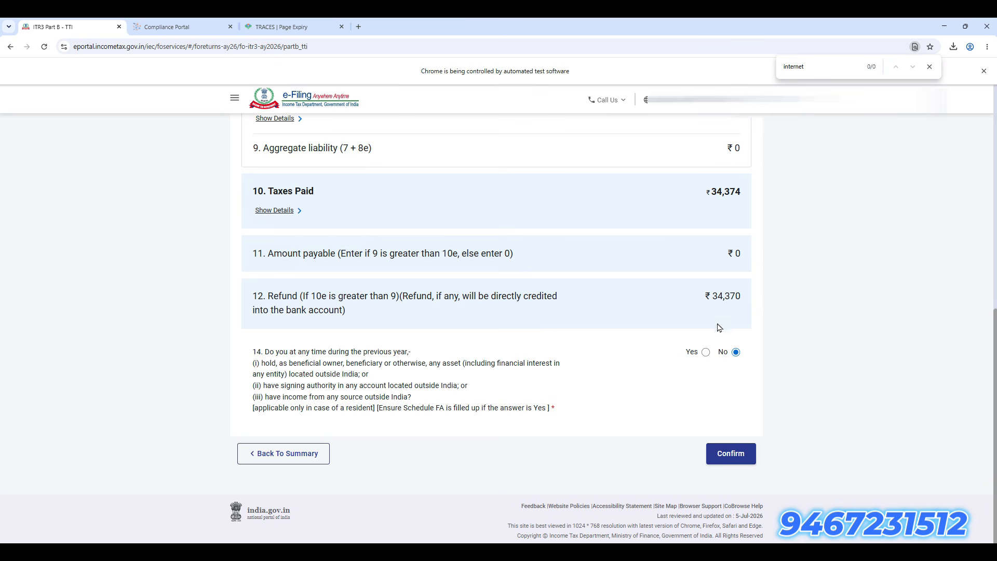
pyautogui.click(714, 460)
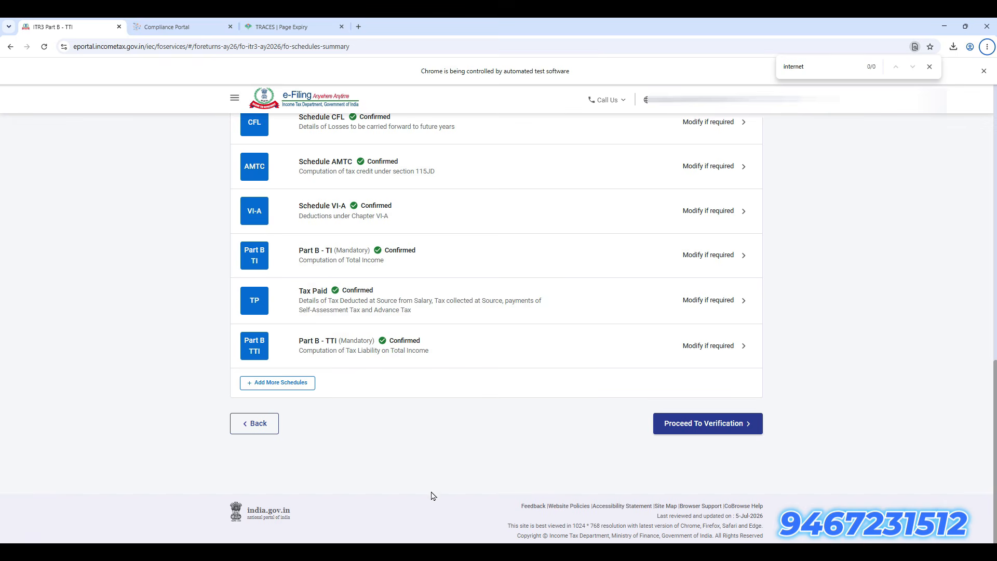
# Step: Accept the verification declaration in the capacity of Self, fill in the taxpayer's place and submit the return for internal validation
pyautogui.click(703, 434)
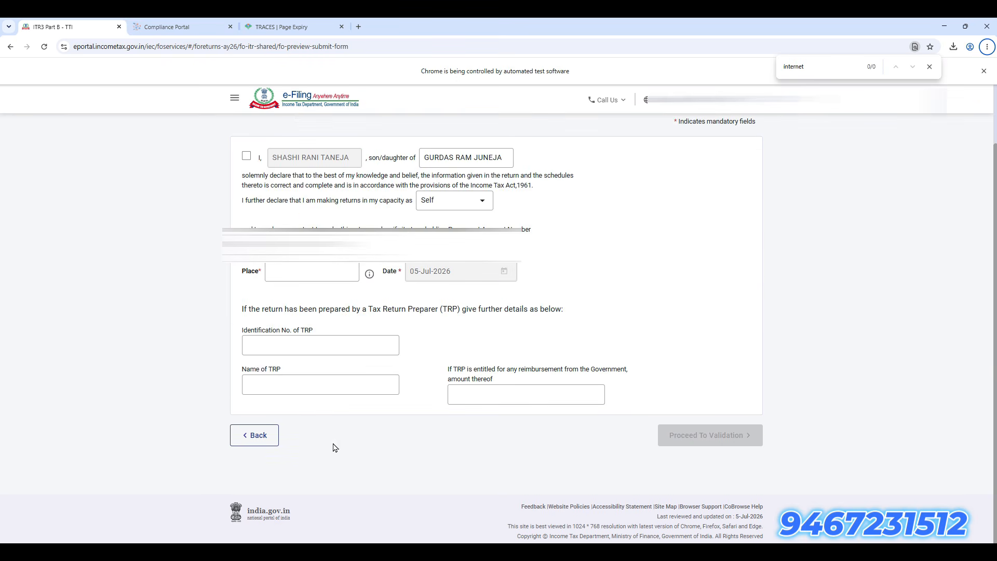
pyautogui.click(246, 156)
pyautogui.click(291, 273)
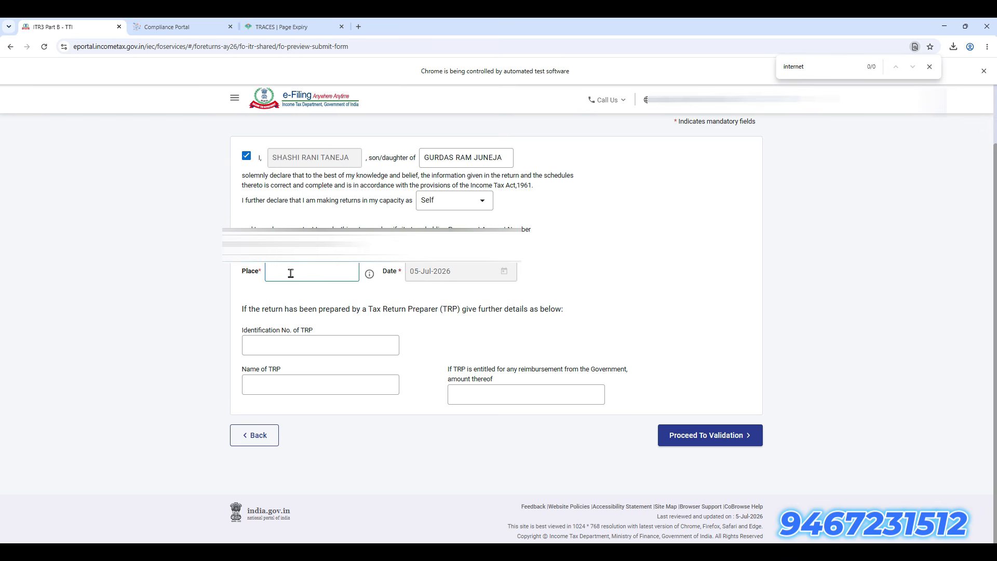
pyautogui.write('Sonipat')
pyautogui.click(730, 438)
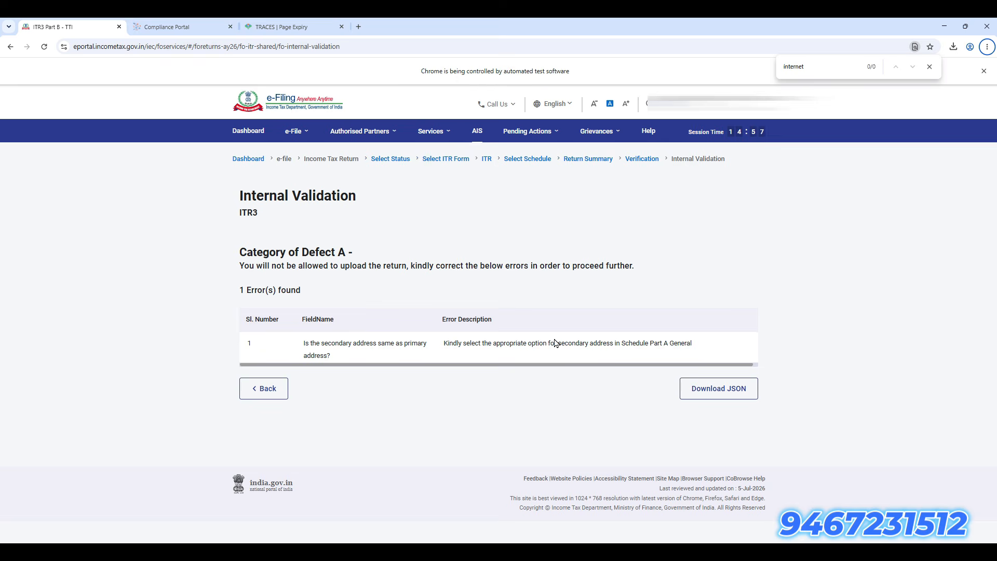
# Step: Fix the validation error by marking the secondary address same as the primary address, save the contact details and confirm Part A - General
pyautogui.click(530, 352)
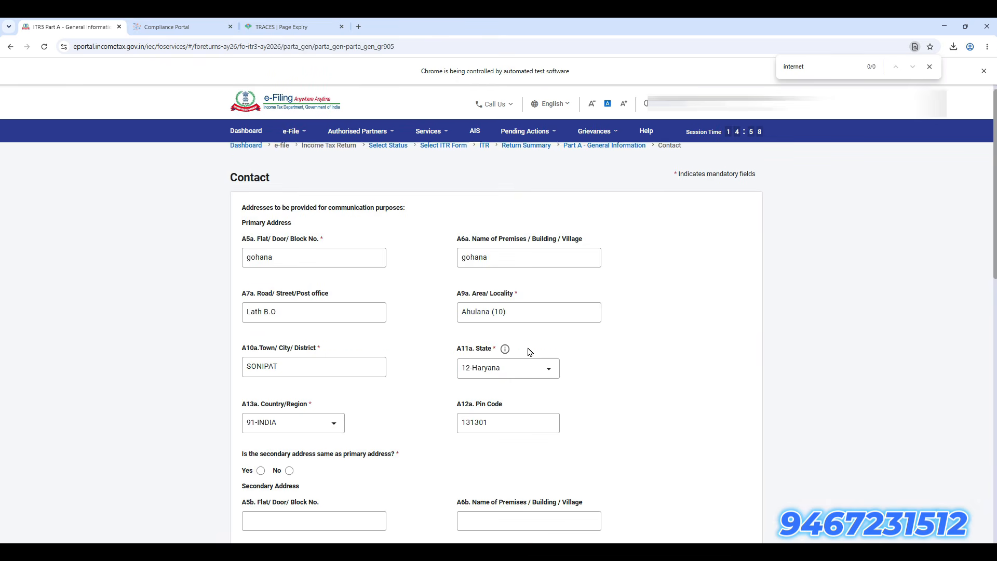
pyautogui.scroll(-7, 283, 454)
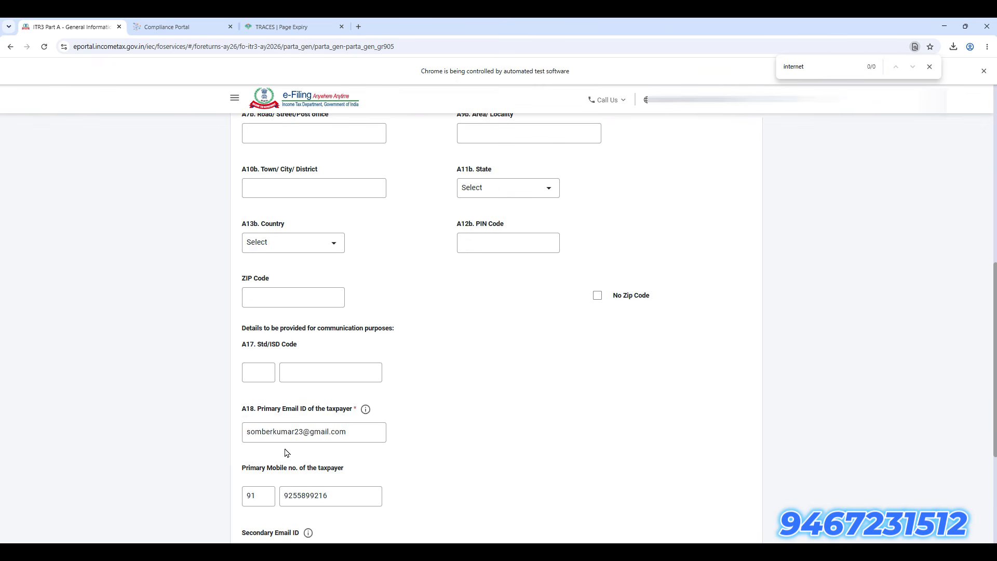
pyautogui.scroll(-4, 285, 456)
pyautogui.scroll(6, 288, 453)
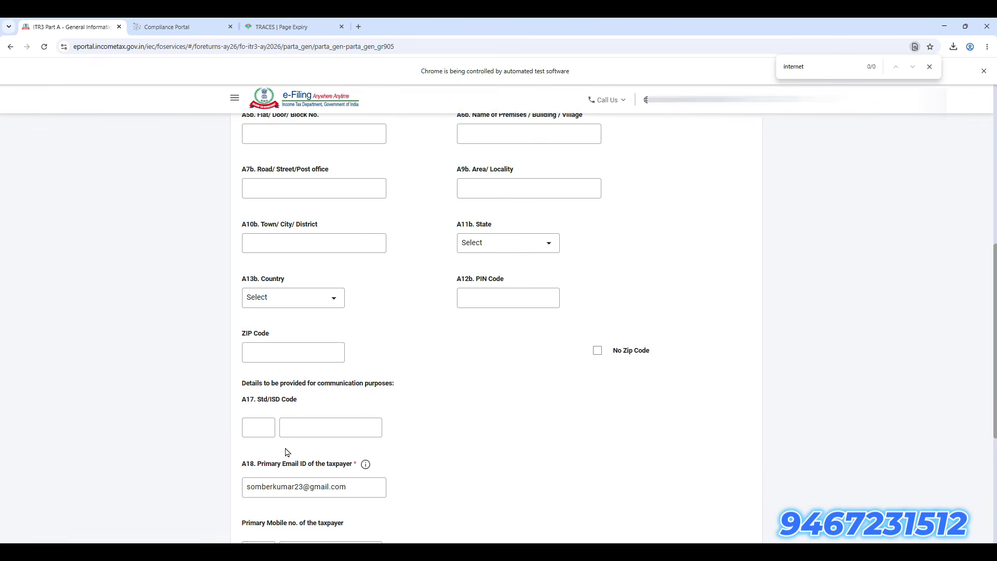
pyautogui.click(260, 168)
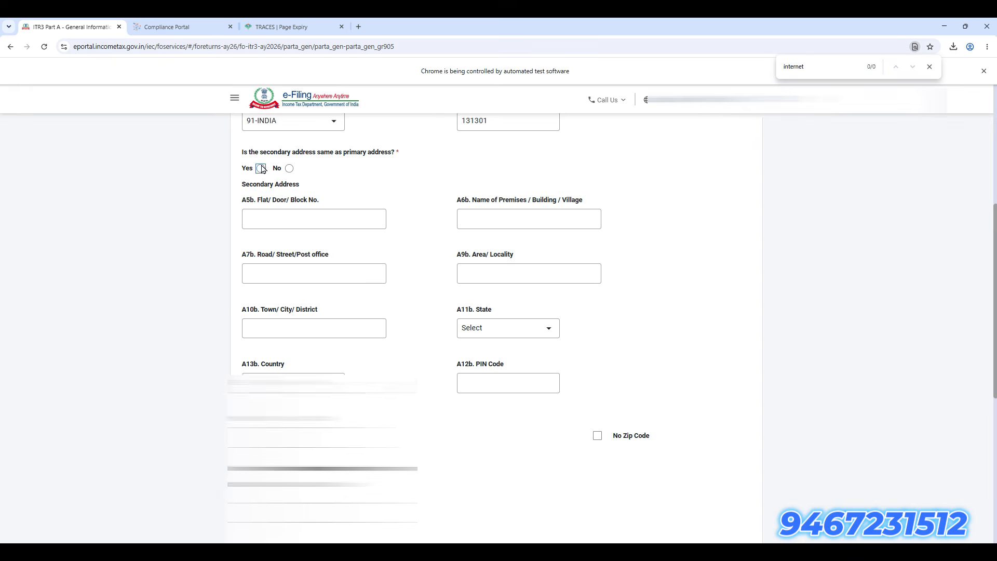
pyautogui.scroll(-5, 437, 442)
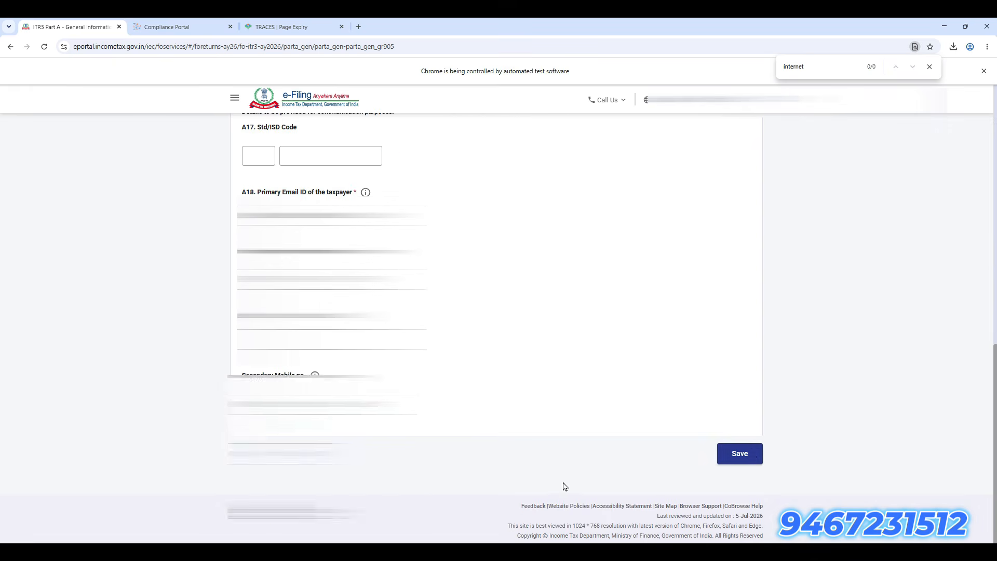
pyautogui.click(754, 454)
pyautogui.scroll(-4, 584, 447)
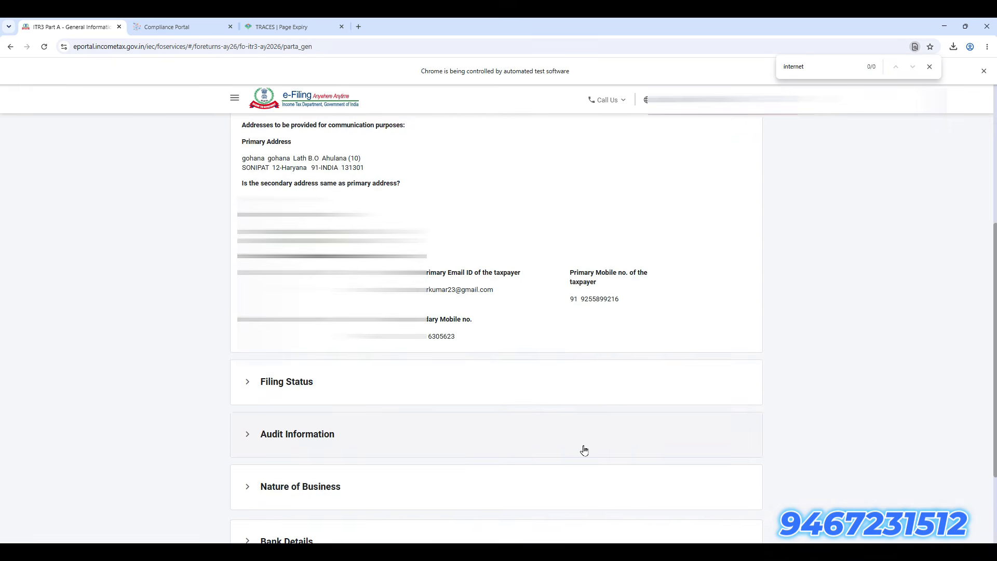
pyautogui.click(746, 454)
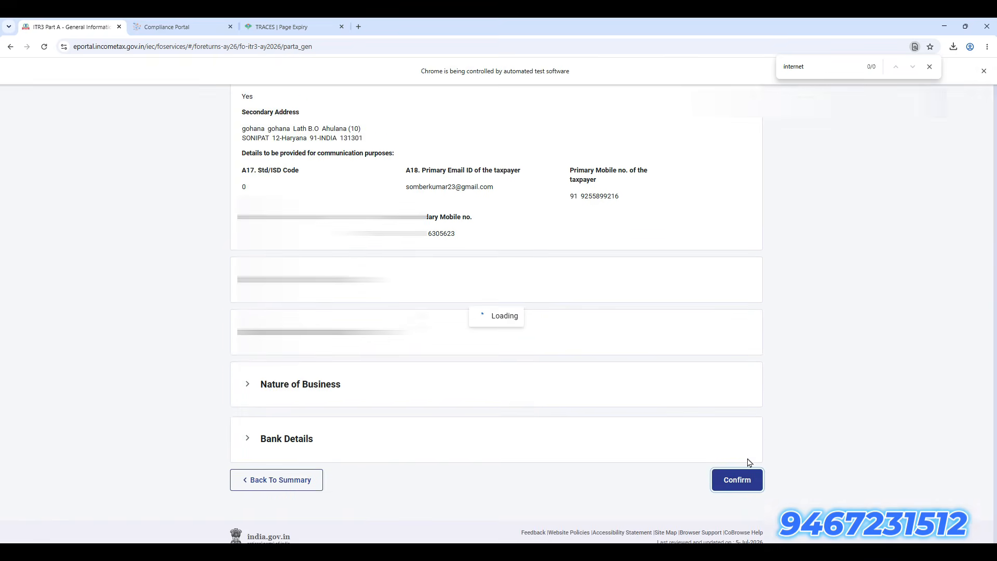
# Step: Take the return through internal validation, preview and upload-level validation to reach the choice of verification method
pyautogui.click(917, 321)
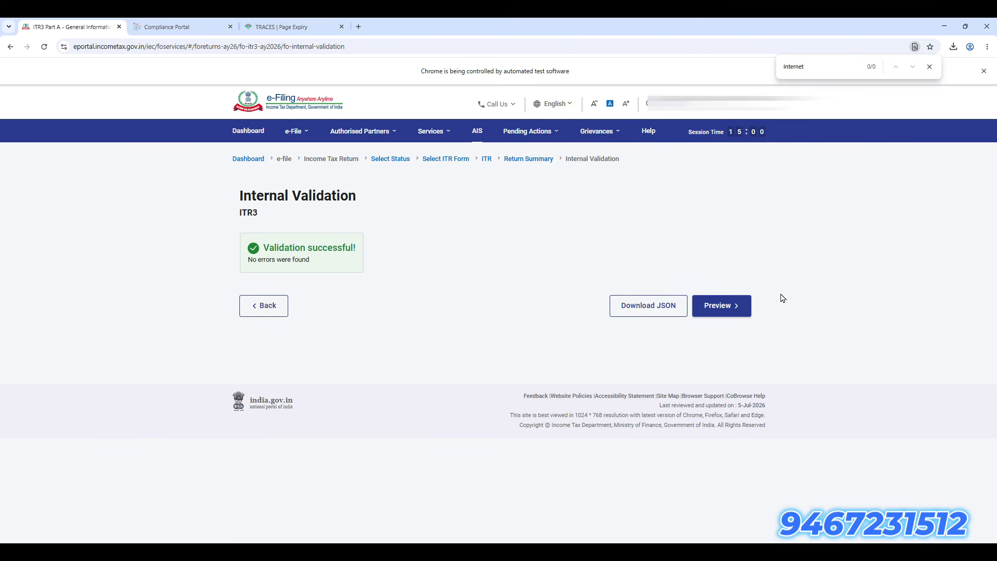
pyautogui.click(742, 307)
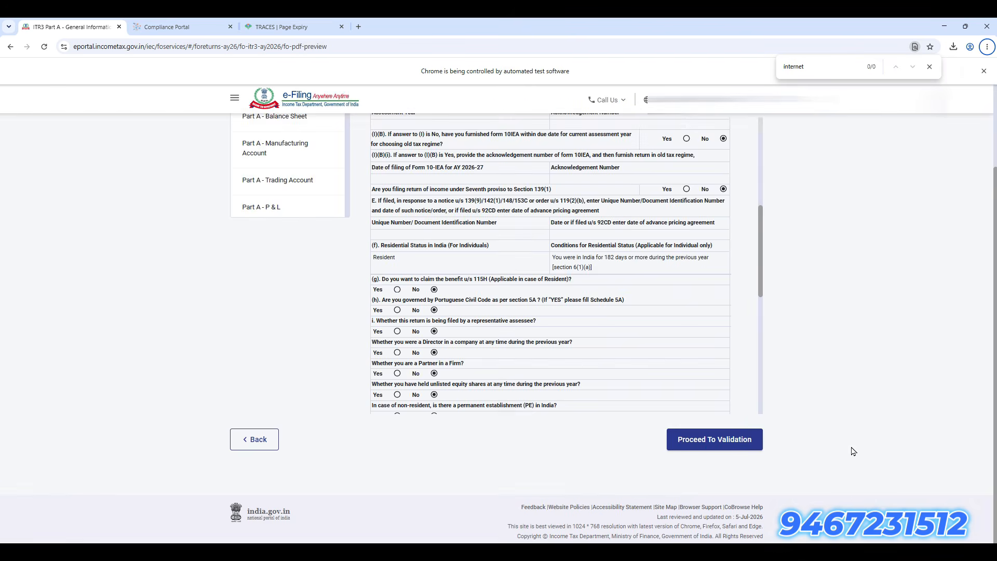
pyautogui.click(744, 441)
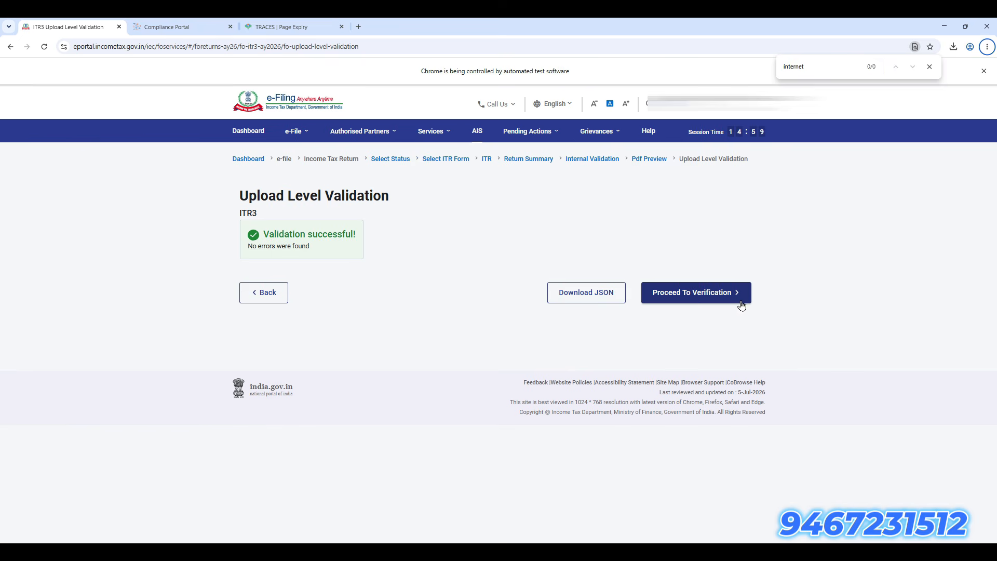
pyautogui.click(705, 297)
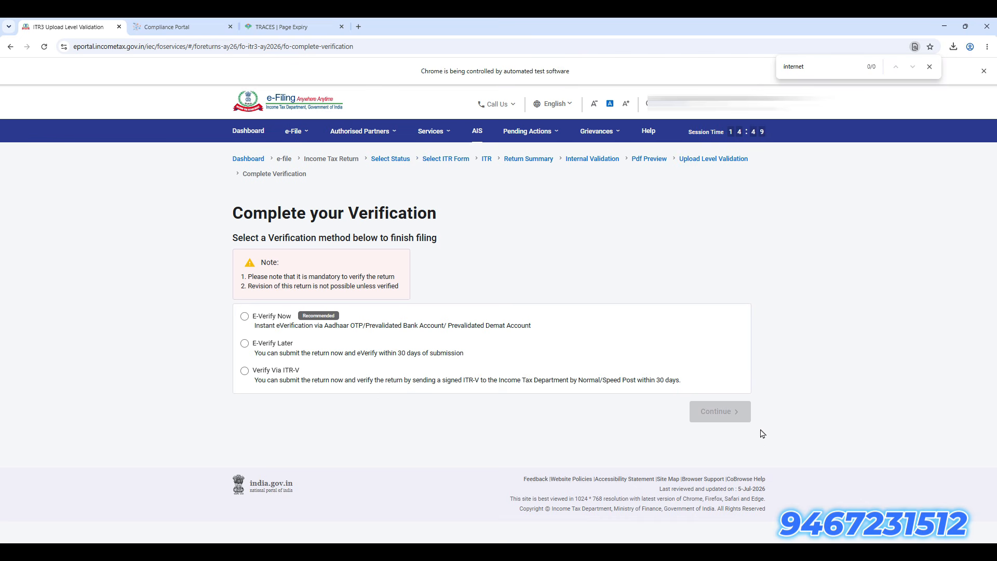
pyautogui.click(930, 66)
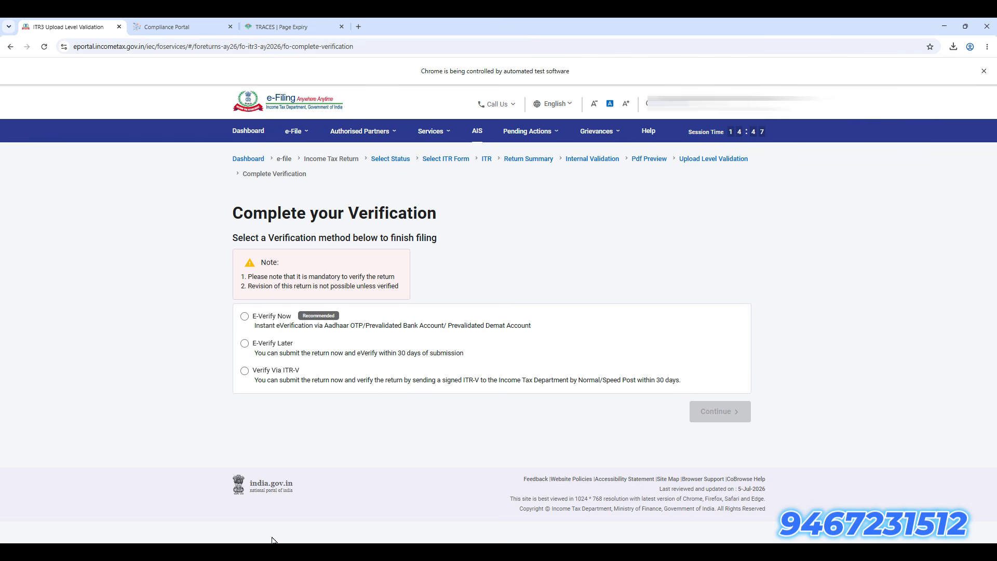